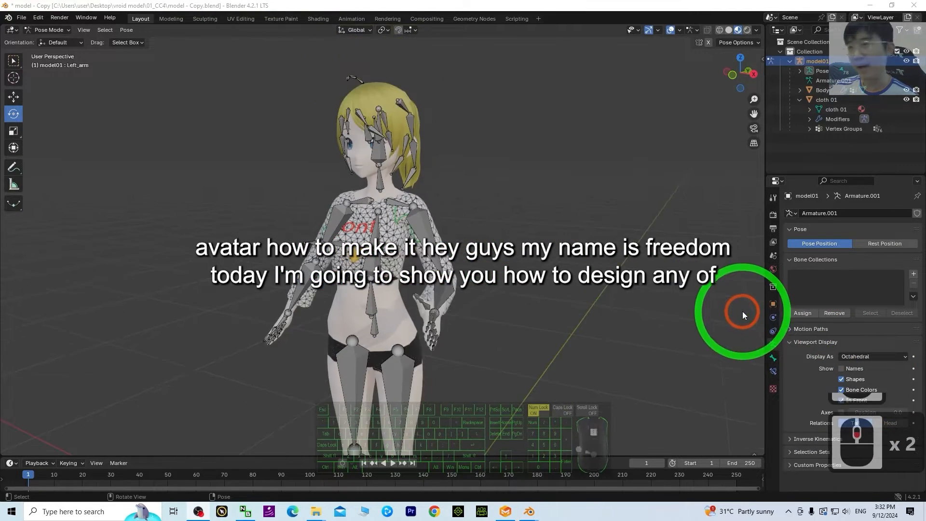
# Step: Hide and show the cloth 01 mesh several times to compare the avatar with and without the garment
pyautogui.scroll(2, 554, 304)
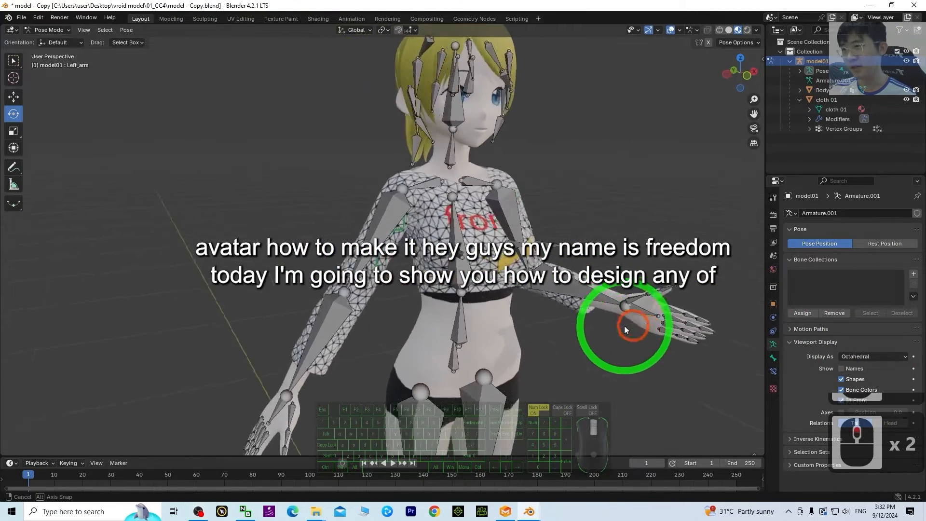
pyautogui.scroll(2, 460, 246)
pyautogui.click(461, 225)
pyautogui.moveTo(474, 165); pyautogui.dragTo(464, 207)
pyautogui.click(503, 326)
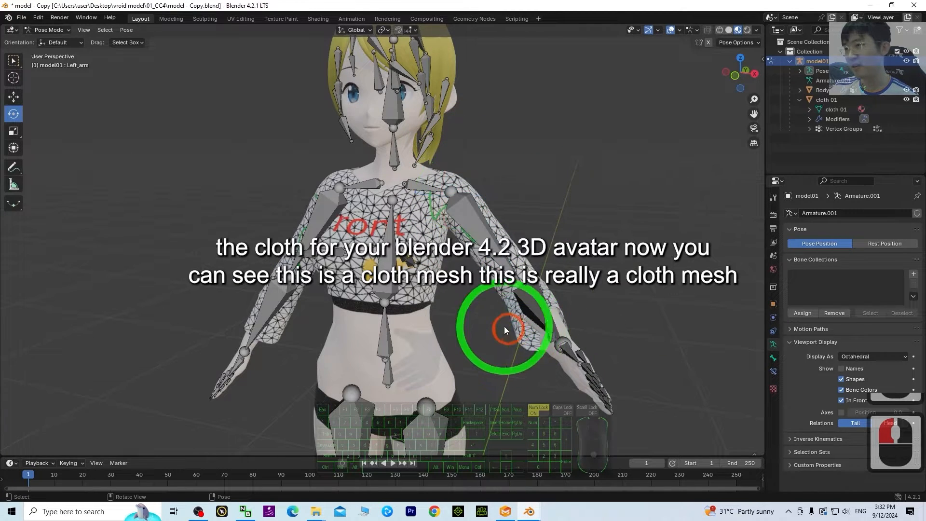
pyautogui.click(715, 141)
pyautogui.click(905, 99)
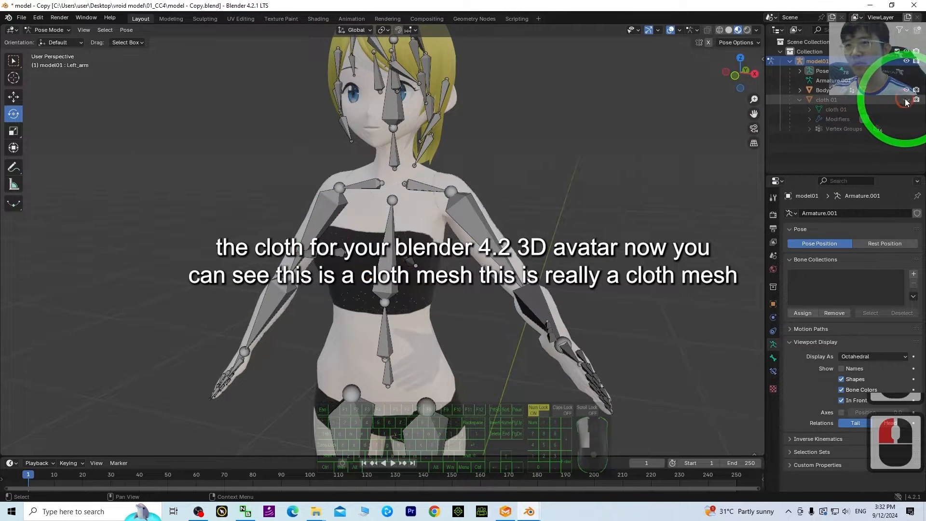
pyautogui.click(906, 100)
pyautogui.click(905, 100)
pyautogui.click(906, 101)
pyautogui.moveTo(651, 198); pyautogui.dragTo(507, 219, button='middle')
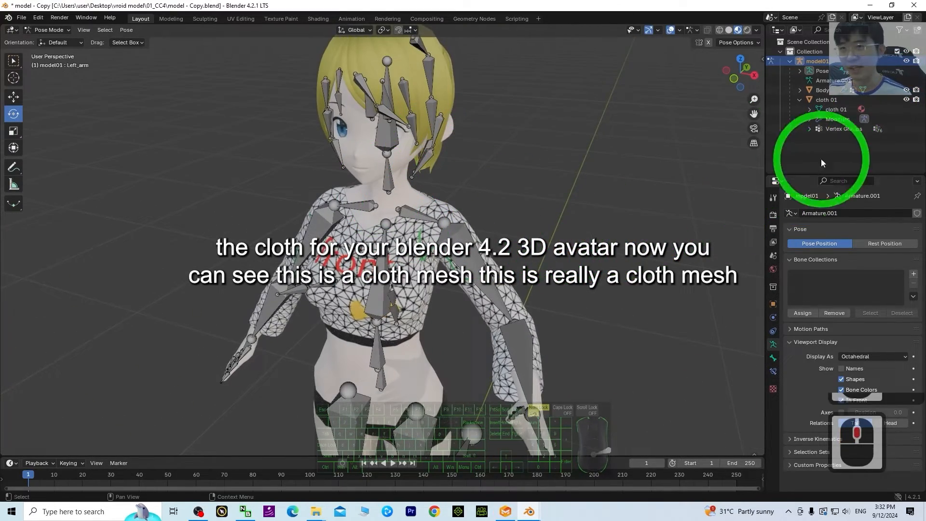
pyautogui.click(905, 101)
pyautogui.click(905, 100)
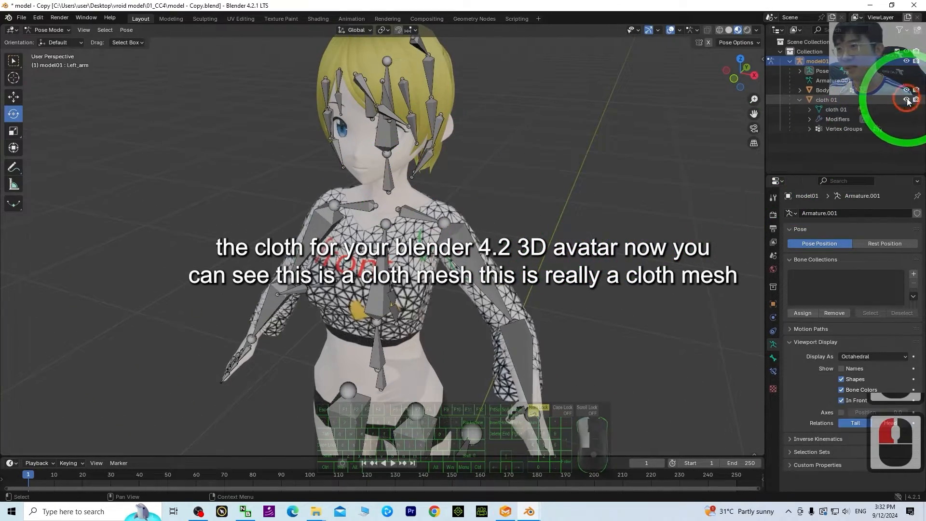
# Step: Return from Pose Mode to Object Mode and select the cloth 01 mesh on the avatar
pyautogui.click(64, 30)
pyautogui.click(53, 41)
pyautogui.click(424, 264)
pyautogui.moveTo(449, 291); pyautogui.dragTo(318, 192, button='middle')
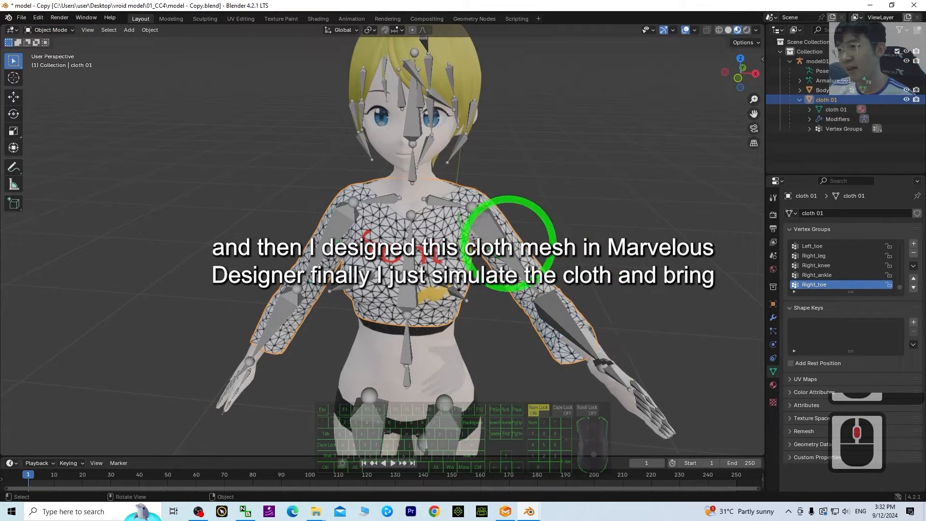
# Step: Switch to Marvelous Designer and simulate the sewn shirt patterns so they drape on the avatar
pyautogui.click(507, 513)
pyautogui.scroll(3, 269, 181)
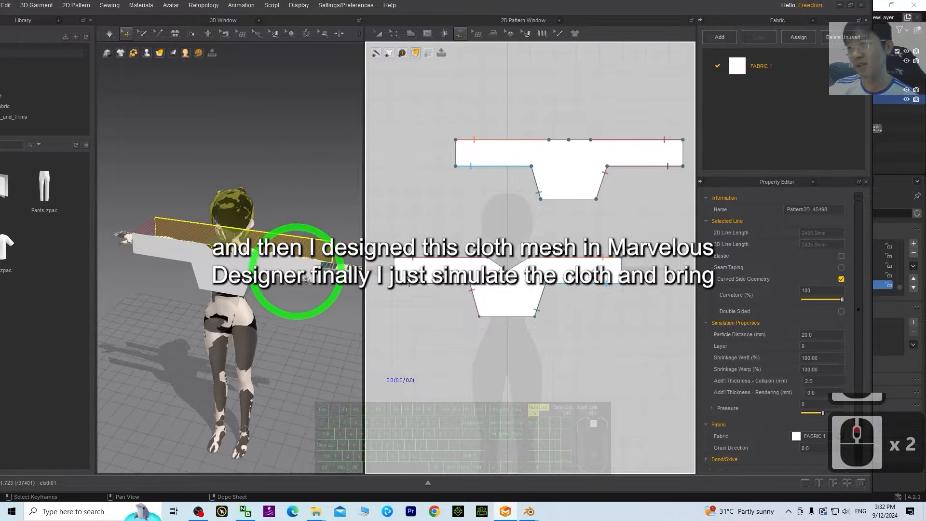
pyautogui.moveTo(301, 292); pyautogui.dragTo(131, 30, button='right')
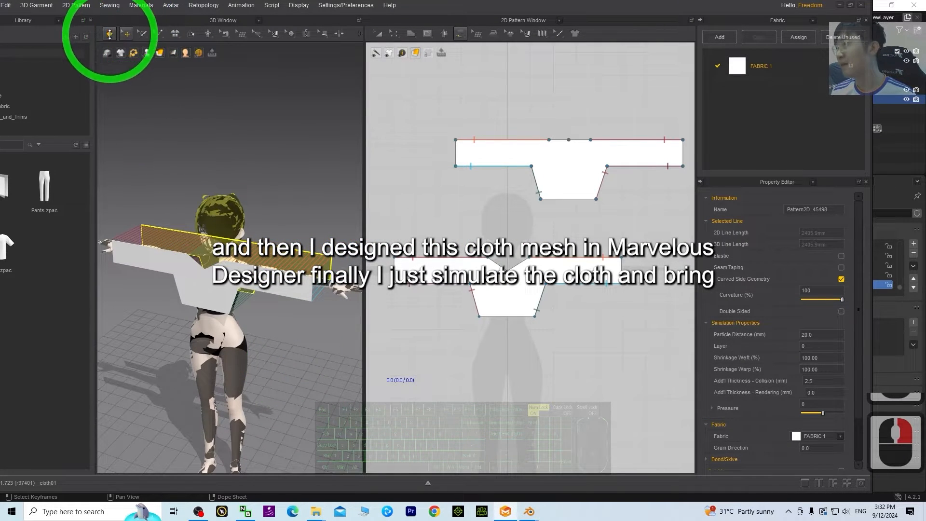
pyautogui.click(109, 34)
pyautogui.scroll(-11, 258, 299)
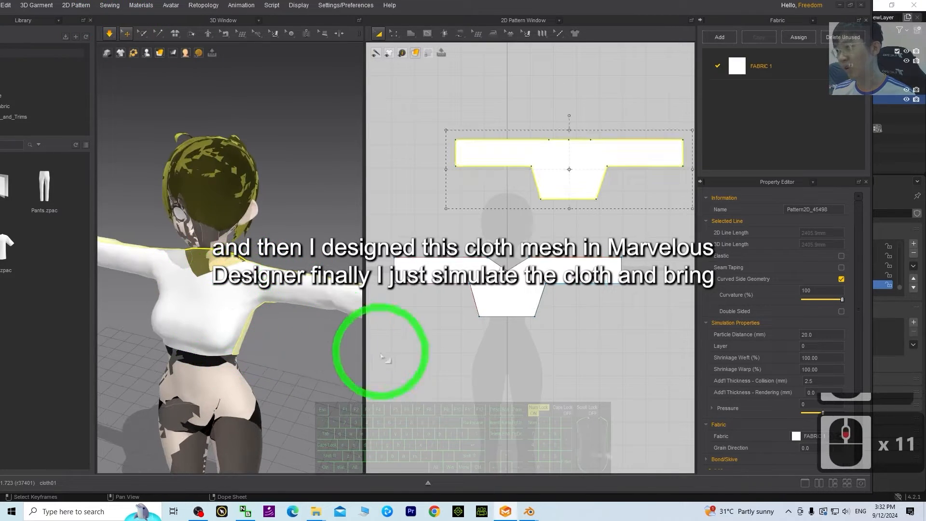
# Step: Switch back to the model - Copy file in Blender and select the model01 armature
pyautogui.click(530, 512)
pyautogui.click(485, 464)
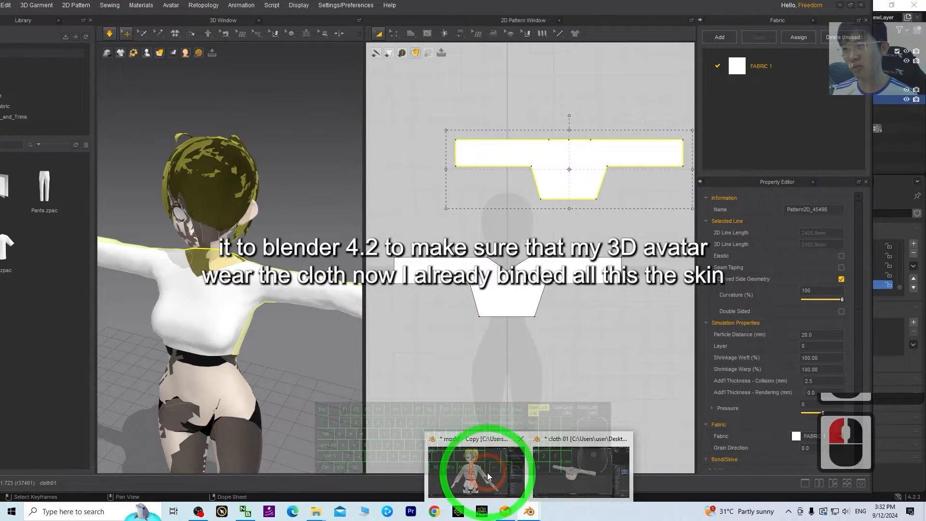
pyautogui.moveTo(567, 281); pyautogui.dragTo(580, 279, button='middle')
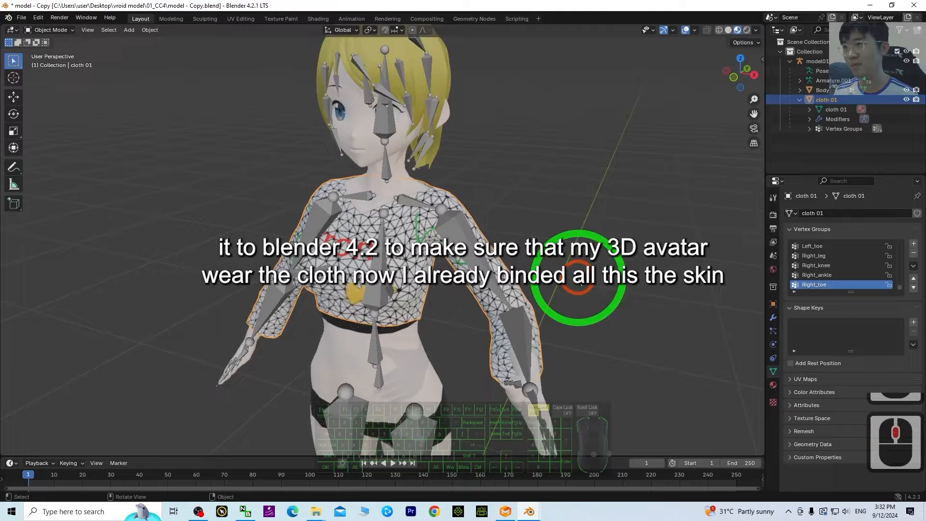
pyautogui.click(466, 249)
pyautogui.moveTo(337, 319); pyautogui.dragTo(607, 255, button='middle')
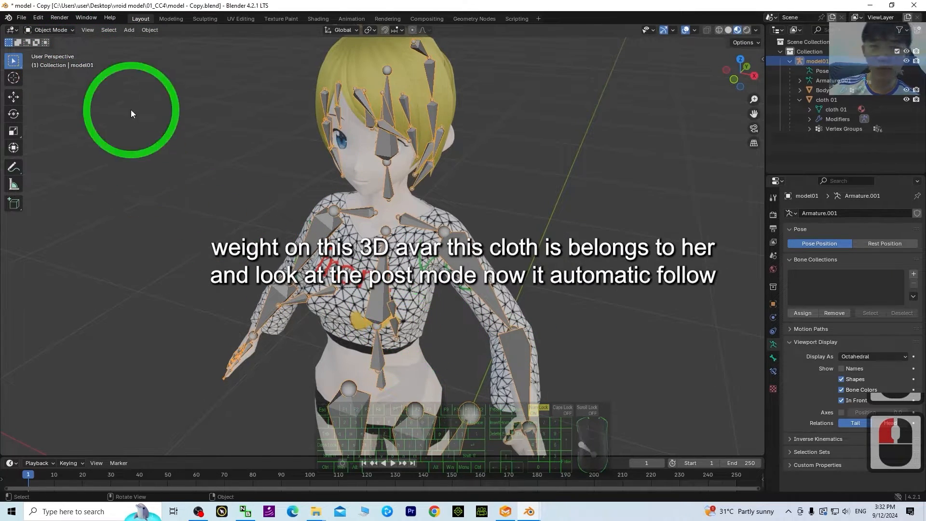
pyautogui.moveTo(555, 358); pyautogui.dragTo(565, 332, button='middle')
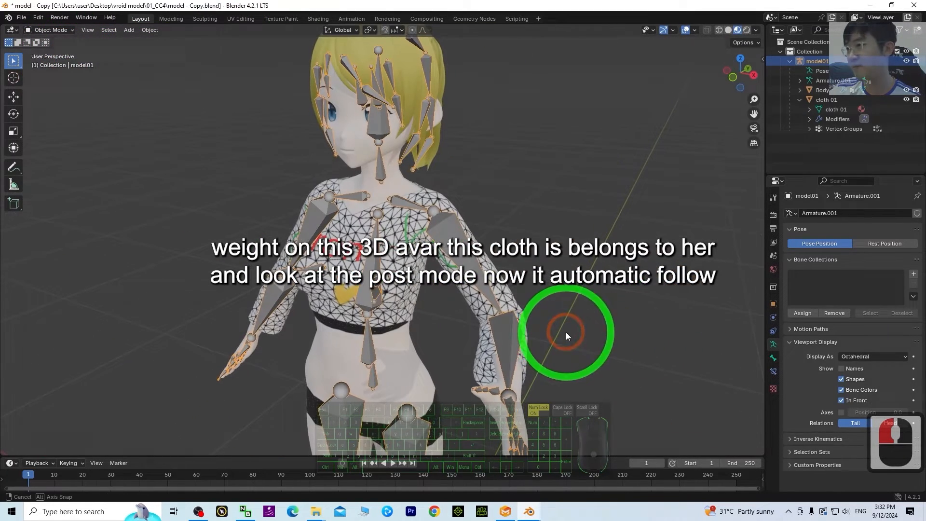
# Step: Put the model01 armature in Pose Mode and select the Left_elbow and Chest bones to check how the cloth fits the rig
pyautogui.click(51, 30)
pyautogui.click(48, 62)
pyautogui.click(494, 329)
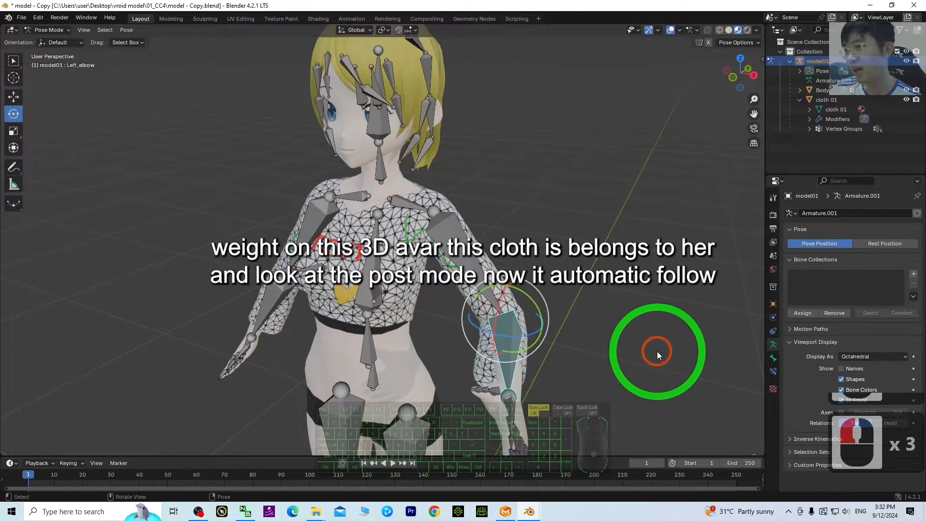
pyautogui.moveTo(657, 351); pyautogui.dragTo(580, 338, button='middle')
pyautogui.moveTo(343, 304); pyautogui.dragTo(458, 312)
pyautogui.moveTo(457, 311); pyautogui.dragTo(423, 282, button='middle')
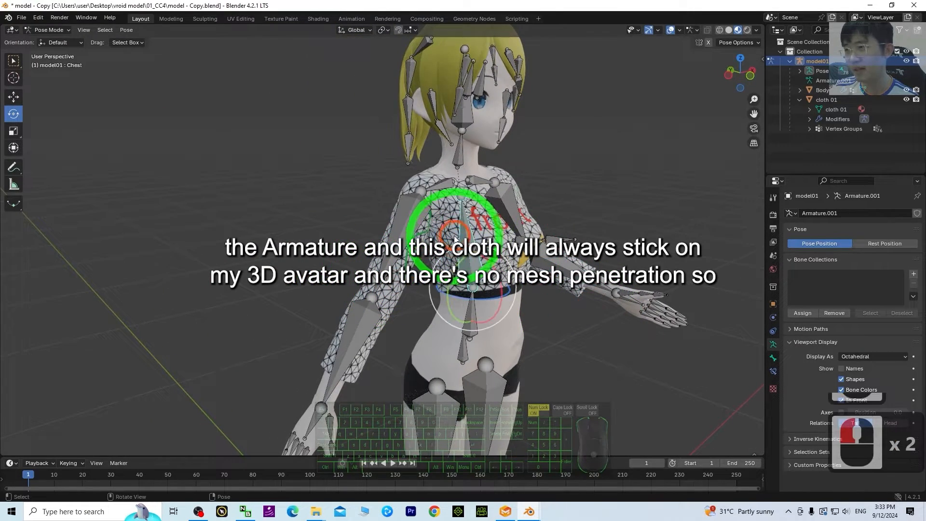
# Step: Leave Pose Mode for Object Mode, select the cloth 01 mesh, and inspect its front and back
pyautogui.click(58, 30)
pyautogui.click(53, 45)
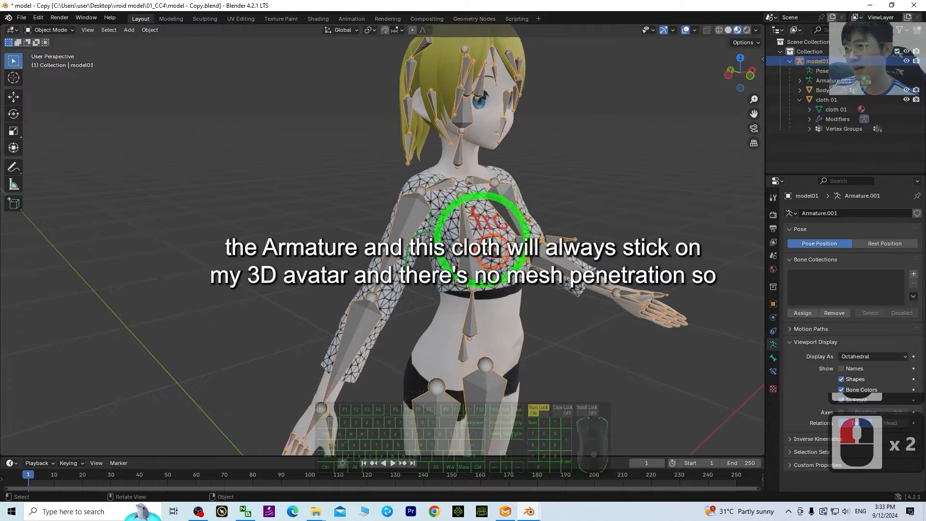
pyautogui.click(477, 263)
pyautogui.moveTo(478, 263); pyautogui.dragTo(500, 230, button='middle')
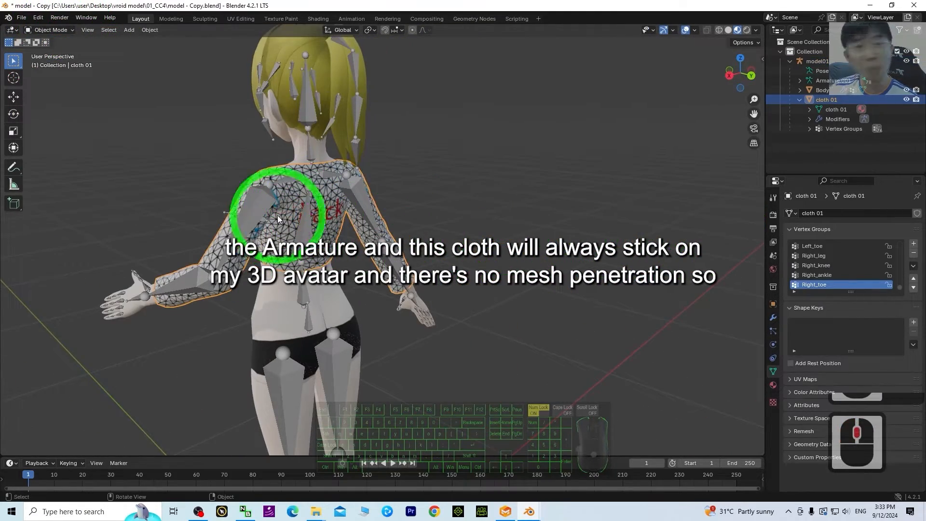
pyautogui.moveTo(278, 219); pyautogui.dragTo(491, 323, button='middle')
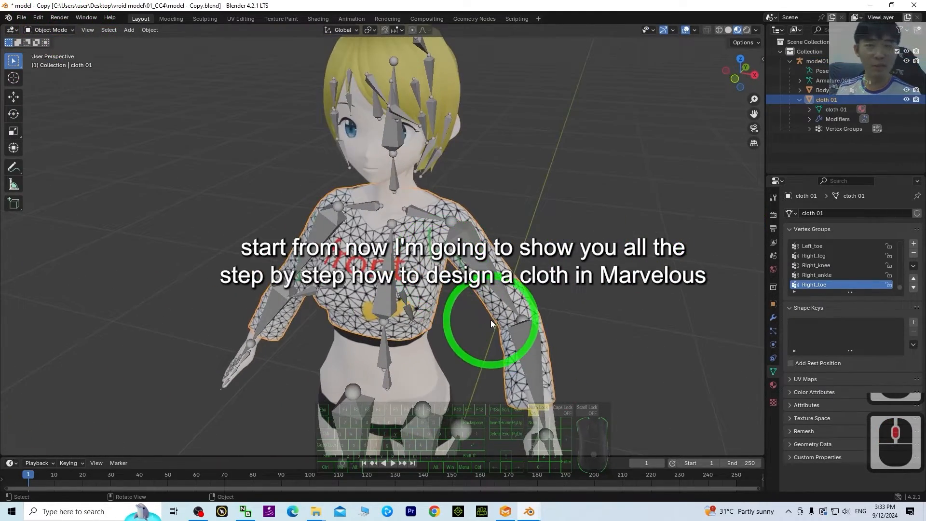
# Step: Review the draped shirt in Marvelous Designer, then return to the clothed avatar in Blender
pyautogui.click(506, 512)
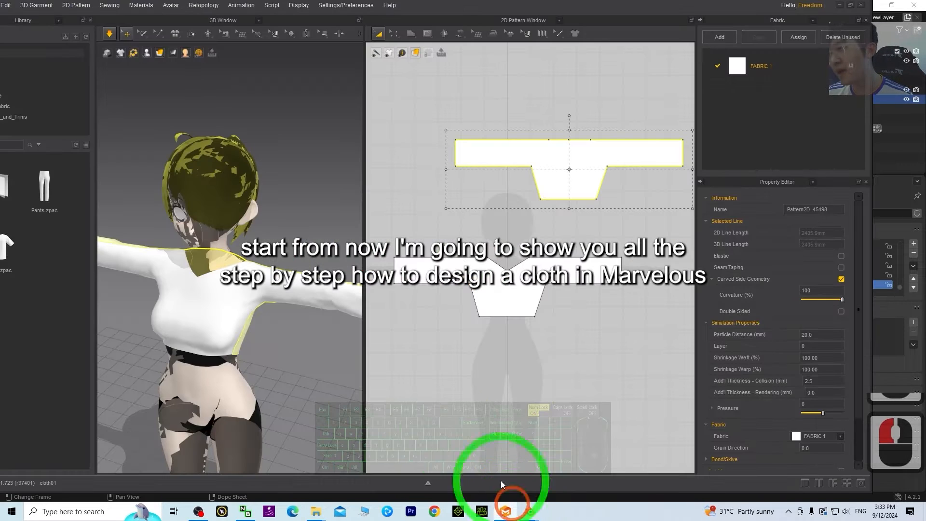
pyautogui.scroll(-10, 268, 313)
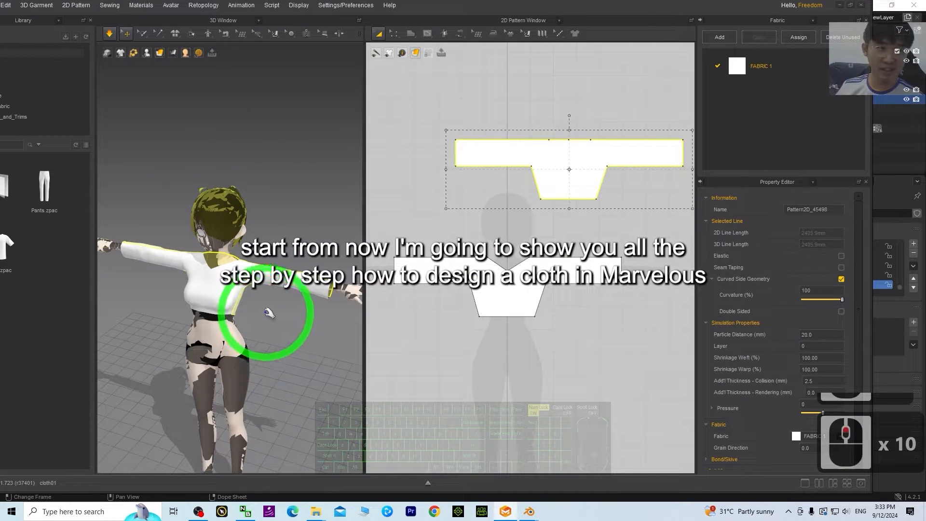
pyautogui.click(529, 515)
pyautogui.click(494, 483)
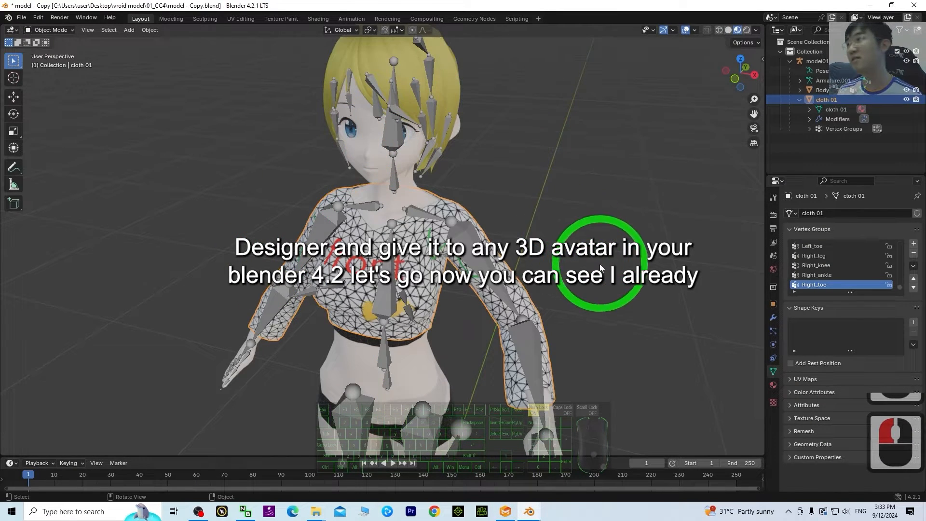
pyautogui.moveTo(593, 271)
pyautogui.mouseDown(button='middle')
pyautogui.moveTo(606, 234)
pyautogui.moveTo(591, 258)
pyautogui.mouseUp(button='middle')
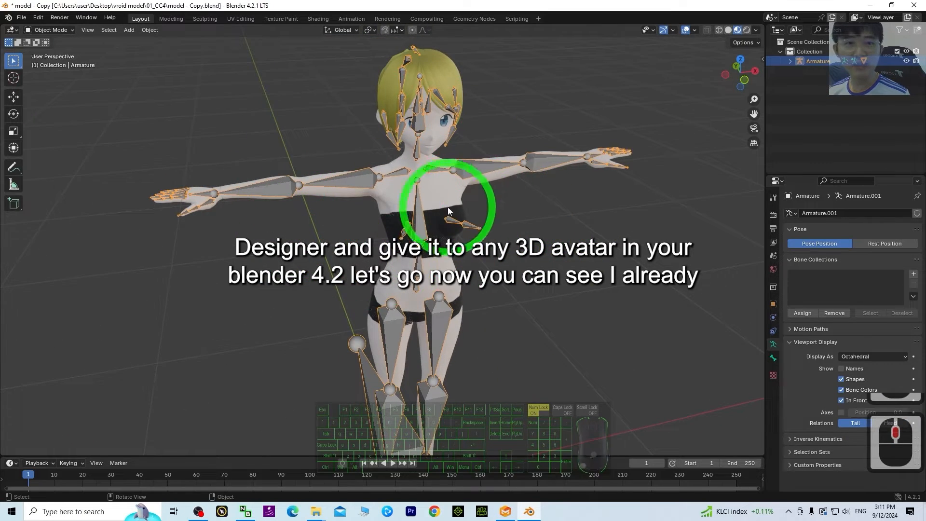
# Step: Put the unclothed avatar's armature in Pose Mode and rotate the Left_arm bone down beside the body to test its skin weights
pyautogui.moveTo(451, 213); pyautogui.dragTo(491, 223, button='middle')
pyautogui.scroll(2, 479, 157)
pyautogui.scroll(-2, 482, 142)
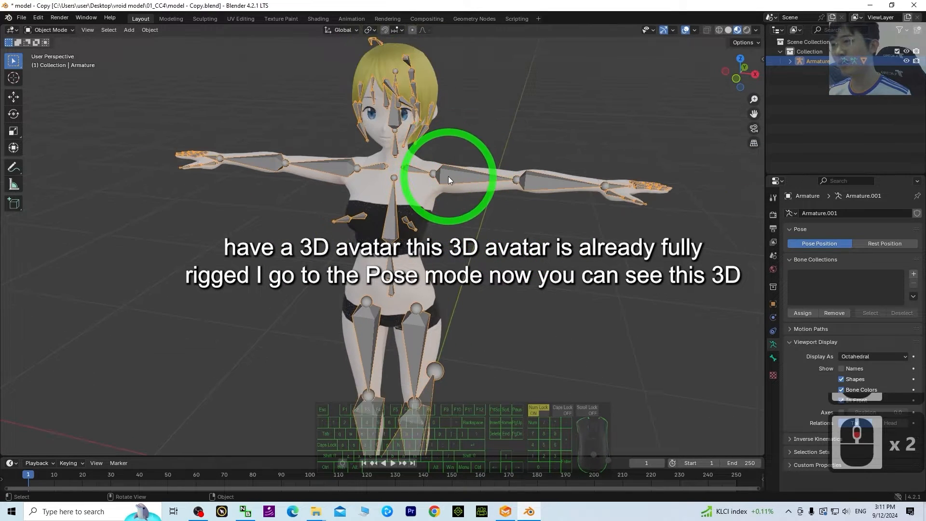
pyautogui.click(444, 176)
pyautogui.click(71, 28)
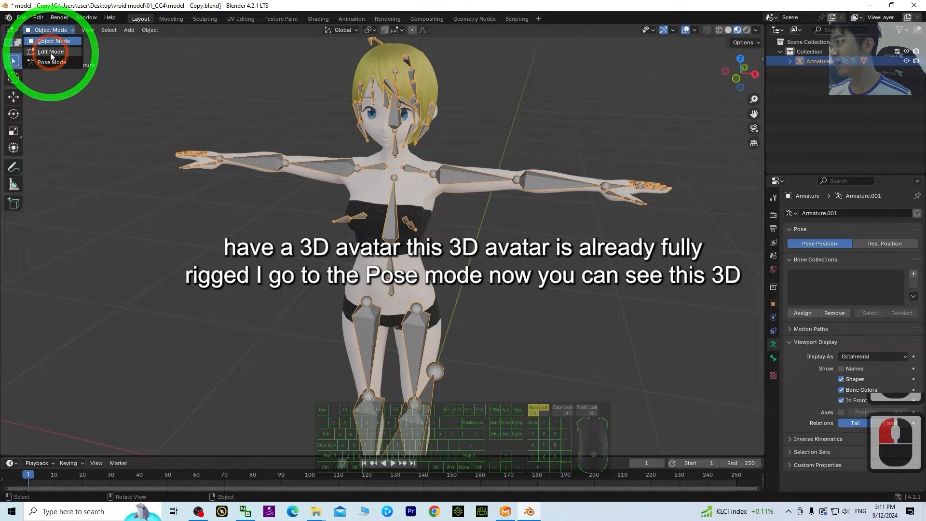
pyautogui.click(46, 52)
pyautogui.click(451, 177)
pyautogui.click(14, 114)
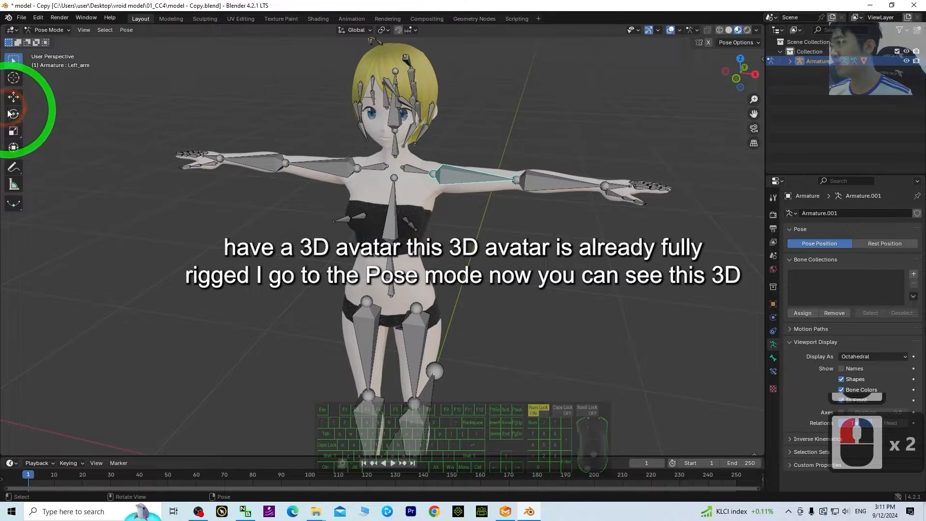
pyautogui.moveTo(452, 155); pyautogui.dragTo(526, 221)
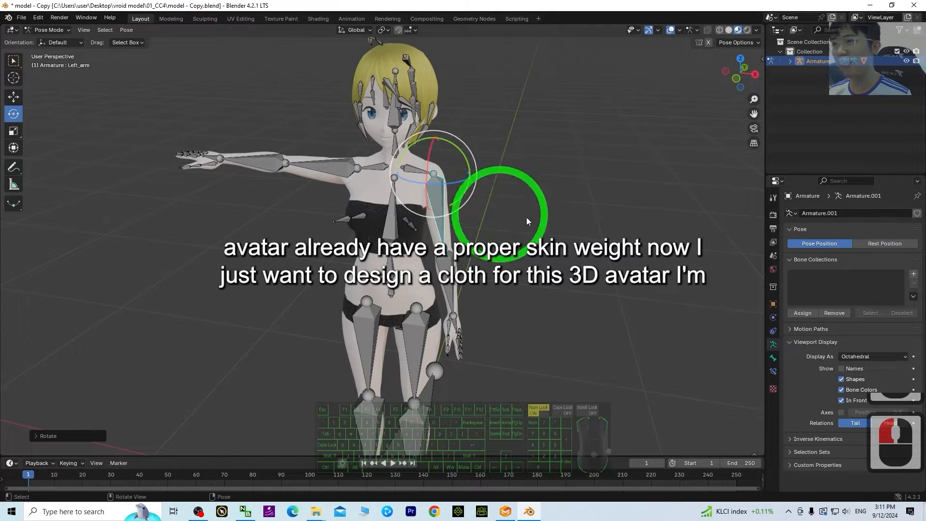
# Step: Turn the Head bone to the side as a rig test, then undo the head and left arm rotations
pyautogui.click(391, 116)
pyautogui.moveTo(415, 135); pyautogui.dragTo(403, 137)
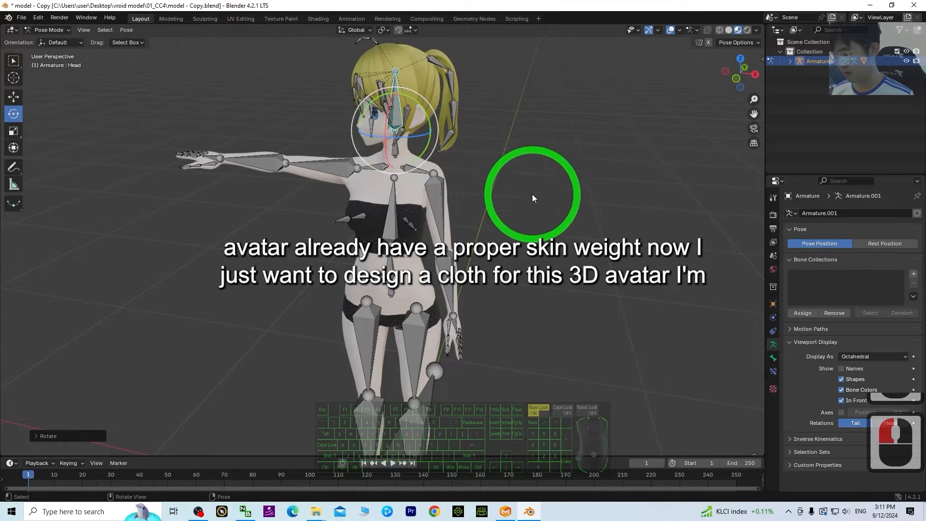
pyautogui.hotkey('ctrl', 'z')
pyautogui.hotkey('ctrl', 'z')
pyautogui.moveTo(647, 280); pyautogui.dragTo(545, 285, button='middle')
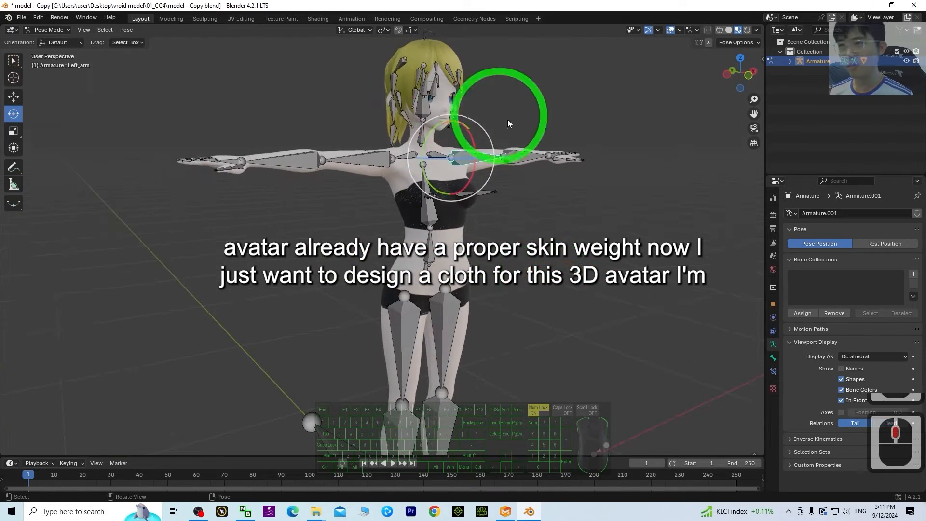
pyautogui.moveTo(507, 120); pyautogui.dragTo(357, 208, button='middle')
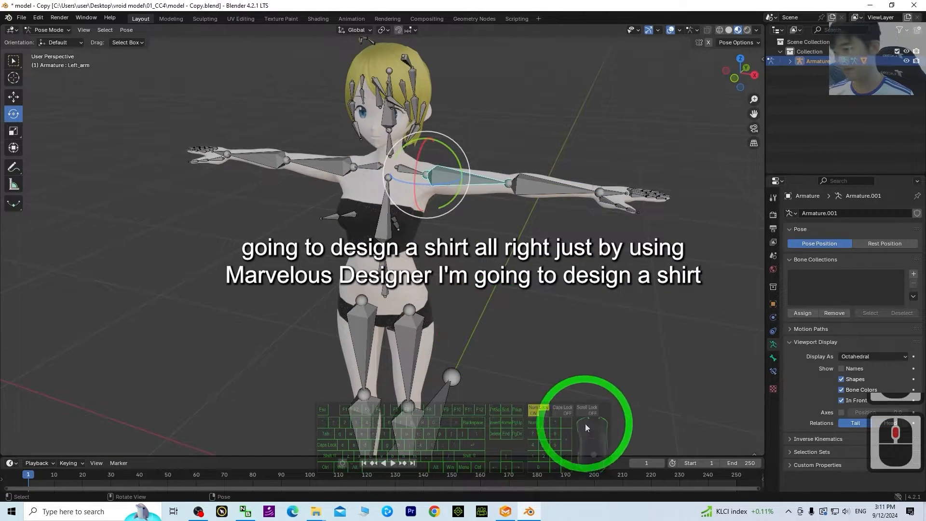
# Step: Look at the empty Marvelous Designer project, then return to Blender and select the avatar's Left_leg bone
pyautogui.click(506, 511)
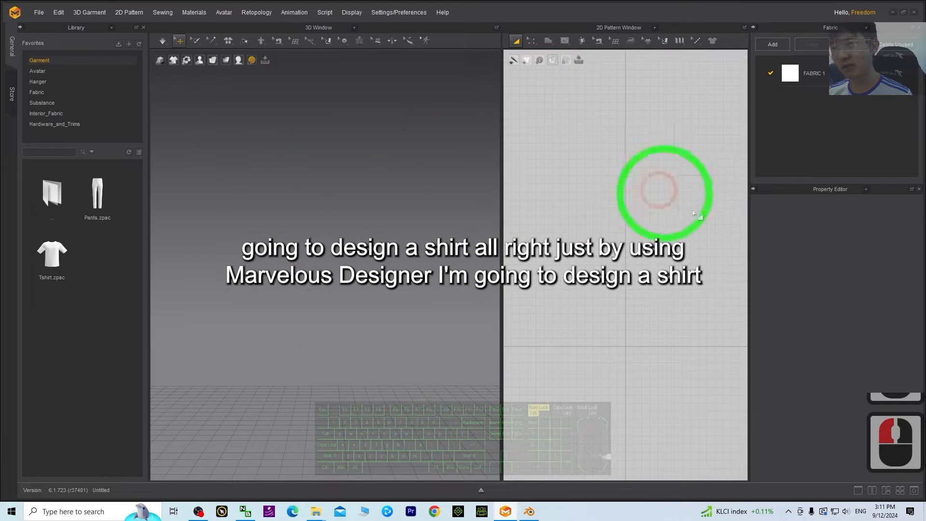
pyautogui.click(530, 512)
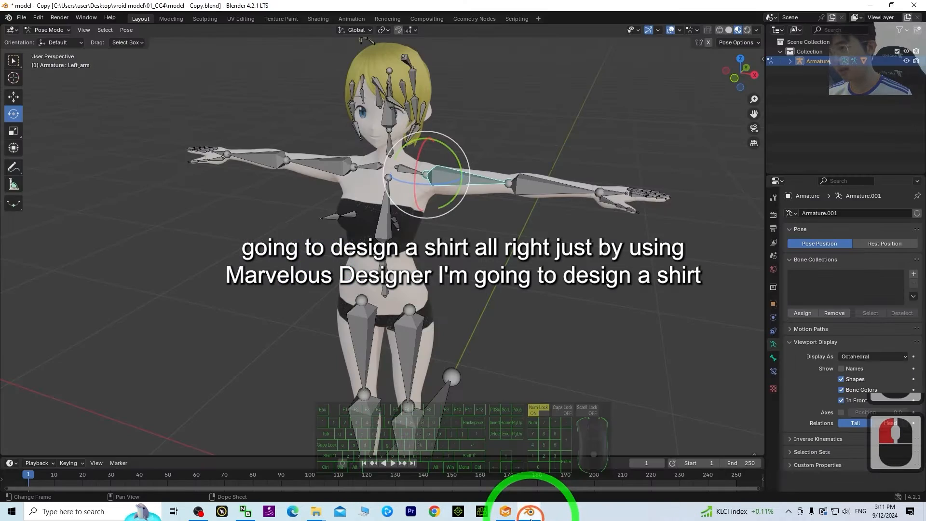
pyautogui.moveTo(248, 223); pyautogui.dragTo(383, 254, button='middle')
pyautogui.scroll(3, 384, 254)
pyautogui.click(426, 299)
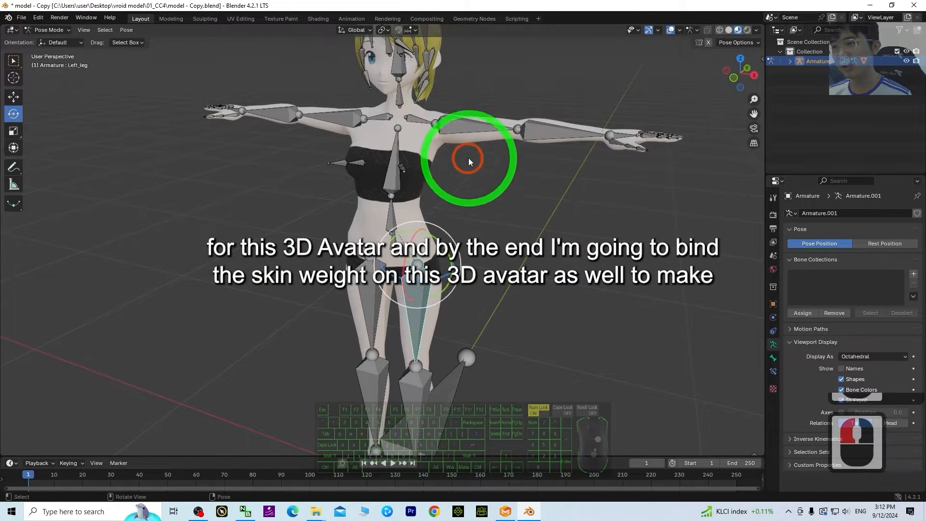
# Step: Return the avatar's armature from Pose Mode to Object Mode
pyautogui.click(46, 29)
pyautogui.click(46, 40)
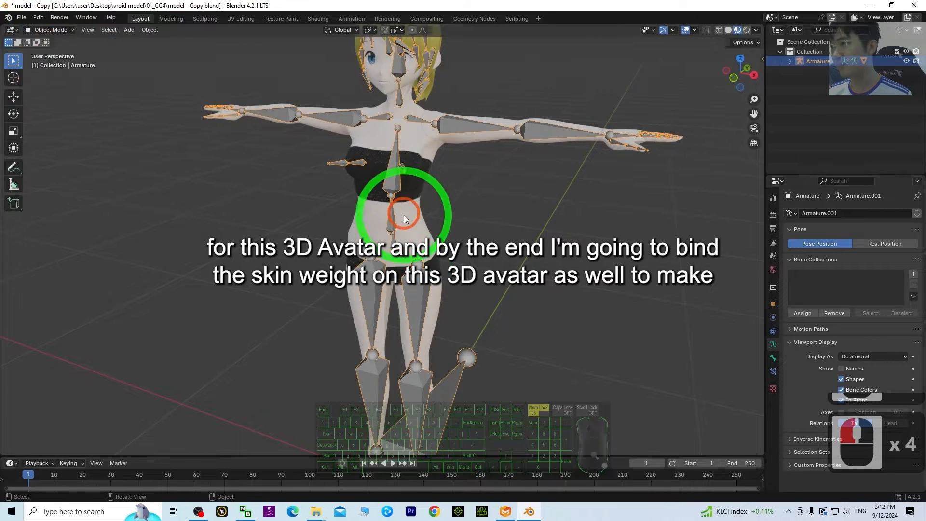
pyautogui.scroll(-2, 403, 207)
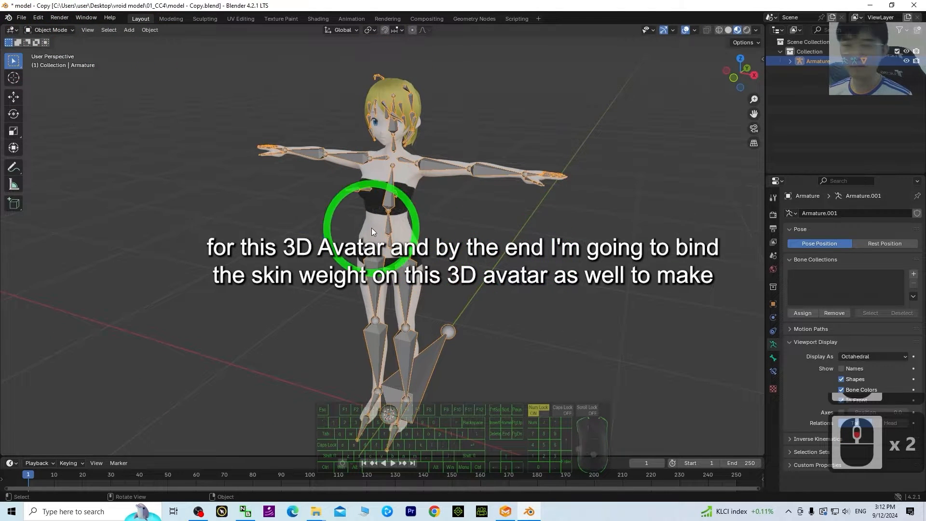
pyautogui.moveTo(546, 330); pyautogui.dragTo(601, 334, button='middle')
pyautogui.scroll(2, 575, 167)
pyautogui.scroll(1, 576, 168)
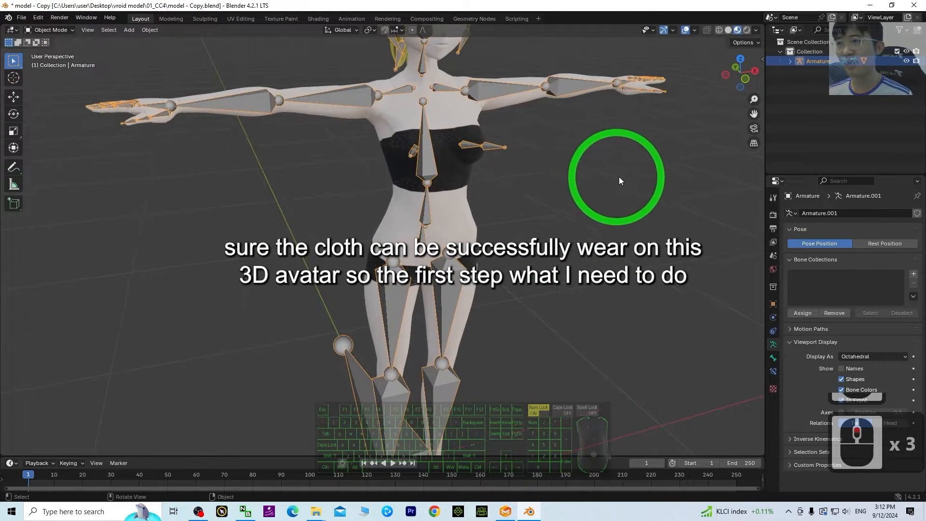
pyautogui.keyDown('shift'); pyautogui.moveTo(648, 226); pyautogui.dragTo(611, 262, button='middle'); pyautogui.keyUp('shift')
pyautogui.keyDown('shift'); pyautogui.moveTo(562, 242); pyautogui.dragTo(564, 312, button='middle'); pyautogui.keyUp('shift')
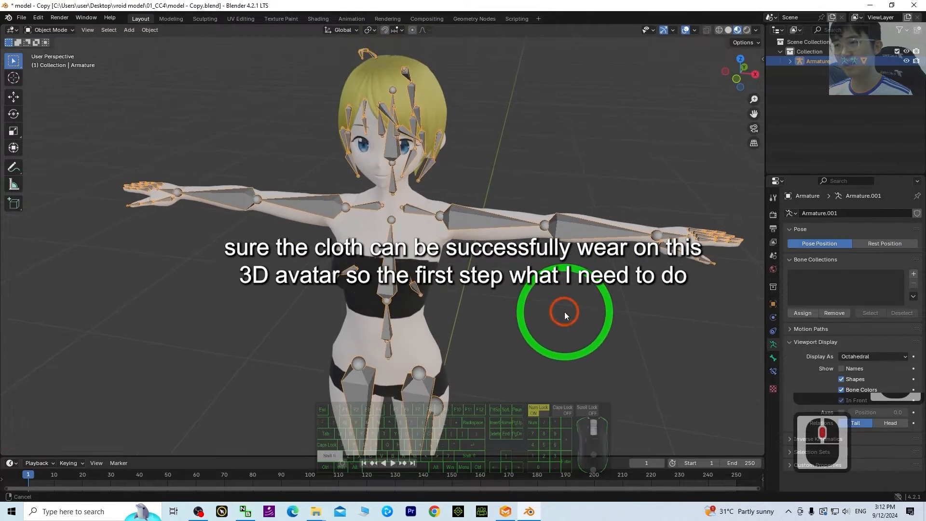
pyautogui.moveTo(617, 324); pyautogui.dragTo(589, 319, button='middle')
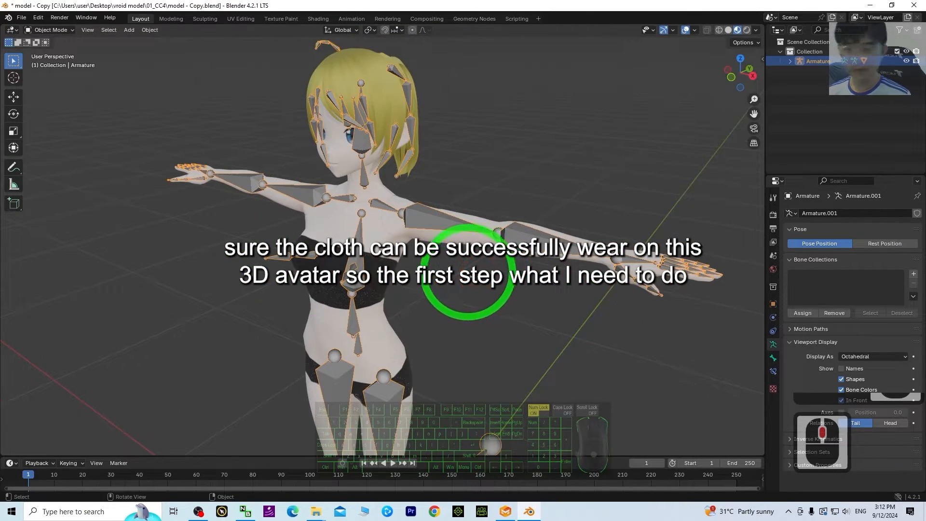
# Step: Minimise the Marvelous Designer and File Explorer windows behind Blender, then maximise Blender and deselect the armature
pyautogui.moveTo(470, 4); pyautogui.dragTo(548, 85)
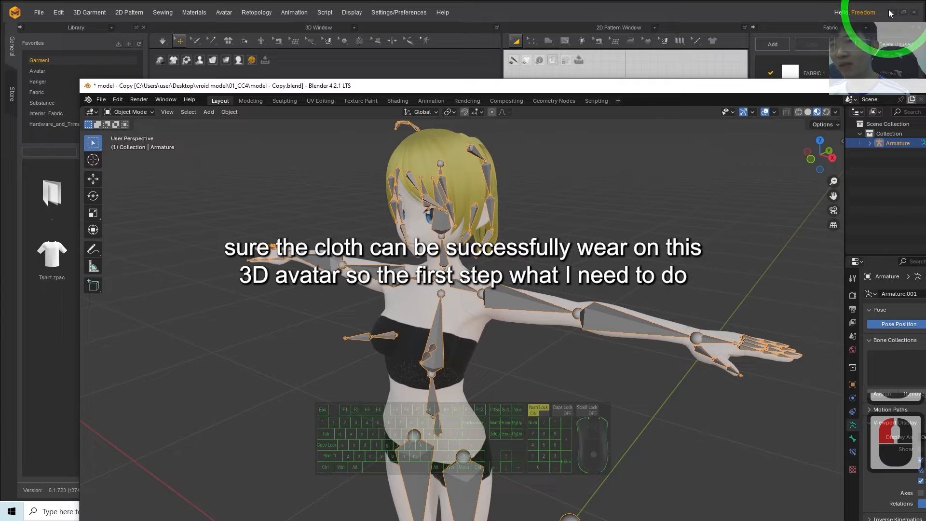
pyautogui.click(890, 13)
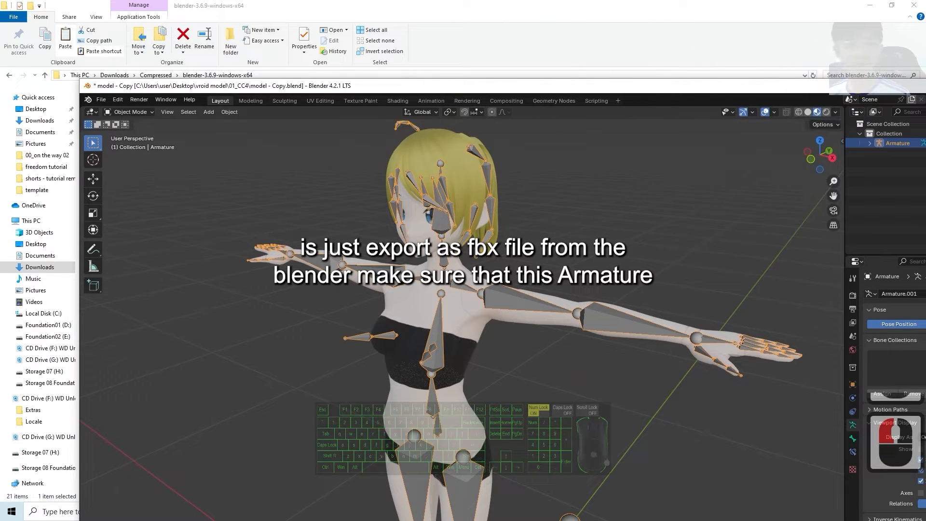
pyautogui.click(870, 5)
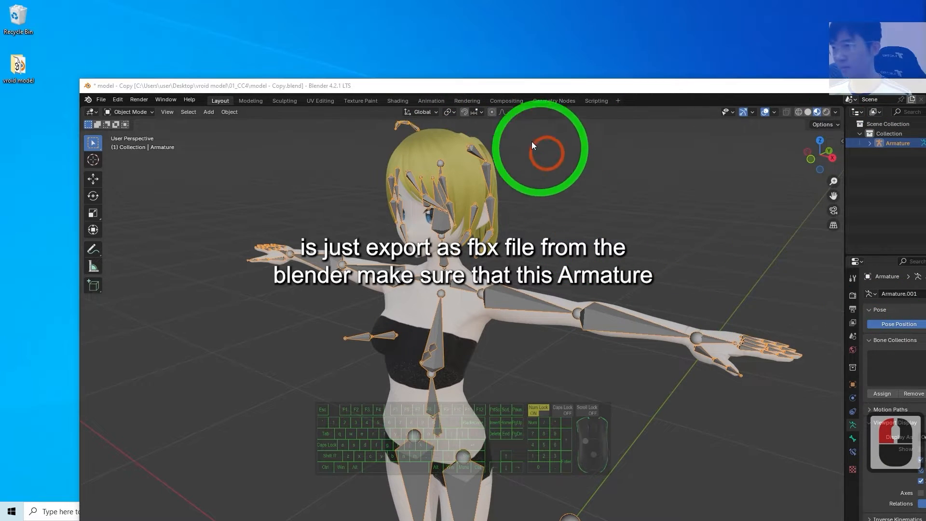
pyautogui.moveTo(436, 87); pyautogui.dragTo(434, 50)
pyautogui.click(729, 230)
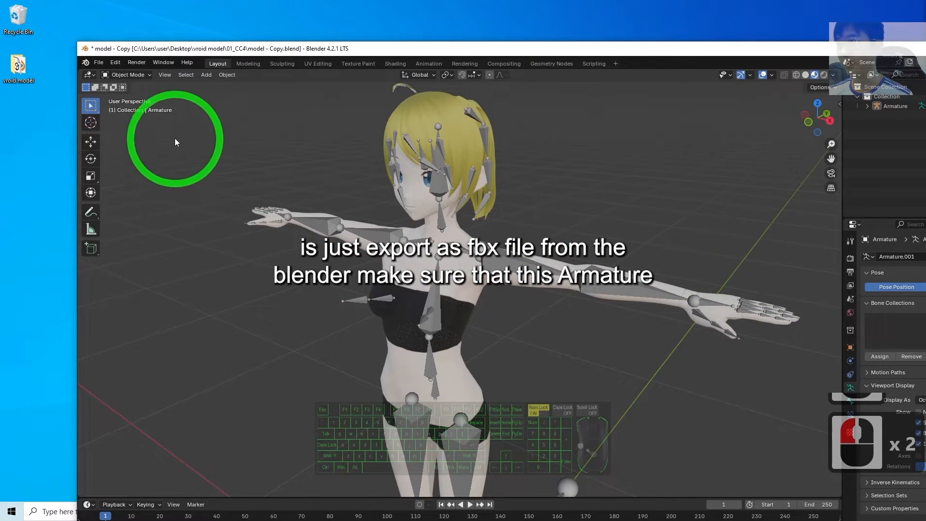
pyautogui.doubleClick(340, 51)
pyautogui.click(283, 126)
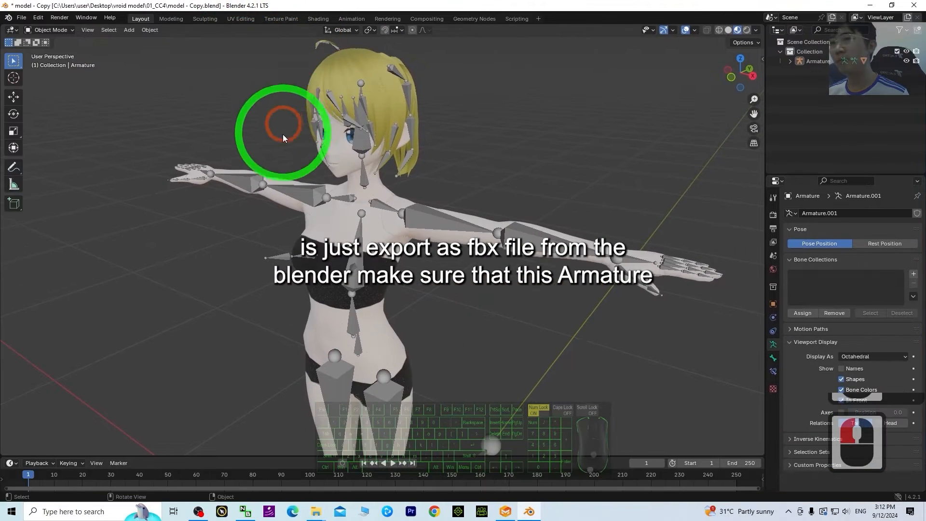
# Step: Rename the avatar's Armature object to model01
pyautogui.click(818, 61)
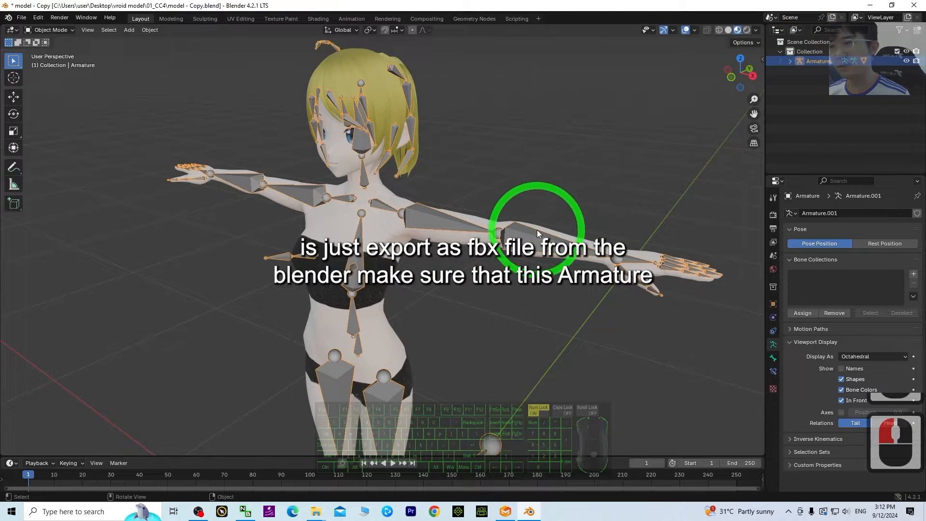
pyautogui.doubleClick(821, 61)
pyautogui.write('model0')
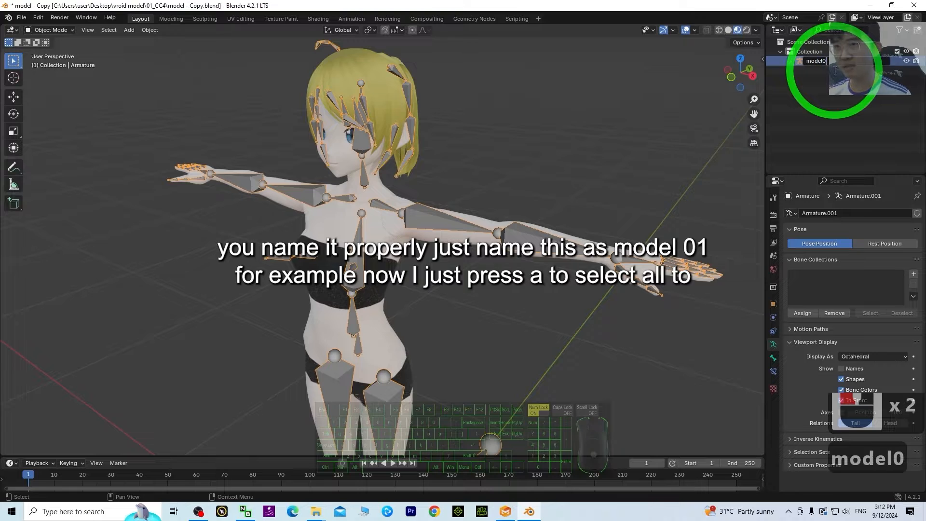
pyautogui.write('1')
pyautogui.press('Return')
# Step: Select the model01 armature together with all of the avatar's meshes
pyautogui.scroll(-4, 483, 280)
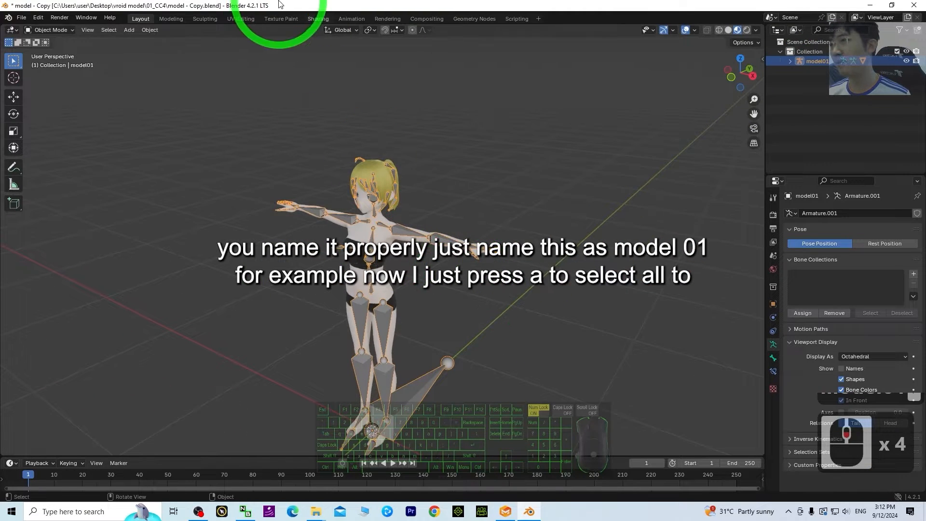
pyautogui.click(659, 221)
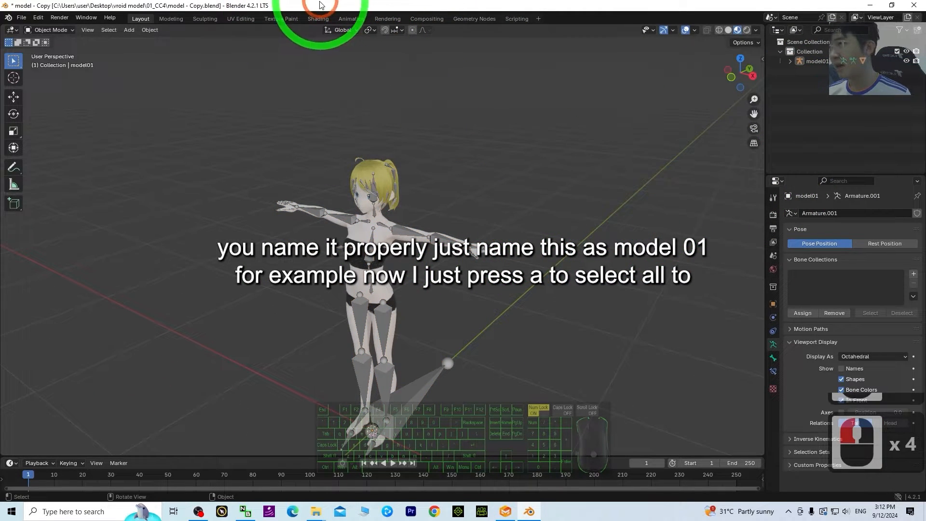
pyautogui.doubleClick(482, 191)
pyautogui.press('a')
pyautogui.press('a')
pyautogui.press('a')
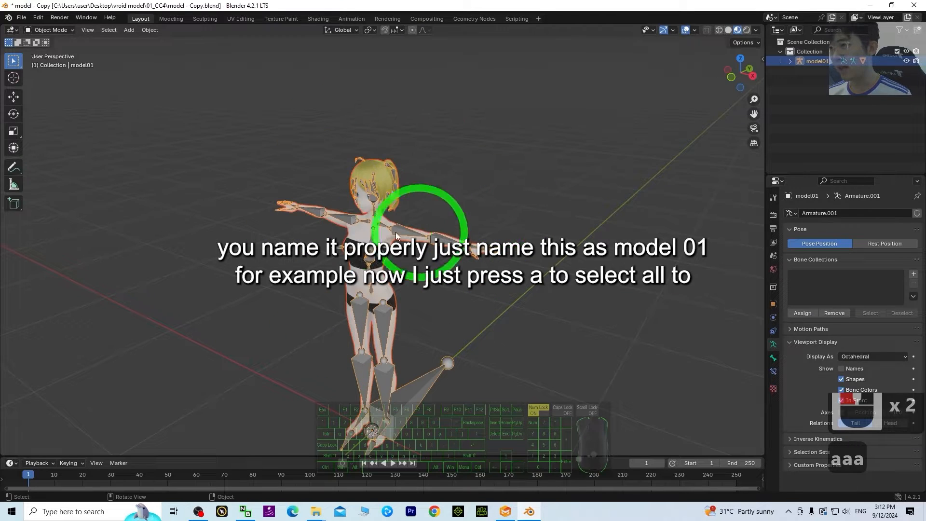
pyautogui.click(417, 180)
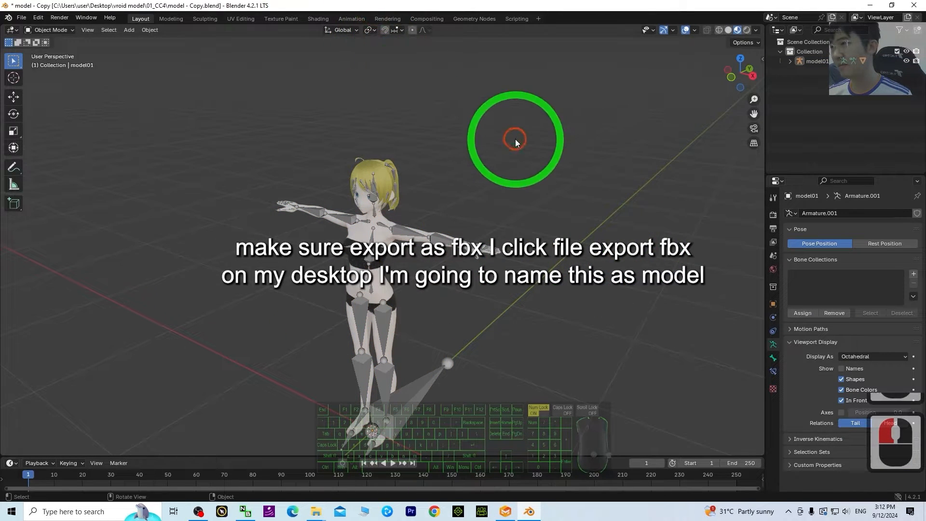
pyautogui.press('a')
# Step: Start an FBX export of the avatar to the Desktop folder with the file name model01
pyautogui.doubleClick(289, 10)
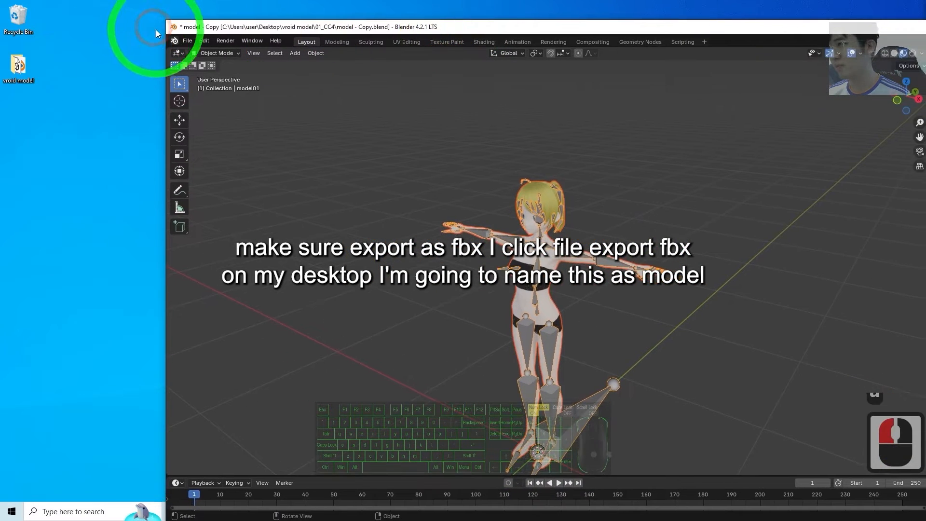
pyautogui.click(187, 41)
pyautogui.click(212, 187)
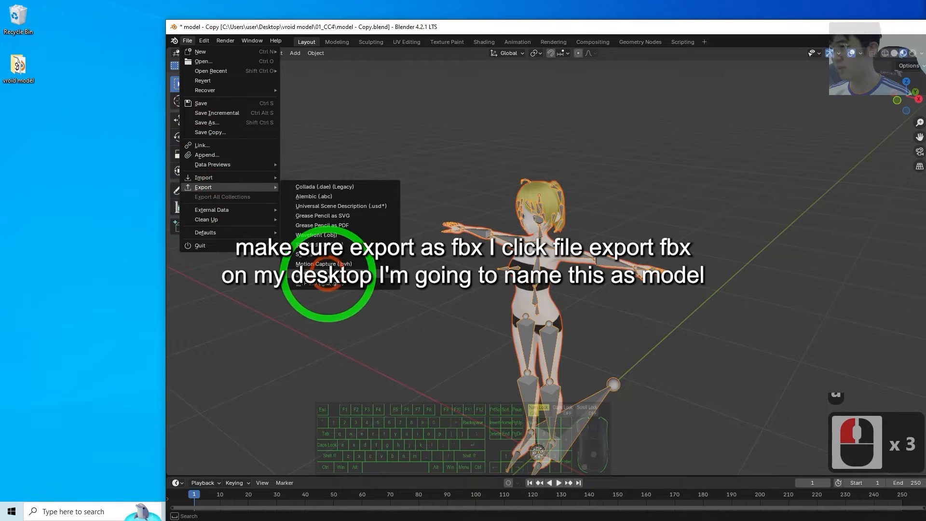
pyautogui.click(324, 275)
pyautogui.moveTo(505, 124); pyautogui.dragTo(429, 131)
pyautogui.doubleClick(261, 204)
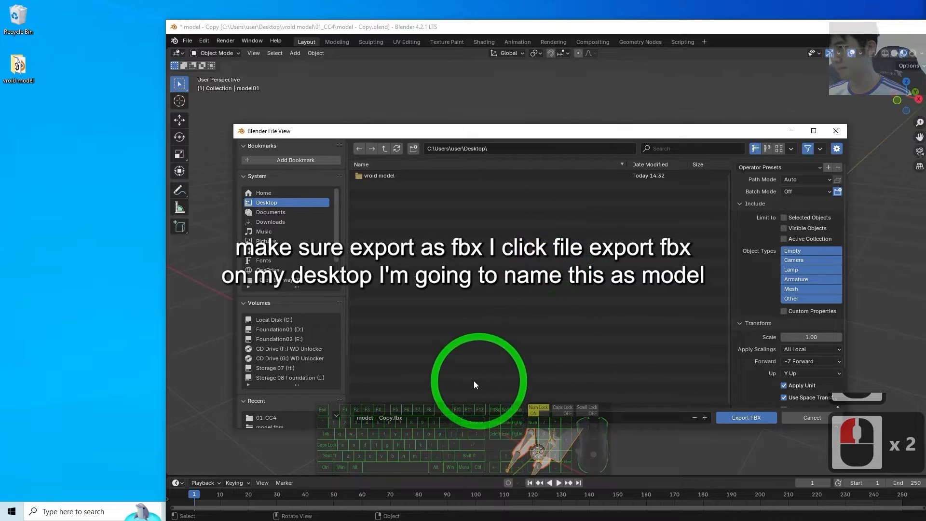
pyautogui.click(407, 417)
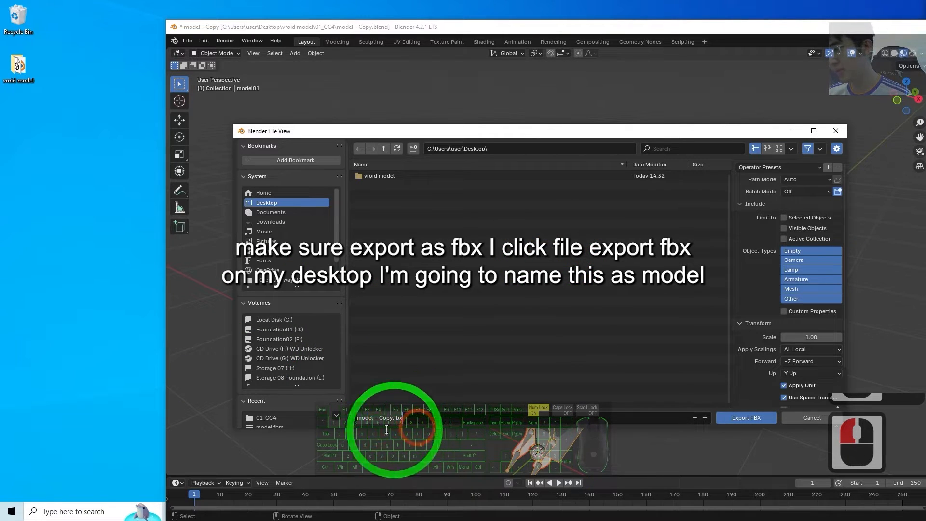
pyautogui.write('model01')
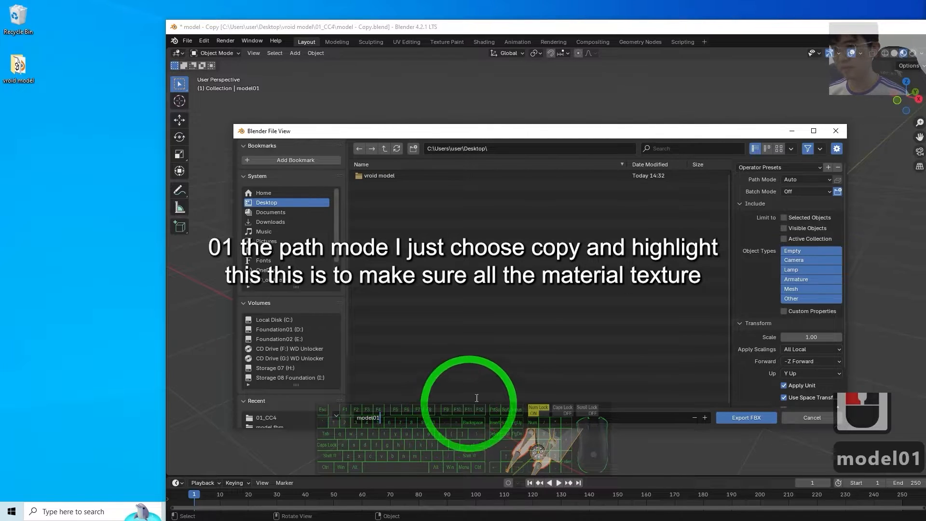
# Step: Set the FBX path mode to Copy with embedded textures, export the file and select it on the desktop
pyautogui.click(807, 179)
pyautogui.click(807, 180)
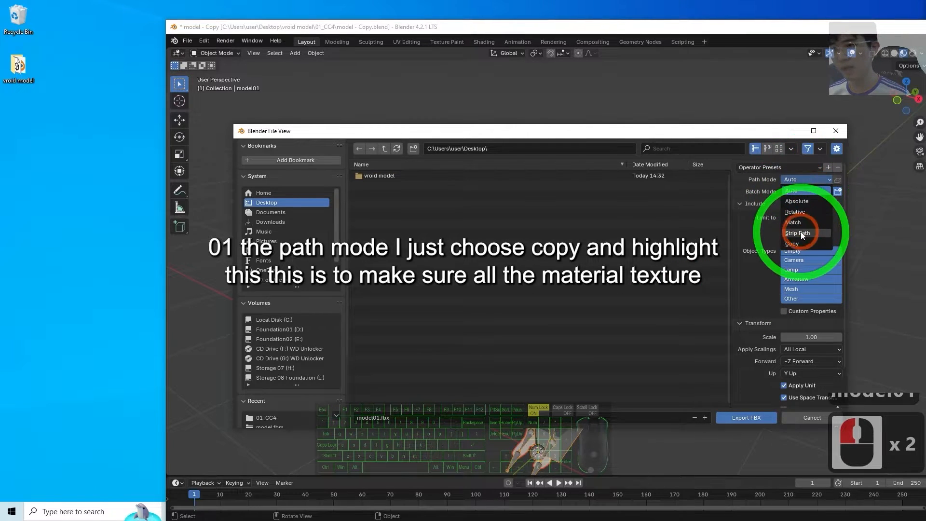
pyautogui.click(791, 244)
pyautogui.click(837, 179)
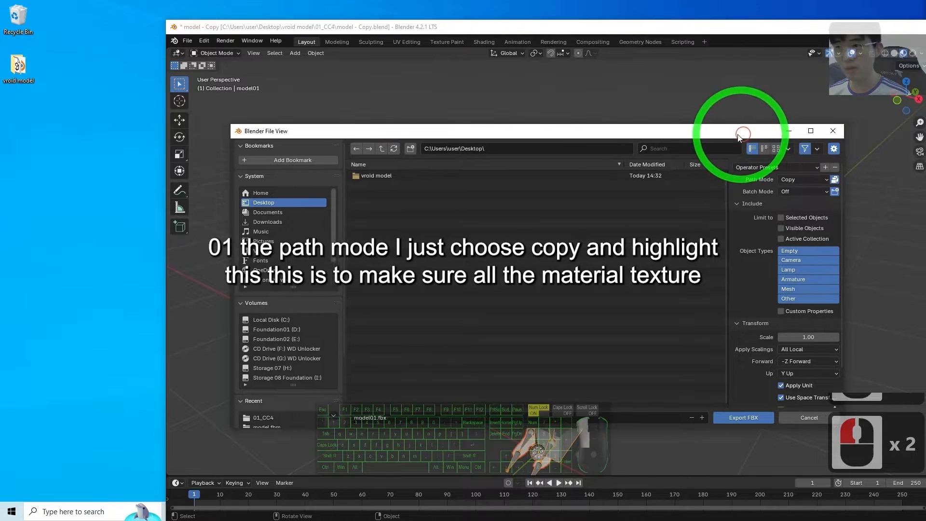
pyautogui.moveTo(738, 136); pyautogui.dragTo(702, 93)
pyautogui.click(716, 376)
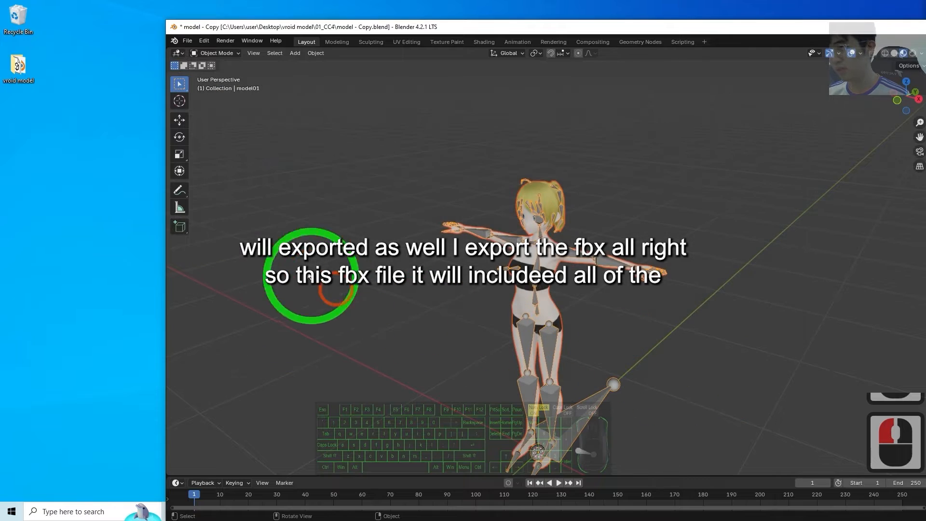
pyautogui.doubleClick(19, 118)
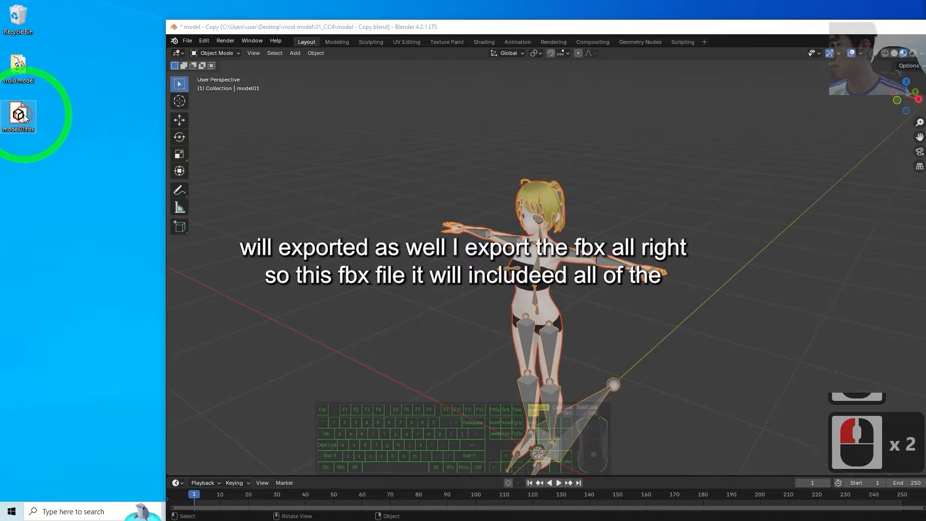
# Step: Select the avatar's Body mesh in the maximised Blender window and look through its shape key list
pyautogui.doubleClick(449, 29)
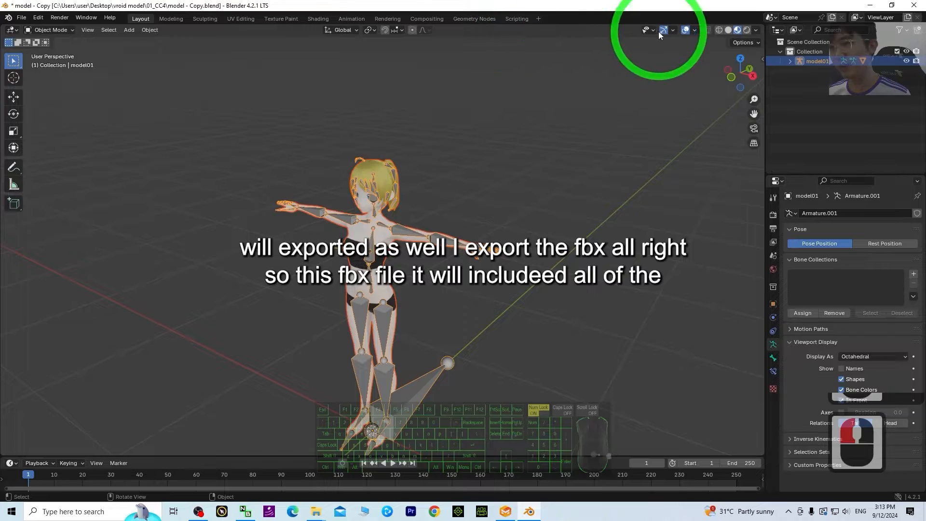
pyautogui.moveTo(574, 5); pyautogui.dragTo(651, 31)
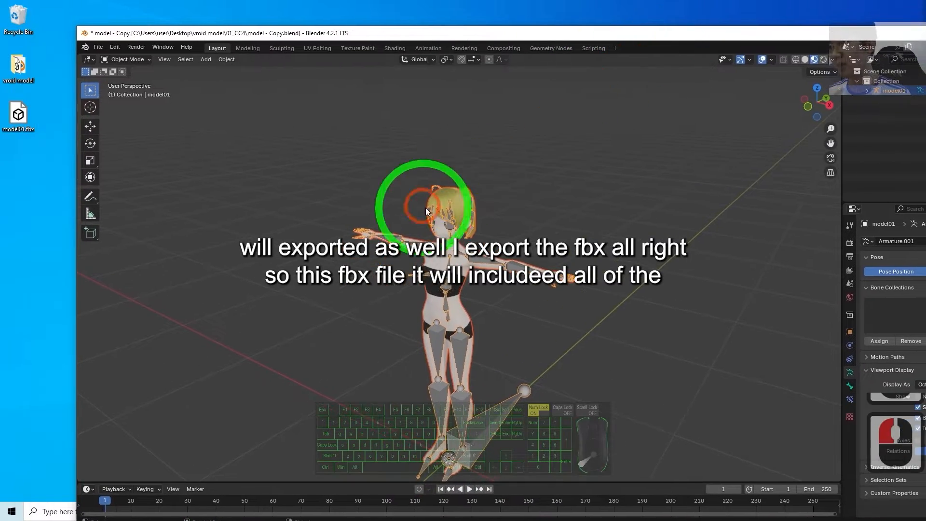
pyautogui.scroll(5, 424, 205)
pyautogui.click(405, 151)
pyautogui.moveTo(581, 128); pyautogui.dragTo(574, 154, button='middle')
pyautogui.keyDown('shift'); pyautogui.moveTo(573, 154); pyautogui.dragTo(596, 149, button='middle'); pyautogui.keyUp('shift')
pyautogui.moveTo(635, 35); pyautogui.dragTo(631, 39)
pyautogui.doubleClick(632, 38)
pyautogui.scroll(3, 376, 173)
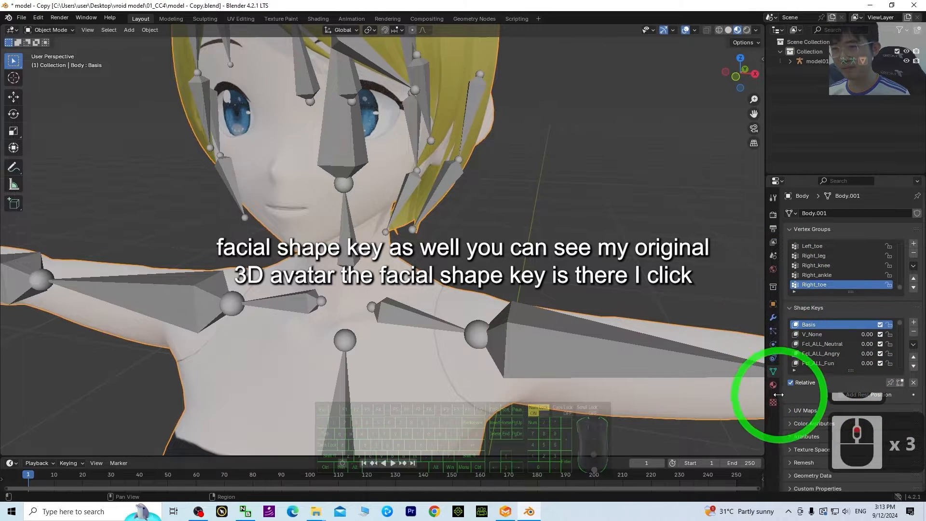
pyautogui.scroll(-5, 821, 364)
# Step: Select the model01 armature and turn off its In Front display
pyautogui.click(434, 272)
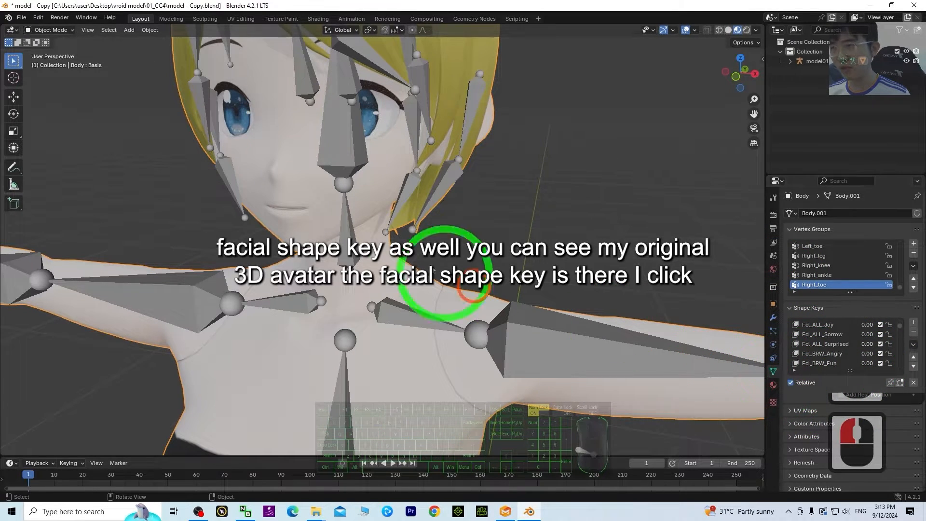
pyautogui.click(354, 151)
pyautogui.click(331, 178)
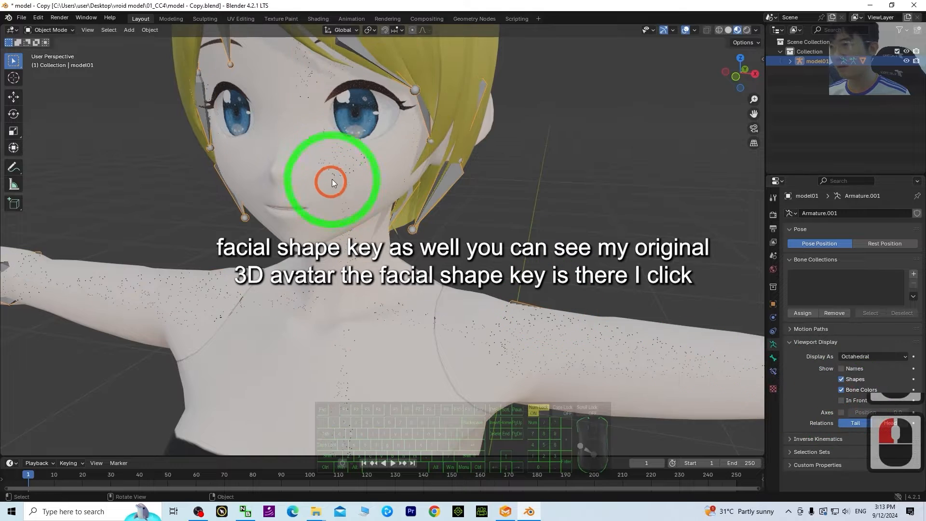
# Step: Reselect the Body mesh and examine the facial expression shape keys alongside the avatar's face
pyautogui.click(332, 178)
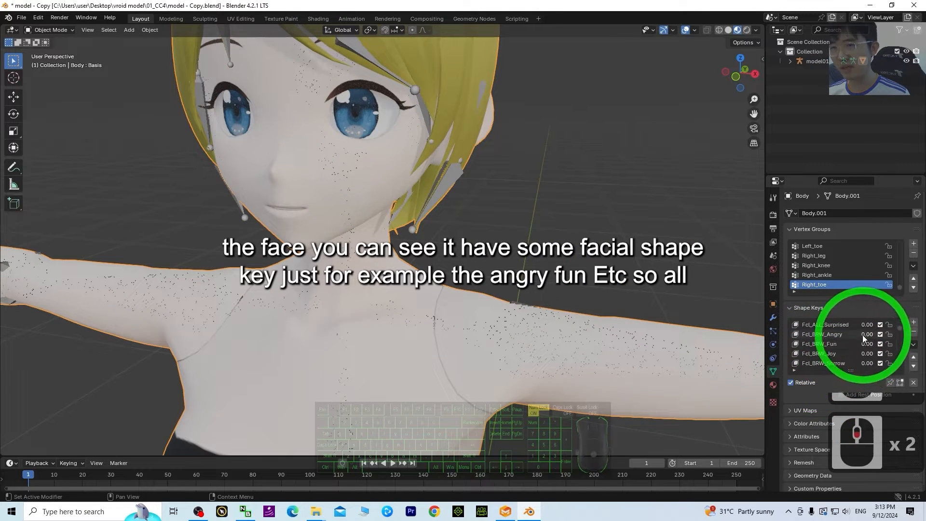
pyautogui.click(200, 330)
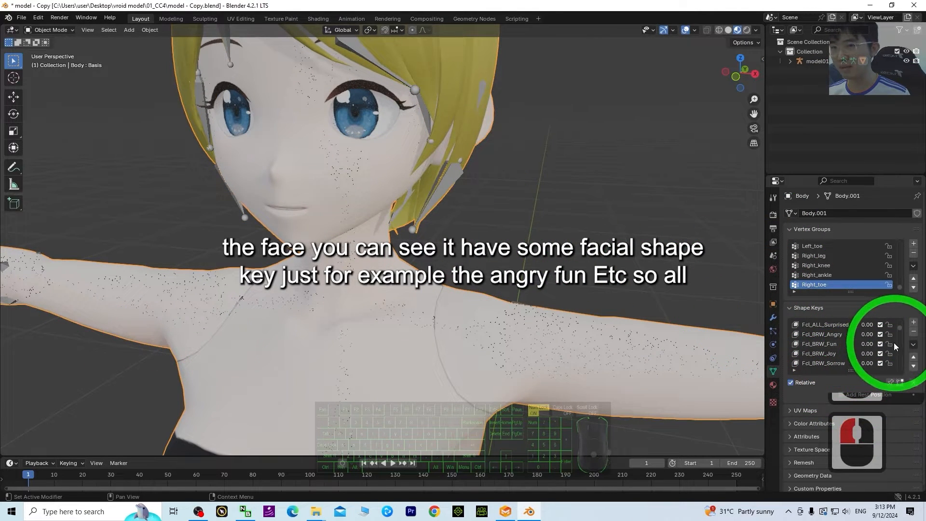
pyautogui.scroll(11, 893, 342)
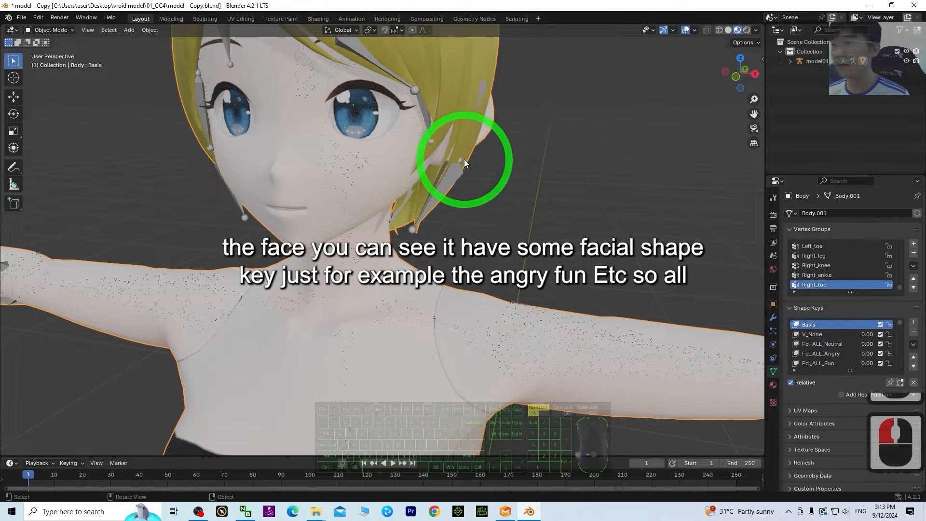
pyautogui.scroll(-3, 464, 159)
pyautogui.scroll(4, 346, 205)
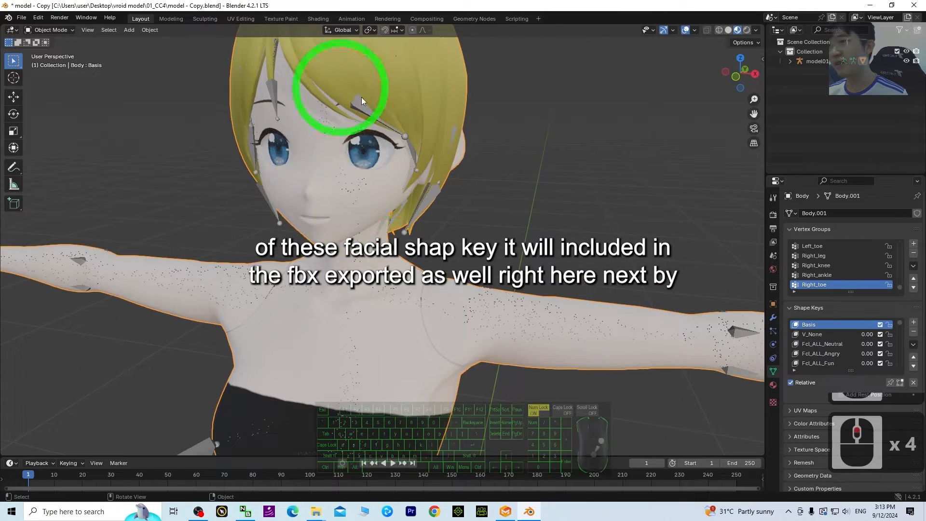
# Step: Minimise Blender, close the File Explorer window, and switch to Marvelous Designer with its window shifted to uncover the exported FBX on the desktop
pyautogui.click(866, 6)
pyautogui.click(7, 113)
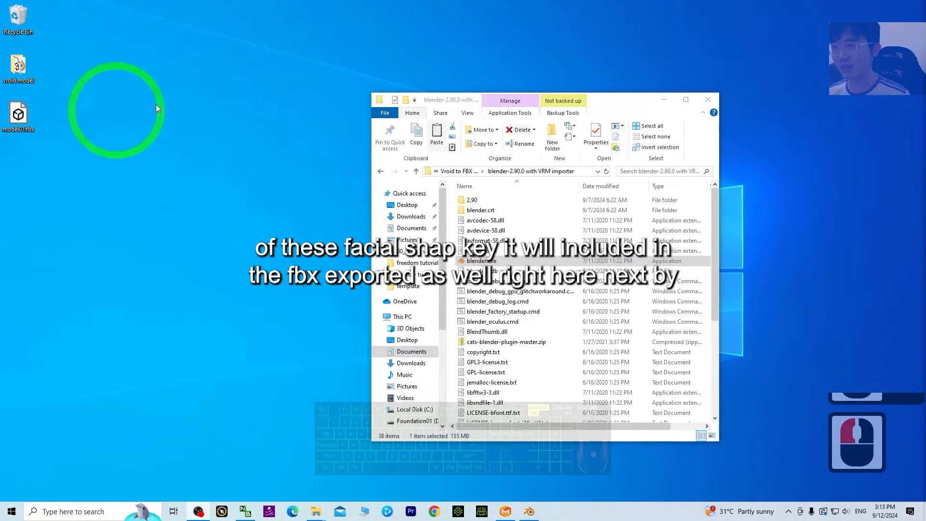
pyautogui.click(708, 100)
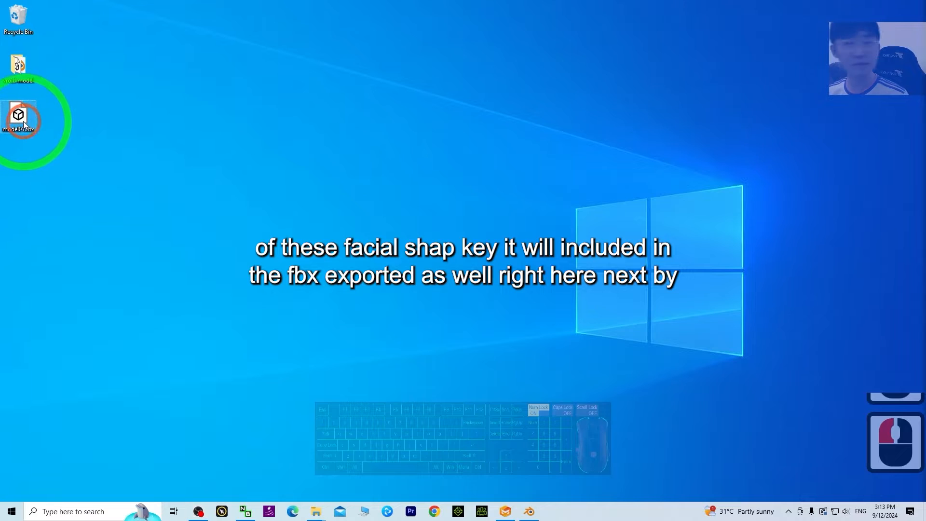
pyautogui.click(506, 512)
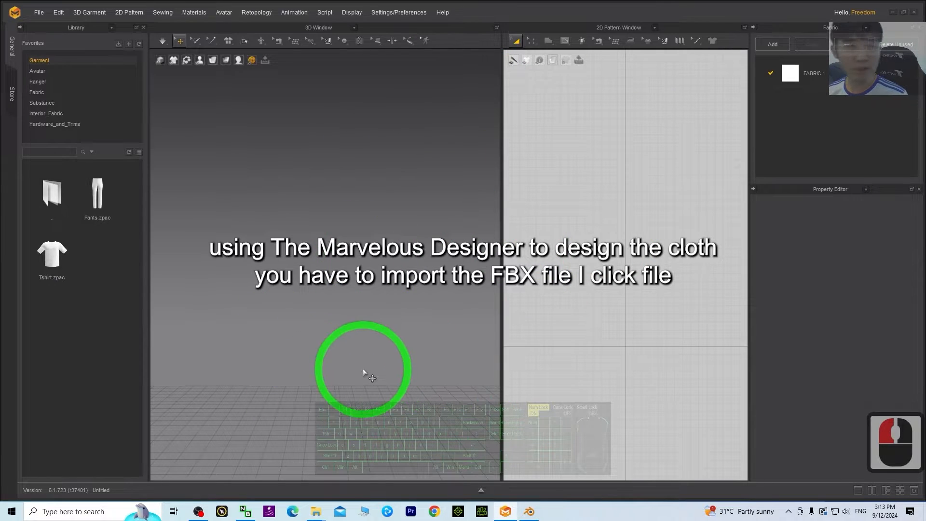
pyautogui.click(536, 27)
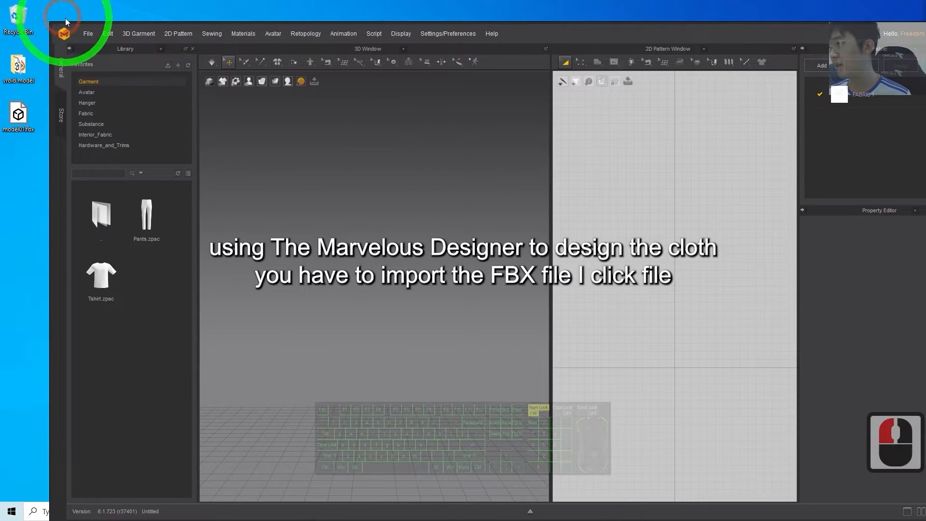
# Step: Open model01.fbx from the desktop through the FBX import
pyautogui.click(89, 29)
pyautogui.click(87, 33)
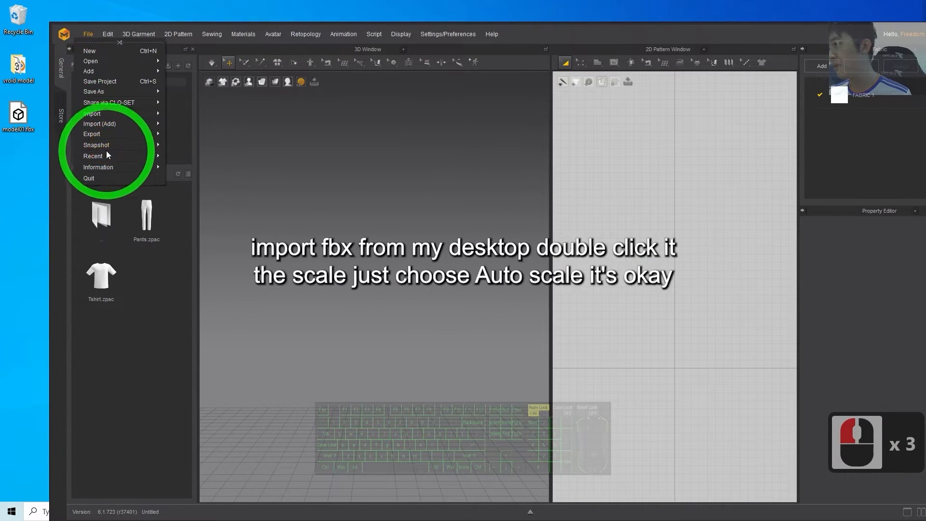
pyautogui.moveTo(98, 116)
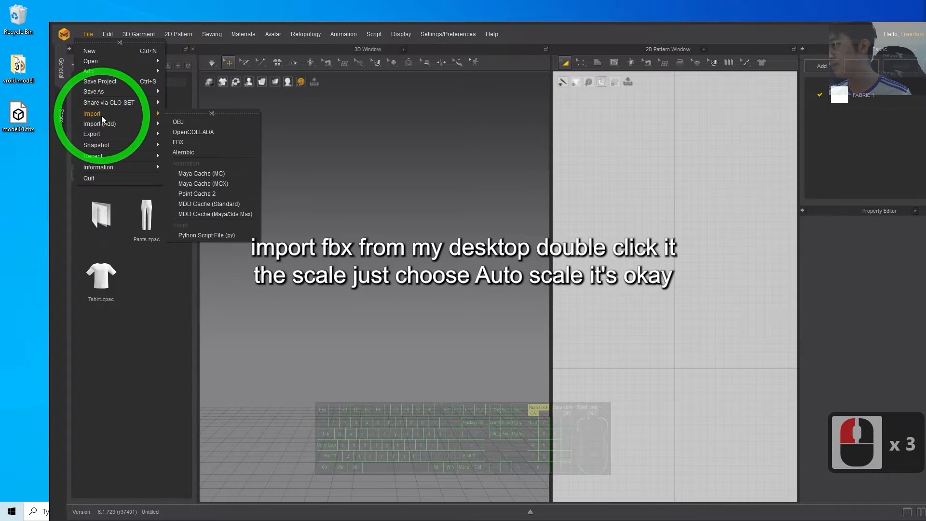
pyautogui.click(190, 144)
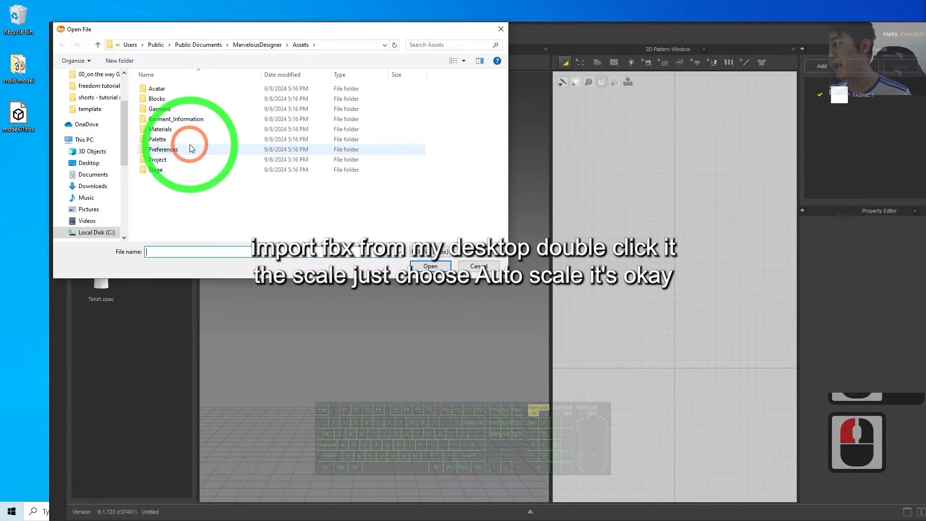
pyautogui.click(89, 164)
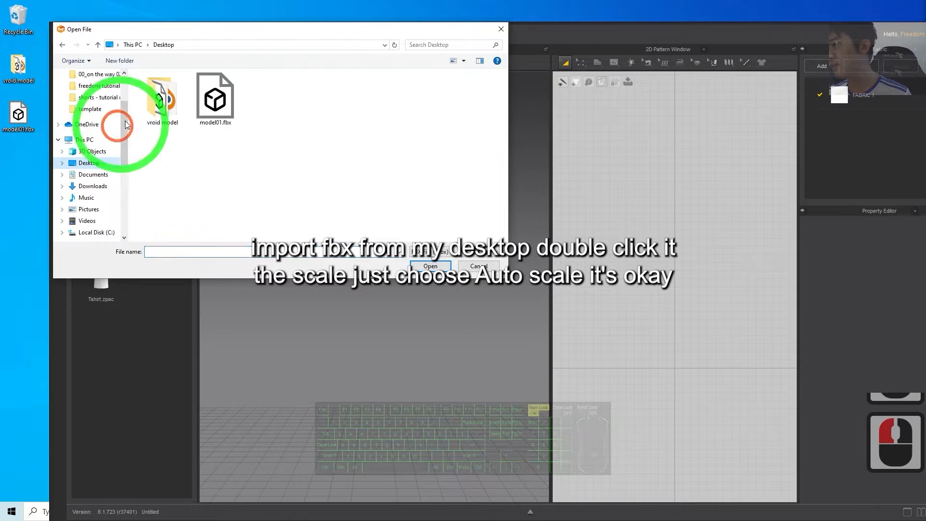
pyautogui.doubleClick(215, 95)
# Step: Set the FBX import scale to Auto Scale and import the avatar
pyautogui.click(553, 284)
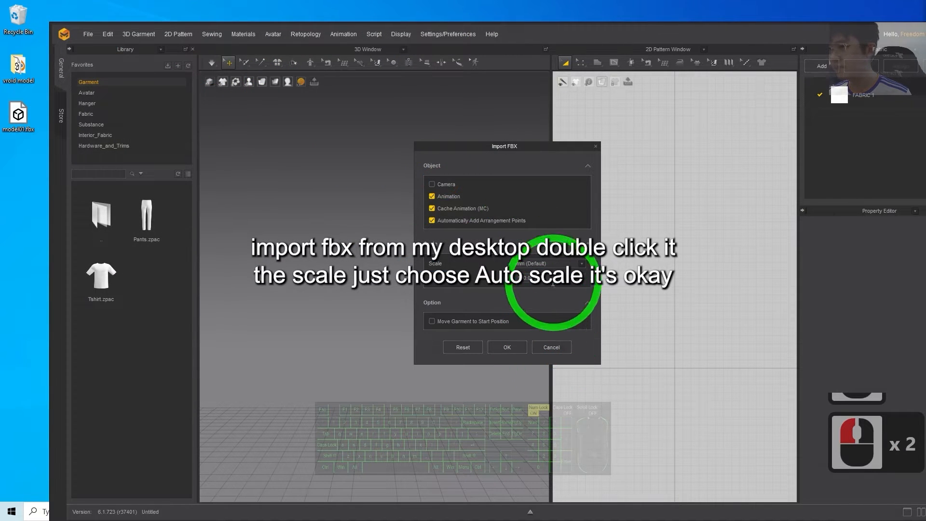
pyautogui.click(545, 266)
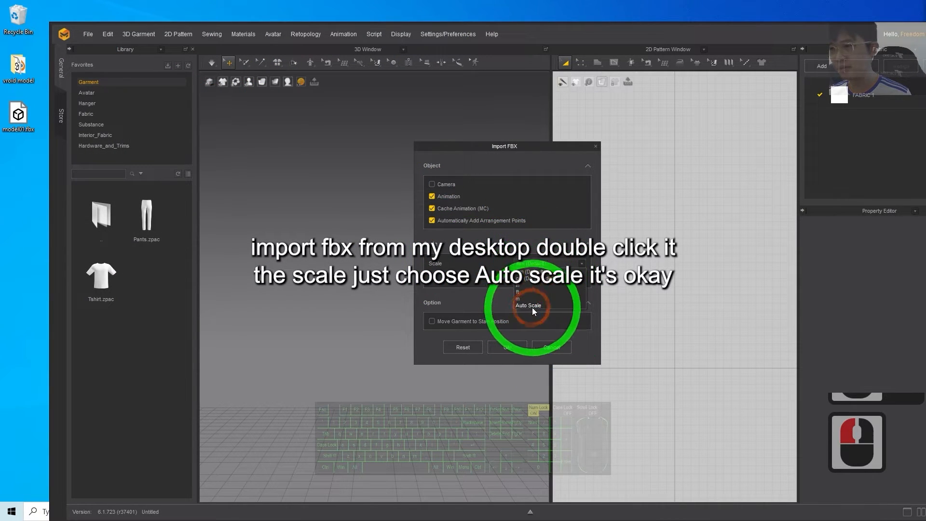
pyautogui.click(532, 305)
pyautogui.click(509, 344)
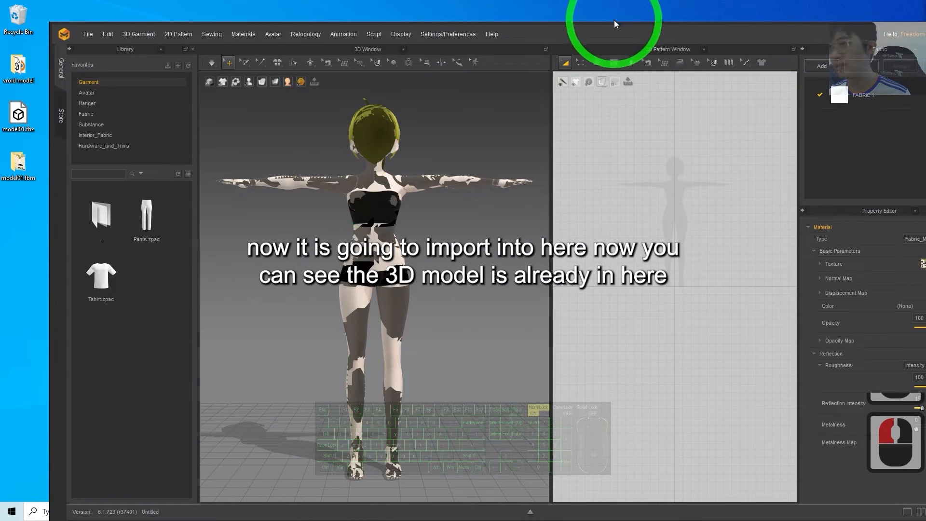
# Step: Move the Marvelous Designer window fully back onto the screen and examine the imported avatar from several angles
pyautogui.moveTo(615, 33); pyautogui.dragTo(550, 3)
pyautogui.scroll(-3, 293, 226)
pyautogui.scroll(5, 416, 231)
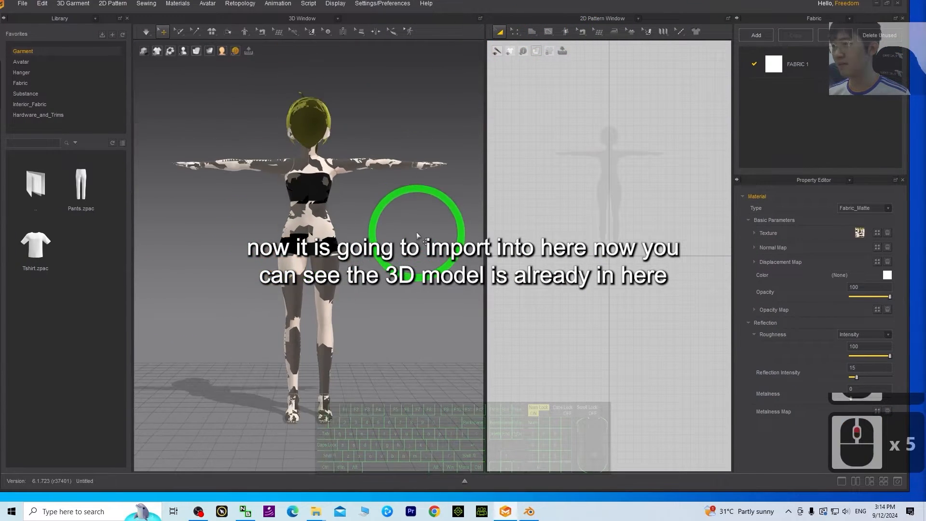
pyautogui.moveTo(424, 248); pyautogui.dragTo(424, 270, button='middle')
pyautogui.moveTo(425, 269); pyautogui.dragTo(305, 215, button='right')
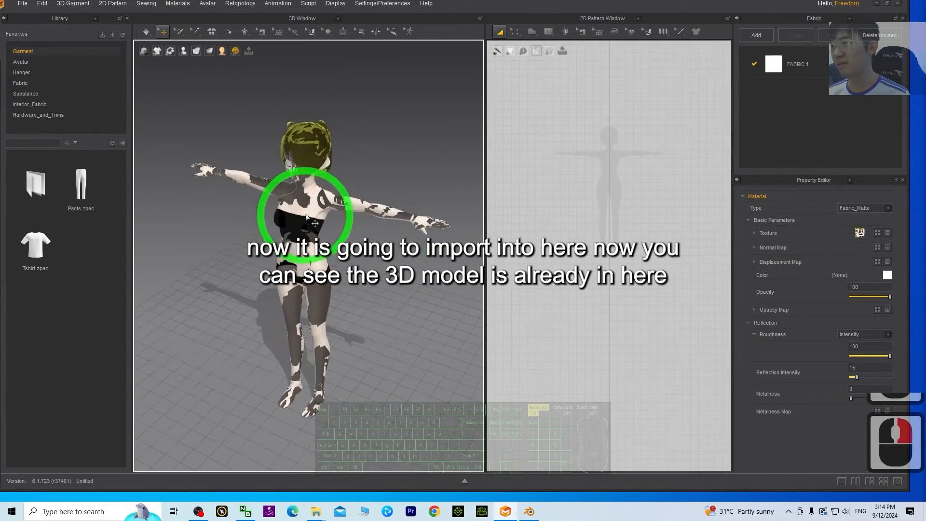
pyautogui.scroll(4, 310, 209)
pyautogui.scroll(-7, 318, 213)
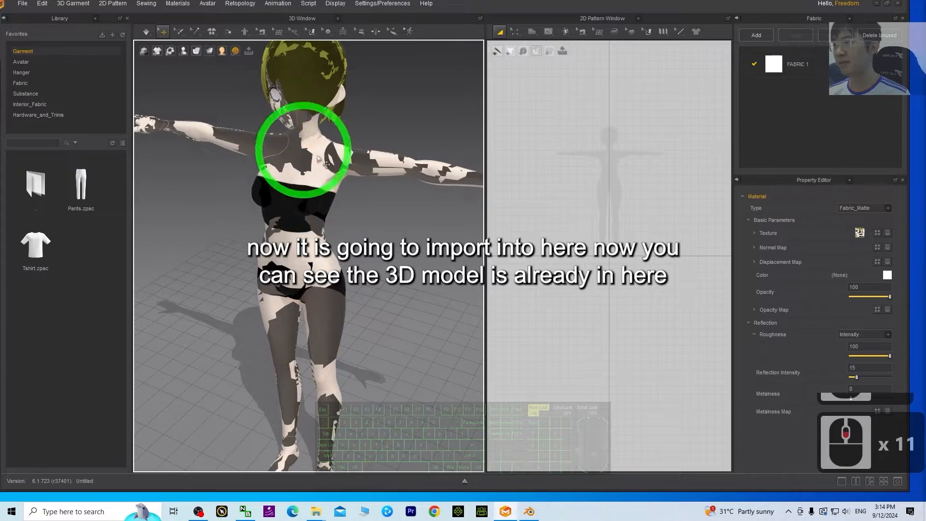
pyautogui.moveTo(304, 145); pyautogui.dragTo(388, 348, button='middle')
pyautogui.moveTo(388, 348)
pyautogui.mouseDown(button='right')
pyautogui.moveTo(554, 325)
pyautogui.moveTo(374, 326)
pyautogui.moveTo(376, 339)
pyautogui.mouseUp(button='right')
pyautogui.scroll(-12, 630, 182)
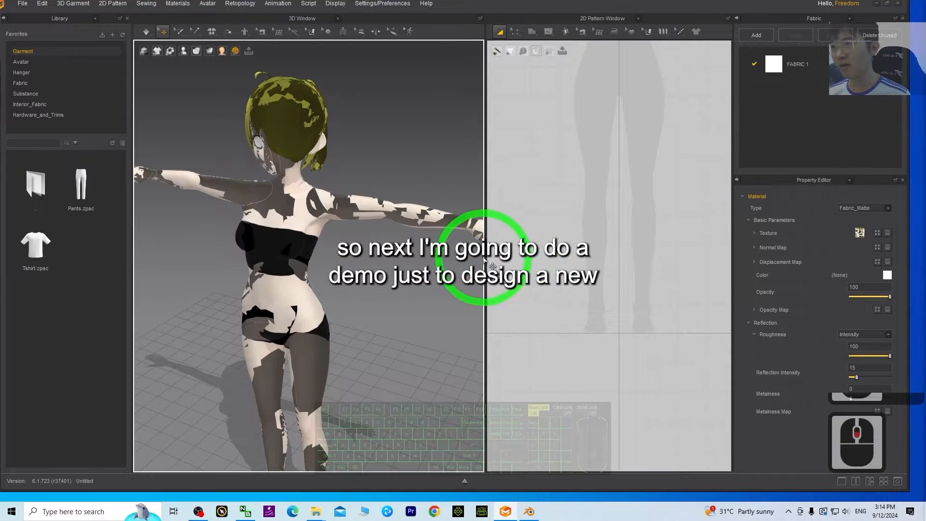
# Step: Widen the 2D Pattern Window and frame the avatar silhouette's upper body in it
pyautogui.moveTo(484, 259); pyautogui.dragTo(401, 284)
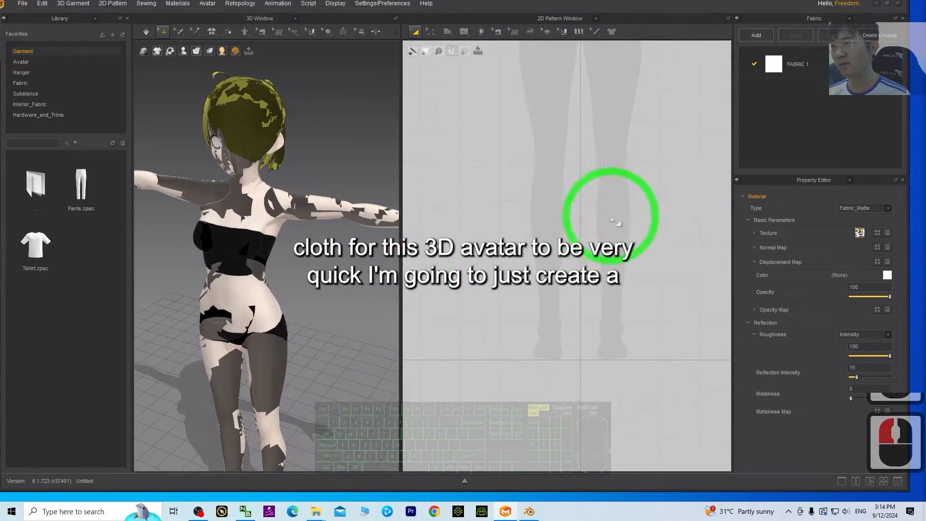
pyautogui.scroll(11, 625, 213)
pyautogui.moveTo(660, 140); pyautogui.dragTo(642, 296, button='middle')
pyautogui.scroll(3, 595, 195)
pyautogui.scroll(-3, 590, 213)
pyautogui.scroll(-3, 546, 253)
pyautogui.scroll(2, 547, 260)
# Step: Start a polygon pattern over the silhouette with sleeve top edges about 400 mm long and a V neckline between them
pyautogui.moveTo(447, 38); pyautogui.dragTo(456, 54)
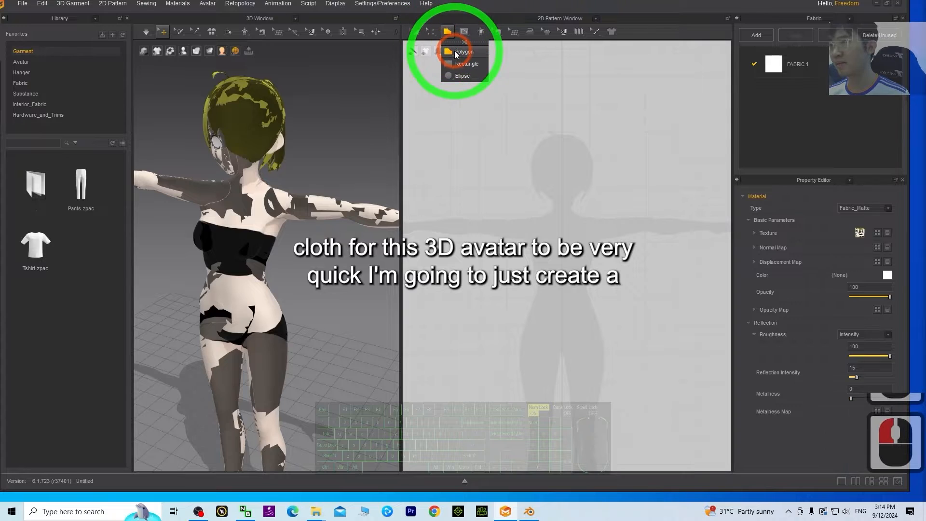
pyautogui.click(506, 182)
pyautogui.click(477, 207)
pyautogui.scroll(-2, 508, 215)
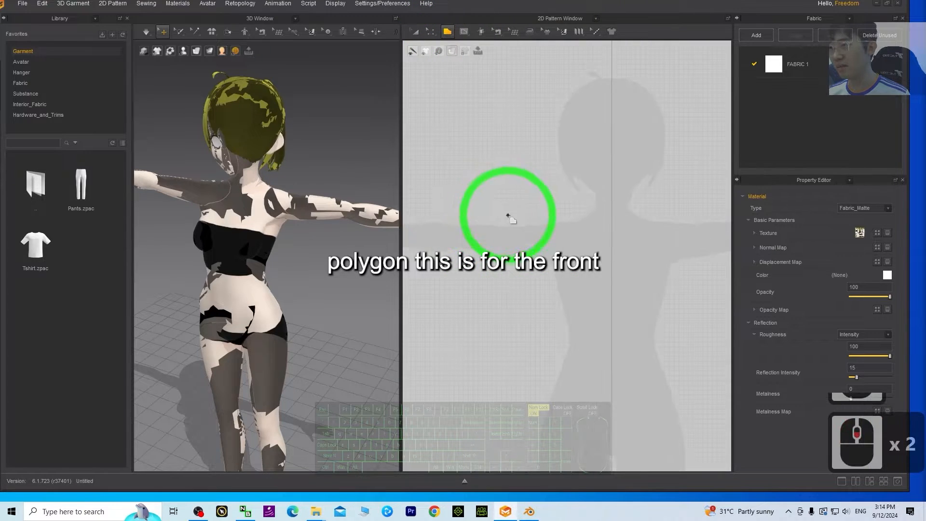
pyautogui.scroll(3, 501, 221)
pyautogui.scroll(1, 486, 220)
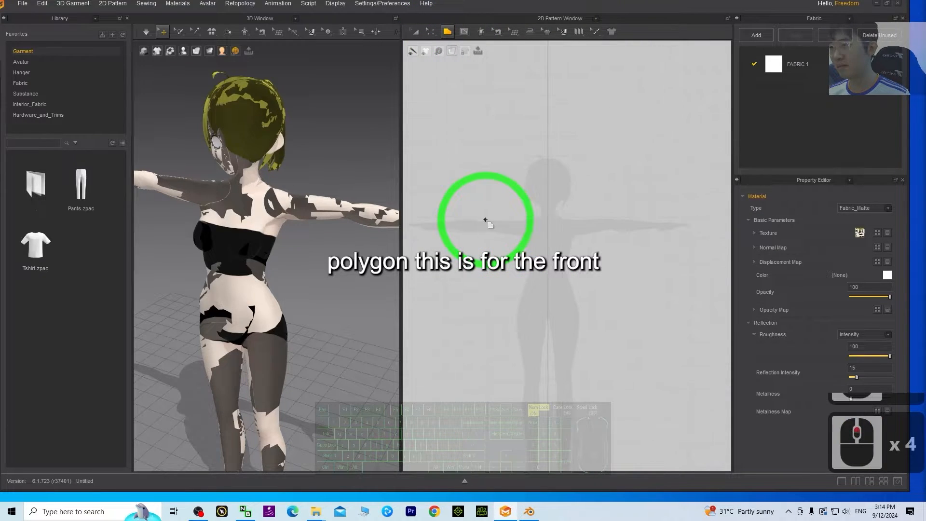
pyautogui.click(448, 215)
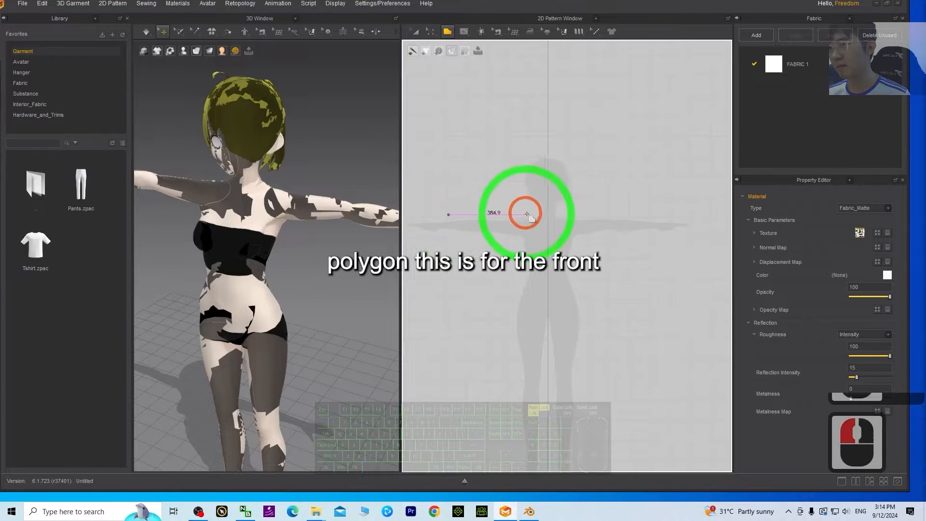
pyautogui.click(530, 215)
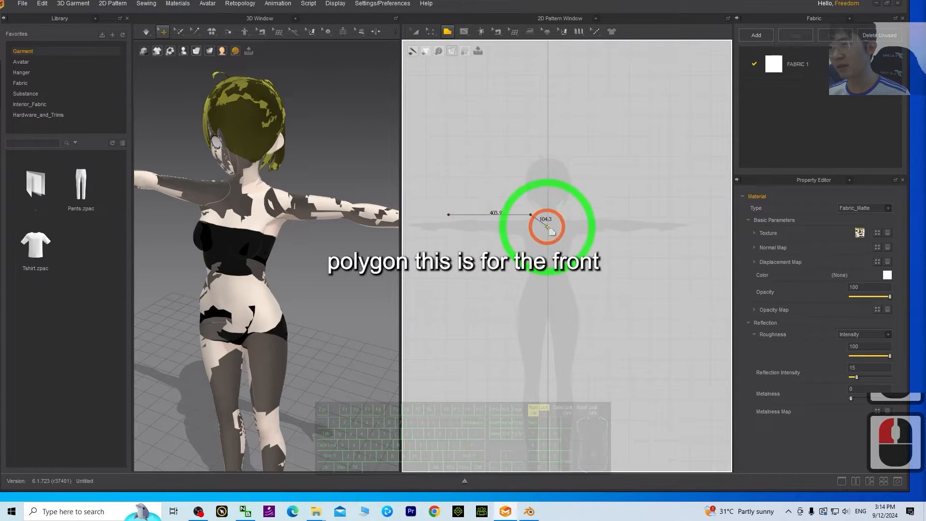
pyautogui.click(548, 226)
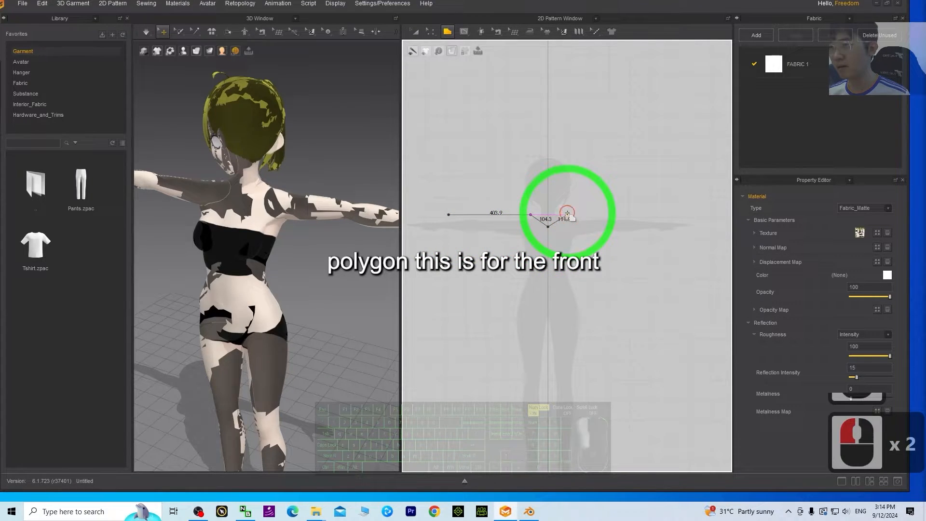
pyautogui.click(650, 210)
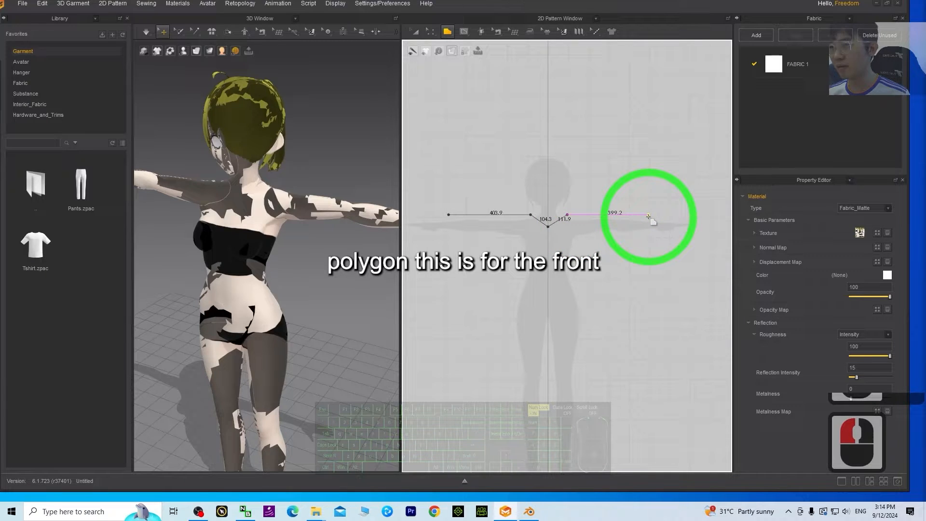
# Step: Close the front shirt outline with sleeve ends about 114 mm high, undersides about 328 mm long and a hem about 240 mm wide
pyautogui.click(650, 235)
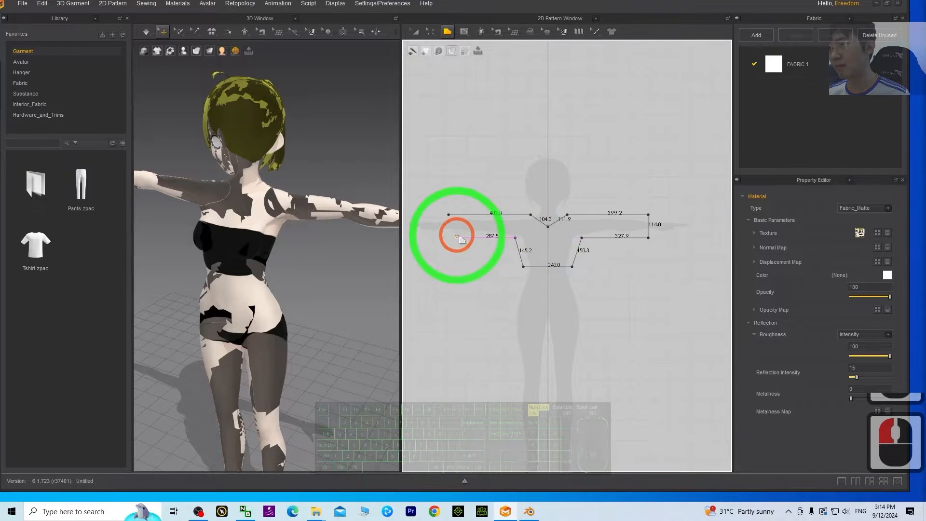
pyautogui.click(450, 236)
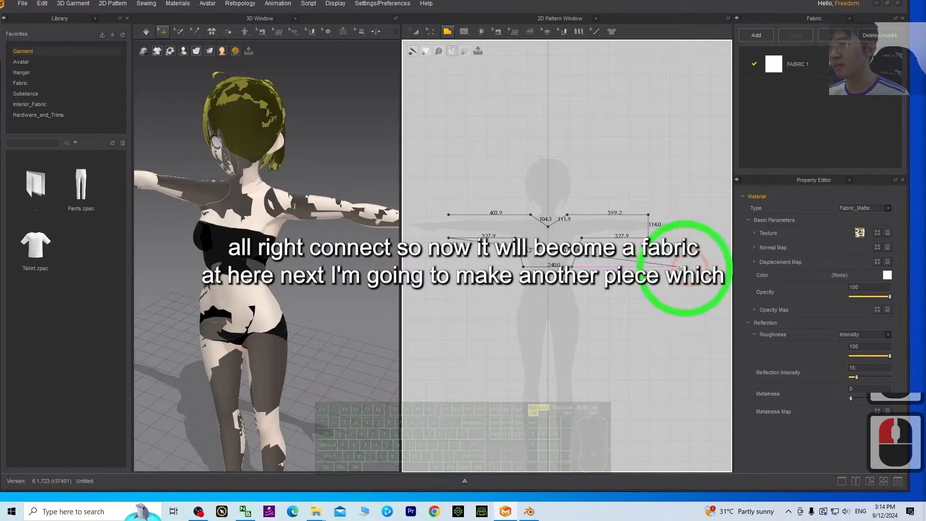
pyautogui.click(457, 215)
# Step: Select the whole front shirt pattern with the Transform Pattern tool and copy it
pyautogui.scroll(3, 256, 279)
pyautogui.scroll(-9, 372, 305)
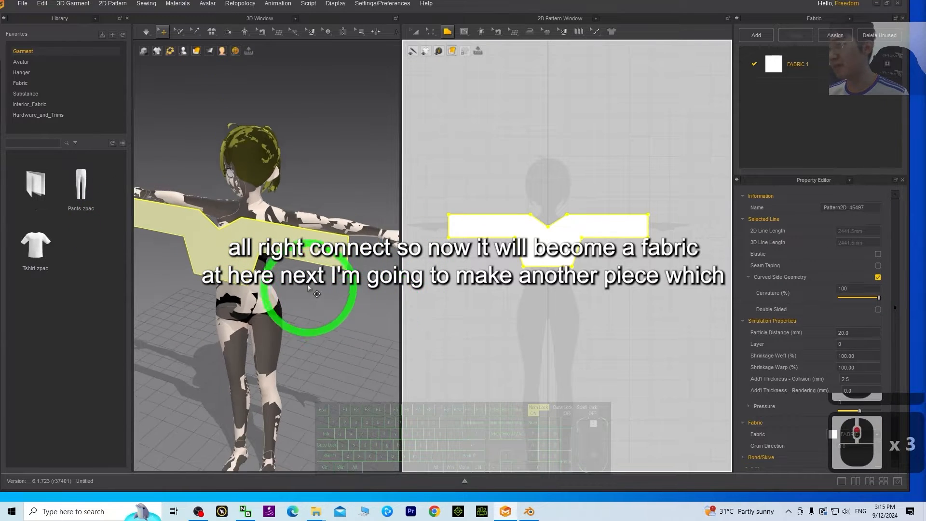
pyautogui.scroll(-1, 308, 286)
pyautogui.moveTo(315, 340); pyautogui.dragTo(361, 337, button='middle')
pyautogui.moveTo(361, 337); pyautogui.dragTo(341, 331, button='right')
pyautogui.click(559, 258)
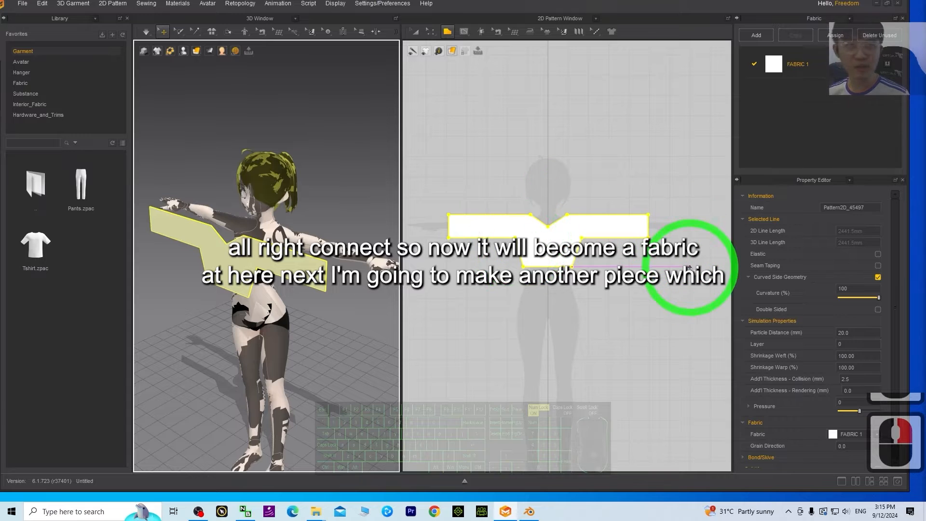
pyautogui.click(415, 31)
pyautogui.click(541, 271)
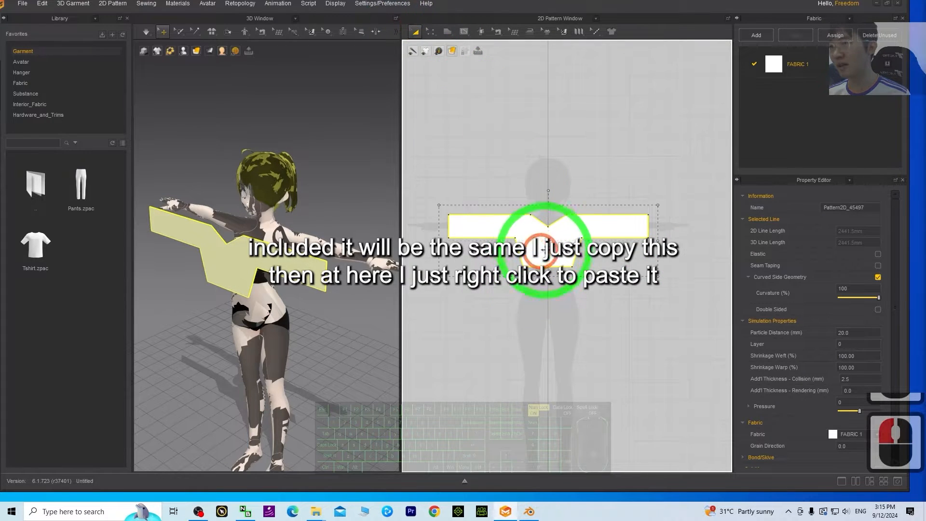
pyautogui.click(583, 235)
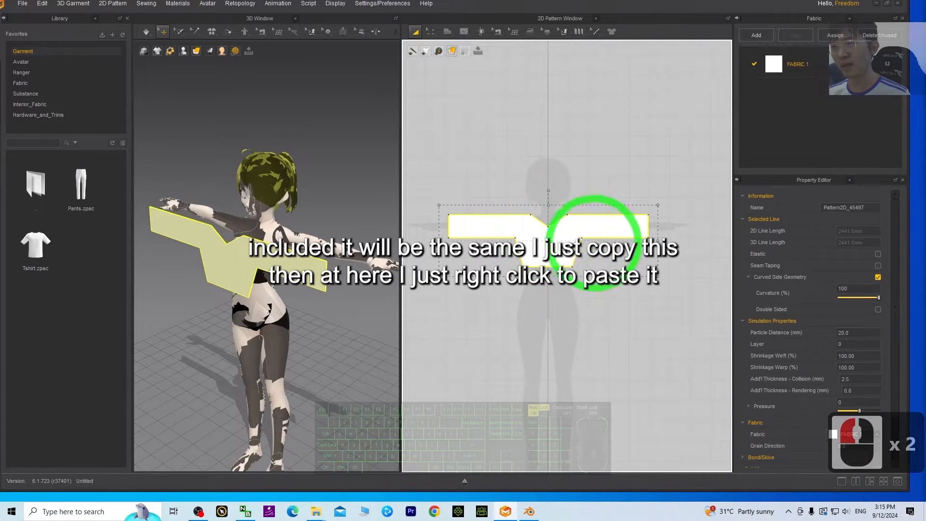
pyautogui.hotkey('ctrl', 'c')
# Step: Paste the copied shirt pattern above the front piece to serve as the back piece
pyautogui.click(554, 116)
pyautogui.rightClick(589, 129)
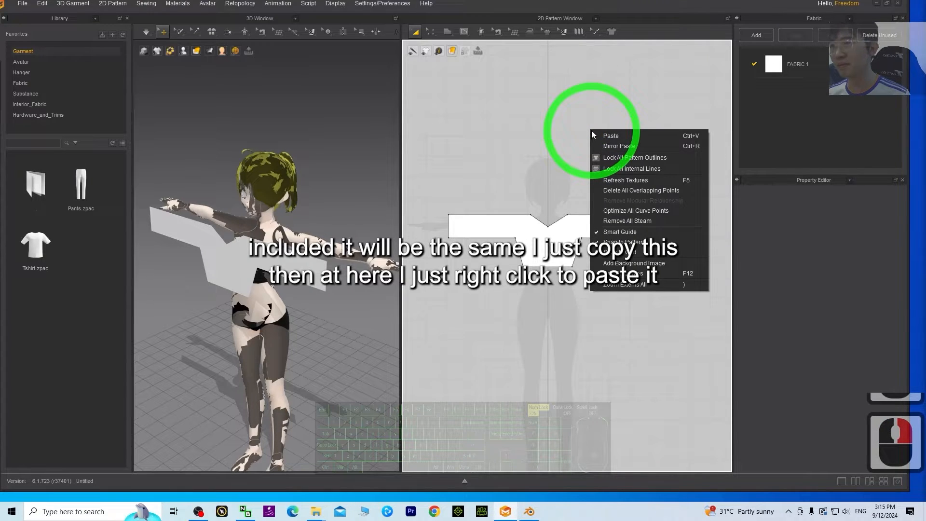
pyautogui.click(610, 136)
pyautogui.click(578, 237)
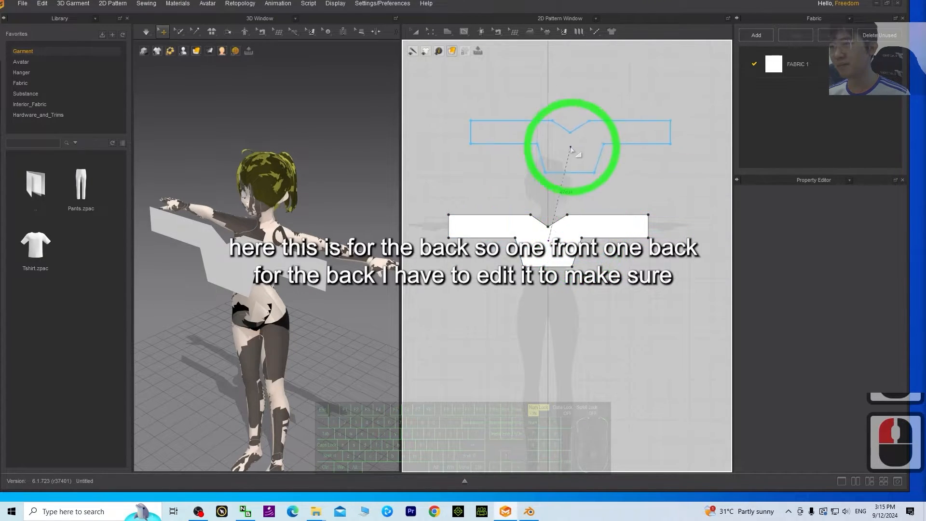
pyautogui.click(602, 137)
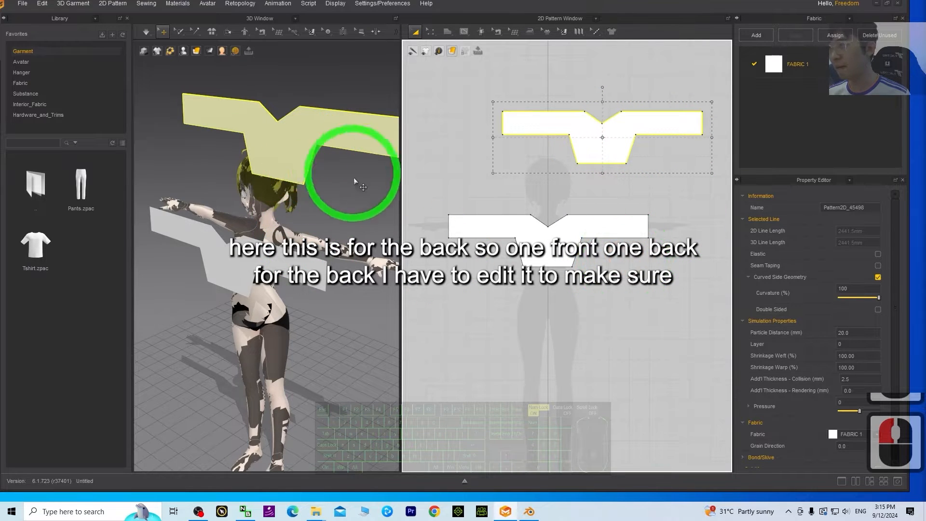
# Step: Raise the back piece's V-neck point level with the shoulder line to make its neckline straight
pyautogui.scroll(-8, 359, 251)
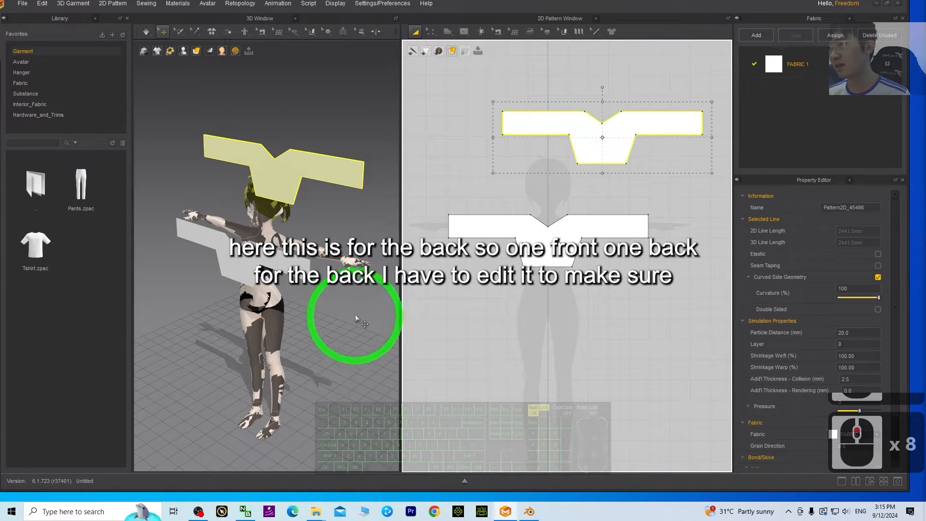
pyautogui.moveTo(365, 328)
pyautogui.mouseDown(button='right')
pyautogui.moveTo(362, 352)
pyautogui.moveTo(331, 331)
pyautogui.moveTo(381, 333)
pyautogui.mouseUp(button='right')
pyautogui.click(600, 129)
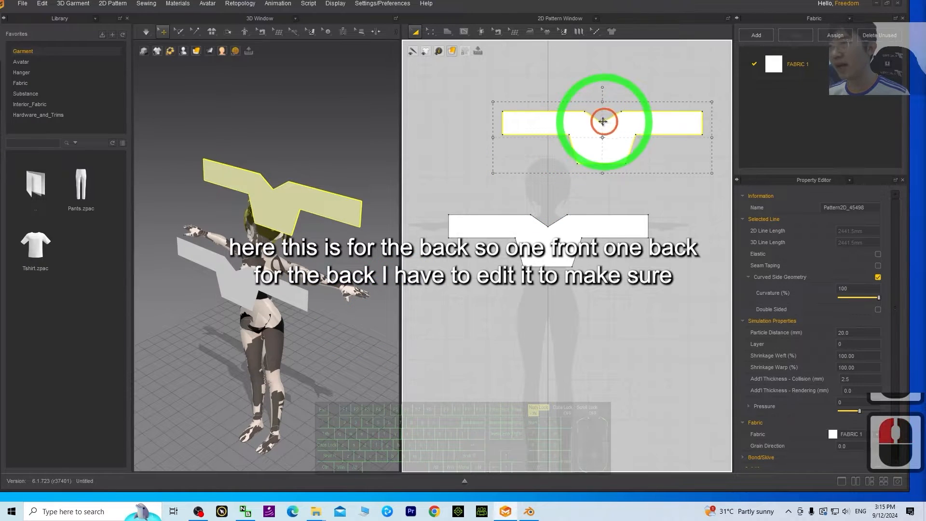
pyautogui.click(430, 31)
pyautogui.click(605, 129)
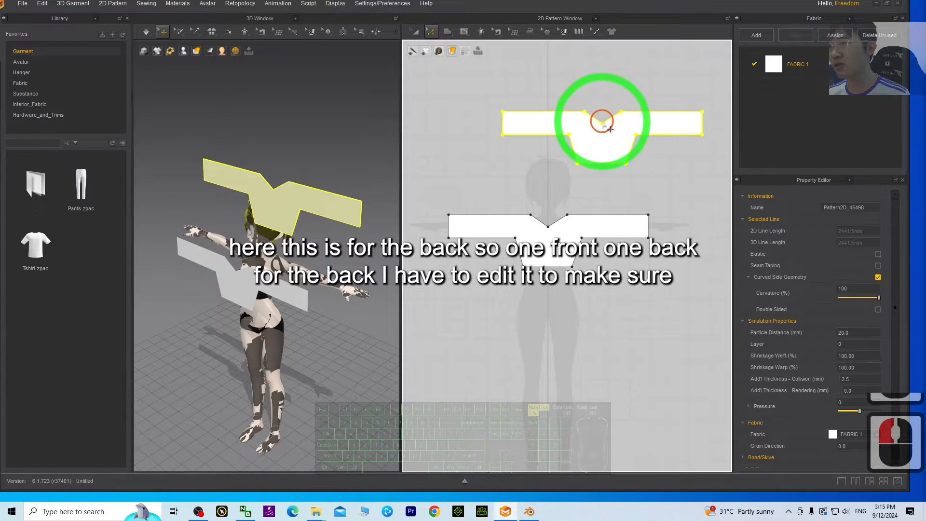
pyautogui.click(602, 124)
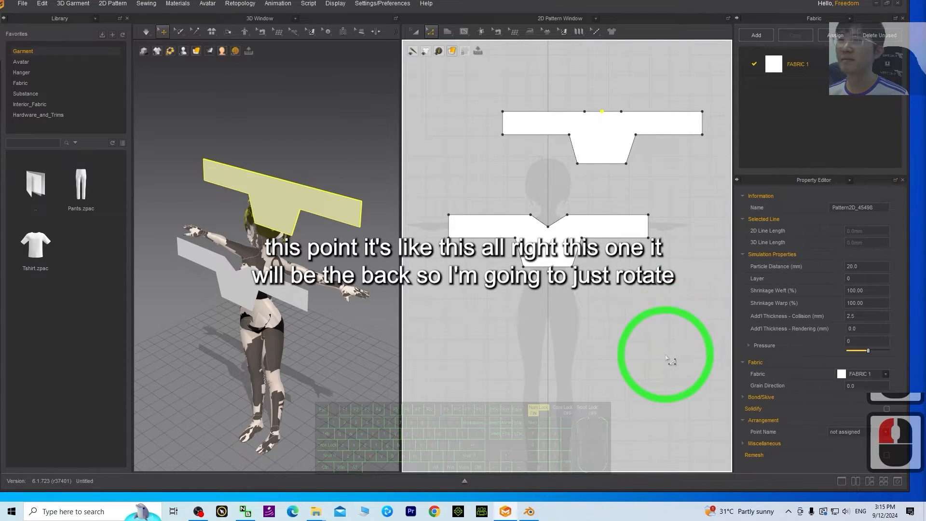
# Step: Rotate the straight-neck back piece around its vertical axis in the 3D view and undo the last adjustment
pyautogui.click(284, 206)
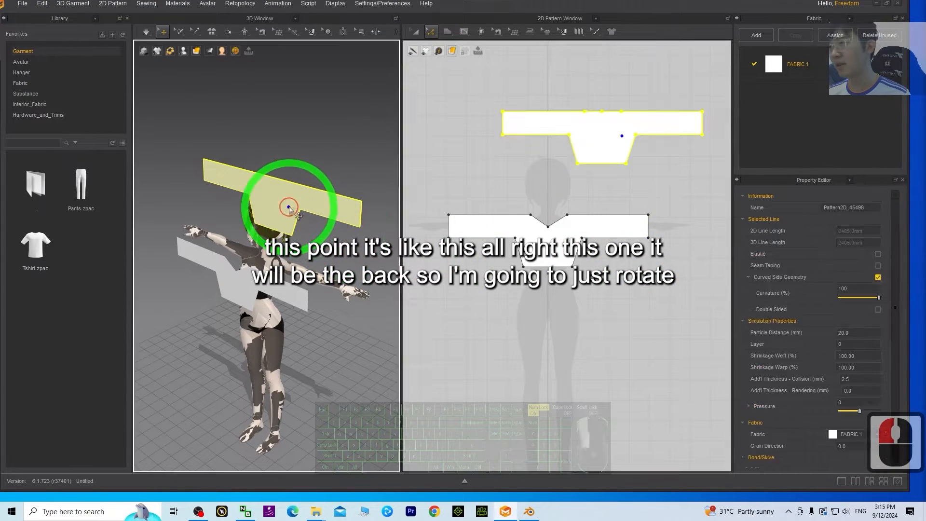
pyautogui.moveTo(363, 118); pyautogui.dragTo(342, 172, button='middle')
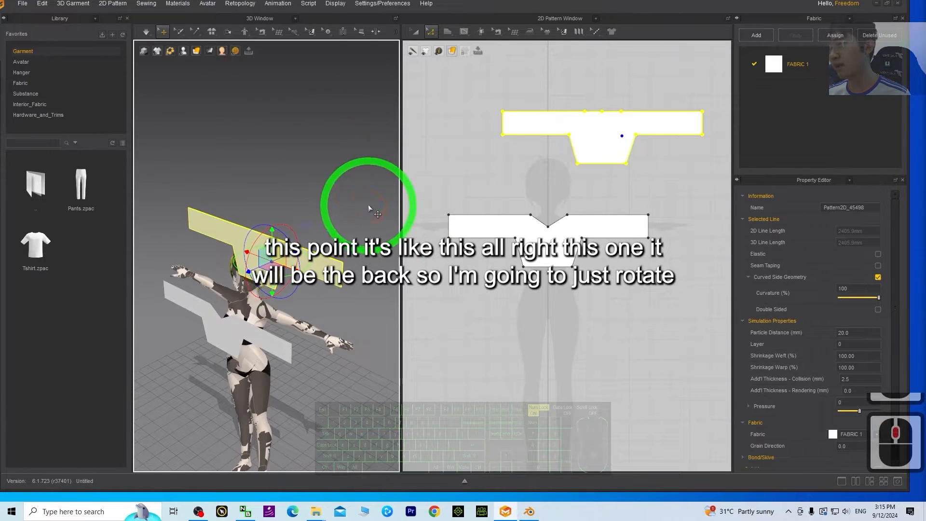
pyautogui.moveTo(369, 205)
pyautogui.mouseDown(button='right')
pyautogui.moveTo(313, 222)
pyautogui.moveTo(310, 190)
pyautogui.moveTo(368, 201)
pyautogui.moveTo(310, 217)
pyautogui.moveTo(268, 213)
pyautogui.moveTo(366, 217)
pyautogui.mouseUp(button='right')
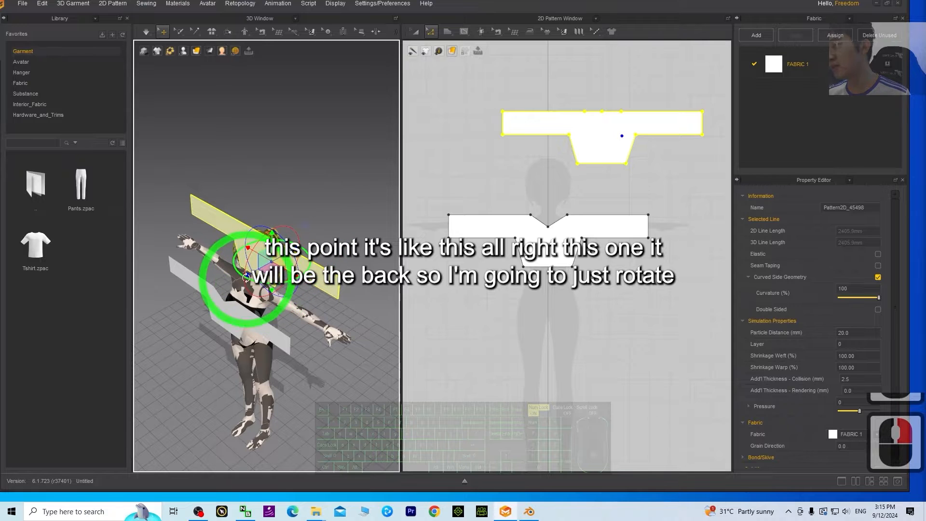
pyautogui.moveTo(252, 280); pyautogui.dragTo(469, 265)
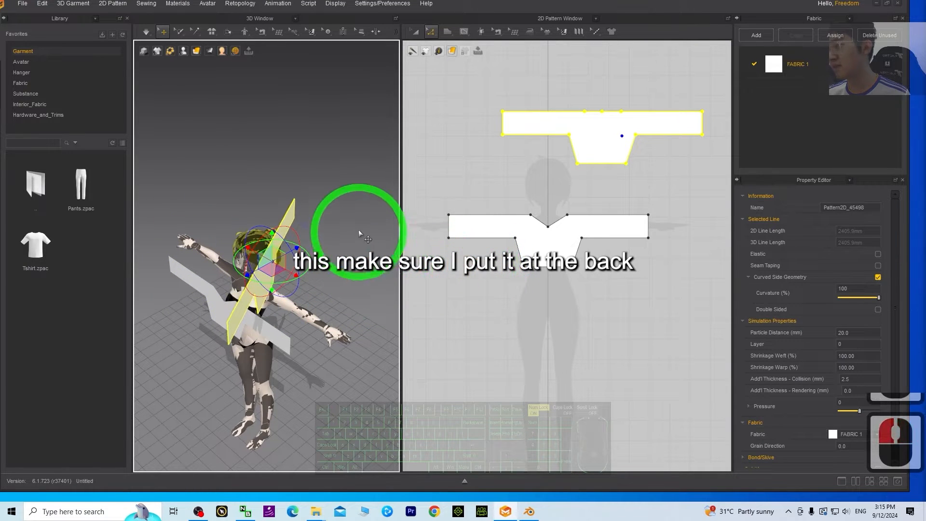
pyautogui.moveTo(367, 233); pyautogui.dragTo(368, 250, button='middle')
pyautogui.moveTo(368, 250); pyautogui.dragTo(318, 319, button='right')
pyautogui.hotkey('ctrl', 'z')
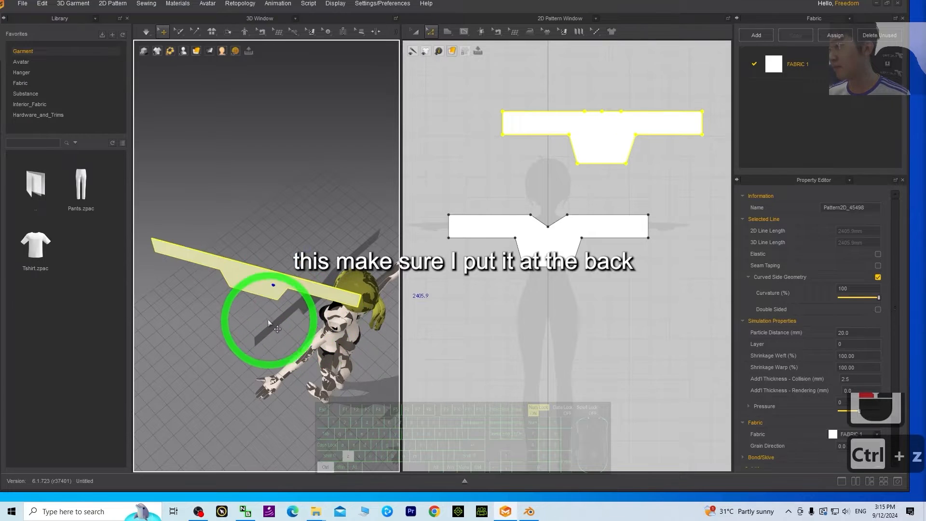
# Step: Rotate the back piece parallel to the front piece and move it behind the avatar
pyautogui.click(267, 281)
pyautogui.moveTo(259, 289); pyautogui.dragTo(302, 317, button='right')
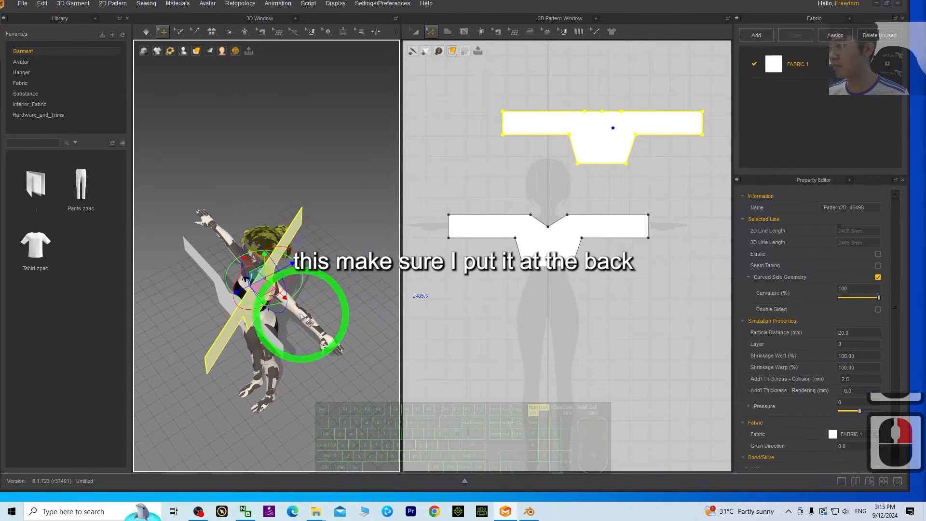
pyautogui.moveTo(301, 316); pyautogui.dragTo(328, 288)
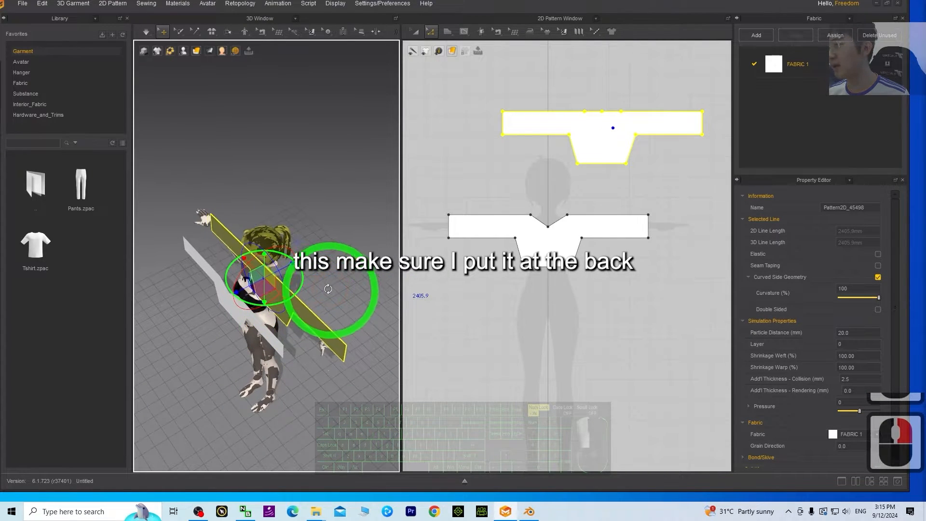
pyautogui.moveTo(285, 298); pyautogui.dragTo(367, 314, button='right')
pyautogui.moveTo(312, 235); pyautogui.dragTo(261, 293)
pyautogui.moveTo(351, 227)
pyautogui.mouseDown(button='right')
pyautogui.moveTo(215, 232)
pyautogui.moveTo(341, 232)
pyautogui.mouseUp(button='right')
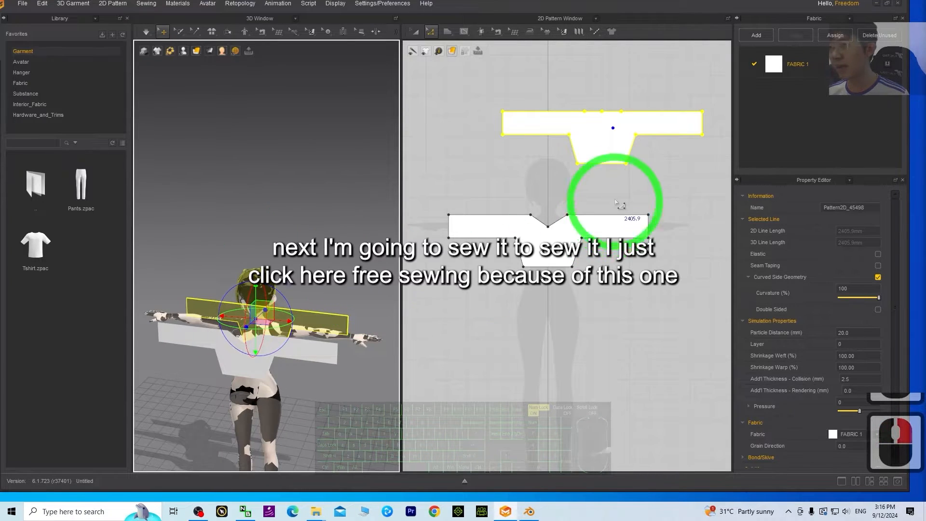
# Step: With Free Sewing, join the front piece's left shoulder-and-sleeve top edge to the back piece's right one, from sleeve end to neck
pyautogui.click(665, 325)
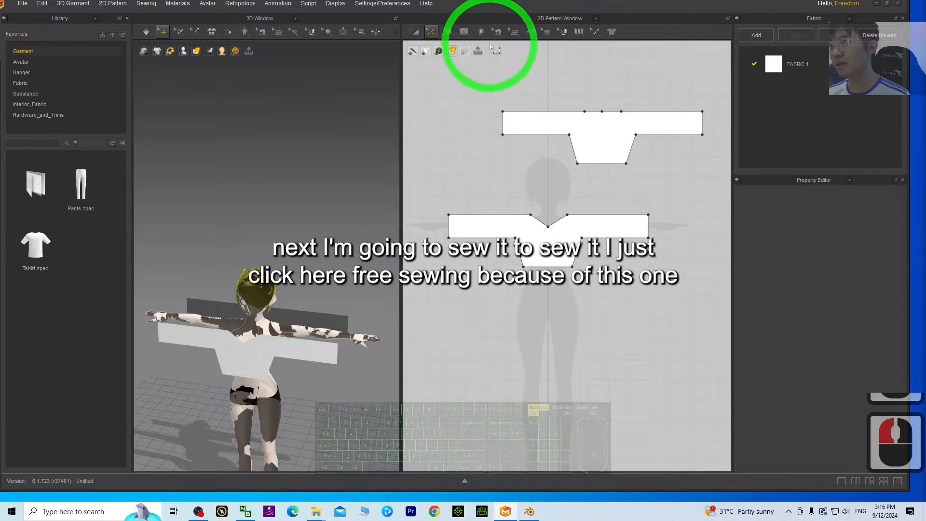
pyautogui.click(497, 31)
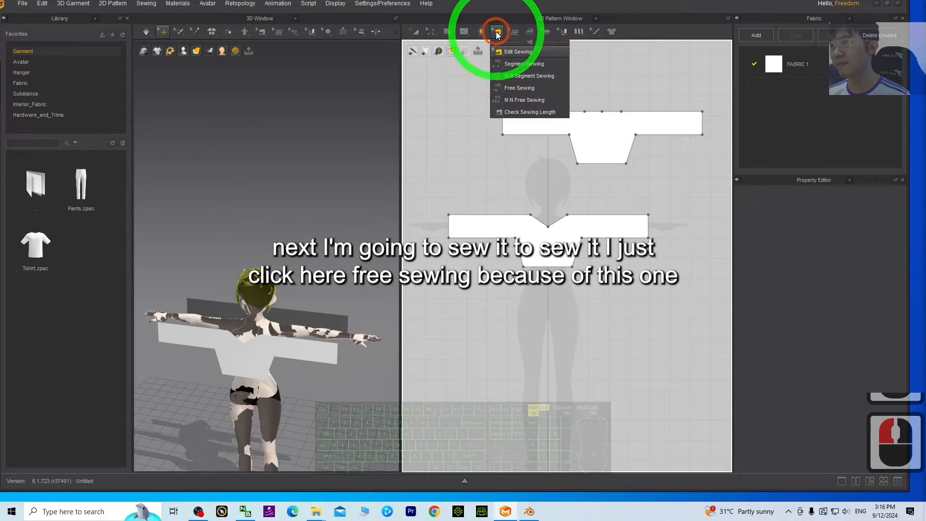
pyautogui.click(515, 89)
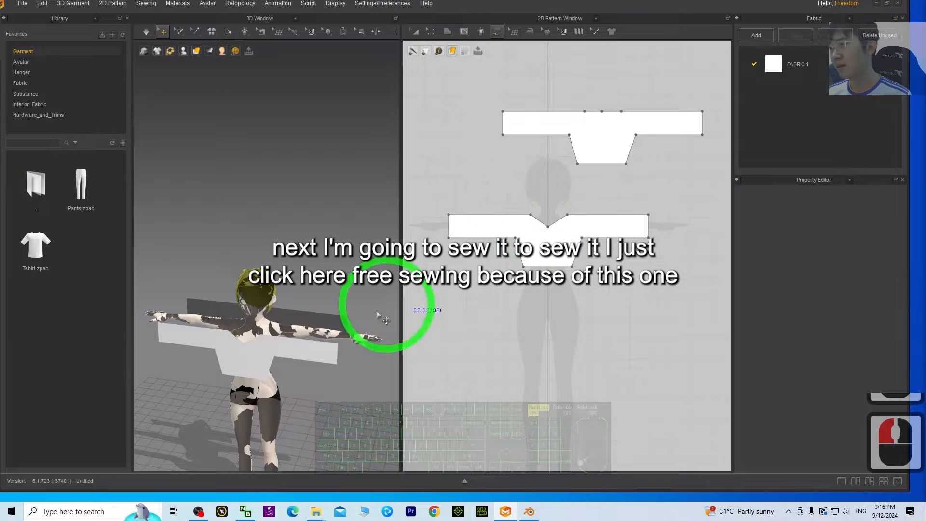
pyautogui.moveTo(305, 316); pyautogui.dragTo(577, 212, button='right')
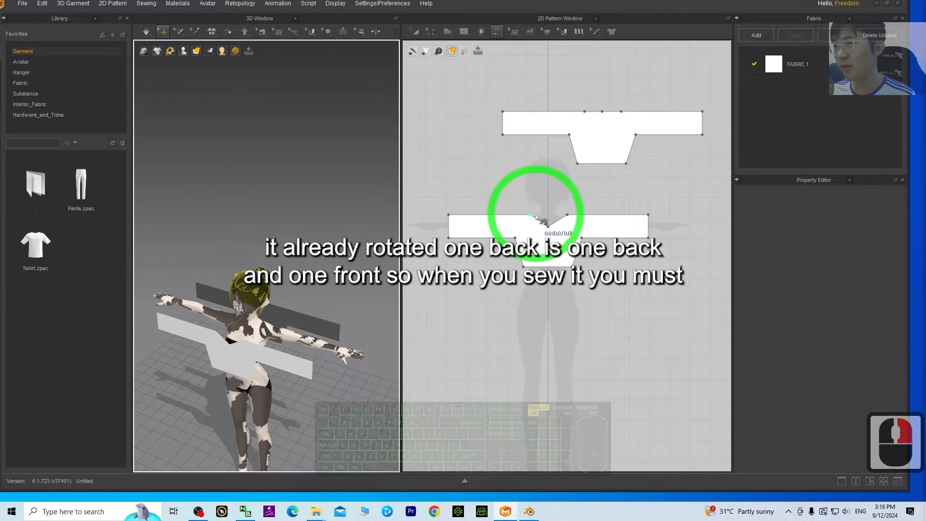
pyautogui.moveTo(449, 214); pyautogui.dragTo(502, 215)
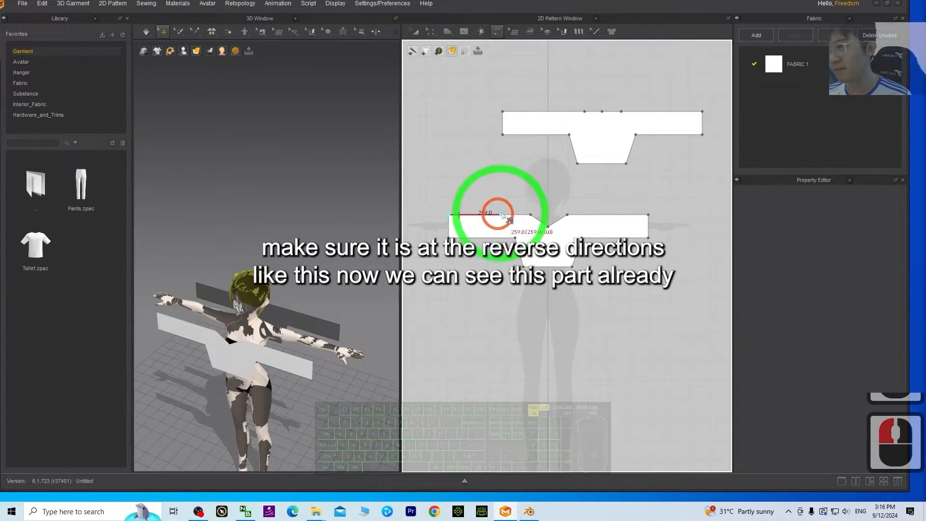
pyautogui.moveTo(693, 117); pyautogui.dragTo(621, 112)
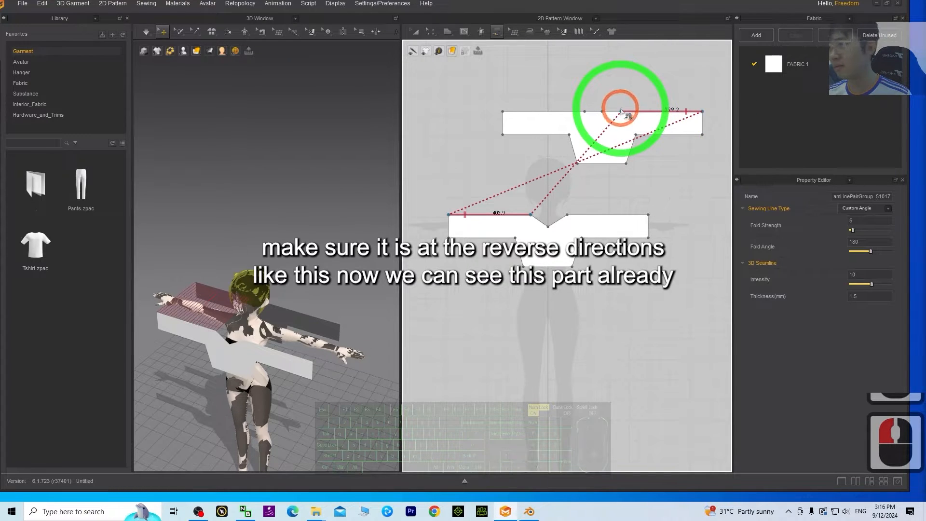
# Step: Sew the back piece's left shoulder-and-sleeve top edge to the front piece's right one, from sleeve end to neck
pyautogui.moveTo(338, 280); pyautogui.dragTo(386, 232, button='right')
pyautogui.moveTo(502, 112); pyautogui.dragTo(584, 112)
pyautogui.click(649, 227)
pyautogui.moveTo(649, 218); pyautogui.dragTo(568, 214)
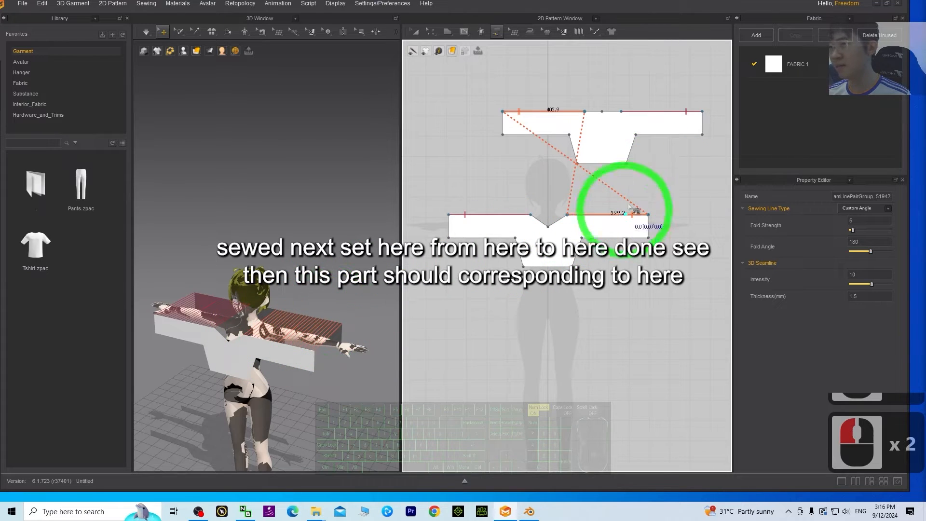
# Step: Sew the back piece's right sleeve underside to the front piece's left sleeve underside, from sleeve end to armpit
pyautogui.click(701, 136)
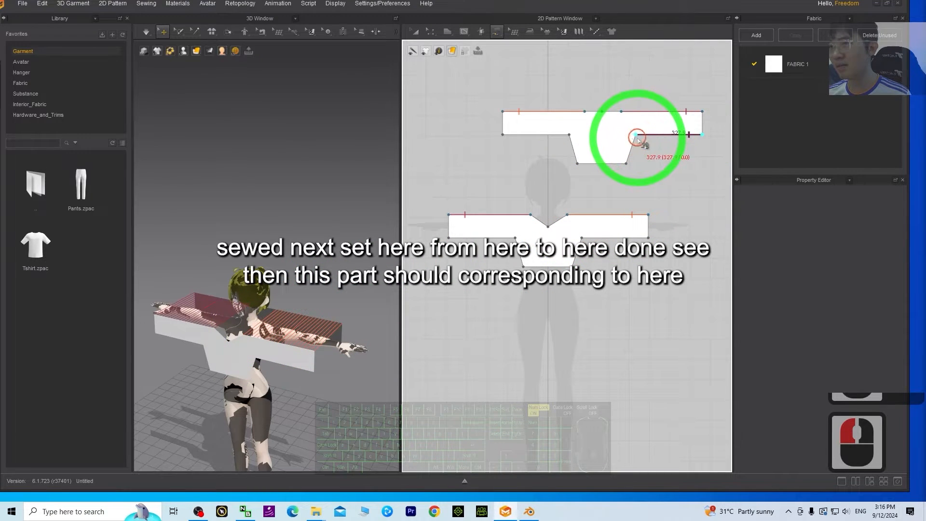
pyautogui.click(636, 136)
pyautogui.moveTo(448, 239); pyautogui.dragTo(501, 234)
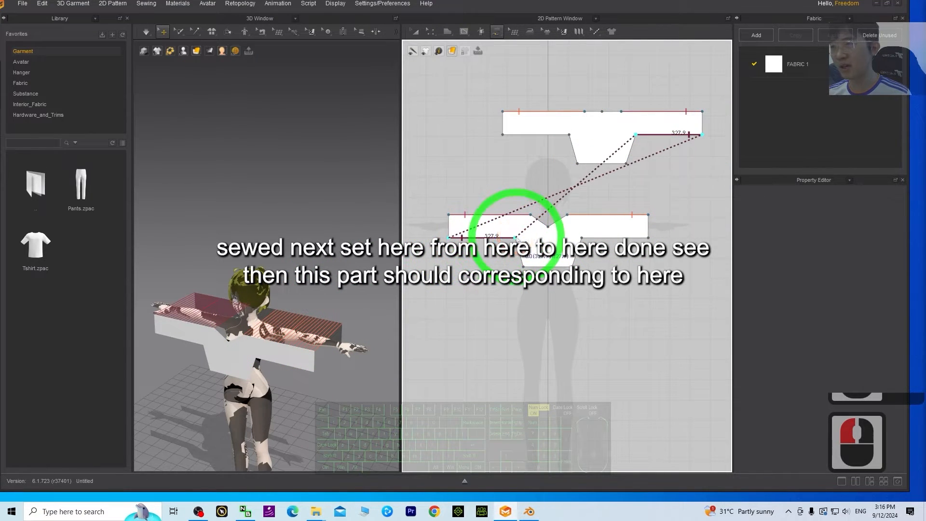
pyautogui.click(515, 237)
# Step: Sew the back piece's left sleeve underside to the front piece's right sleeve underside
pyautogui.moveTo(260, 390); pyautogui.dragTo(206, 312, button='right')
pyautogui.moveTo(334, 229); pyautogui.dragTo(381, 251, button='right')
pyautogui.moveTo(501, 135); pyautogui.dragTo(569, 134)
pyautogui.click(648, 237)
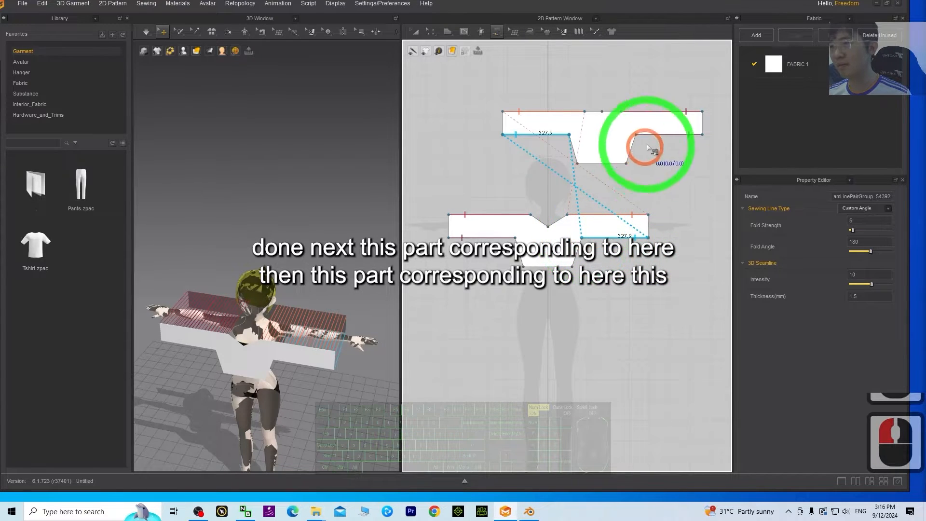
# Step: Sew the back piece's right body side to the front piece's left body side, from armpit to hem
pyautogui.moveTo(635, 136); pyautogui.dragTo(627, 162)
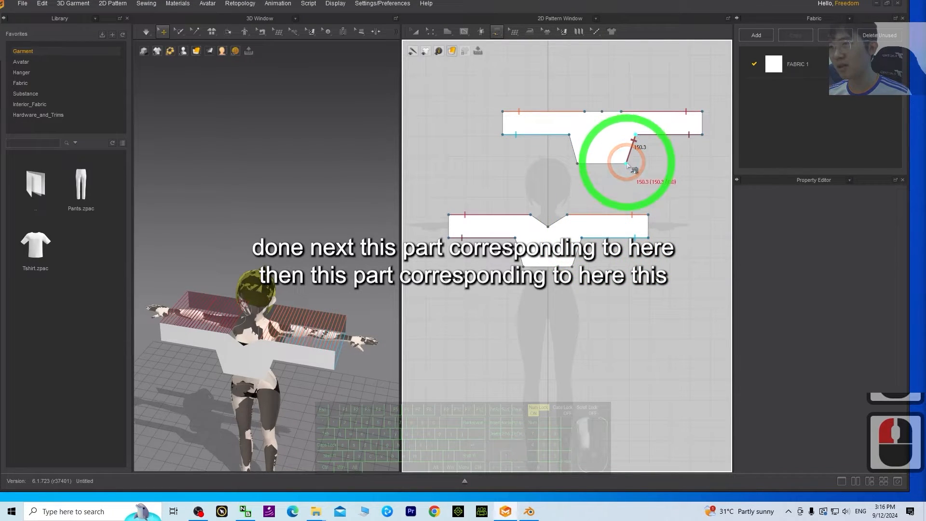
pyautogui.click(539, 221)
pyautogui.click(515, 240)
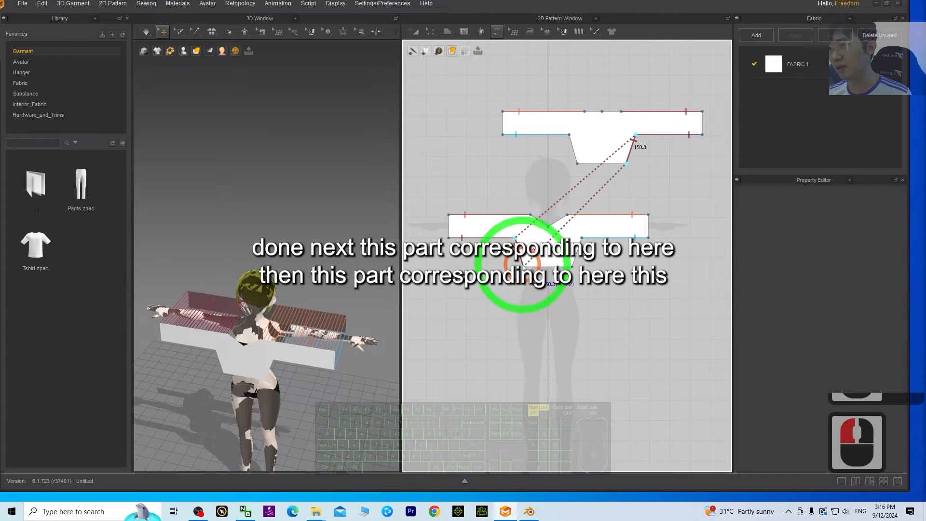
pyautogui.click(524, 266)
pyautogui.moveTo(286, 375); pyautogui.dragTo(474, 255, button='right')
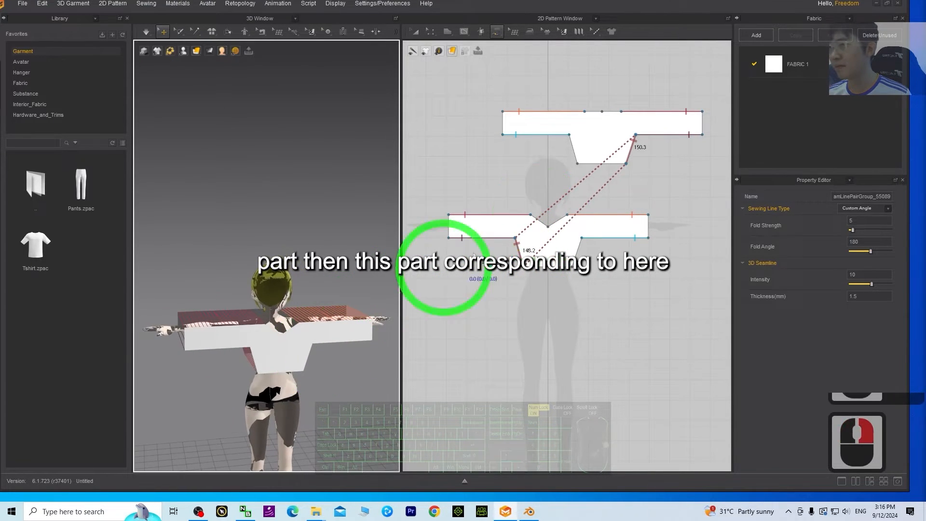
# Step: Sew the back piece's left body side to the front piece's right body side, from hem to armpit
pyautogui.click(575, 151)
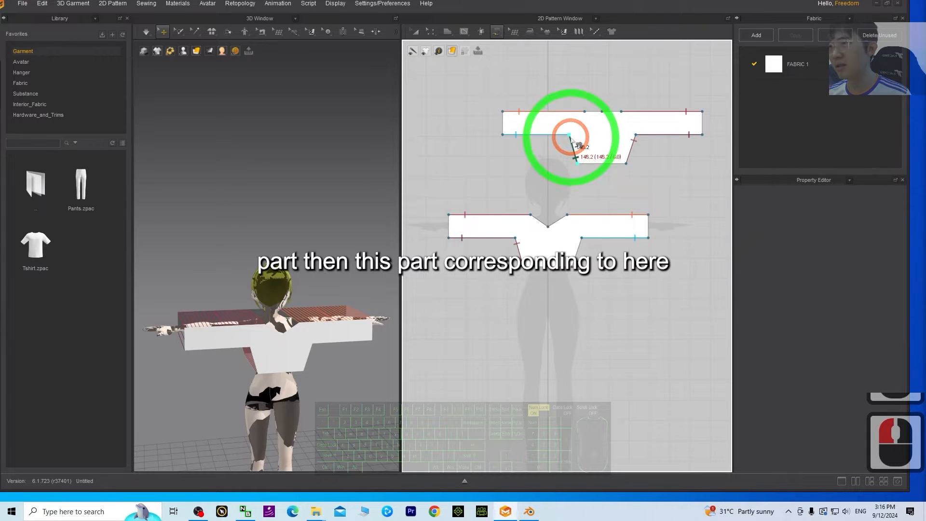
pyautogui.click(578, 267)
pyautogui.click(585, 239)
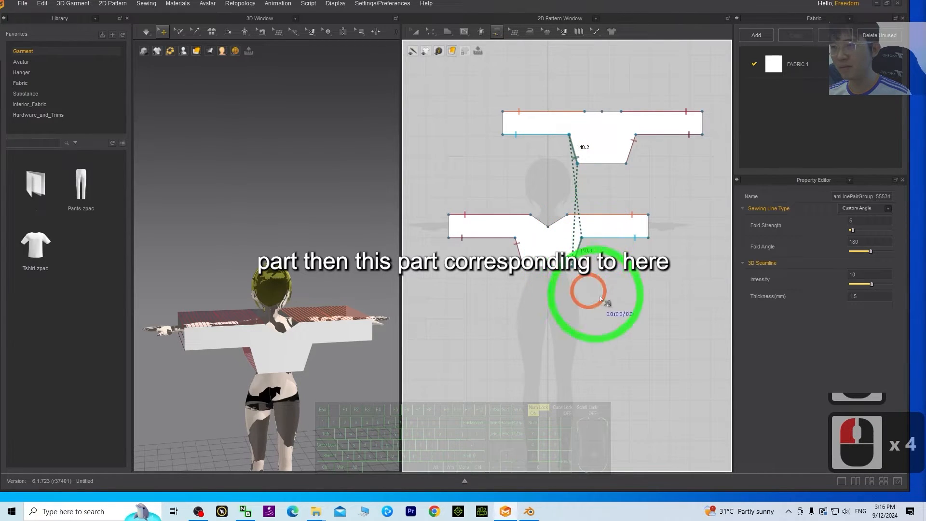
# Step: Move the front shirt piece closer to the avatar's chest in the 3D view
pyautogui.moveTo(289, 299); pyautogui.dragTo(320, 341, button='middle')
pyautogui.click(335, 298)
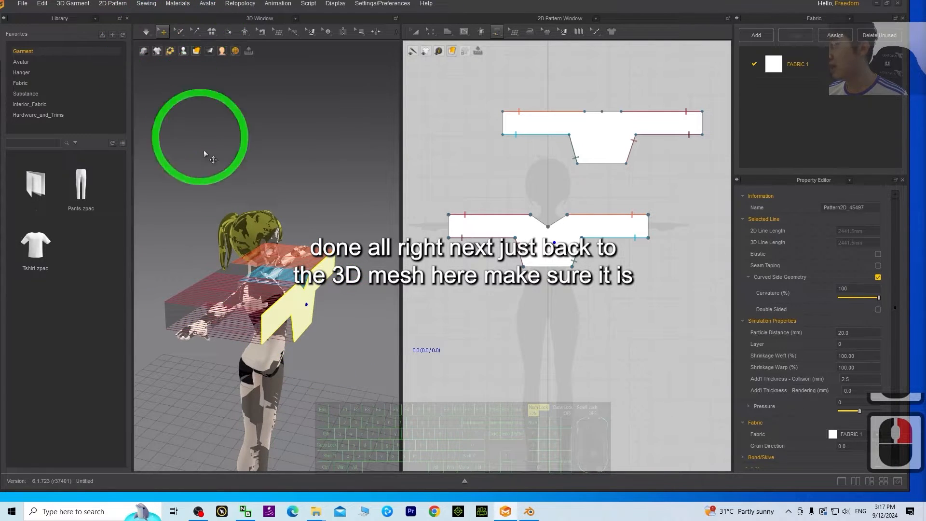
pyautogui.click(296, 300)
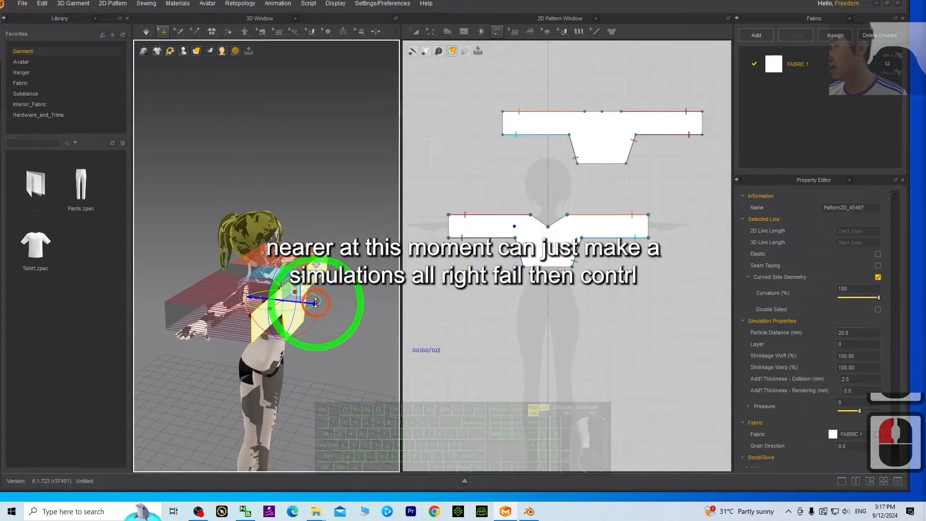
pyautogui.moveTo(315, 303)
pyautogui.mouseDown()
pyautogui.moveTo(285, 300)
pyautogui.moveTo(310, 303)
pyautogui.mouseUp()
# Step: Try simulating the sewn shirt on the avatar and undo the simulation
pyautogui.moveTo(348, 188); pyautogui.dragTo(275, 143, button='right')
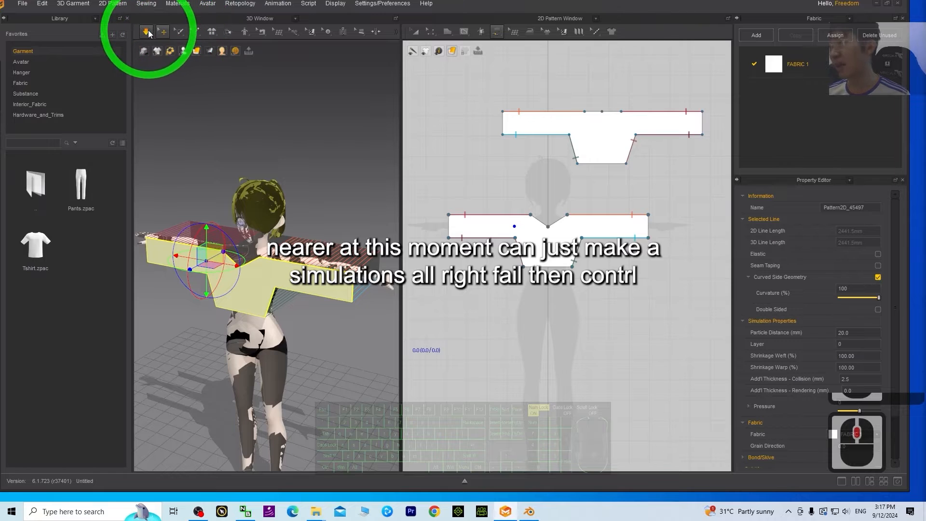
pyautogui.click(148, 31)
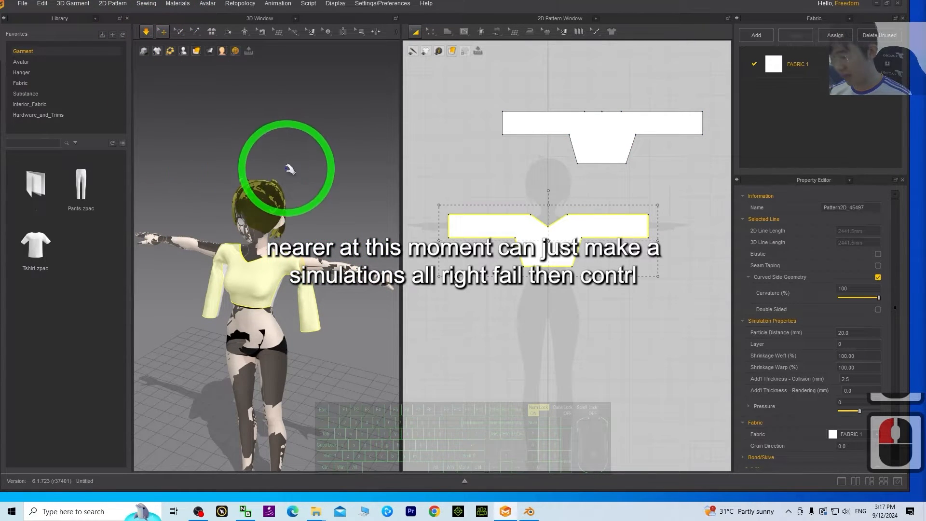
pyautogui.hotkey('ctrl', 'z')
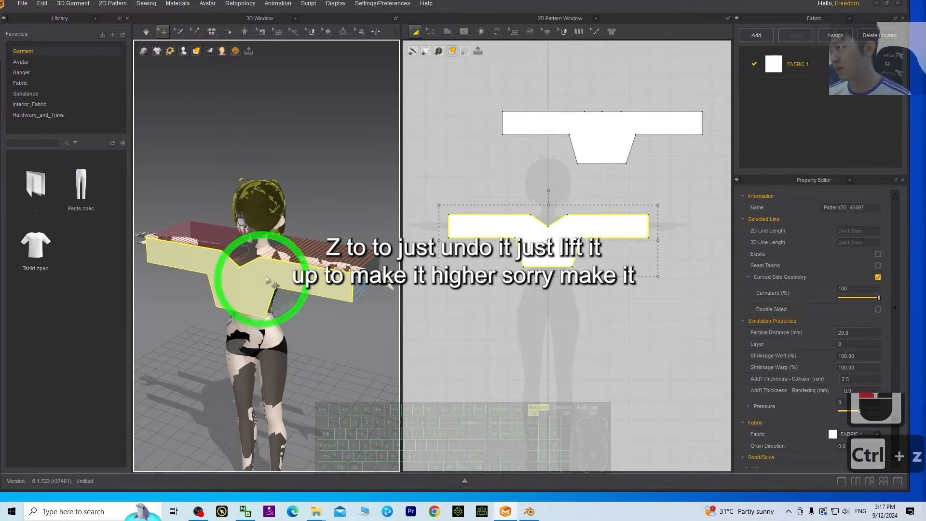
# Step: Undo the stray change to the front piece and raise the piece higher on the avatar
pyautogui.moveTo(372, 181); pyautogui.dragTo(321, 230, button='right')
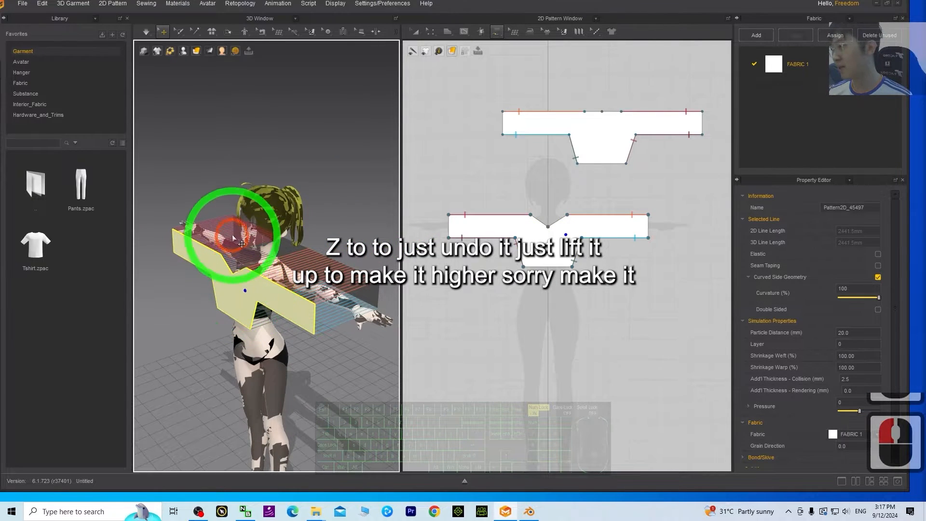
pyautogui.click(245, 291)
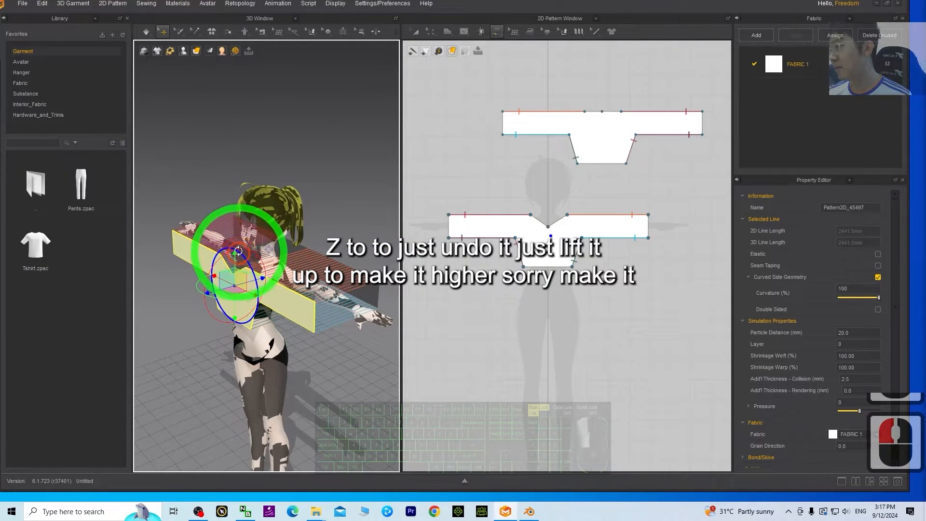
pyautogui.hotkey('ctrl', 'z')
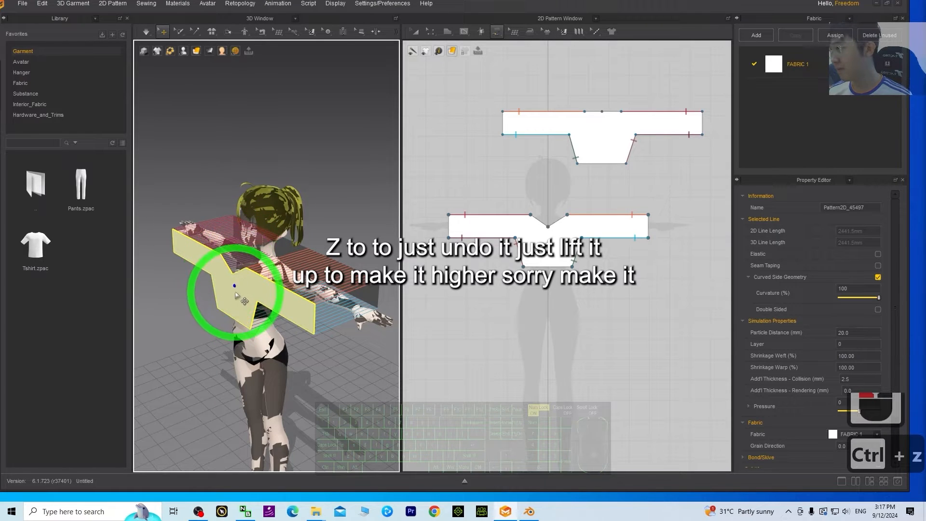
pyautogui.doubleClick(235, 285)
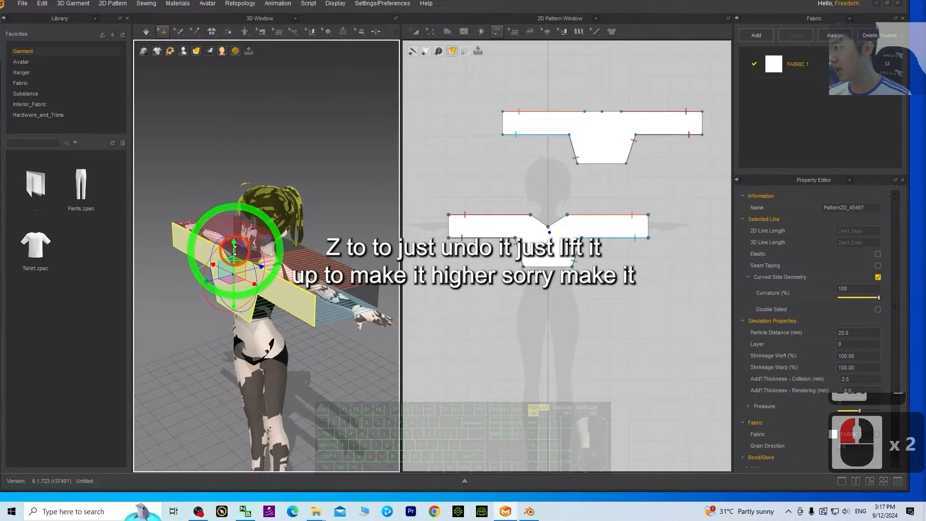
# Step: Move the back shirt piece closer to the avatar's back
pyautogui.moveTo(235, 249); pyautogui.dragTo(331, 273, button='right')
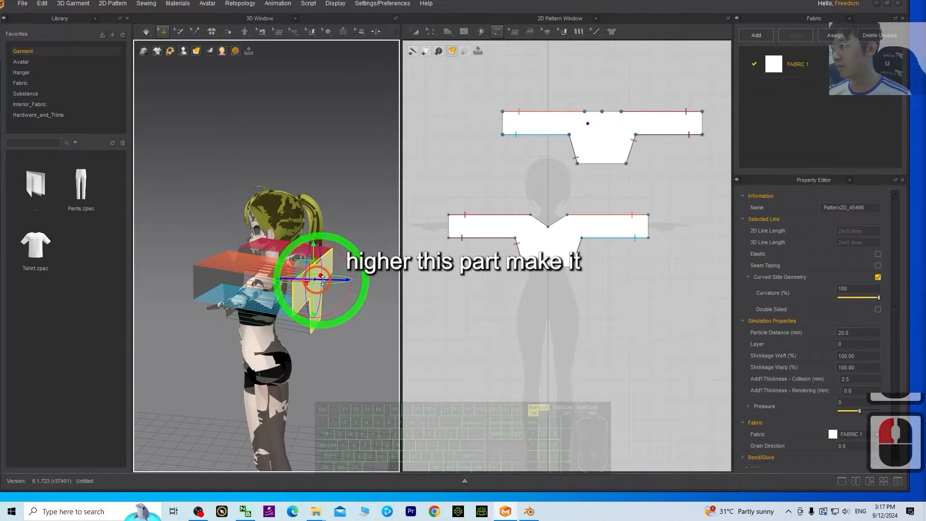
pyautogui.moveTo(340, 280); pyautogui.dragTo(314, 280)
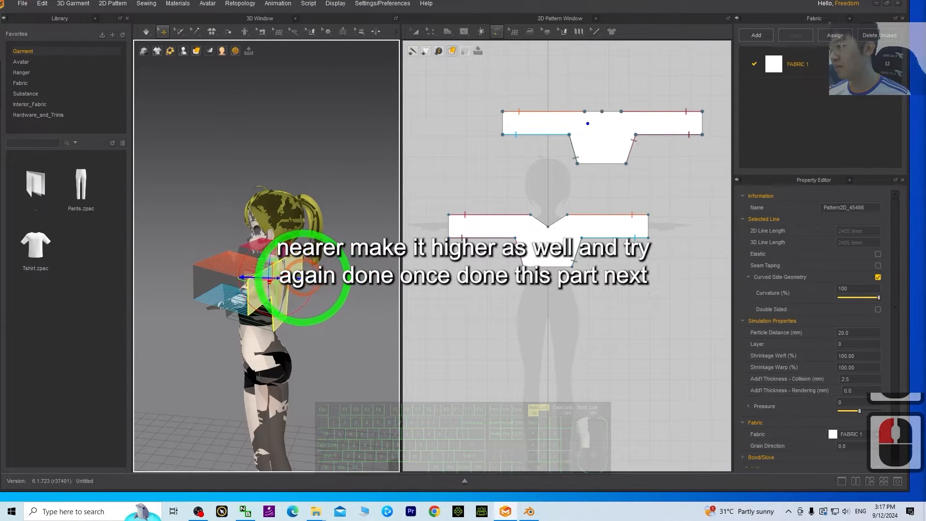
pyautogui.moveTo(338, 332); pyautogui.dragTo(328, 351, button='right')
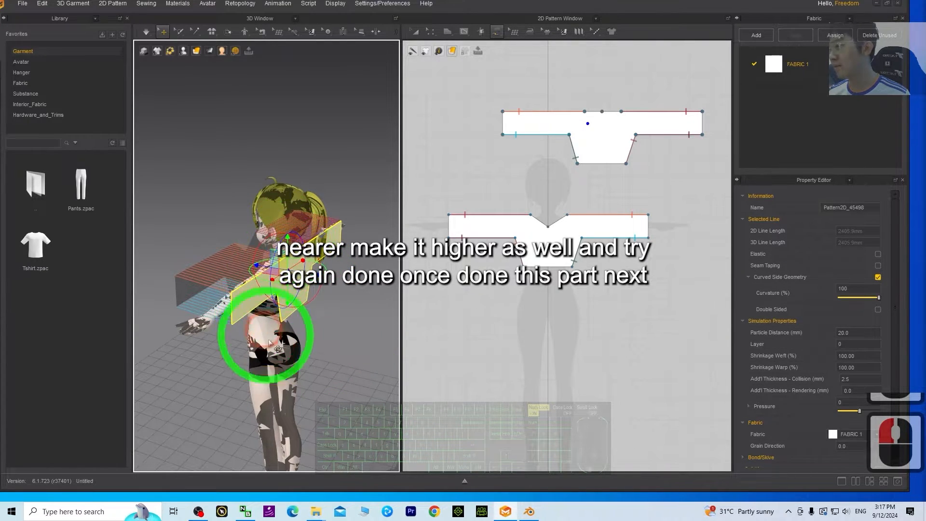
# Step: Simulate the sewn shirt so it drapes on the avatar, and check the fit from the front and back
pyautogui.moveTo(269, 341); pyautogui.dragTo(393, 347, button='right')
pyautogui.click(146, 31)
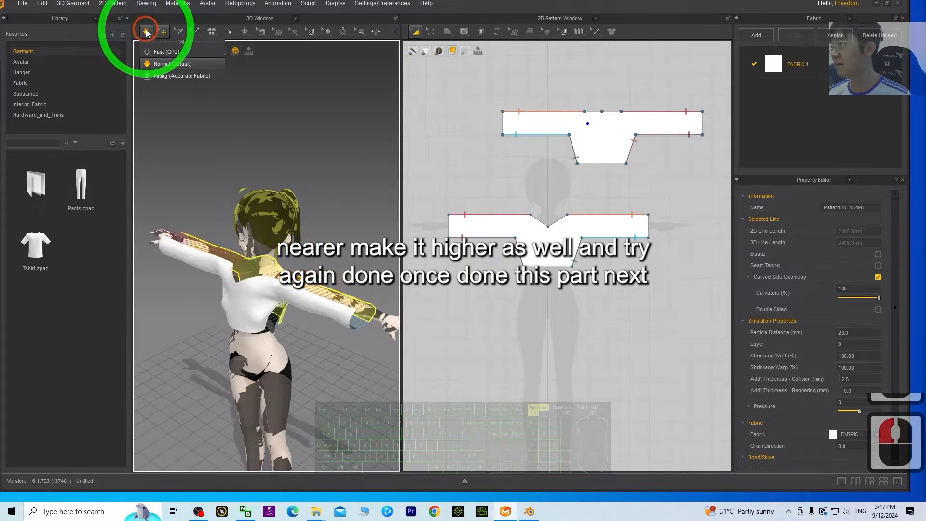
pyautogui.moveTo(239, 289); pyautogui.dragTo(257, 298, button='right')
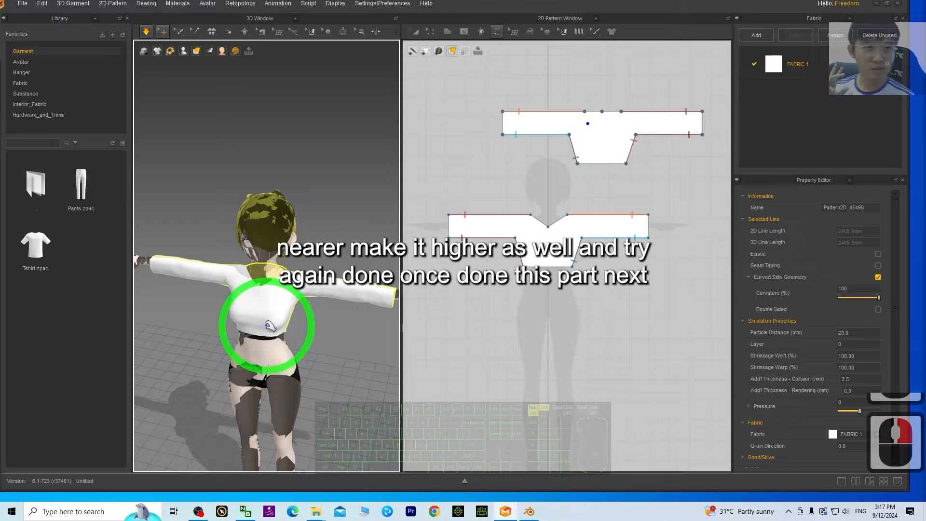
pyautogui.moveTo(269, 326); pyautogui.dragTo(250, 261, button='right')
pyautogui.press('space')
pyautogui.press('space')
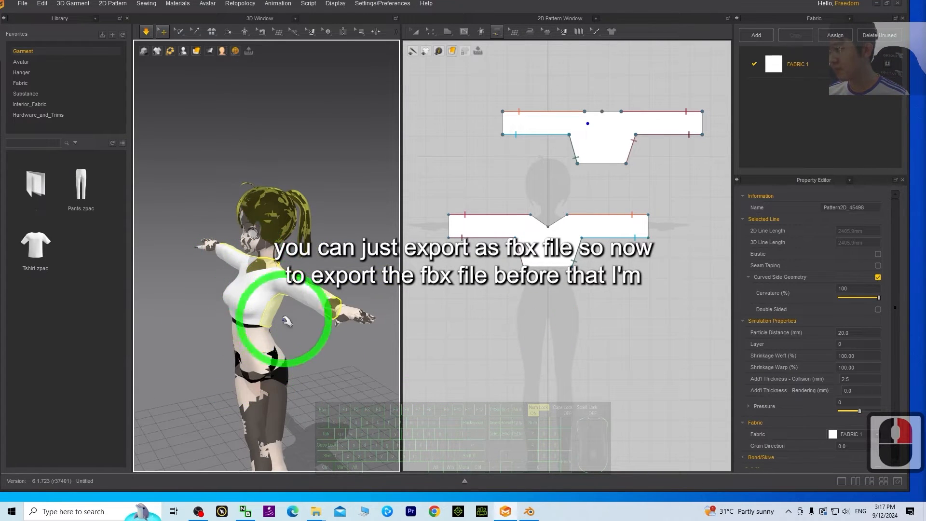
pyautogui.scroll(7, 325, 363)
pyautogui.moveTo(308, 378); pyautogui.dragTo(545, 4, button='right')
# Step: Save the garment as a project file named cloth01 on the Desktop
pyautogui.moveTo(513, 8); pyautogui.dragTo(644, 34)
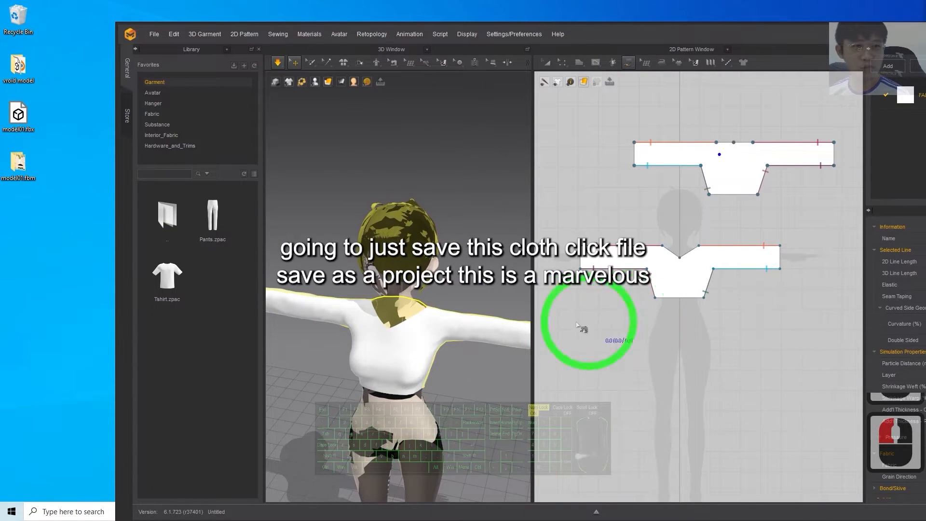
pyautogui.click(155, 35)
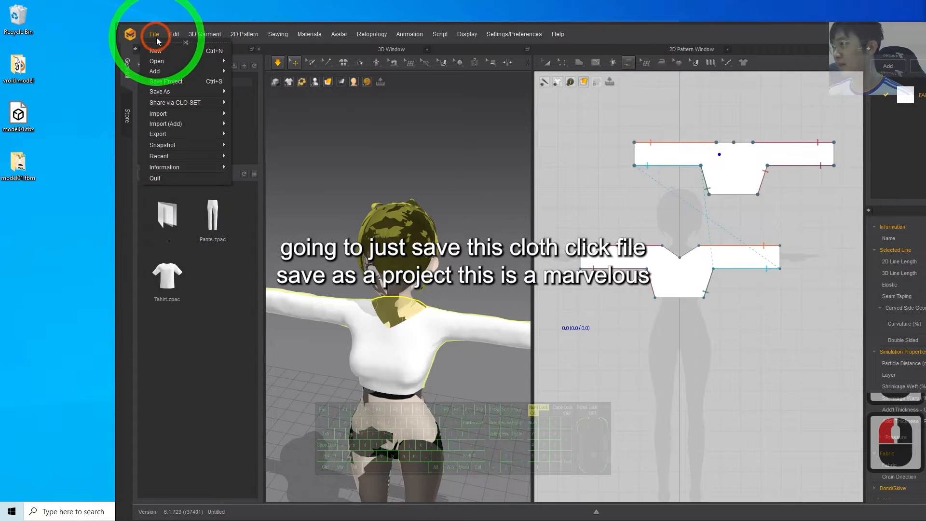
pyautogui.click(160, 91)
pyautogui.click(282, 91)
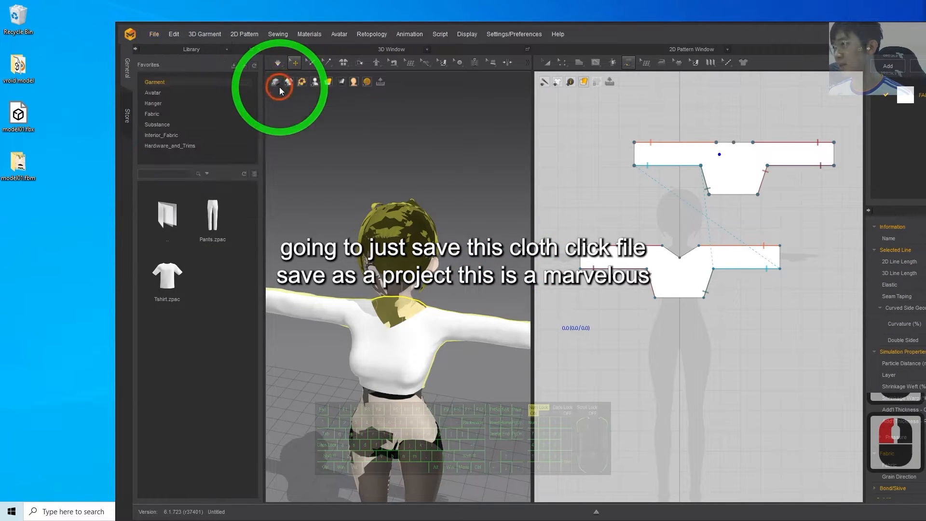
pyautogui.scroll(3, 160, 111)
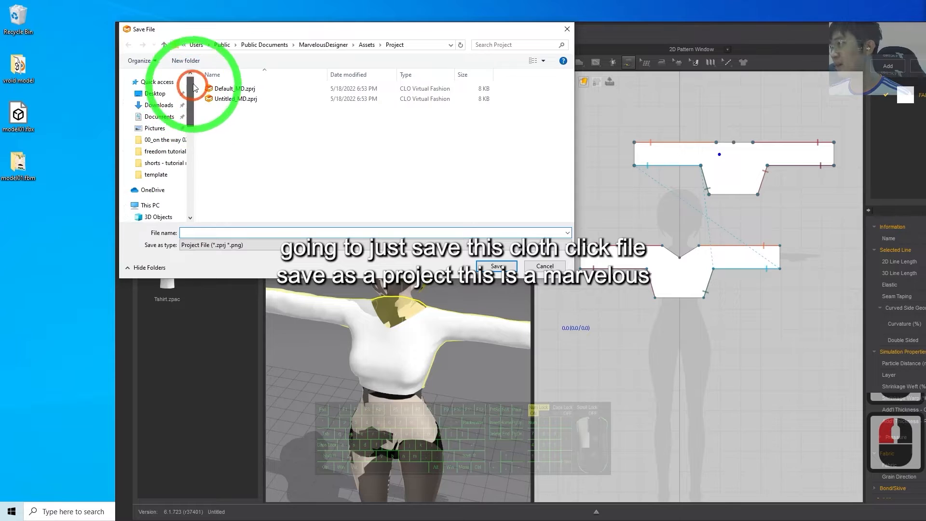
pyautogui.click(155, 93)
pyautogui.click(193, 235)
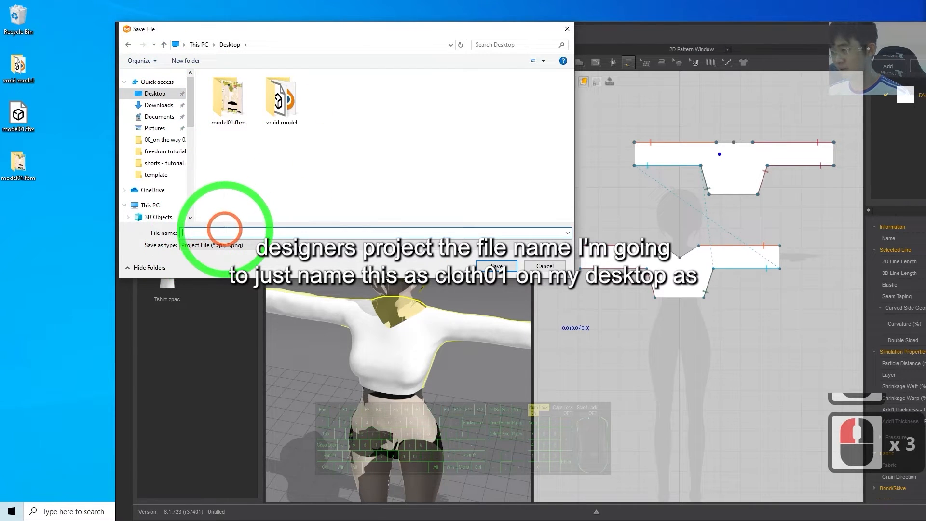
pyautogui.write('cloth01')
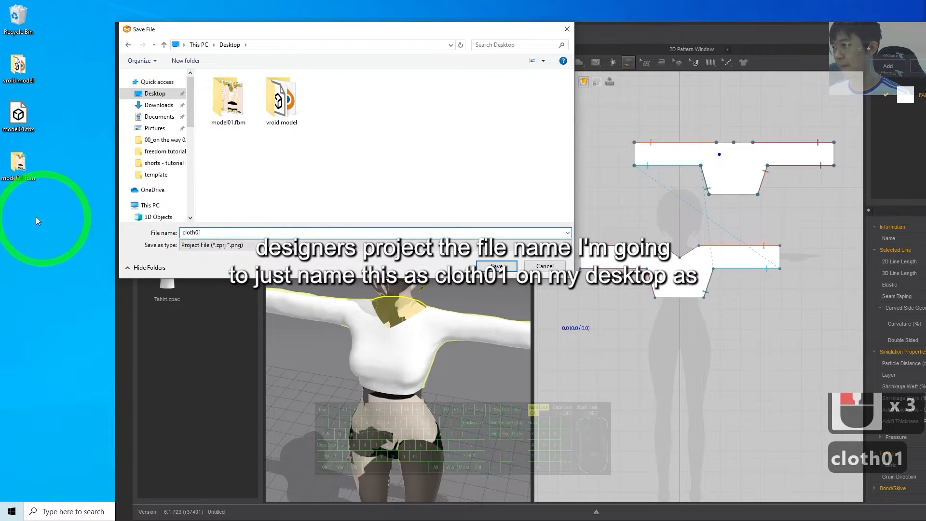
pyautogui.click(155, 93)
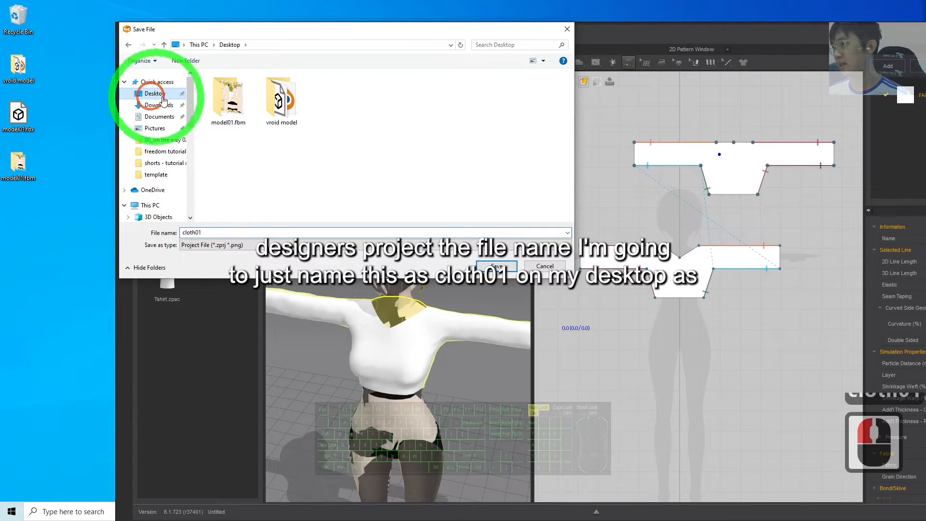
pyautogui.click(496, 266)
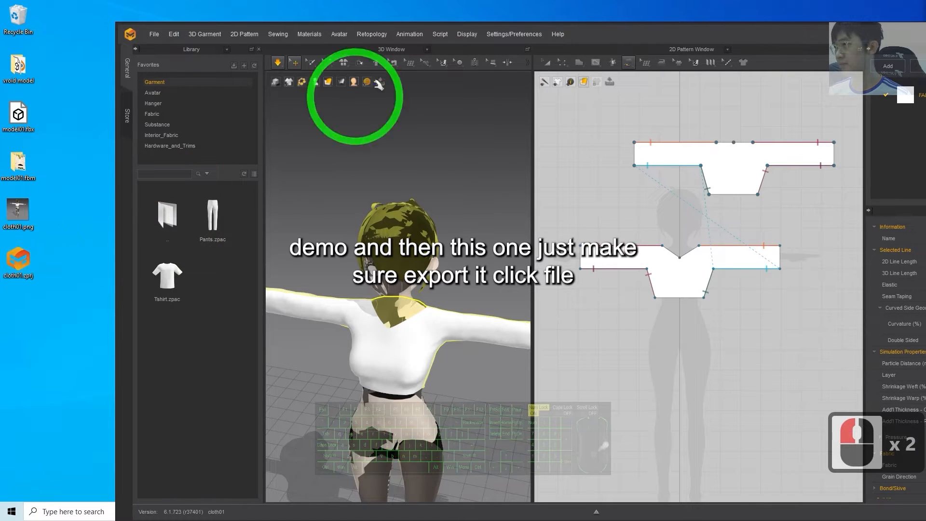
# Step: Start an FBX export, create a folder named cloth 01 on the Desktop and open it as the destination
pyautogui.moveTo(669, 36); pyautogui.dragTo(546, 4)
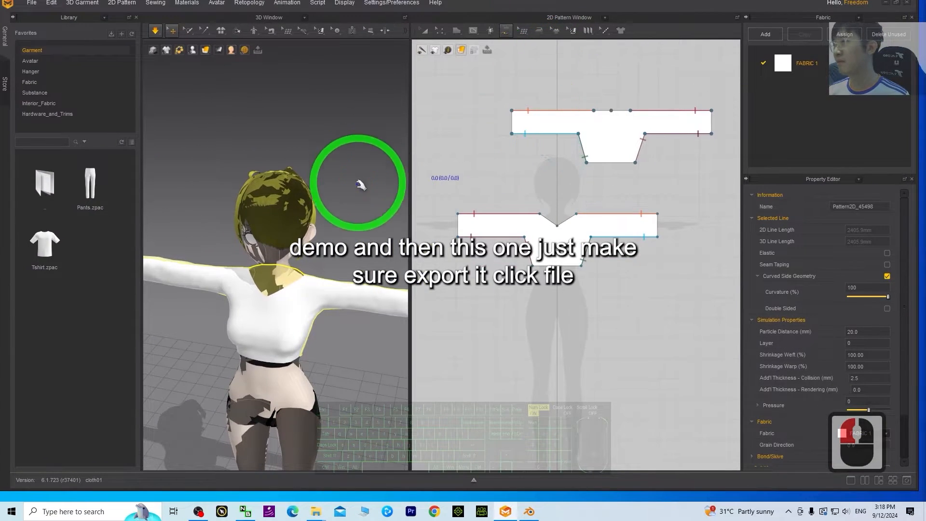
pyautogui.scroll(-12, 352, 275)
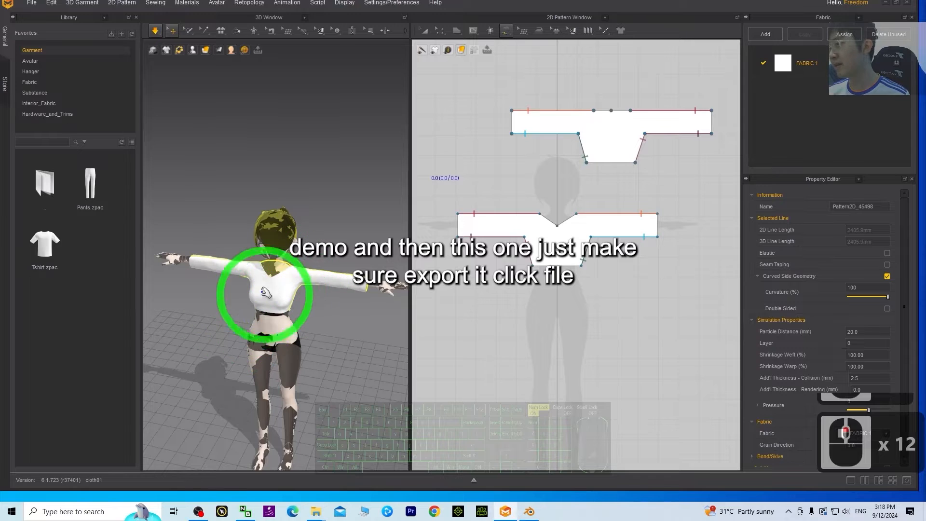
pyautogui.moveTo(520, 8); pyautogui.dragTo(626, 28)
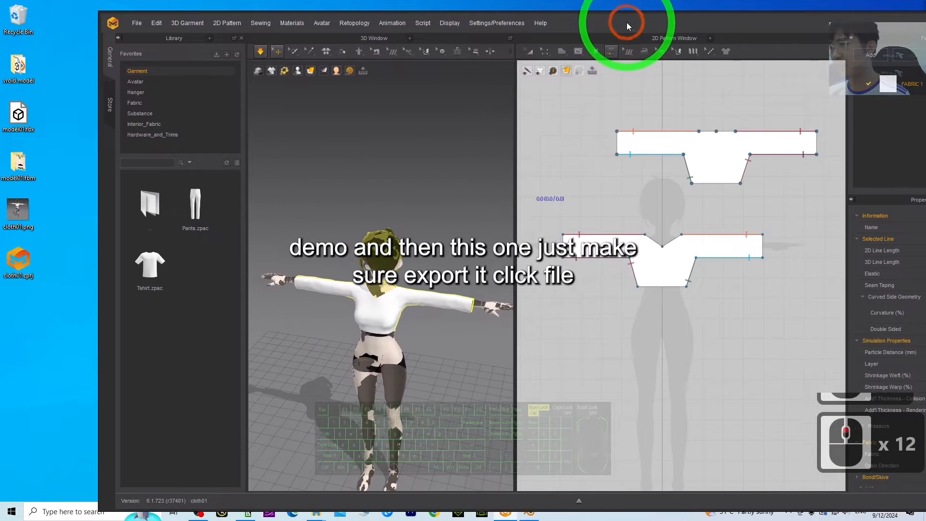
pyautogui.click(138, 24)
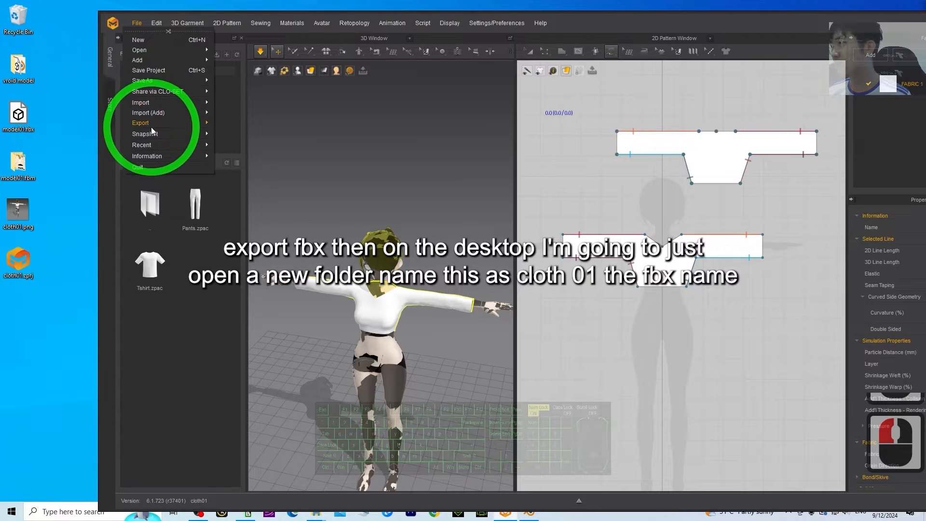
pyautogui.moveTo(152, 127)
pyautogui.click(229, 150)
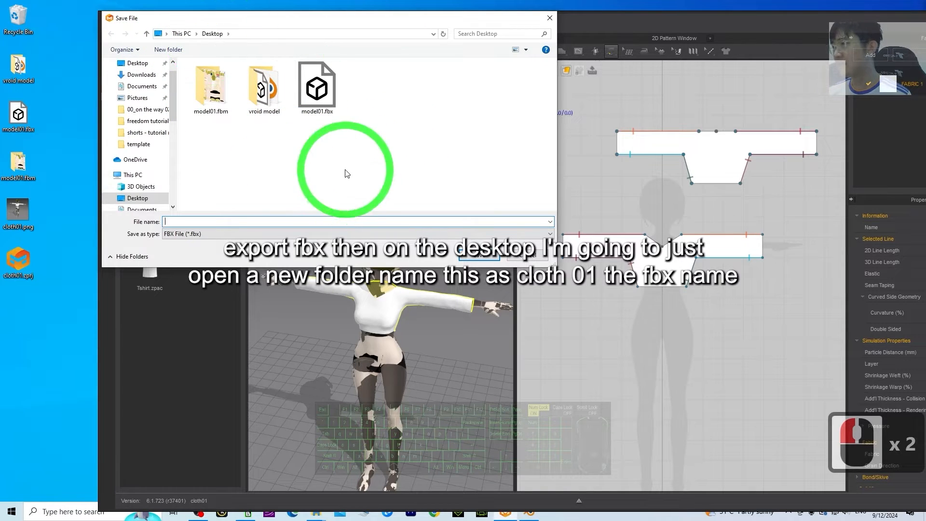
pyautogui.rightClick(409, 170)
pyautogui.moveTo(424, 290)
pyautogui.click(469, 294)
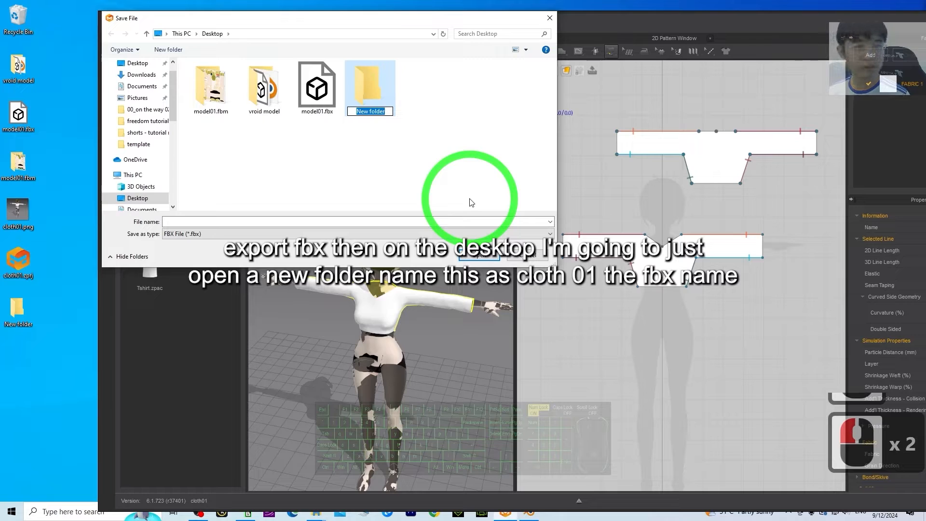
pyautogui.write('cloth 01')
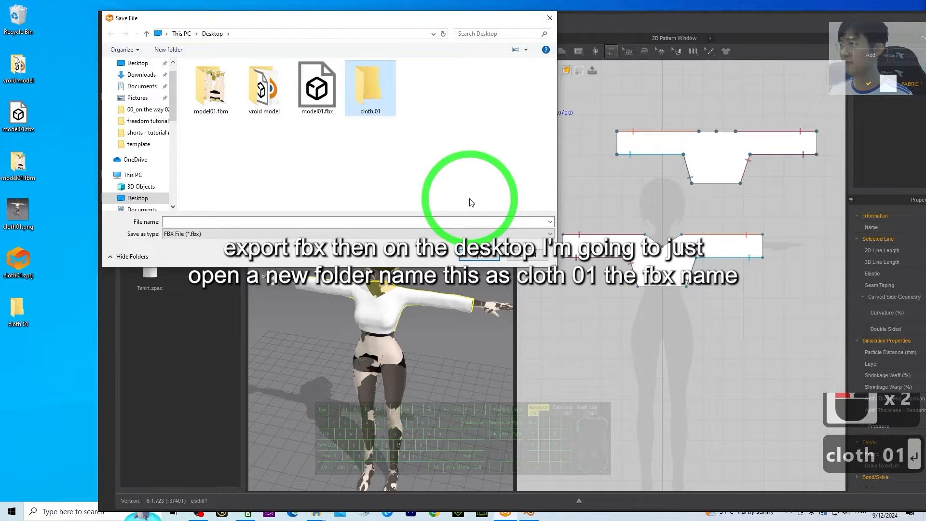
pyautogui.press('Return')
pyautogui.press('Return')
# Step: Name the FBX export file cloth 01 and save it in the new folder
pyautogui.click(174, 222)
pyautogui.click(174, 223)
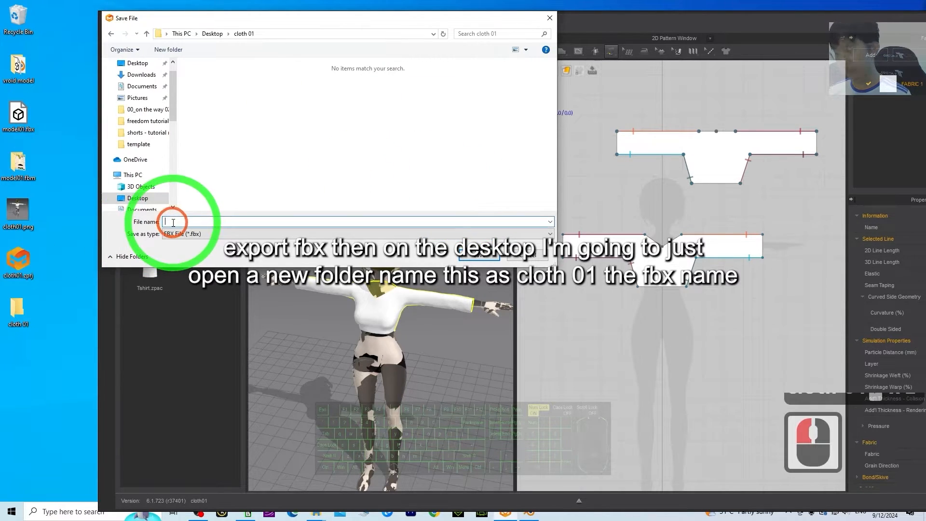
pyautogui.write('cloth 01')
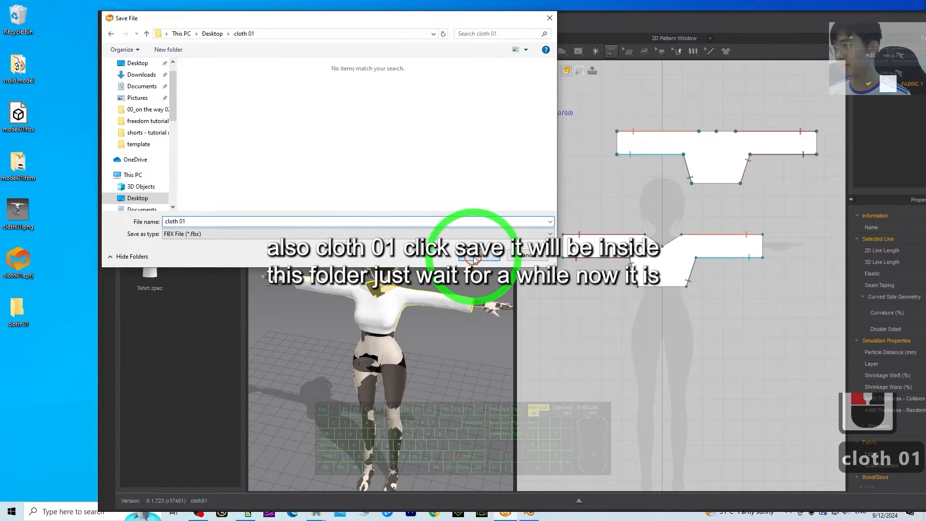
pyautogui.click(475, 259)
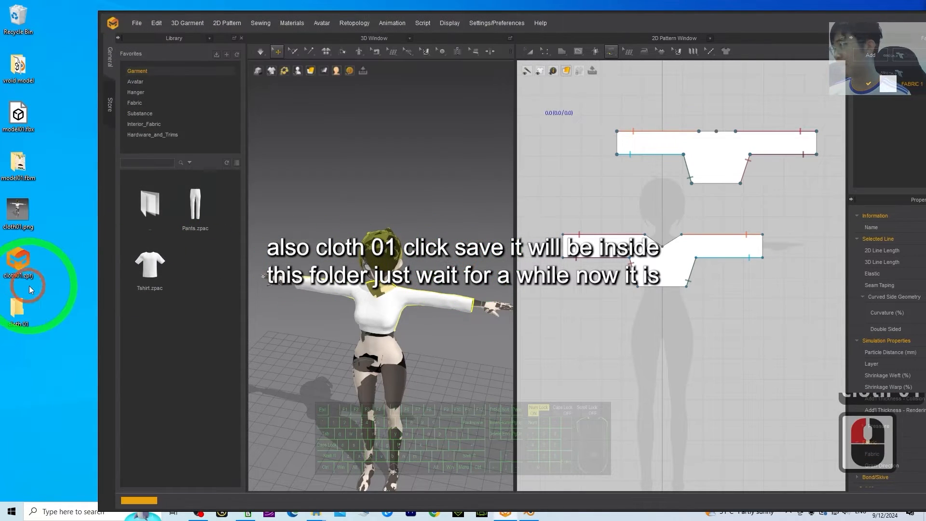
# Step: Accept the Export FBX options with Export All for the avatar, and check the exported files in the cloth 01 folder
pyautogui.doubleClick(17, 311)
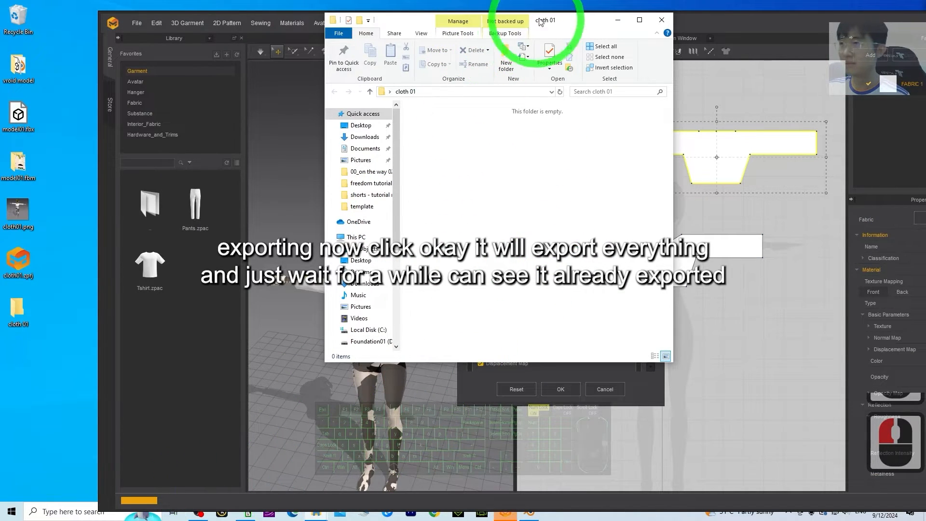
pyautogui.moveTo(554, 21); pyautogui.dragTo(311, 43)
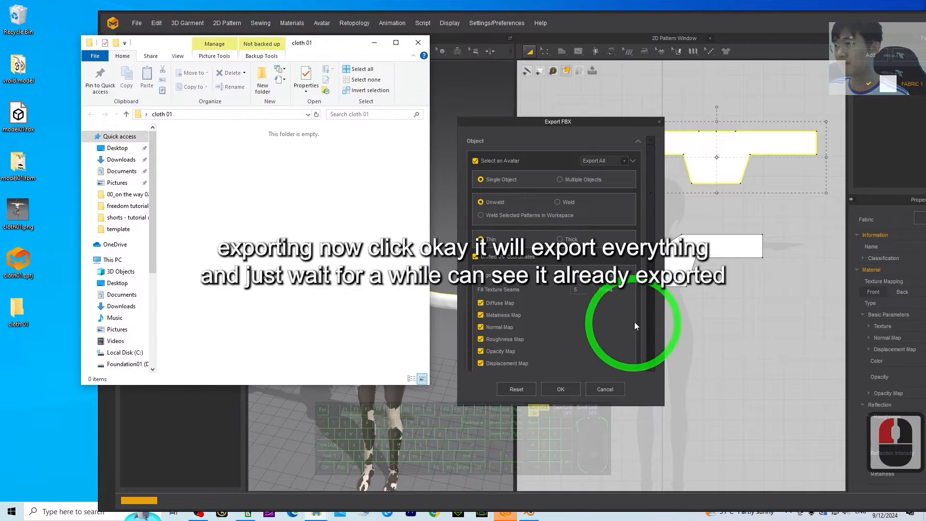
pyautogui.click(560, 391)
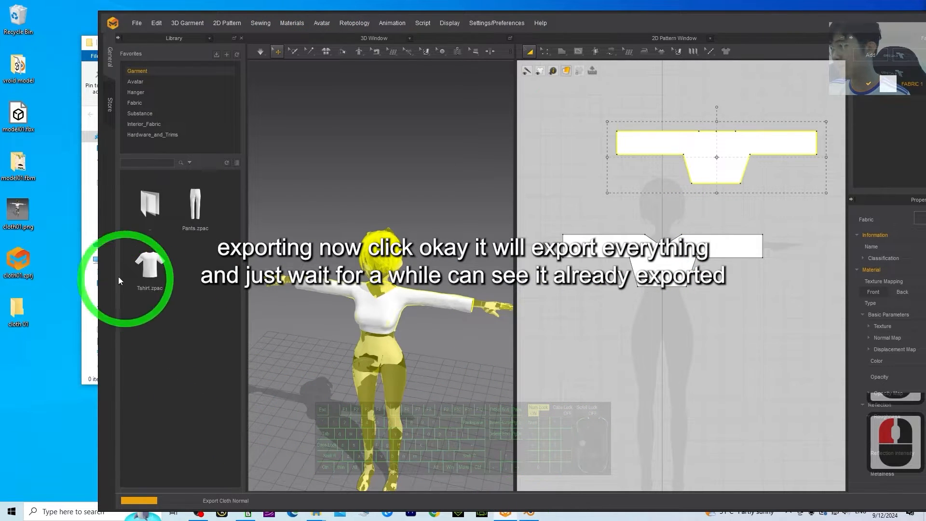
pyautogui.doubleClick(18, 314)
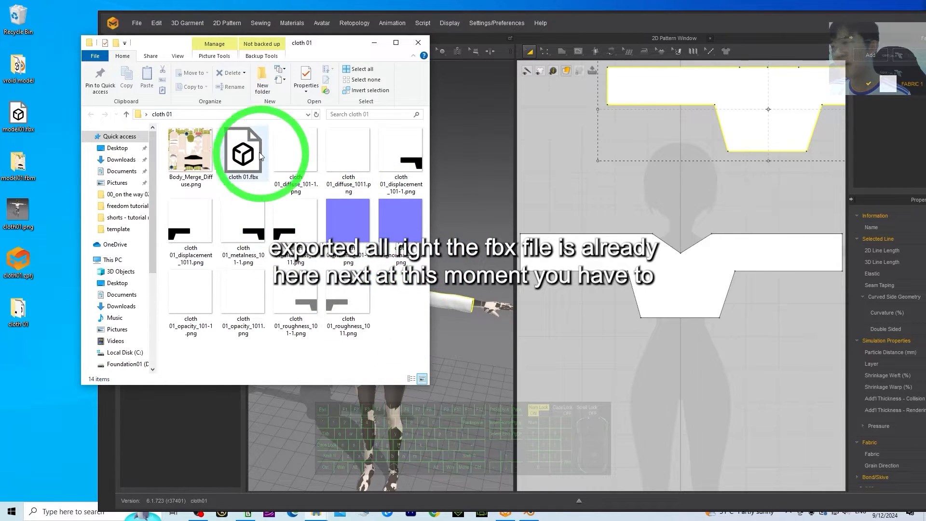
pyautogui.moveTo(243, 151); pyautogui.dragTo(727, 1)
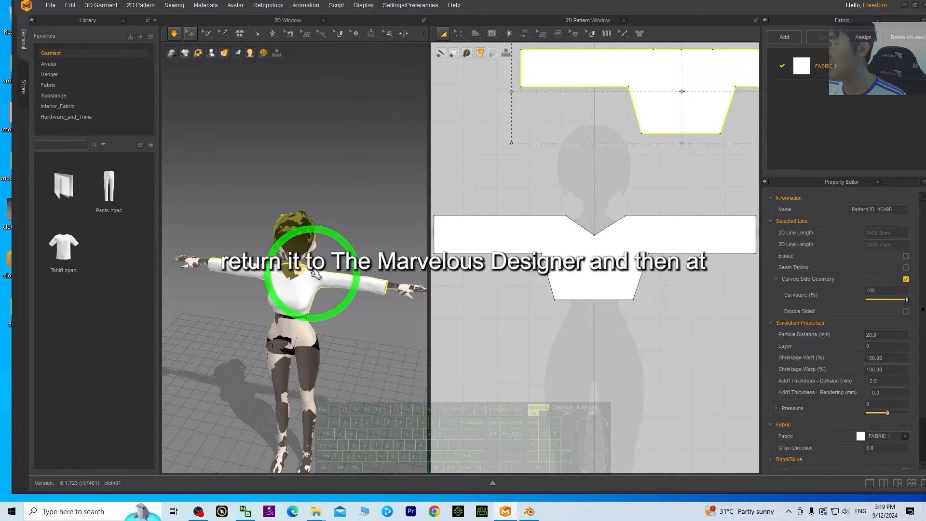
# Step: Reset the 3D arrangement of all pattern pieces and check their placement around the avatar
pyautogui.click(244, 39)
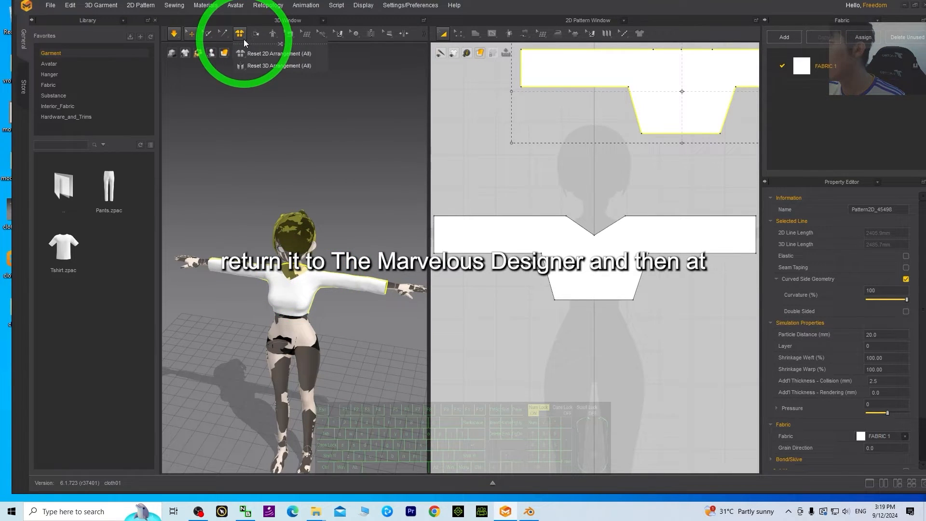
pyautogui.click(274, 68)
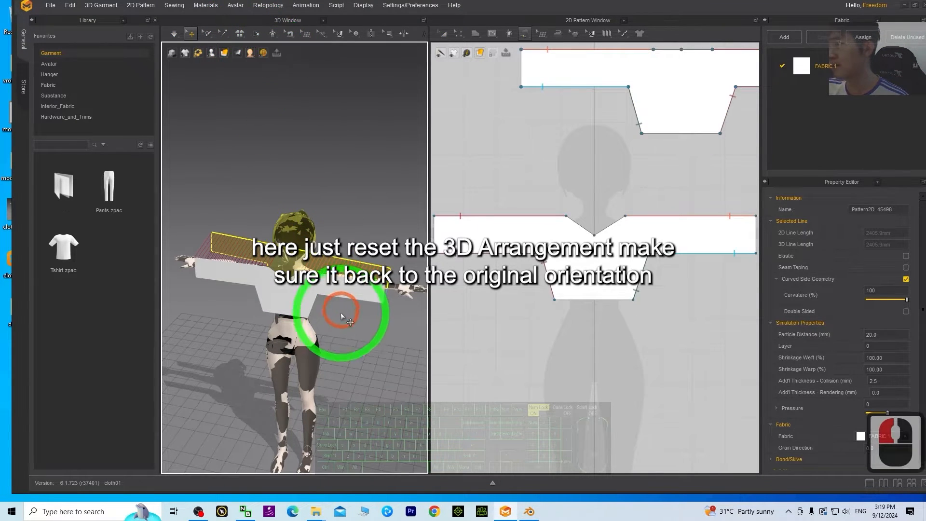
pyautogui.moveTo(367, 374); pyautogui.dragTo(592, 358, button='right')
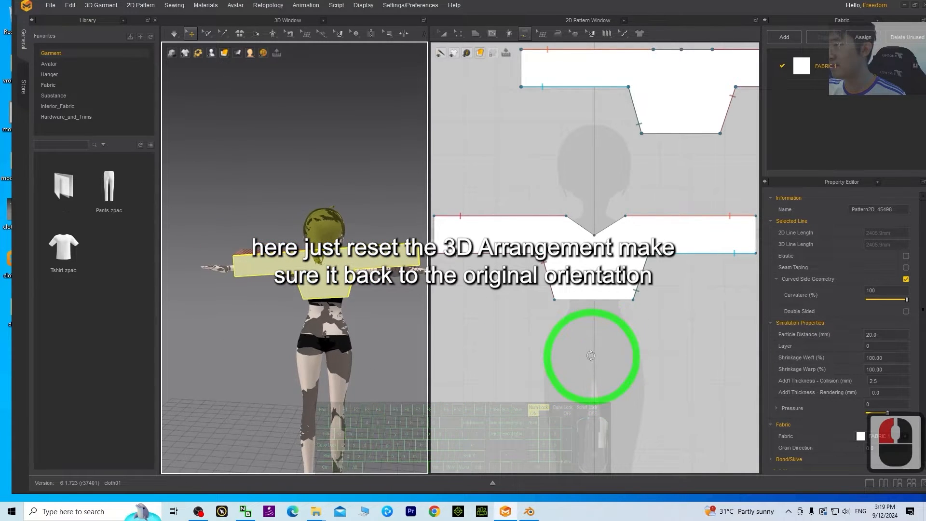
pyautogui.moveTo(395, 260); pyautogui.dragTo(415, 237)
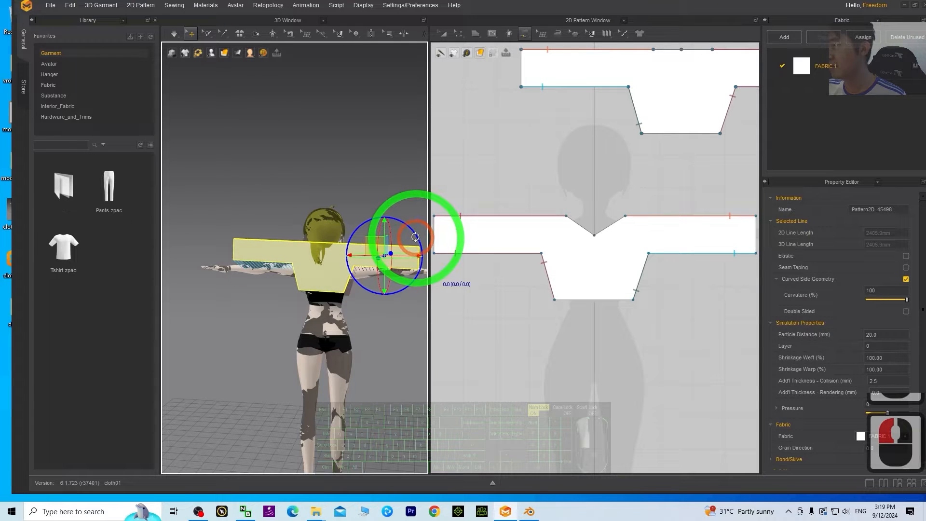
pyautogui.click(324, 266)
pyautogui.moveTo(315, 256); pyautogui.dragTo(71, 18, button='right')
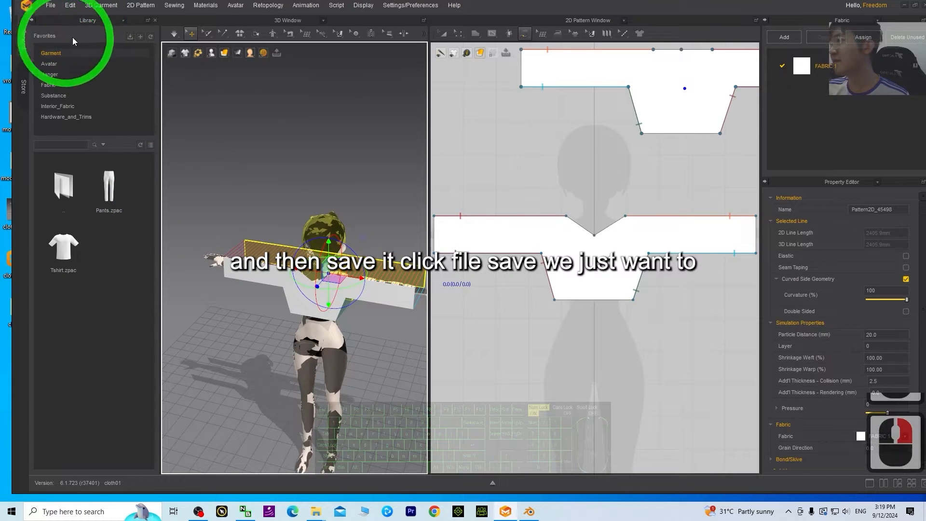
# Step: Save the existing cloth01 project with the reset arrangement
pyautogui.click(51, 6)
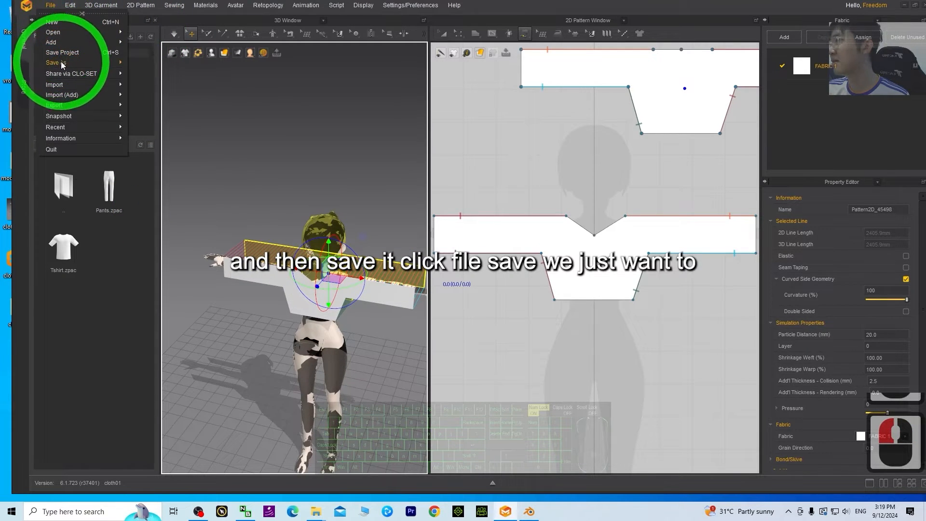
pyautogui.moveTo(65, 63)
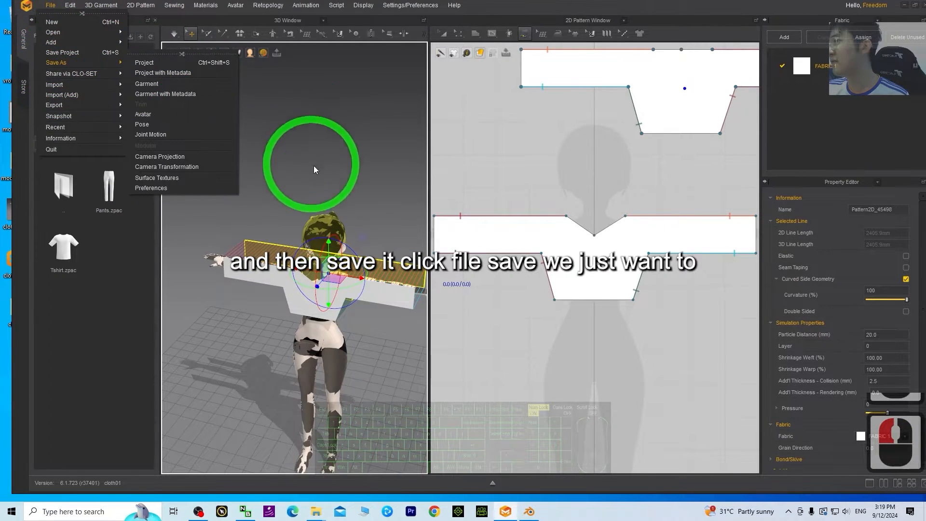
pyautogui.moveTo(604, 7); pyautogui.dragTo(613, 57)
pyautogui.click(60, 56)
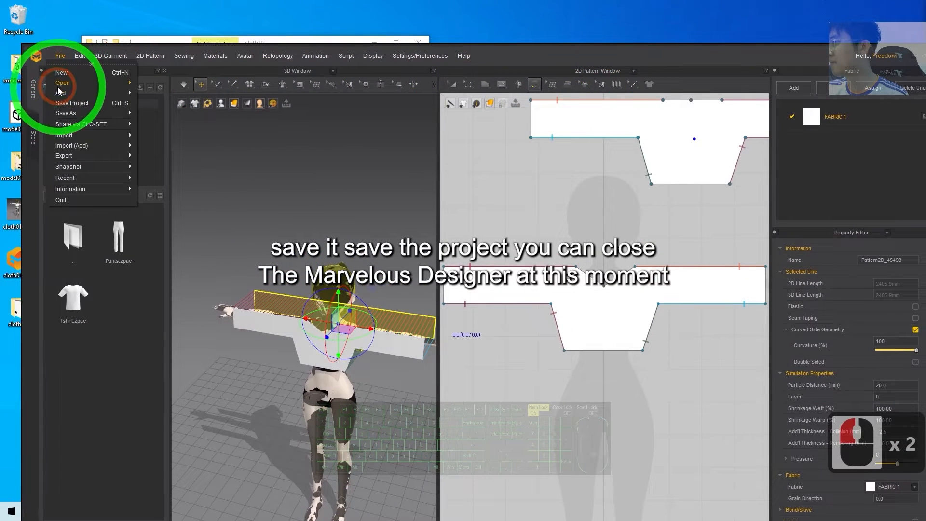
pyautogui.click(92, 102)
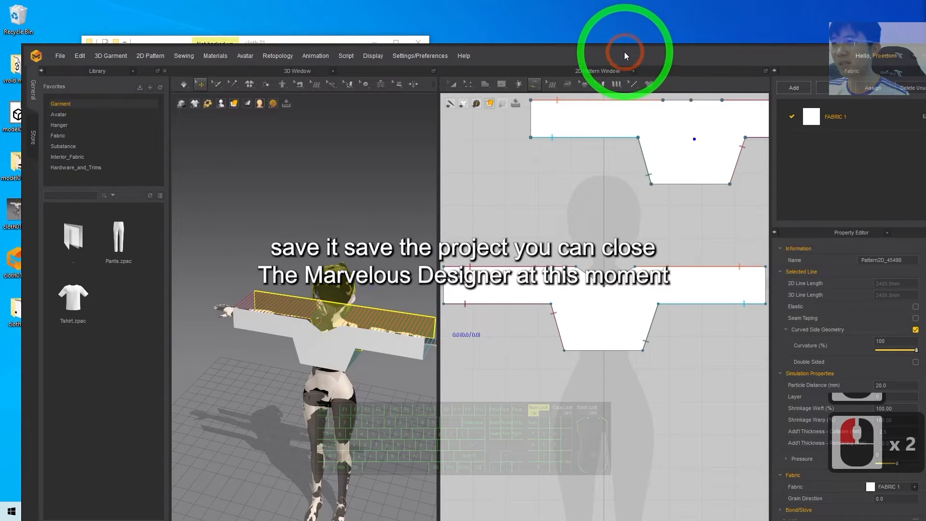
# Step: Leave Marvelous Designer and locate the exported cloth 01.fbx in the cloth 01 folder on the desktop
pyautogui.moveTo(623, 53); pyautogui.dragTo(611, 41)
pyautogui.click(851, 6)
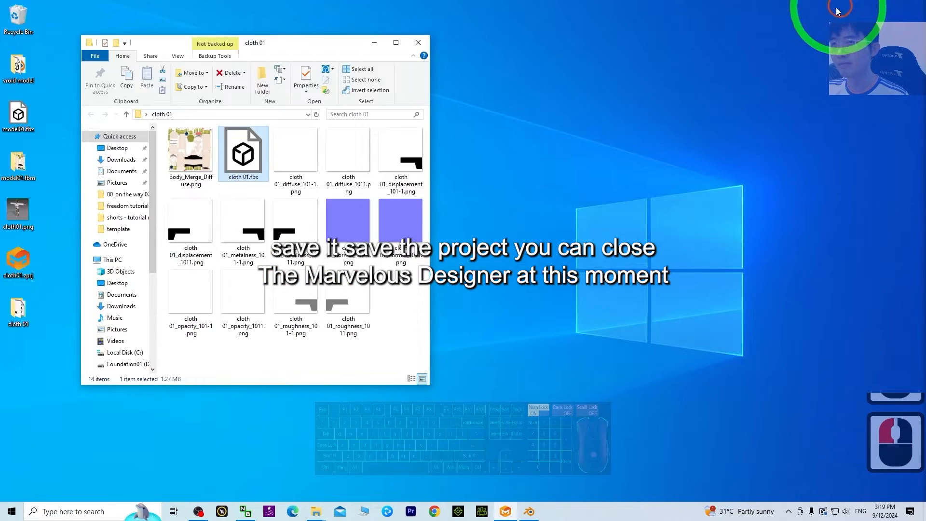
pyautogui.click(374, 43)
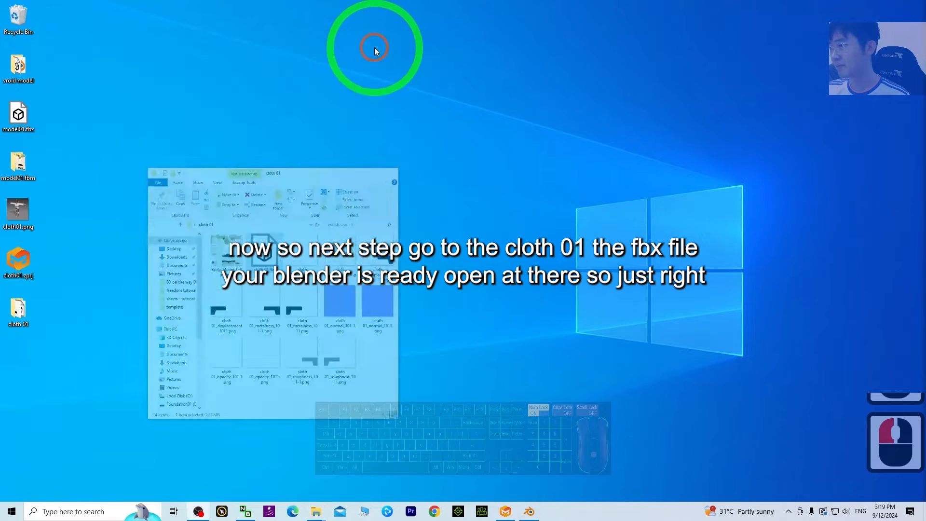
pyautogui.click(579, 319)
pyautogui.click(91, 333)
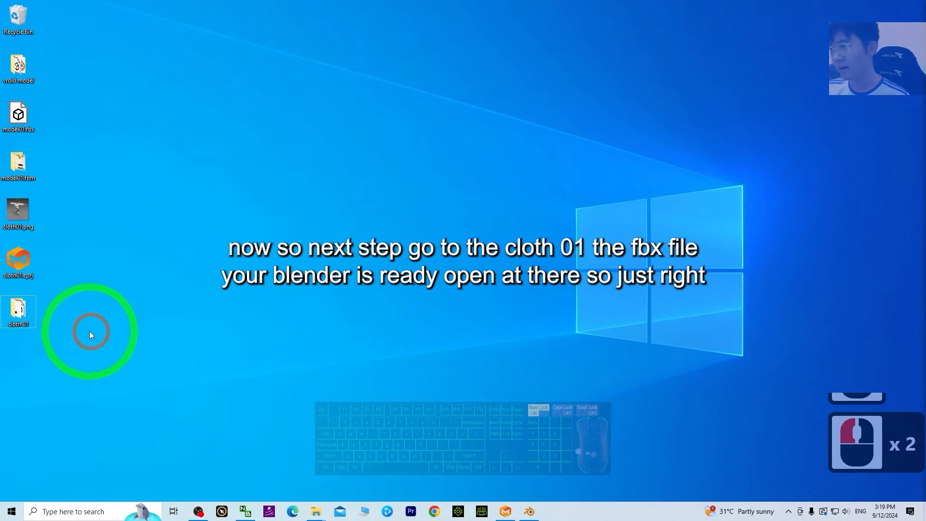
pyautogui.doubleClick(20, 311)
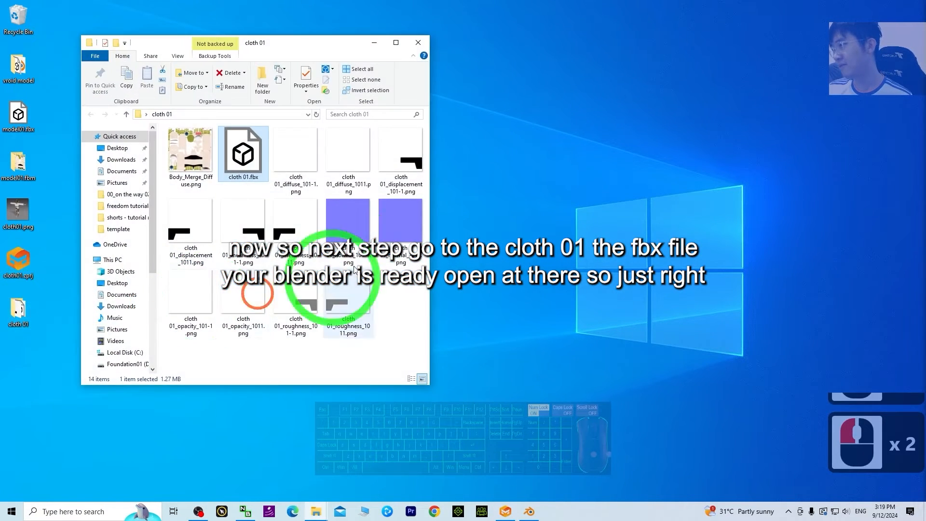
pyautogui.click(251, 169)
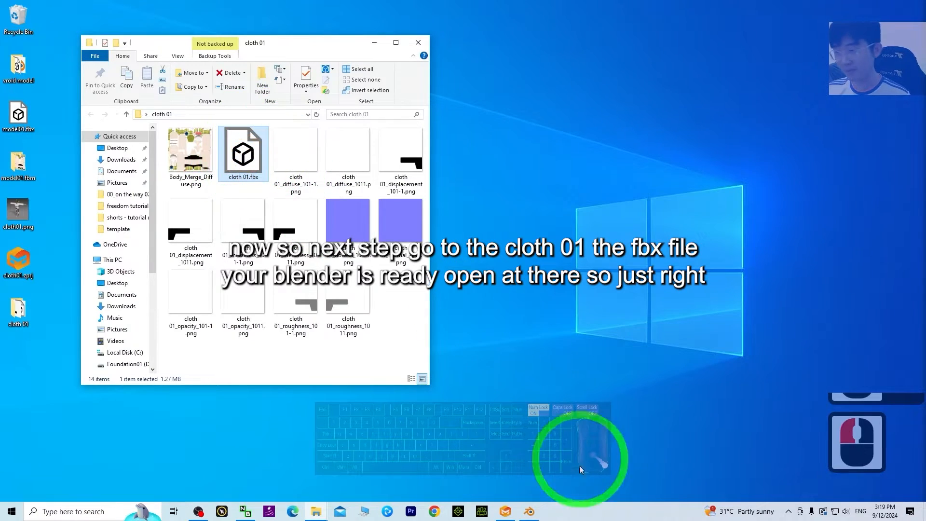
# Step: Switch to Blender, view the existing model, and open a separate new Blender 4.2 window with its splash screen dismissed
pyautogui.click(530, 512)
pyautogui.scroll(-6, 482, 270)
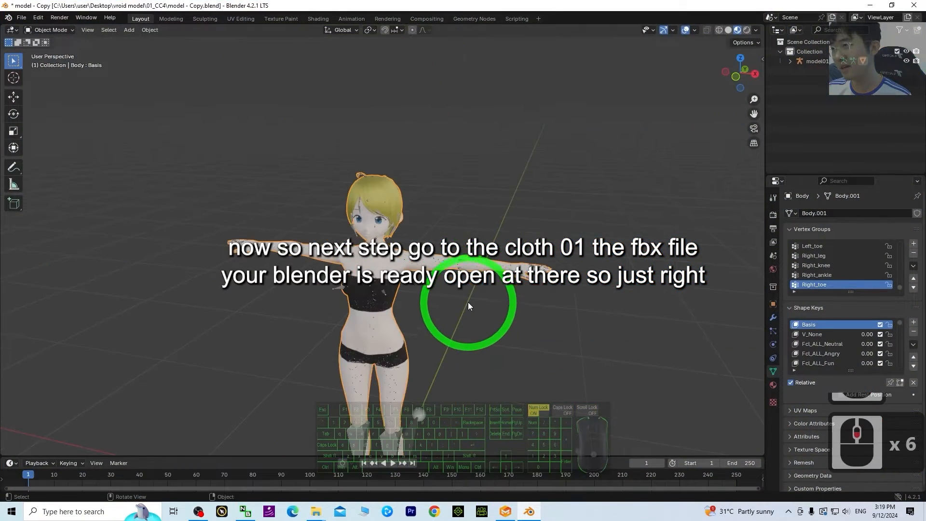
pyautogui.scroll(3, 471, 332)
pyautogui.keyDown('shift'); pyautogui.moveTo(524, 404); pyautogui.dragTo(522, 326, button='middle'); pyautogui.keyUp('shift')
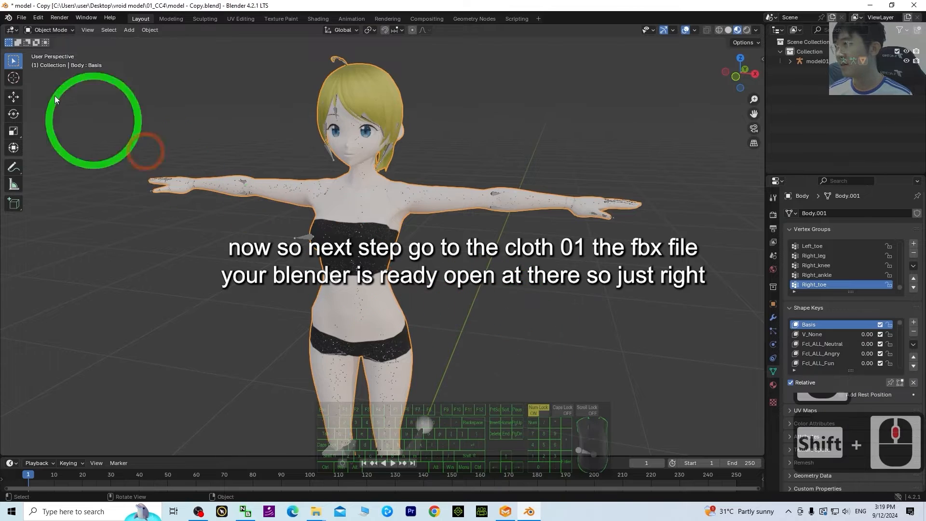
pyautogui.click(528, 515)
pyautogui.click(501, 461)
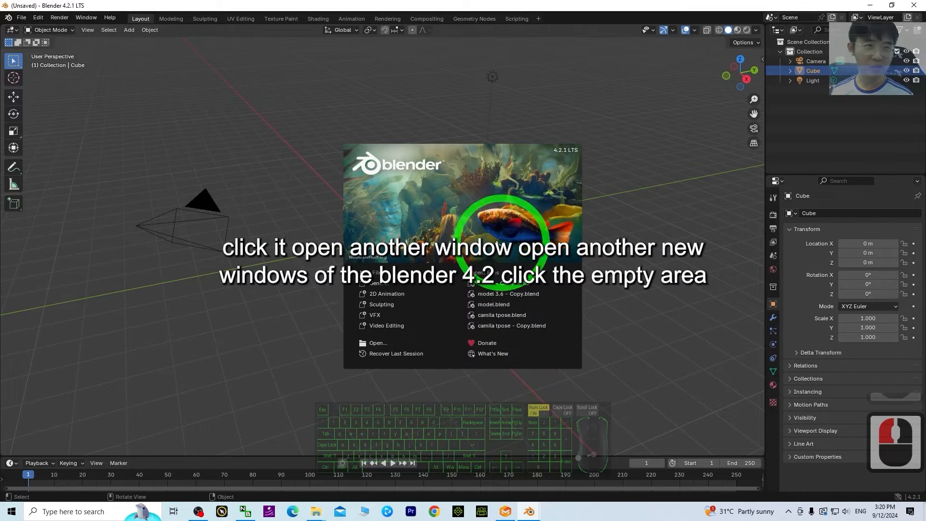
pyautogui.click(333, 165)
# Step: Delete all the default objects from the new scene
pyautogui.click(326, 323)
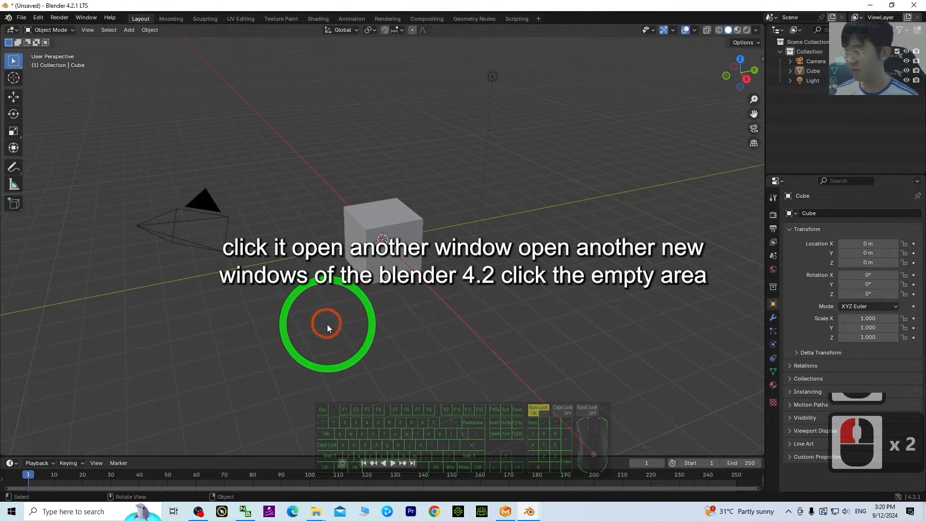
pyautogui.click(320, 334)
pyautogui.click(321, 334)
pyautogui.click(320, 334)
pyautogui.click(320, 334)
pyautogui.click(320, 334)
pyautogui.click(321, 335)
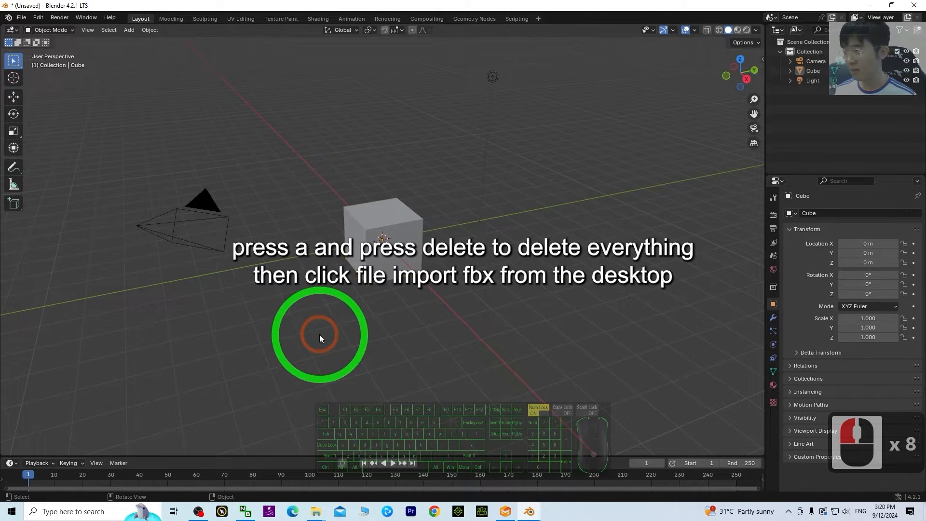
pyautogui.press('a')
pyautogui.press('Delete')
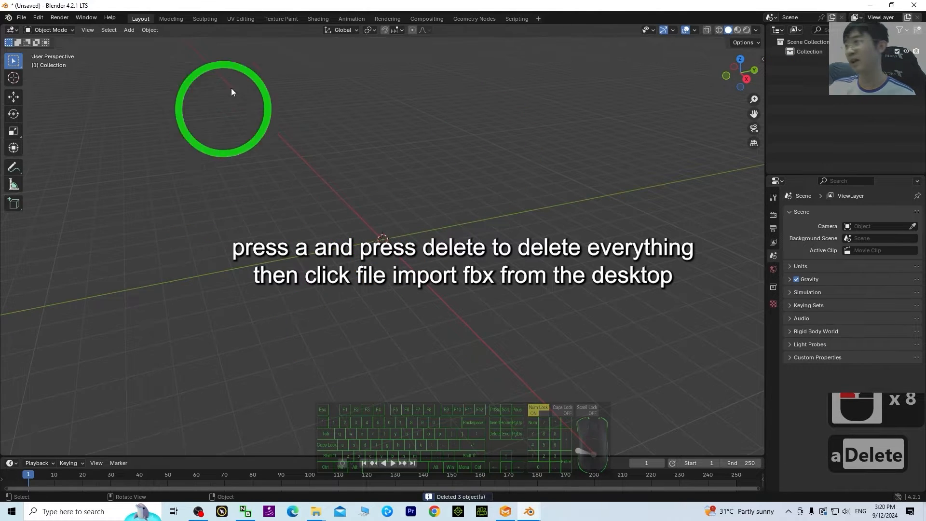
# Step: Import cloth 01.fbx as FBX from the cloth 01 folder on the Desktop
pyautogui.click(21, 17)
pyautogui.moveTo(53, 154)
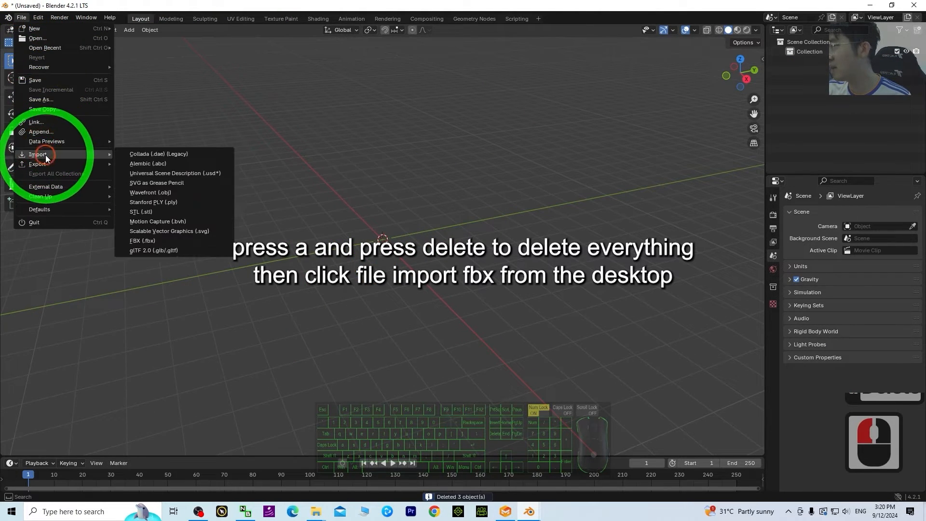
pyautogui.click(139, 241)
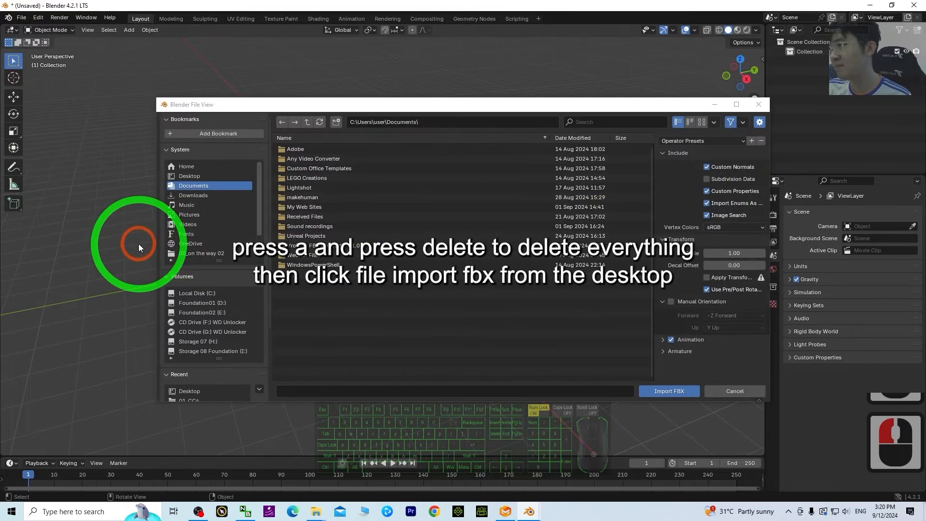
pyautogui.click(190, 176)
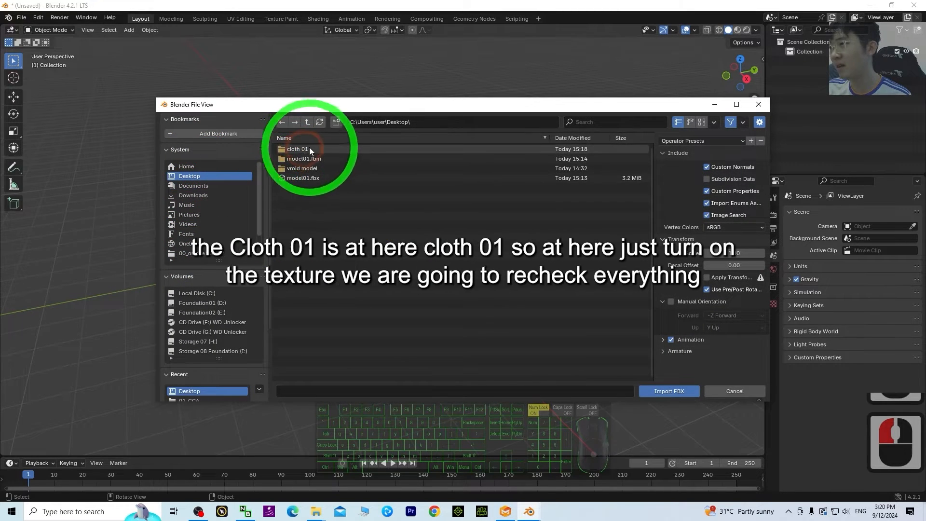
pyautogui.doubleClick(296, 150)
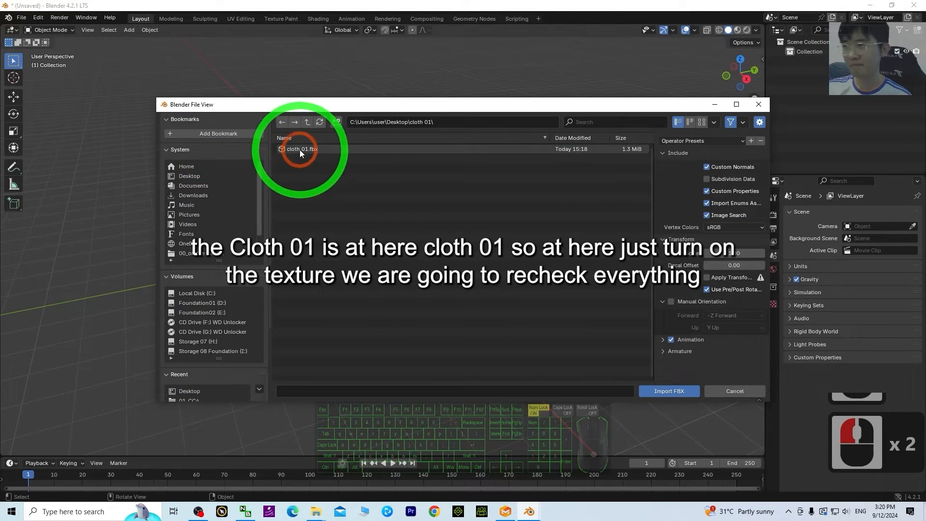
pyautogui.click(297, 149)
pyautogui.doubleClick(296, 150)
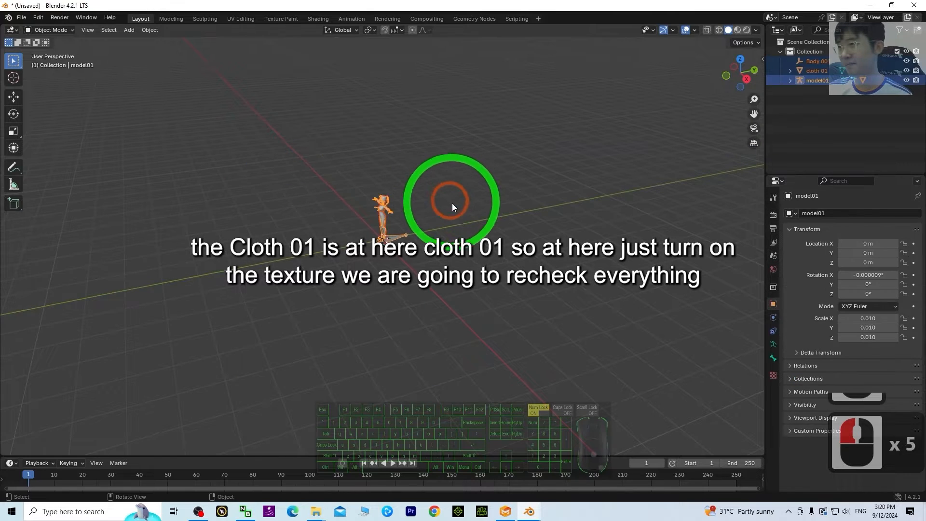
# Step: Show the imported model in Material Preview shading and inspect the body and shirt meshes up close
pyautogui.scroll(6, 453, 203)
pyautogui.keyDown('shift'); pyautogui.moveTo(478, 188); pyautogui.dragTo(476, 230, button='middle'); pyautogui.keyUp('shift')
pyautogui.scroll(5, 503, 310)
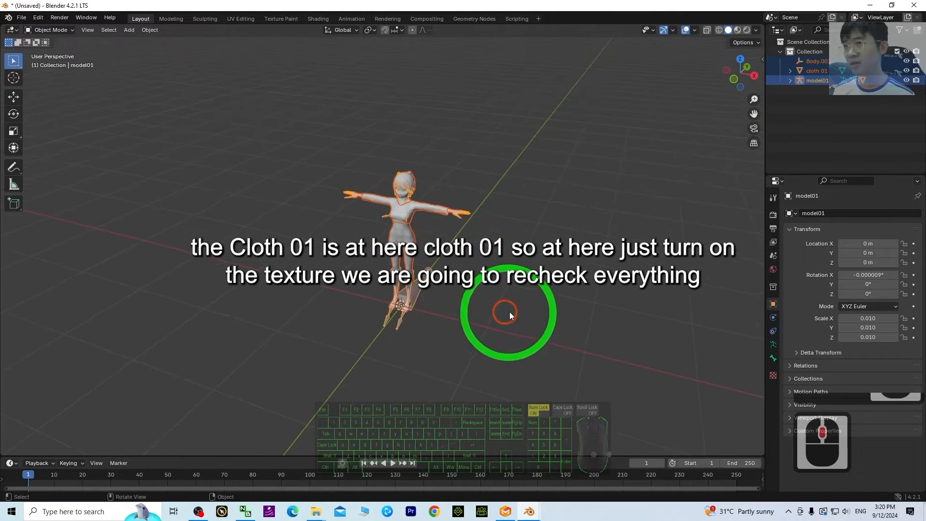
pyautogui.click(738, 30)
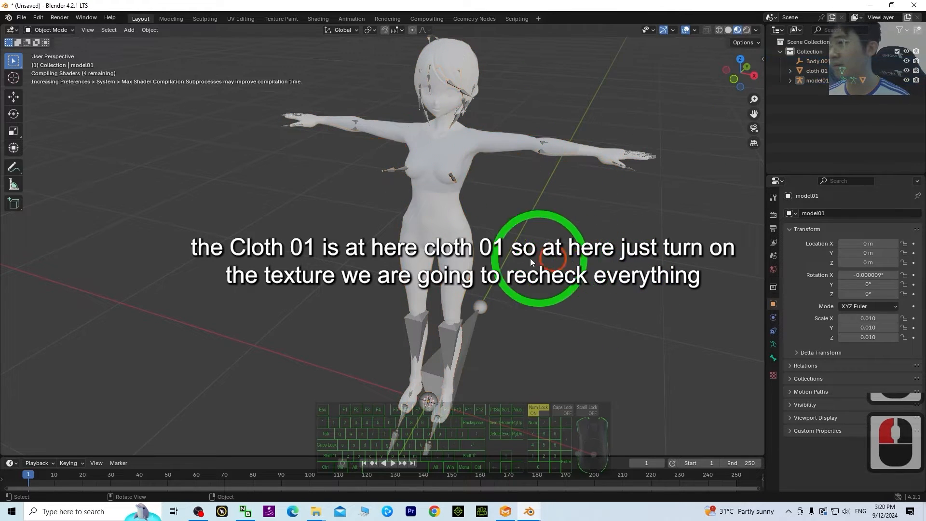
pyautogui.click(456, 227)
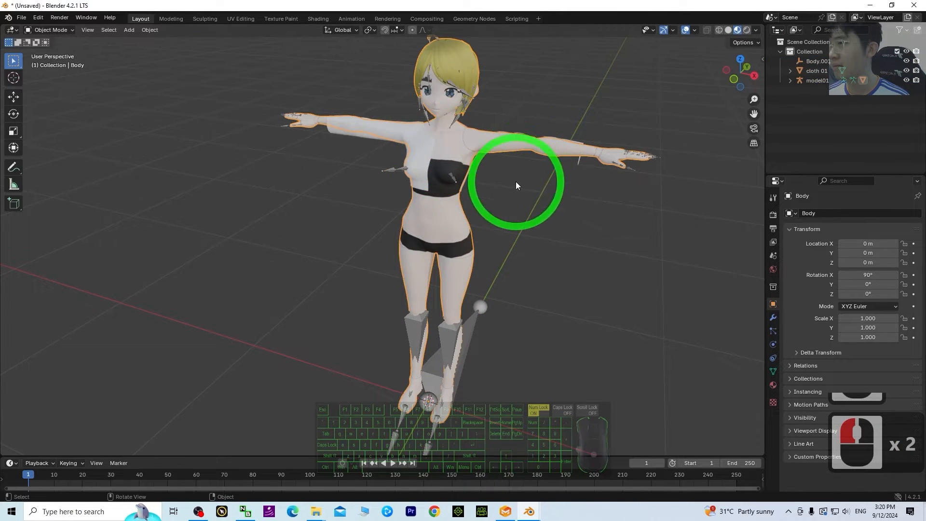
pyautogui.click(514, 248)
pyautogui.click(459, 229)
pyautogui.click(422, 140)
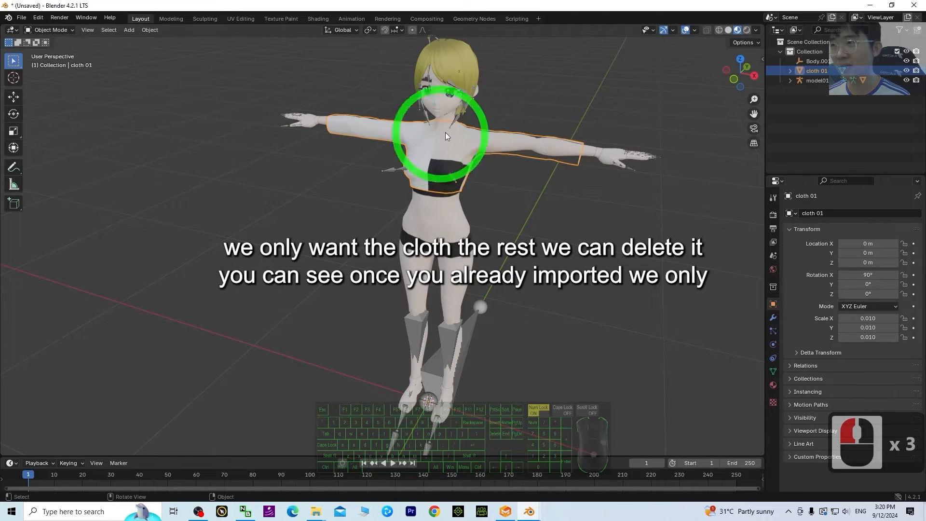
# Step: Check the imported Body.001, model01 and cloth 01 objects in the scene collection to tell the shirt from the rest
pyautogui.click(816, 61)
pyautogui.click(815, 81)
pyautogui.click(815, 71)
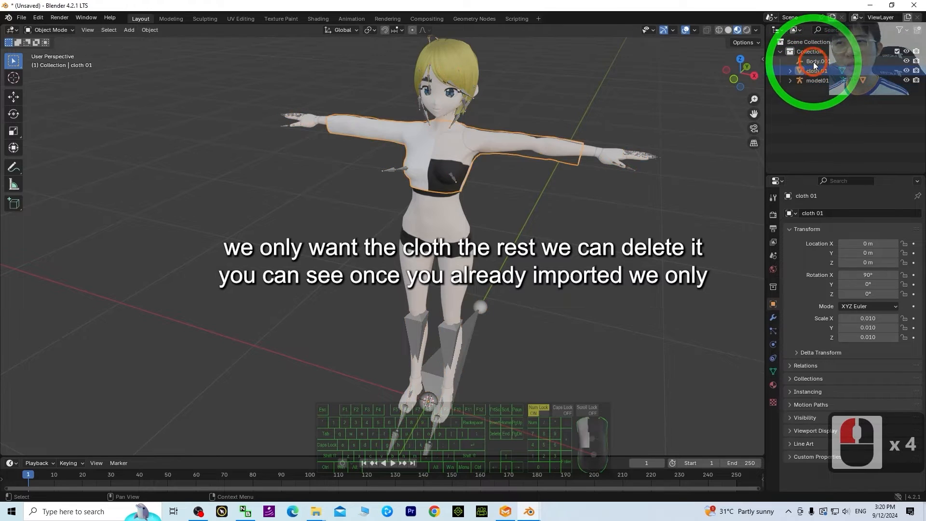
pyautogui.click(813, 62)
pyautogui.click(820, 72)
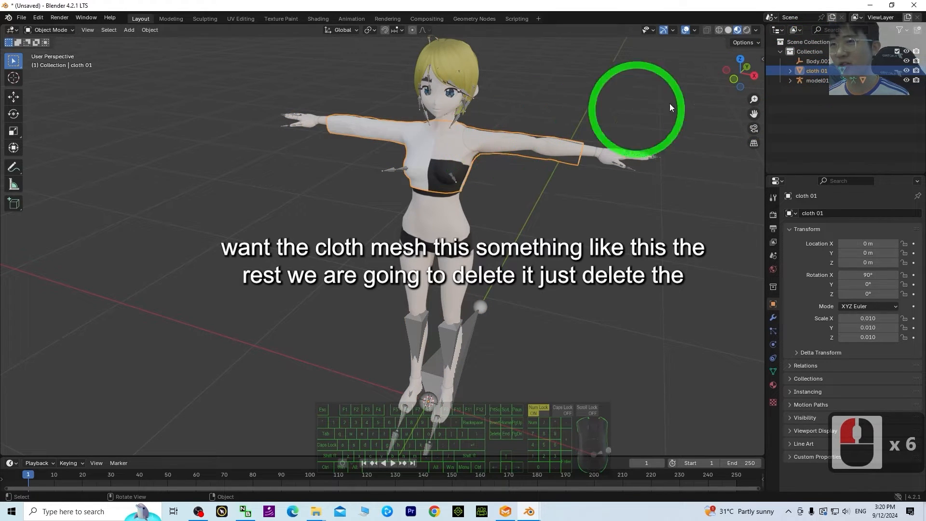
# Step: Return to Solid shading and delete the model01 armature, Body.001 and Body, keeping only the cloth 01 mesh
pyautogui.click(728, 30)
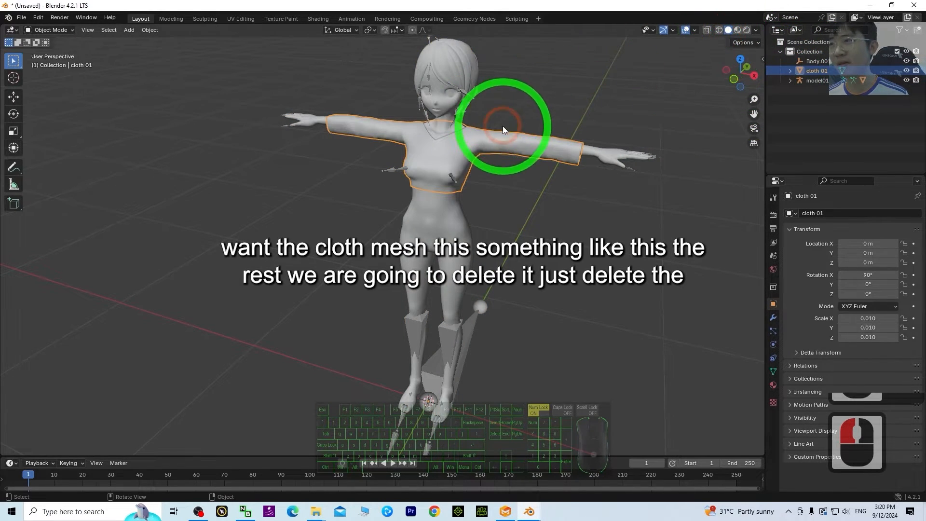
pyautogui.click(483, 149)
pyautogui.click(483, 137)
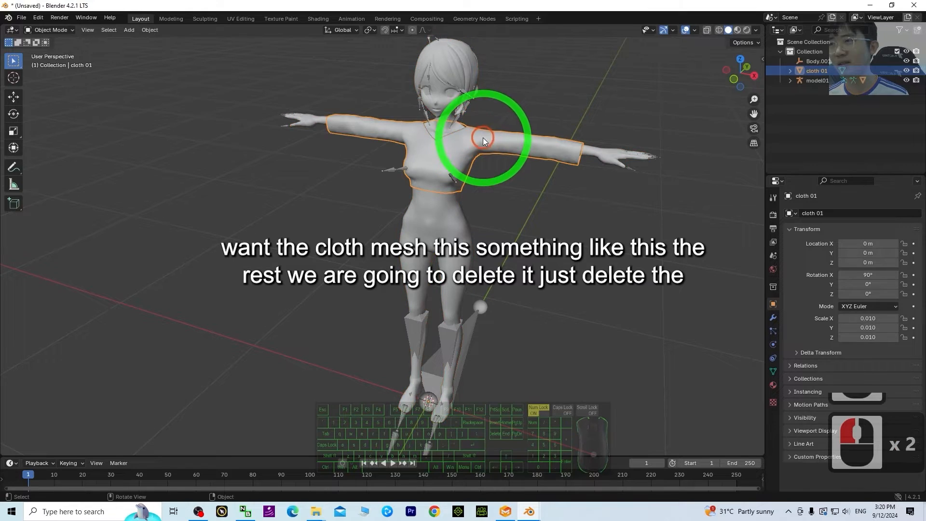
pyautogui.click(815, 81)
pyautogui.press('Delete')
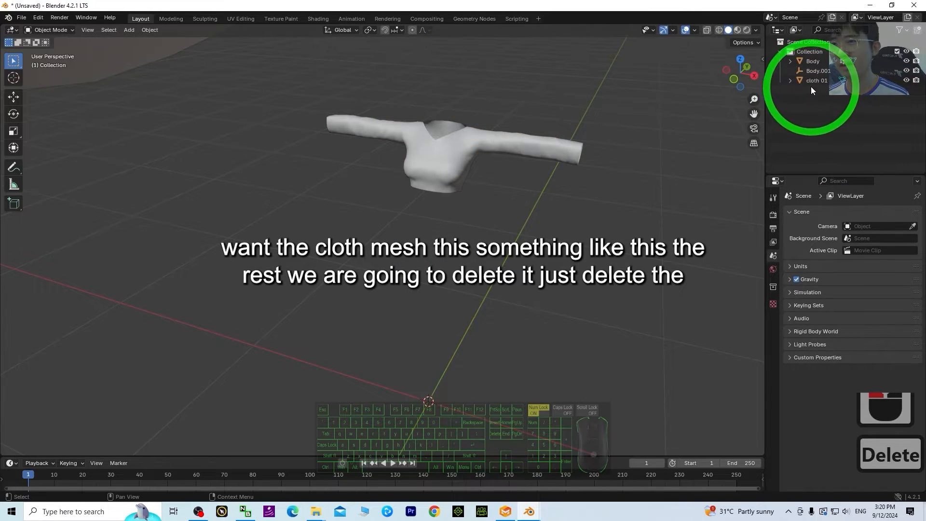
pyautogui.click(811, 70)
pyautogui.press('Delete')
pyautogui.click(810, 61)
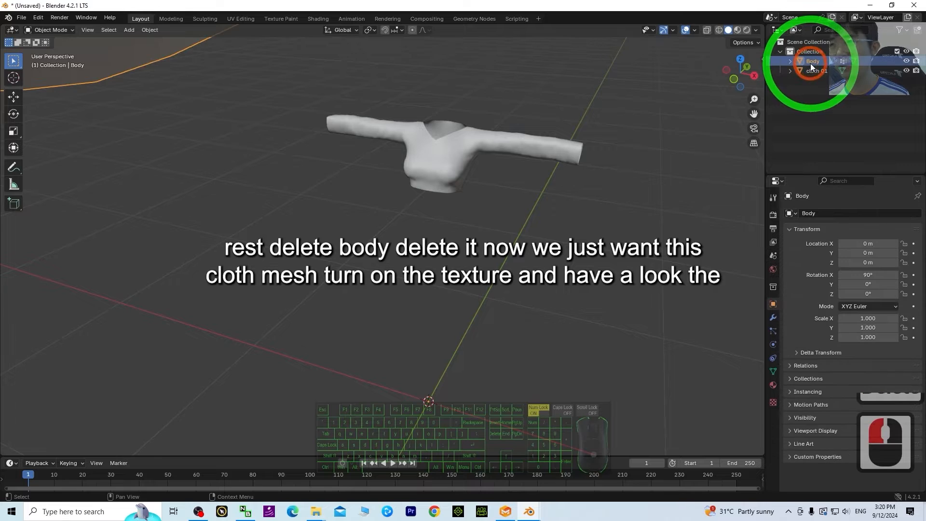
pyautogui.press('Delete')
# Step: Select the remaining cloth 01 mesh and display it in Material Preview shading
pyautogui.scroll(-6, 528, 200)
pyautogui.scroll(6, 451, 154)
pyautogui.click(414, 154)
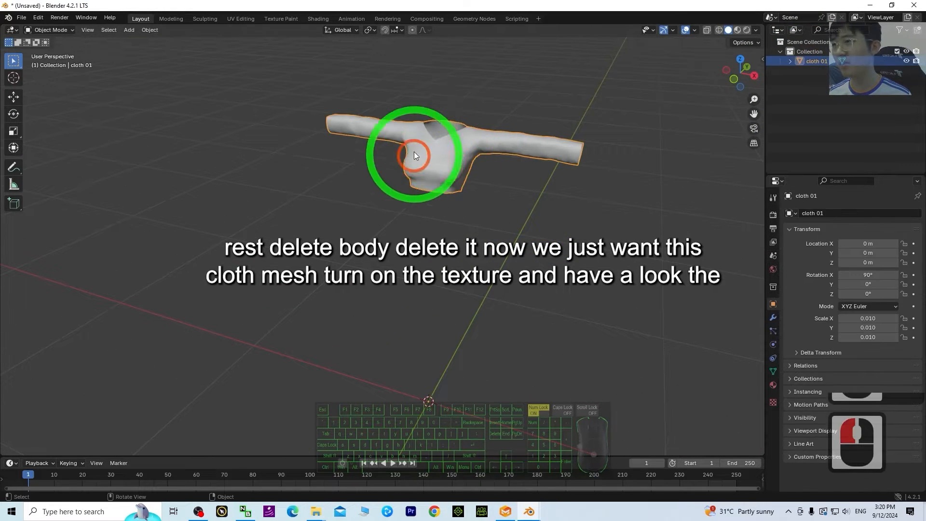
pyautogui.moveTo(414, 153); pyautogui.dragTo(598, 185)
pyautogui.scroll(2, 538, 182)
pyautogui.scroll(-2, 559, 189)
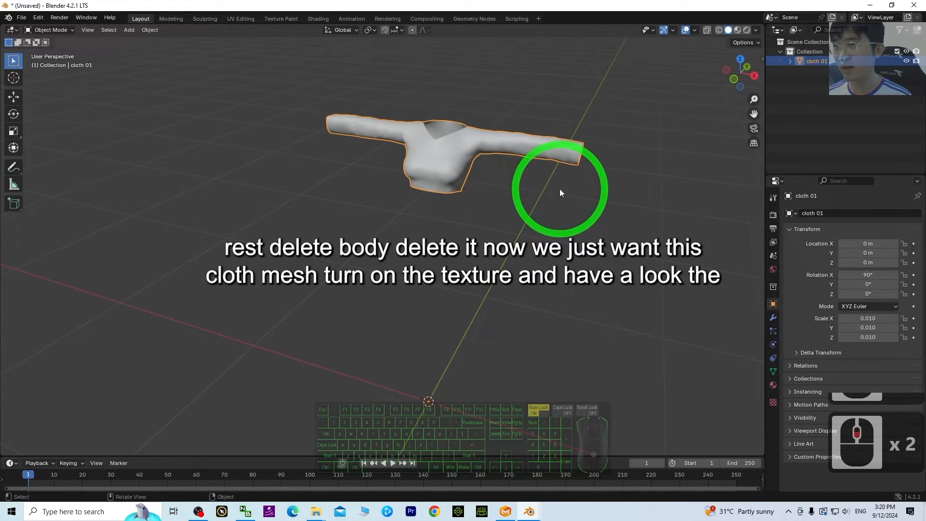
pyautogui.click(738, 30)
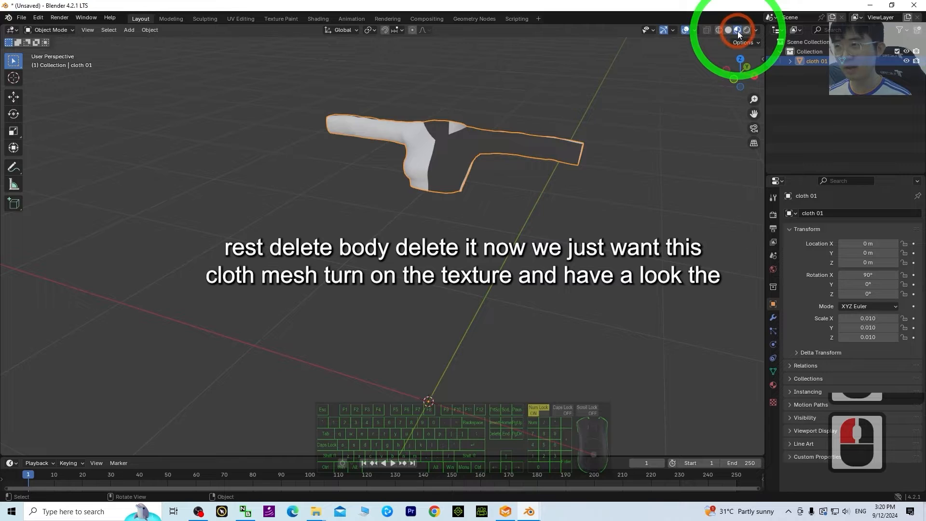
# Step: Remove the original FABRIC 1_FRONT_1309 material from the cloth 01 mesh and view the bare shirt
pyautogui.click(773, 385)
pyautogui.click(773, 388)
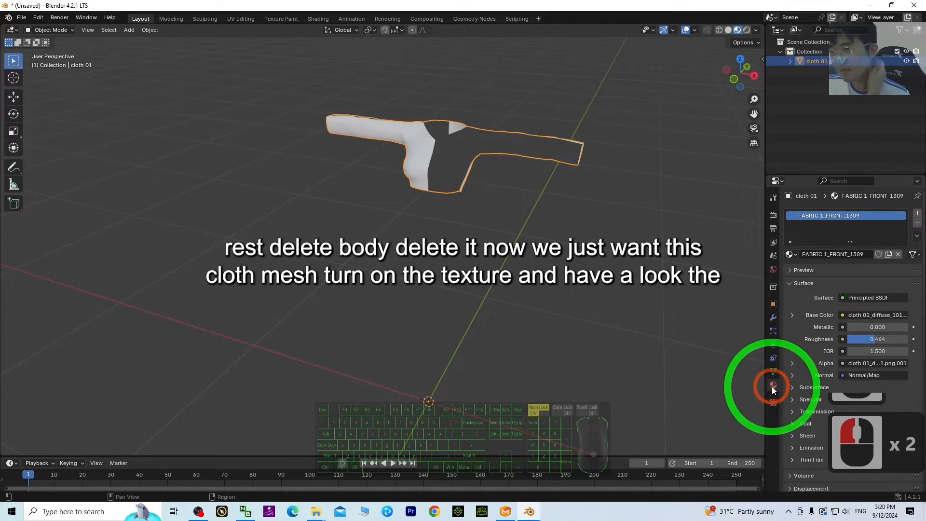
pyautogui.click(917, 224)
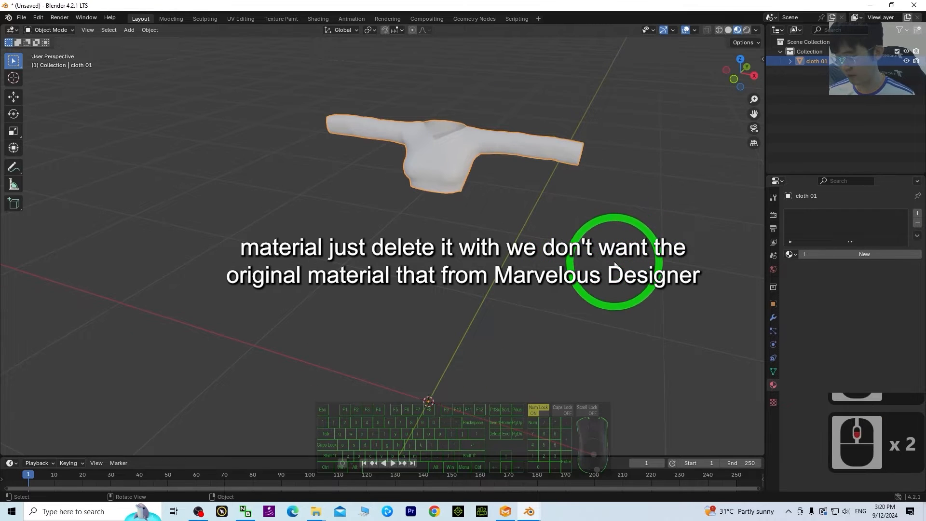
pyautogui.moveTo(617, 252); pyautogui.dragTo(493, 185, button='middle')
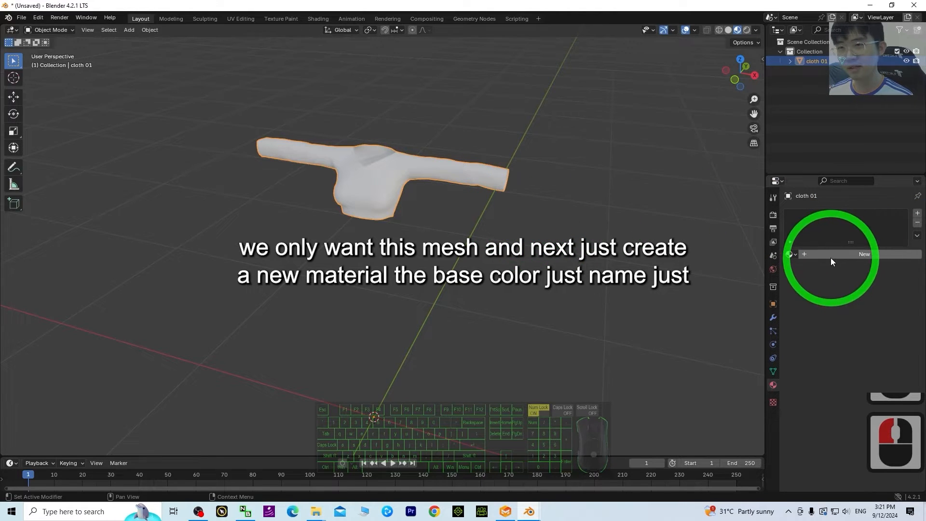
# Step: Create a new material for the shirt, set its base color to Image Texture, and start creating a new image
pyautogui.click(860, 253)
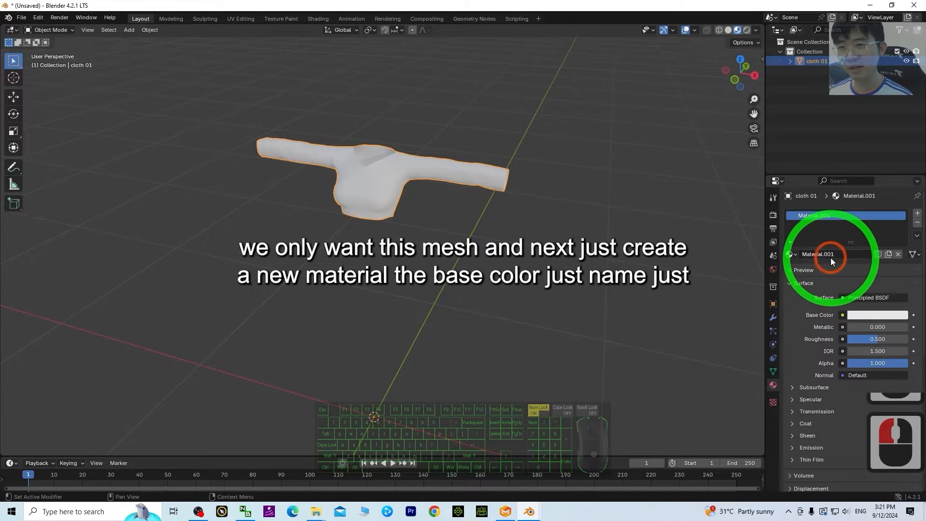
pyautogui.click(843, 315)
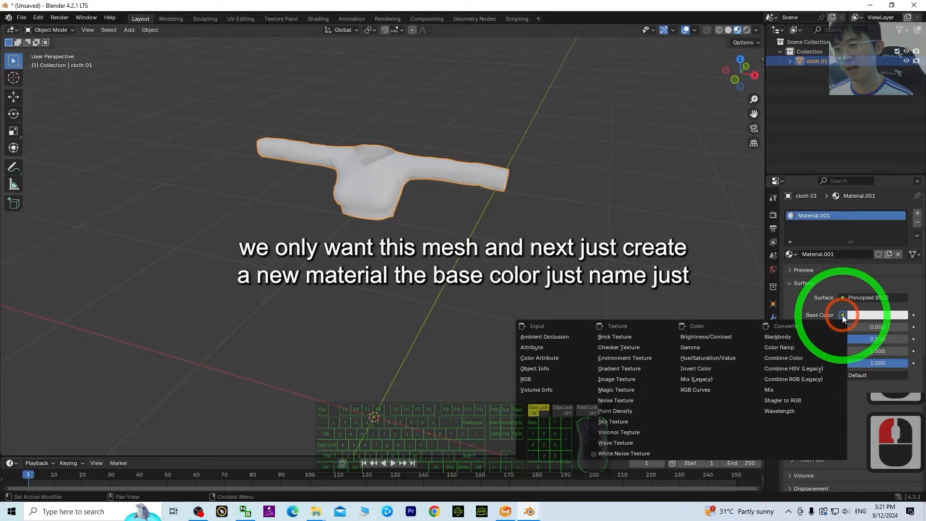
pyautogui.click(612, 381)
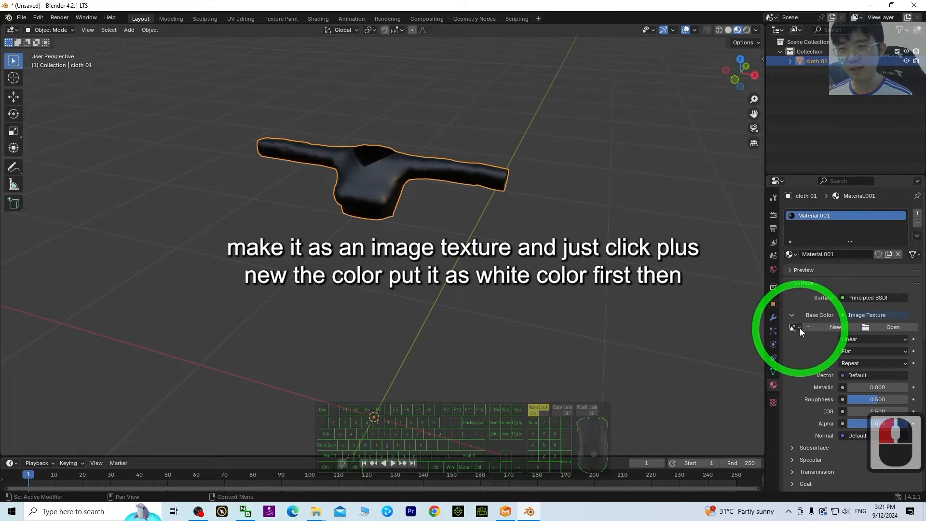
pyautogui.click(815, 327)
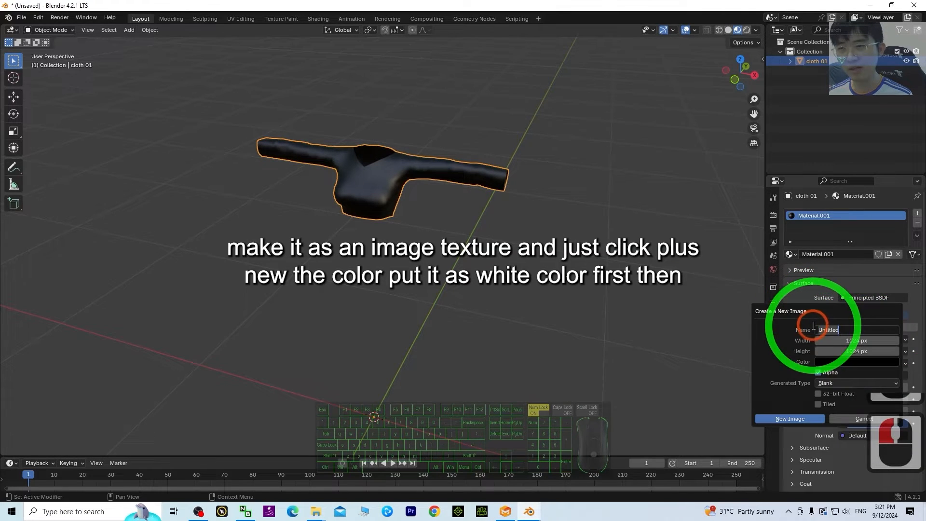
# Step: Create a blank 1024 × 1024 px image texture for the base color, with its fill color set to white
pyautogui.doubleClick(826, 361)
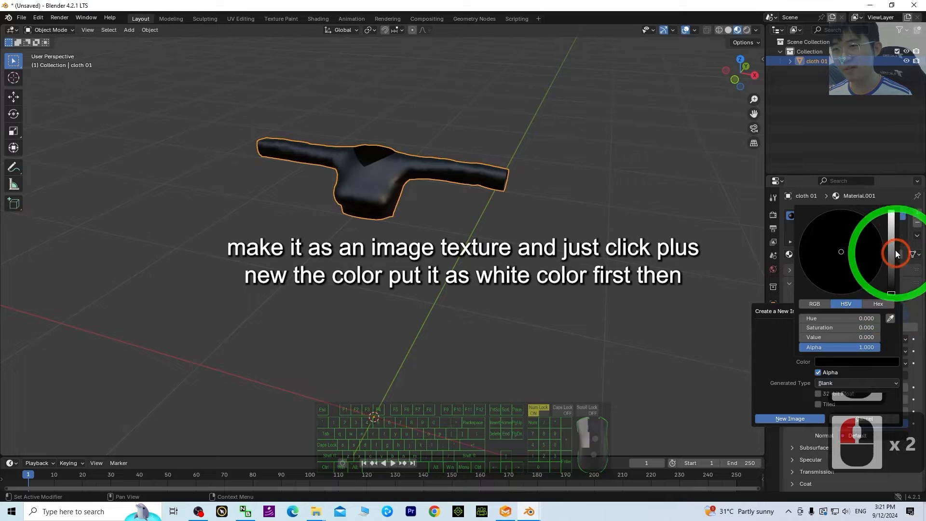
pyautogui.moveTo(891, 295); pyautogui.dragTo(890, 213)
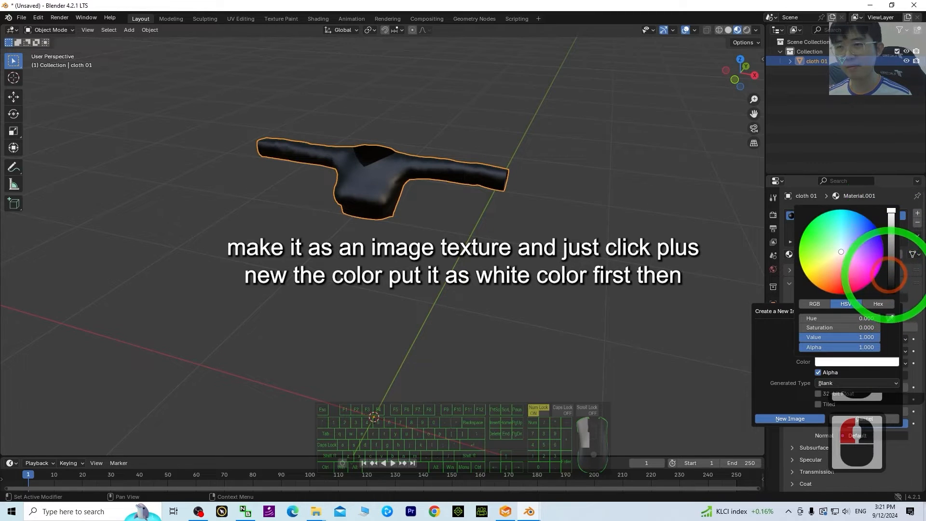
pyautogui.click(791, 419)
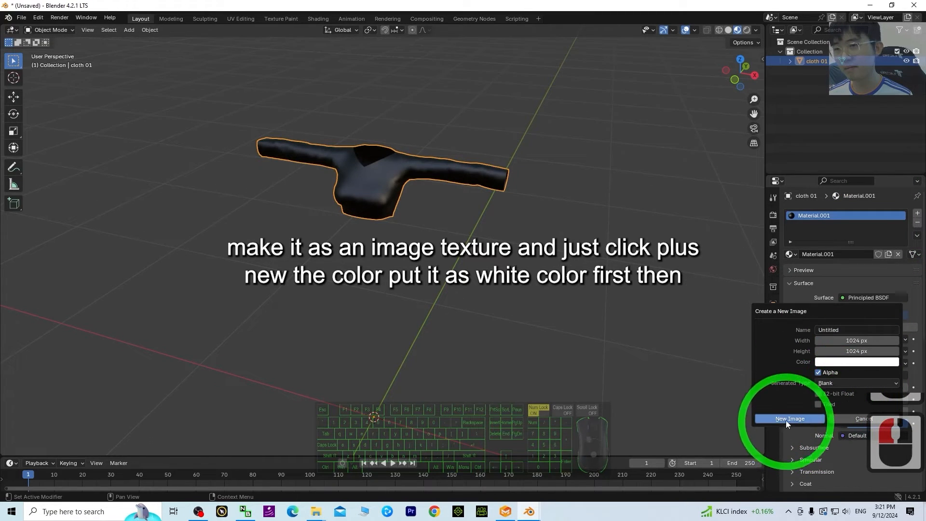
pyautogui.click(782, 416)
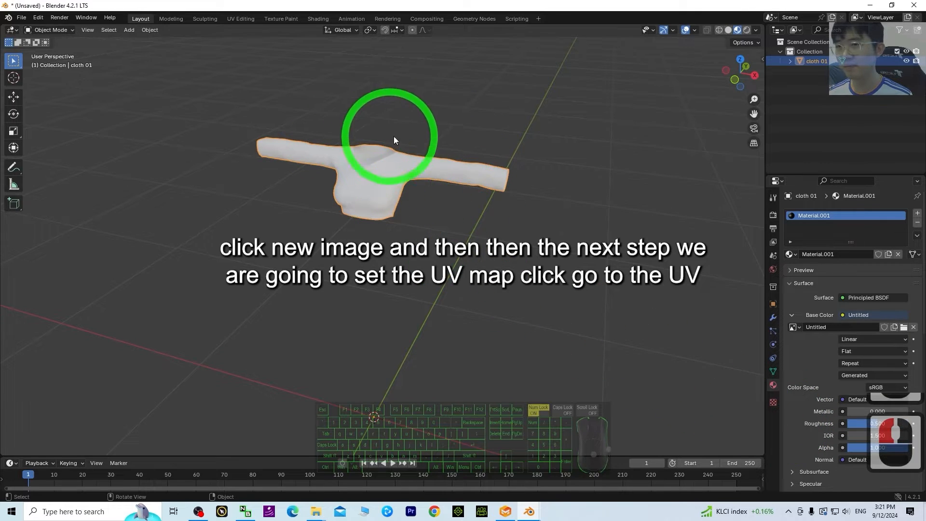
# Step: Select the cloth 01 garment and switch to the UV Editing workspace
pyautogui.scroll(2, 444, 189)
pyautogui.click(373, 147)
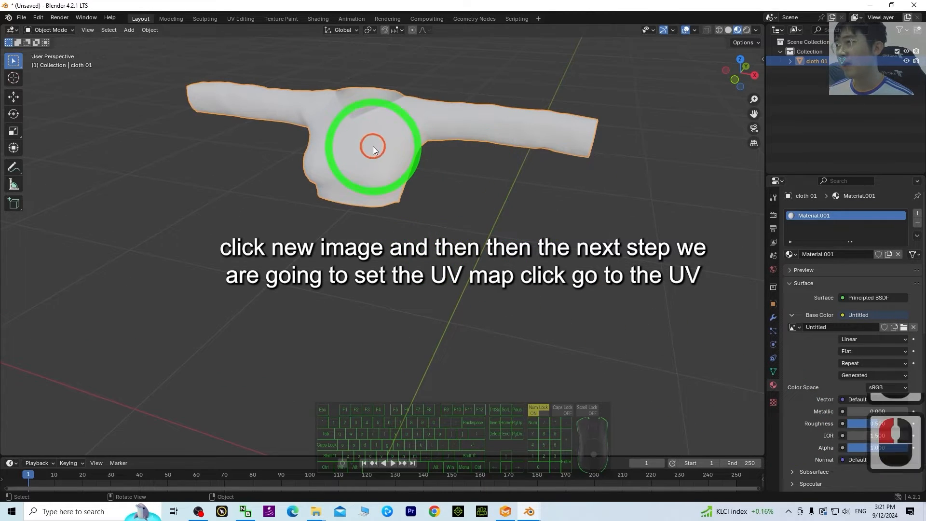
pyautogui.scroll(-3, 346, 206)
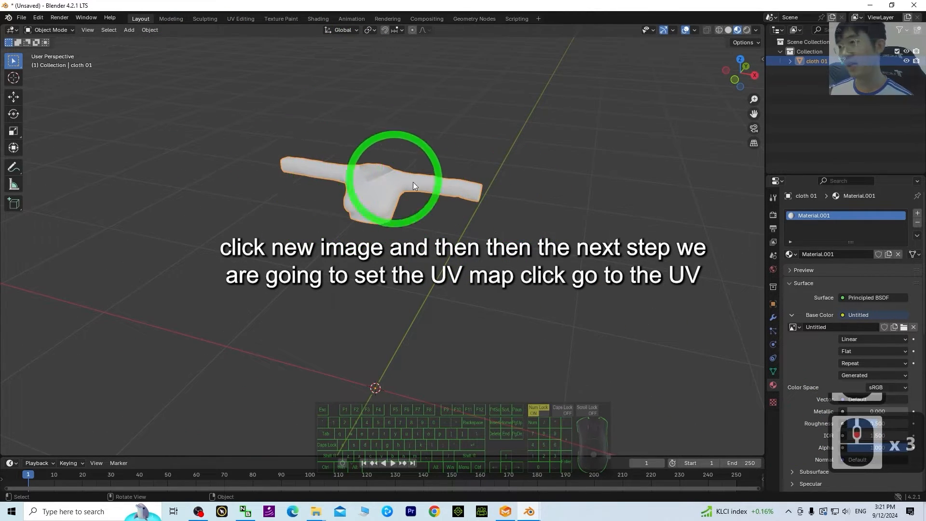
pyautogui.click(466, 269)
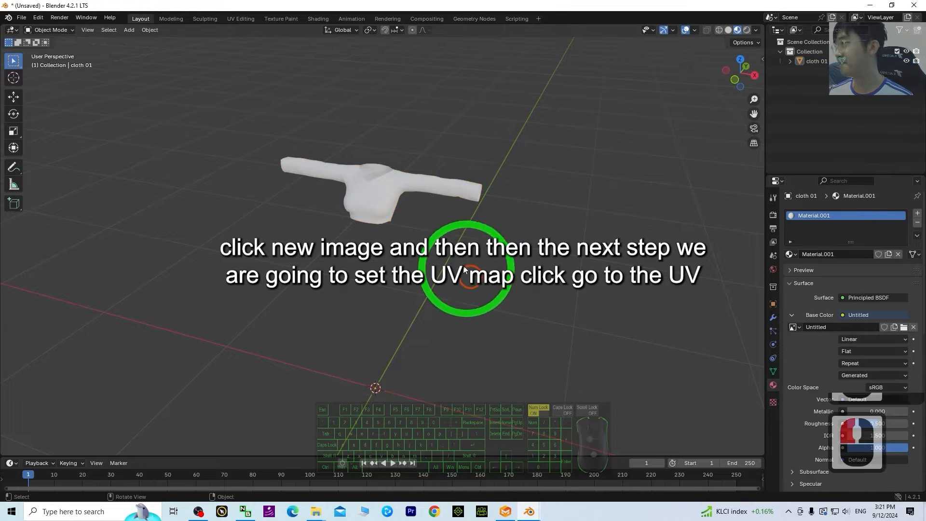
pyautogui.click(382, 179)
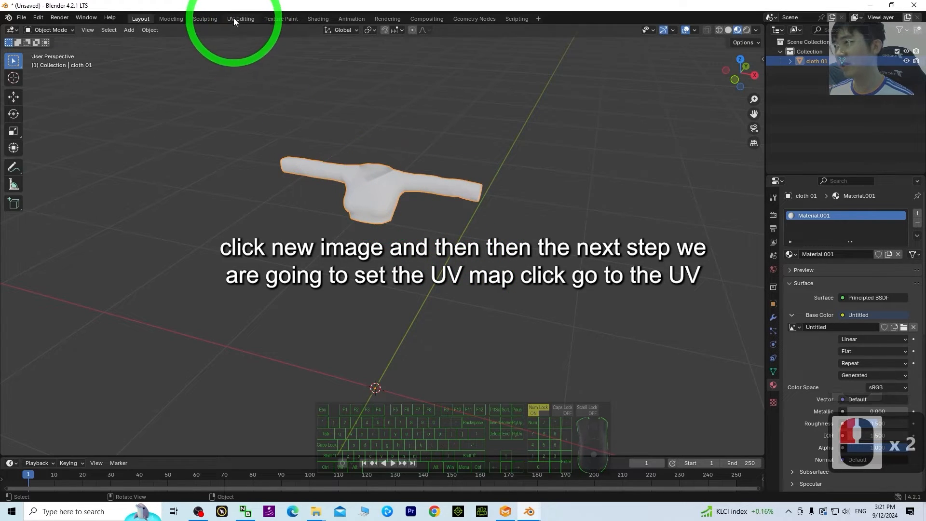
pyautogui.click(233, 18)
# Step: Select the whole garment mesh and examine where its UV islands lie relative to the white image
pyautogui.scroll(2, 607, 212)
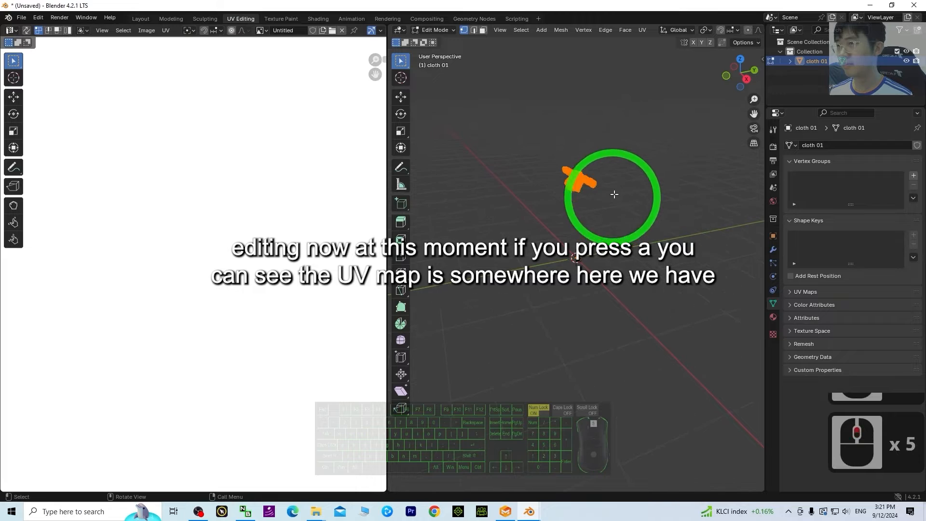
pyautogui.scroll(5, 629, 173)
pyautogui.scroll(-2, 624, 144)
pyautogui.keyDown('shift'); pyautogui.moveTo(614, 149); pyautogui.dragTo(577, 316, button='middle'); pyautogui.keyUp('shift')
pyautogui.moveTo(576, 318); pyautogui.dragTo(452, 304, button='middle')
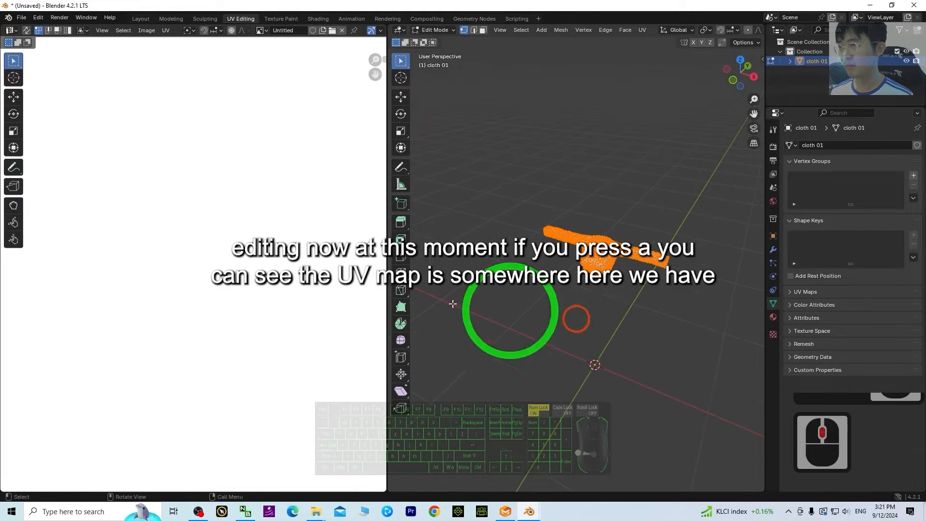
pyautogui.scroll(-5, 168, 278)
pyautogui.scroll(2, 188, 285)
pyautogui.click(661, 305)
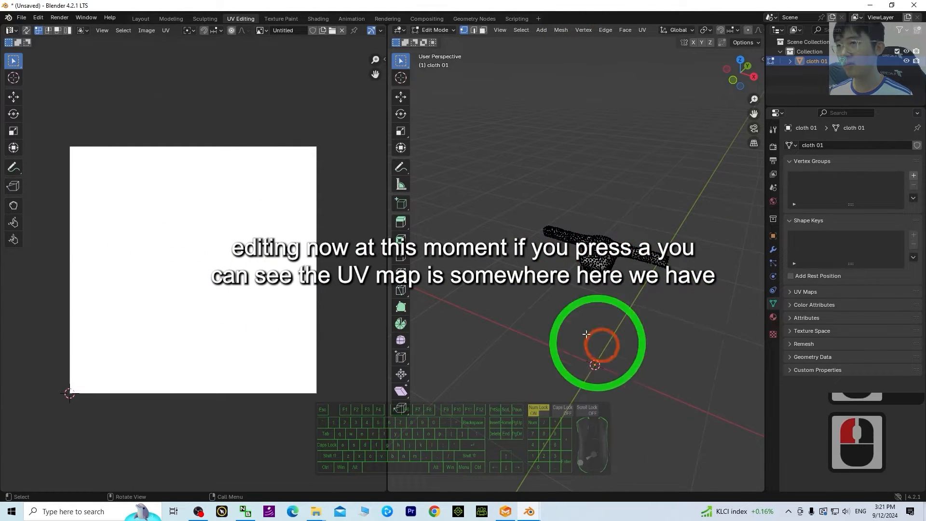
pyautogui.press('a')
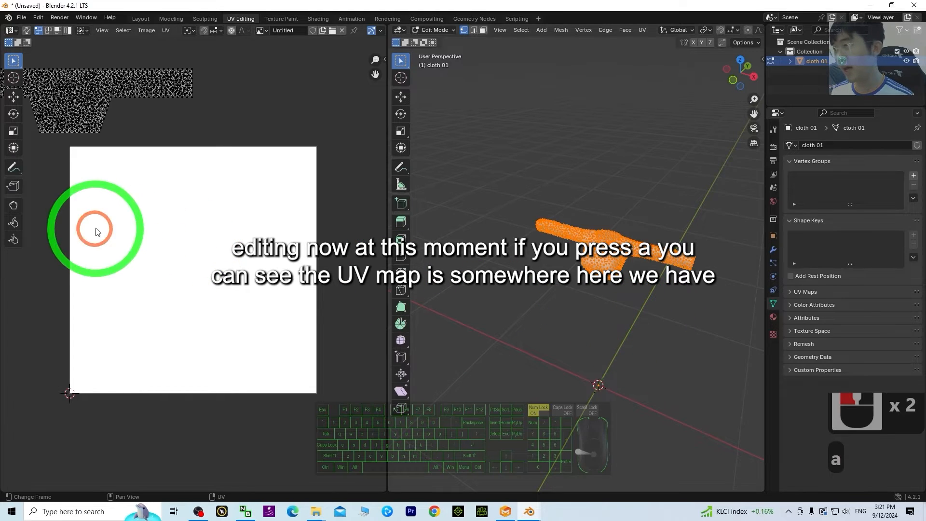
pyautogui.scroll(-3, 116, 202)
pyautogui.moveTo(243, 149); pyautogui.dragTo(23, 273)
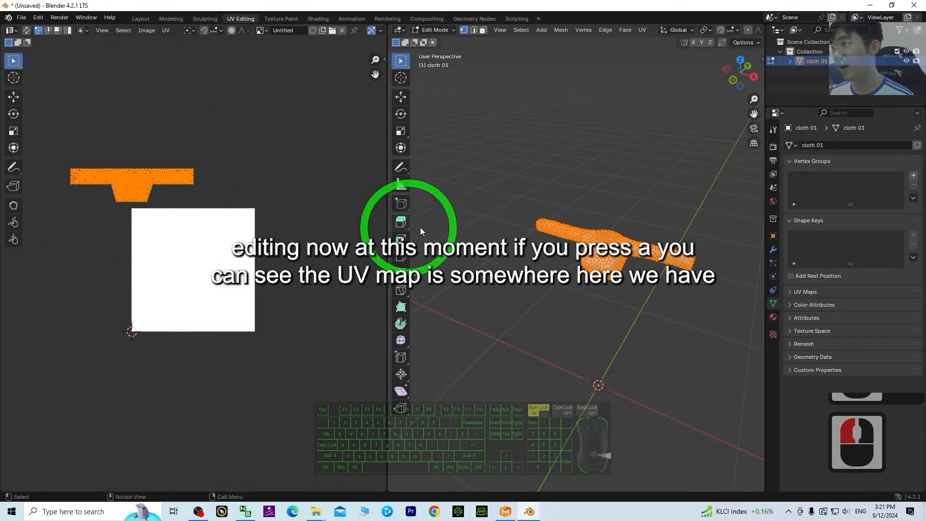
# Step: Select only the linked front piece of the garment, check its extent from another angle, and clear the selection
pyautogui.click(644, 301)
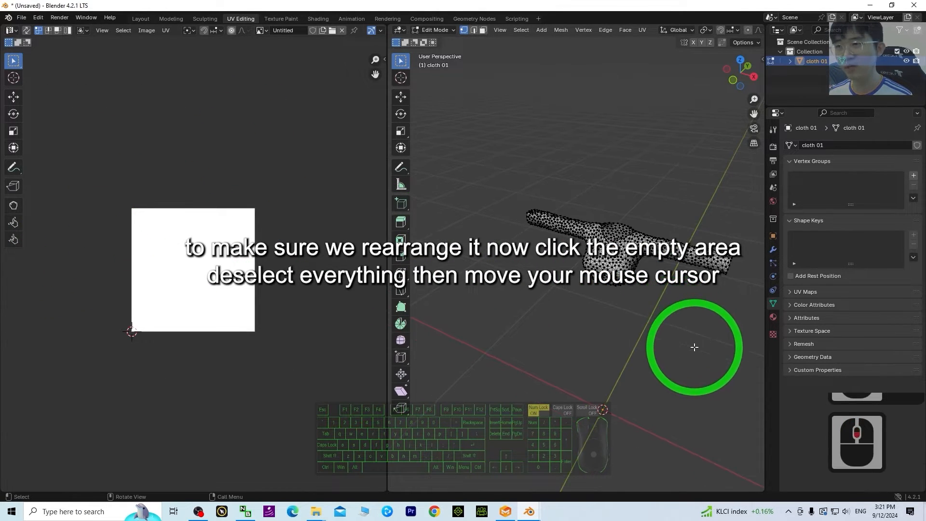
pyautogui.moveTo(681, 365); pyautogui.dragTo(659, 368, button='middle')
pyautogui.scroll(4, 656, 294)
pyautogui.scroll(-1, 656, 290)
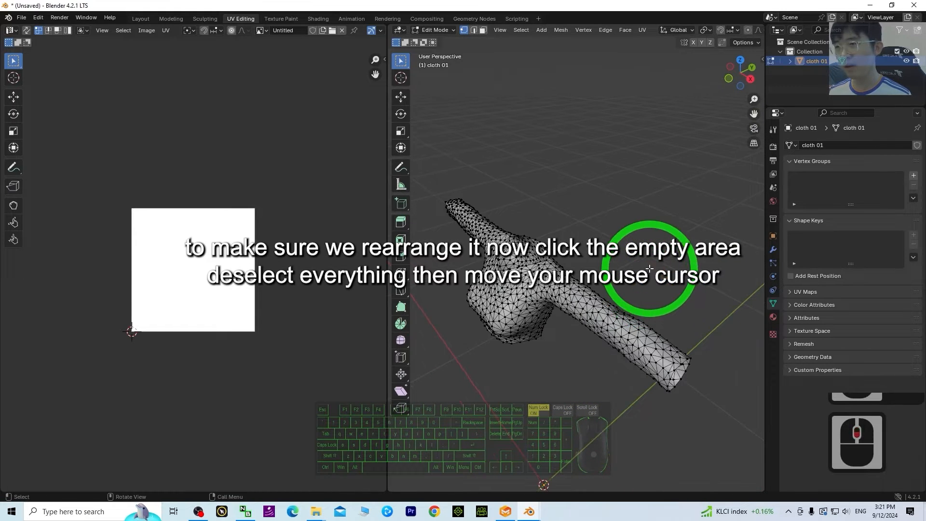
pyautogui.moveTo(651, 268); pyautogui.dragTo(621, 214, button='middle')
pyautogui.doubleClick(627, 219)
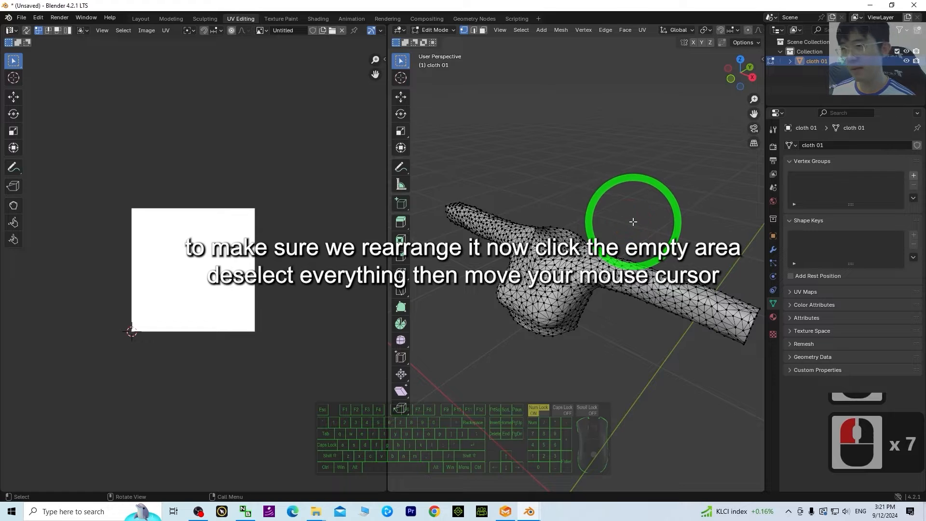
pyautogui.press('l')
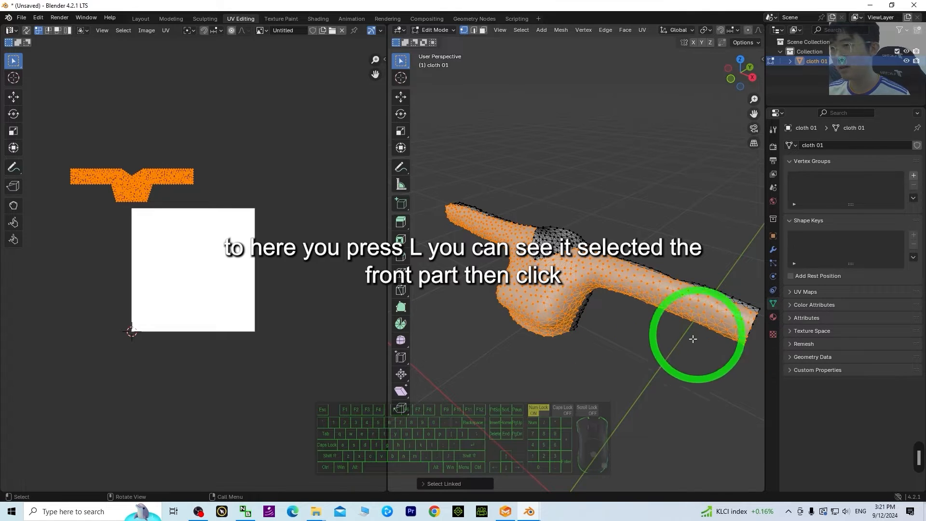
pyautogui.click(144, 117)
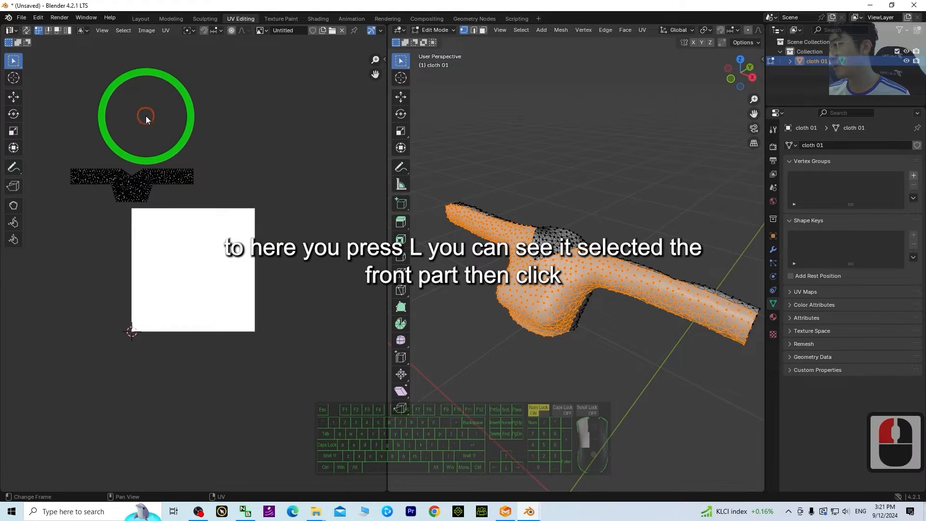
pyautogui.moveTo(590, 213); pyautogui.dragTo(644, 316, button='middle')
pyautogui.click(689, 354)
# Step: Select the garment's linked front piece with all its UVs and move that UV island onto the white image
pyautogui.click(619, 316)
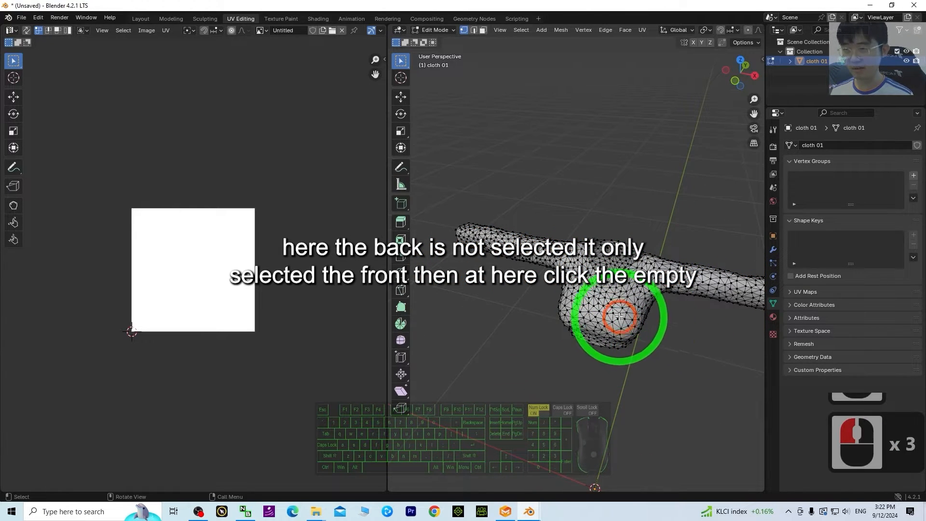
pyautogui.doubleClick(616, 314)
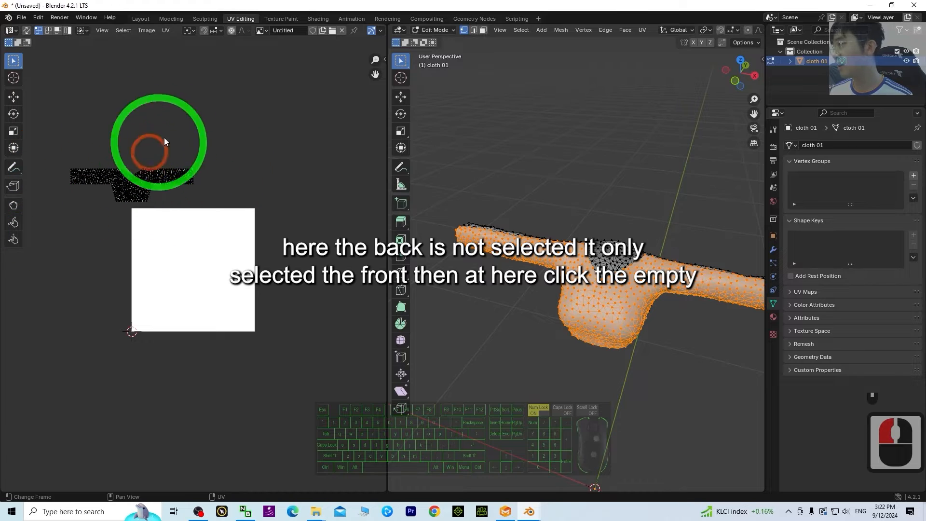
pyautogui.click(218, 123)
pyautogui.press('a')
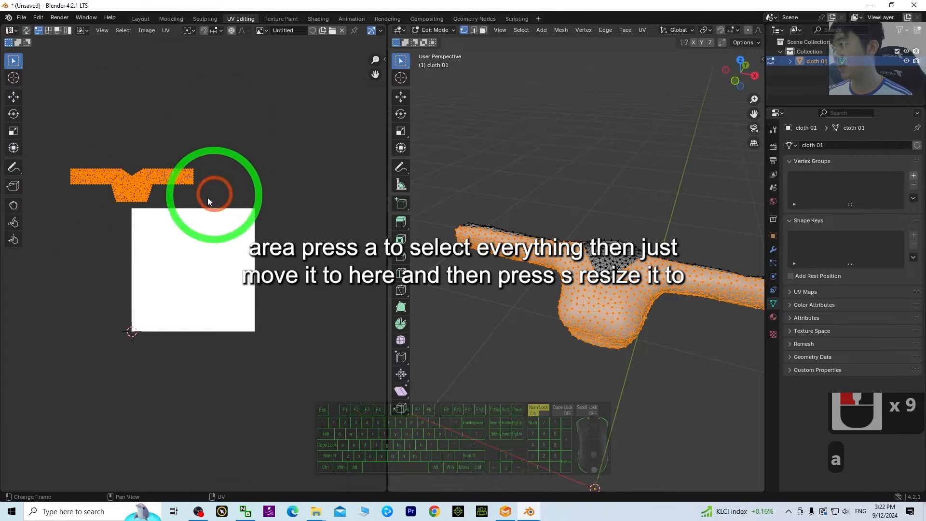
pyautogui.click(13, 97)
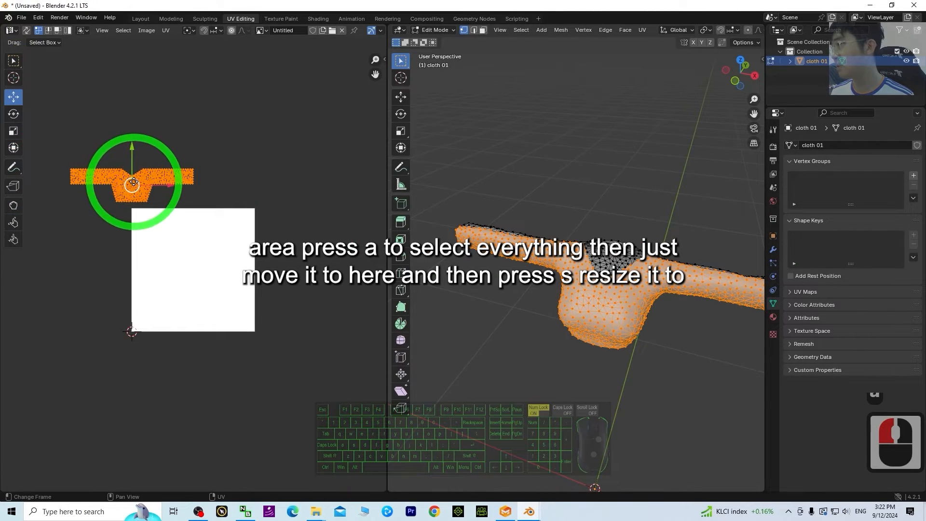
pyautogui.moveTo(133, 184); pyautogui.dragTo(196, 244)
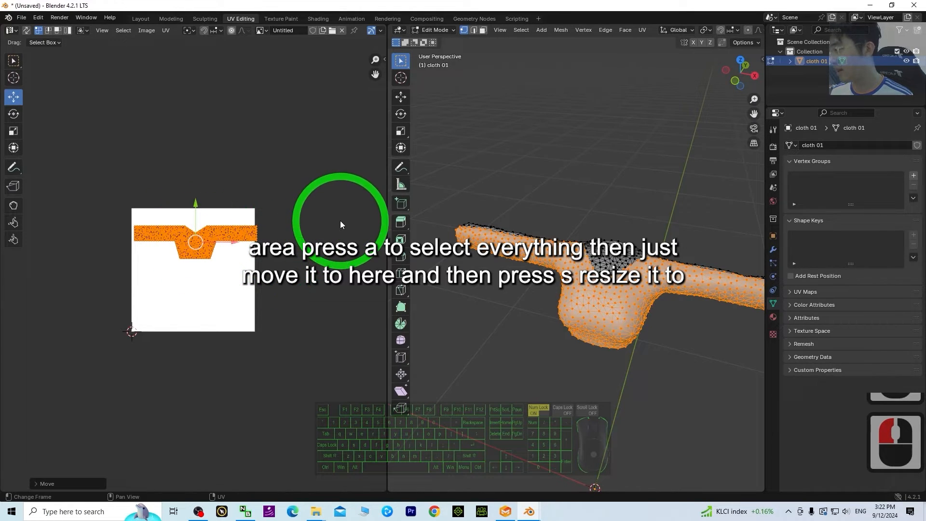
# Step: Scale the front piece's UV island to 0.5 in X, Y and Z
pyautogui.press('s')
pyautogui.click(294, 269)
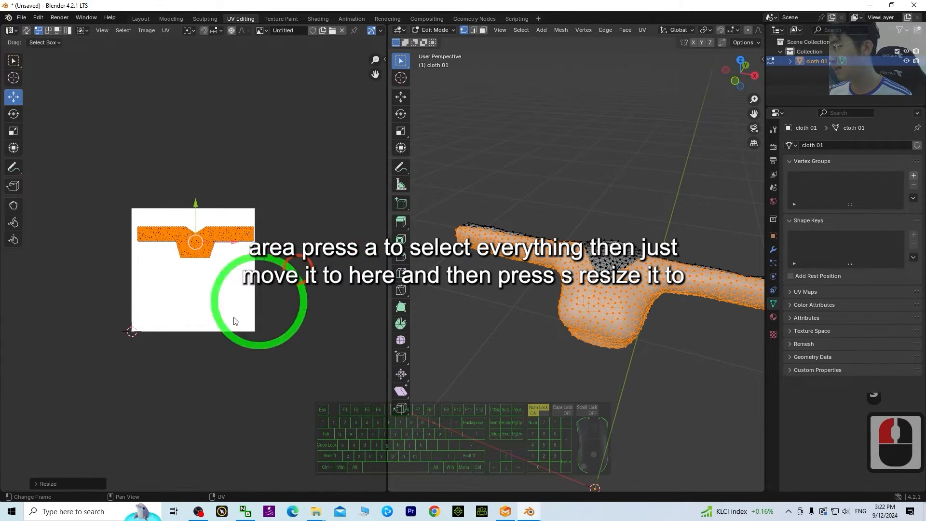
pyautogui.click(63, 480)
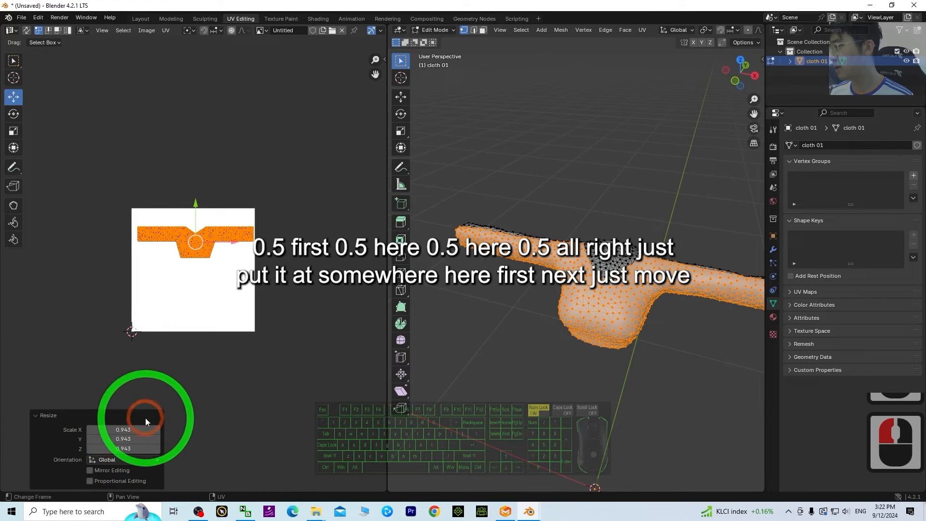
pyautogui.write('0.')
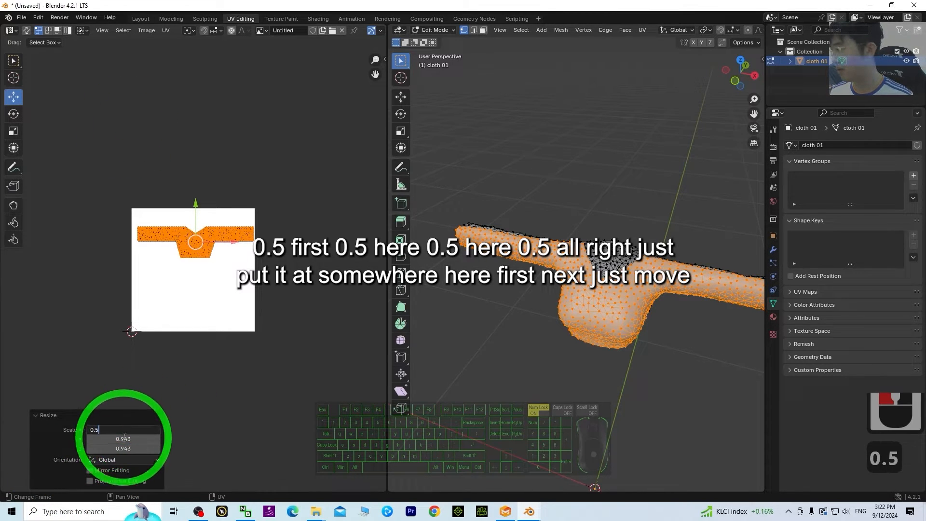
pyautogui.write('5')
pyautogui.doubleClick(123, 438)
pyautogui.write('0.5')
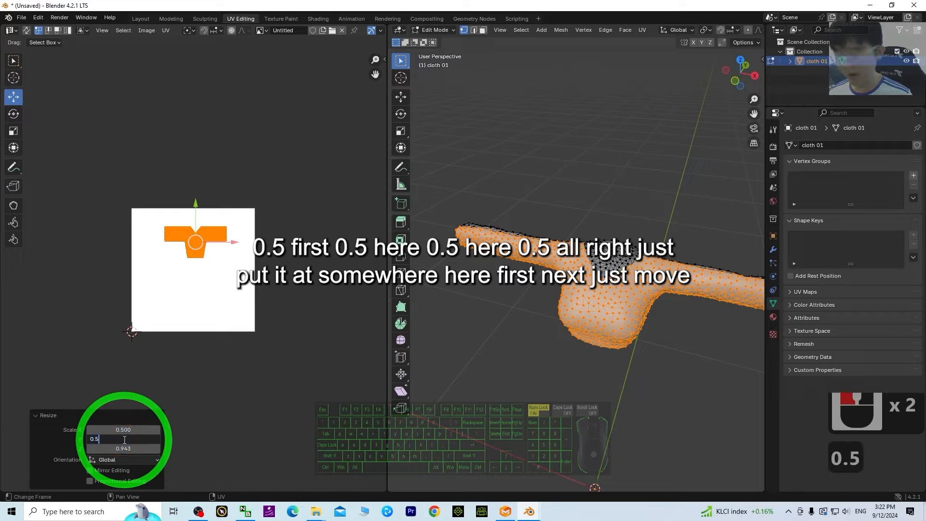
pyautogui.click(123, 448)
pyautogui.write('0.500')
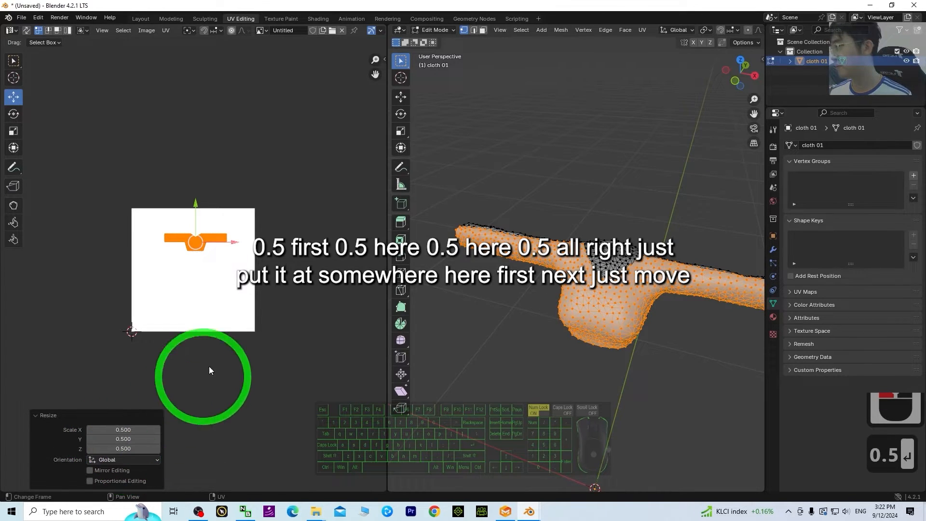
# Step: Move the front piece's UV island up near the upper edge of the white image and deselect it
pyautogui.scroll(3, 269, 197)
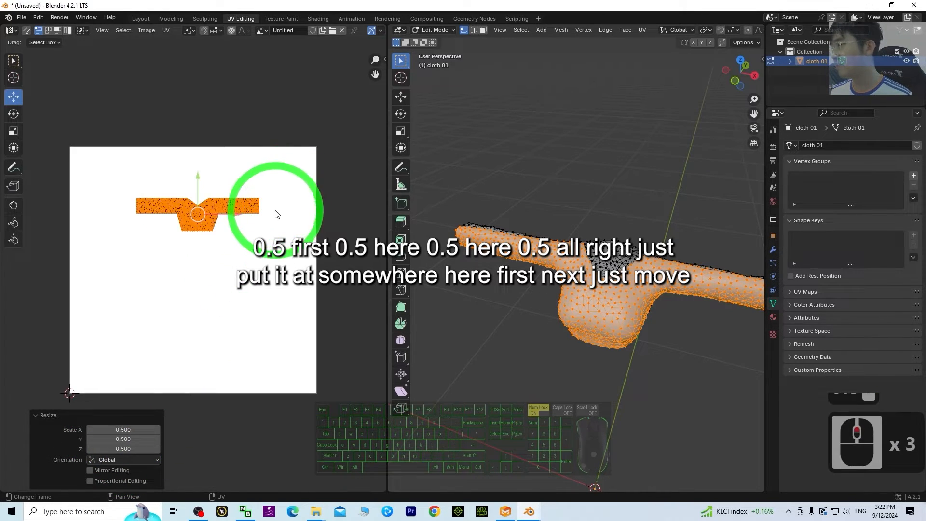
pyautogui.moveTo(216, 228); pyautogui.dragTo(219, 146)
pyautogui.click(233, 117)
# Step: Clear the mesh selection and select only the linked back piece of the garment
pyautogui.moveTo(695, 406); pyautogui.dragTo(657, 307, button='middle')
pyautogui.click(559, 242)
pyautogui.click(609, 269)
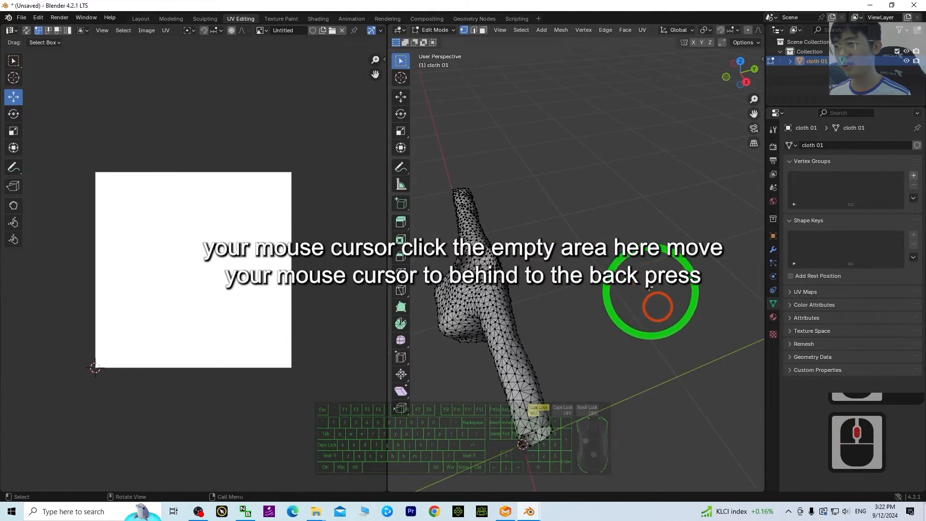
pyautogui.tripleClick(645, 270)
pyautogui.click(713, 291)
pyautogui.moveTo(713, 291); pyautogui.dragTo(464, 216, button='middle')
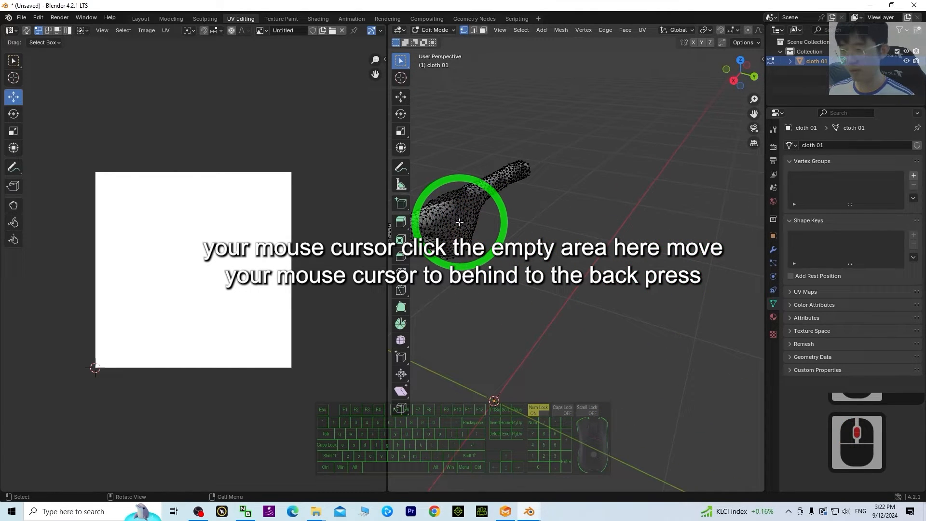
pyautogui.press('l')
pyautogui.moveTo(564, 356); pyautogui.dragTo(434, 289, button='middle')
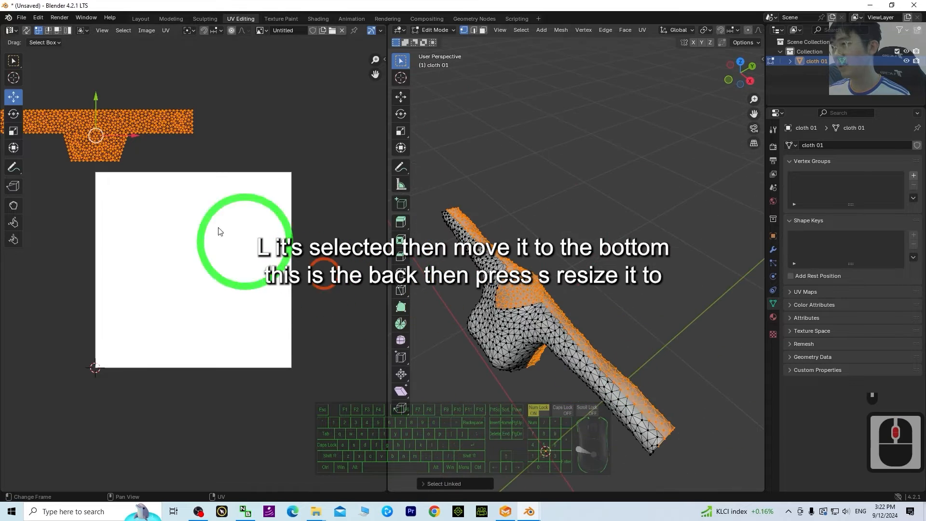
# Step: Move the back piece's UV island onto the lower part of the white image, about 0.5 in X and -0.93 in Y
pyautogui.scroll(-4, 182, 201)
pyautogui.scroll(2, 183, 201)
pyautogui.press('g')
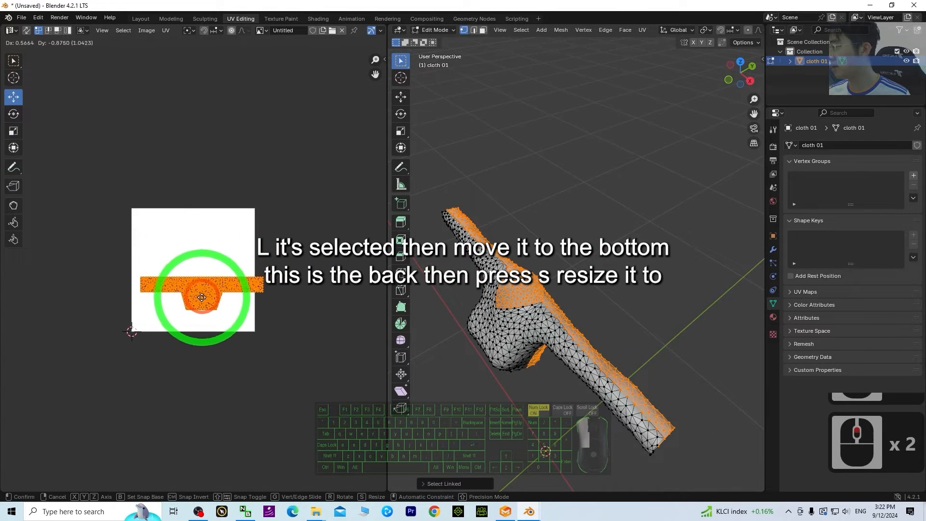
pyautogui.click(194, 303)
# Step: Scale the back piece's UV island to 0.5 in X and Y and deselect it
pyautogui.press('s')
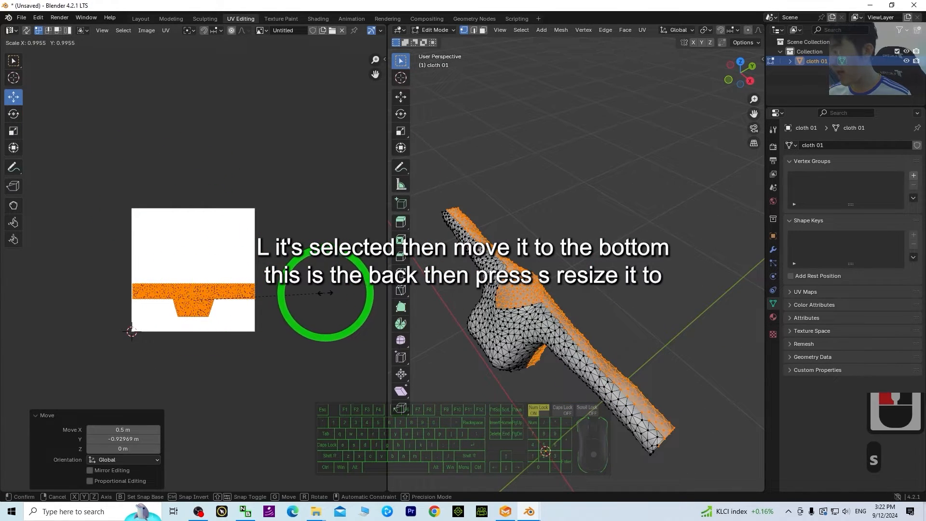
pyautogui.click(316, 302)
pyautogui.doubleClick(116, 428)
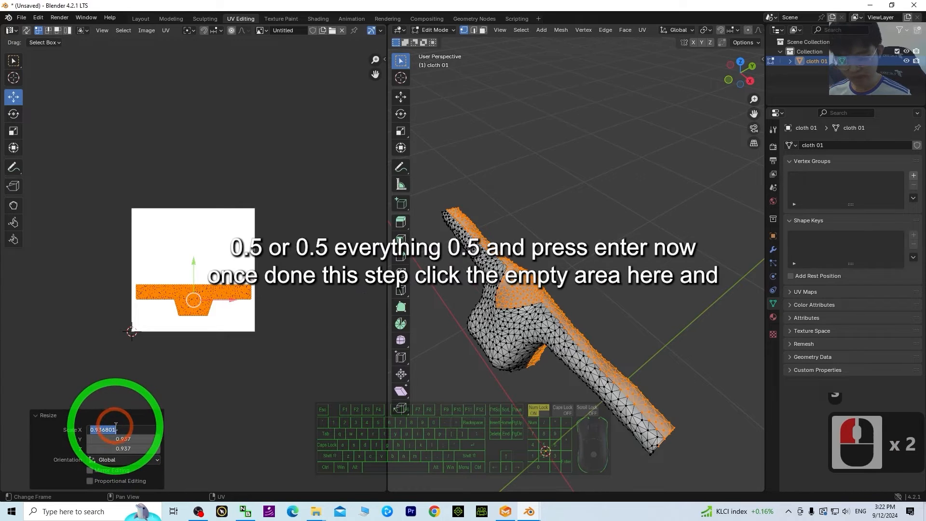
pyautogui.write('0.5')
pyautogui.press('Return')
pyautogui.click(132, 440)
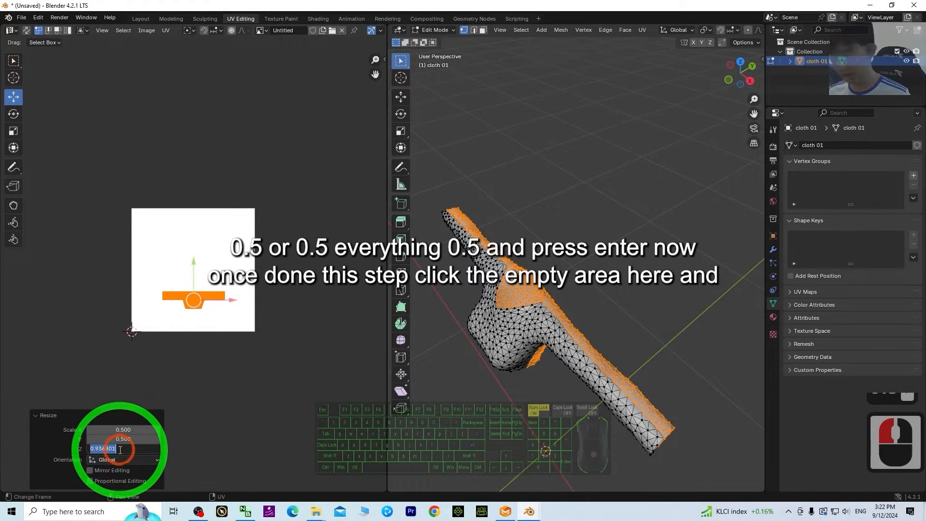
pyautogui.click(352, 317)
# Step: Clear the mesh selection in the 3D view and select the entire garment mesh to display both UV islands
pyautogui.moveTo(548, 470); pyautogui.dragTo(589, 407, button='middle')
pyautogui.click(550, 366)
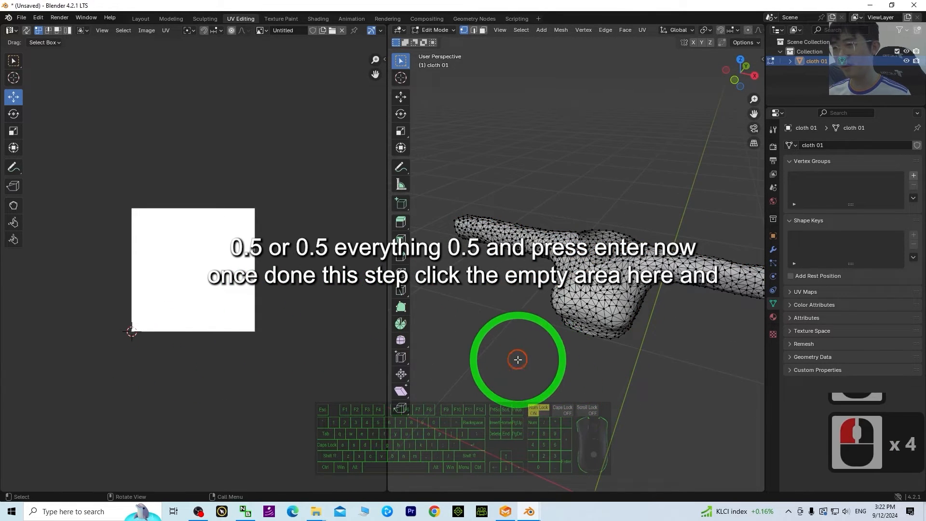
pyautogui.press('a')
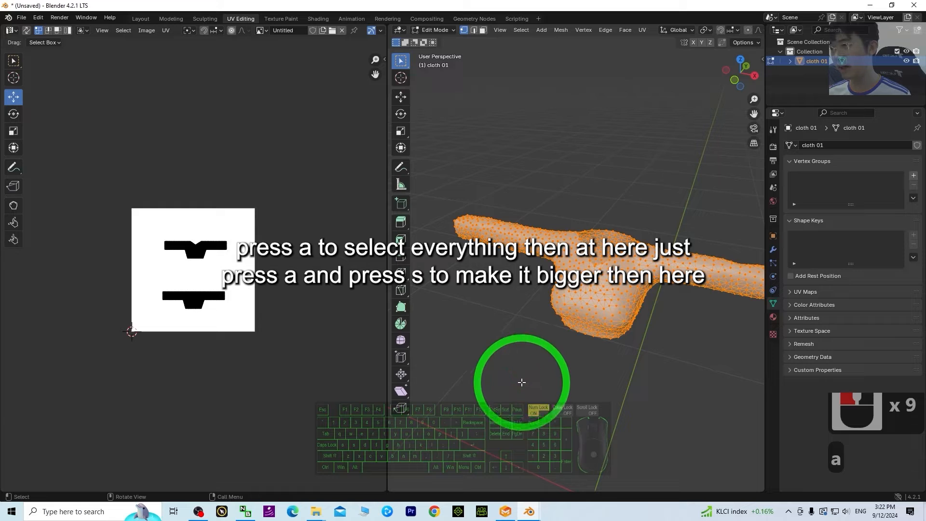
# Step: Select both UV islands and enlarge them together to about four-fifths of the white image's width, leaving them deselected
pyautogui.click(331, 258)
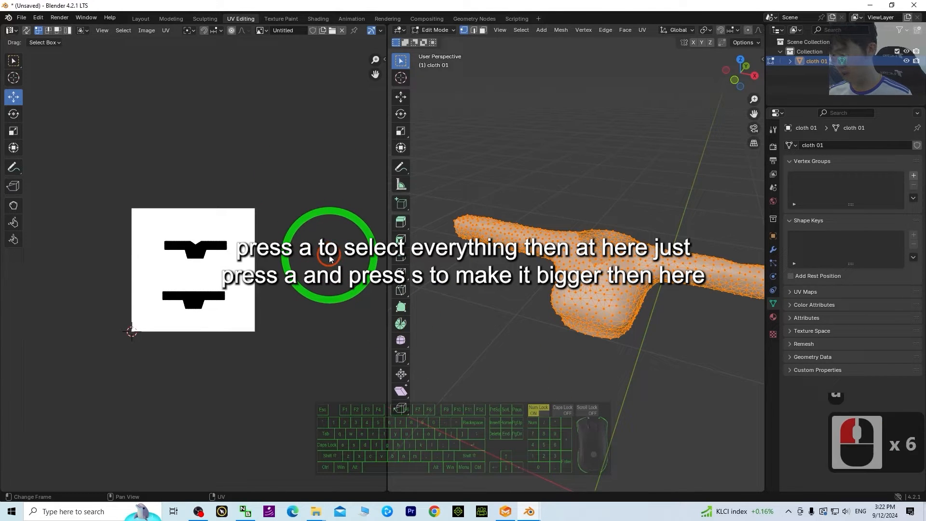
pyautogui.press('a')
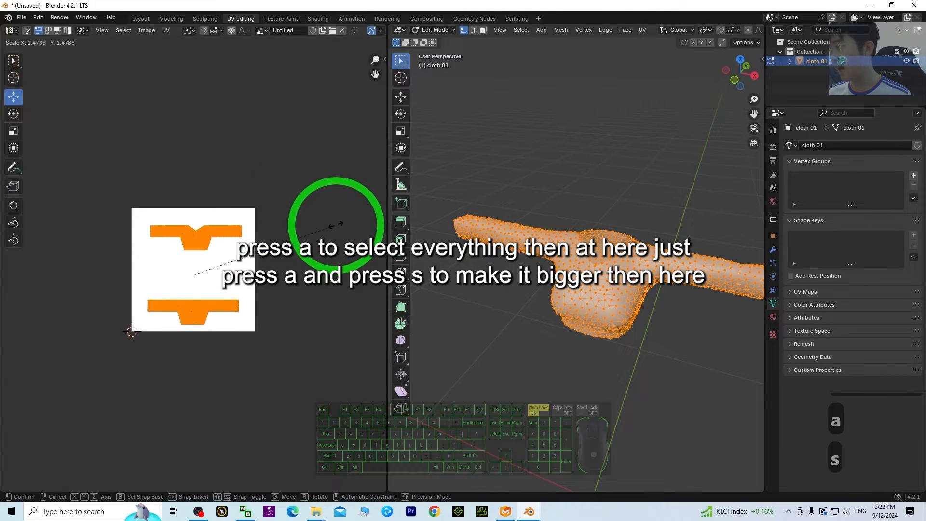
pyautogui.click(355, 222)
pyautogui.click(136, 176)
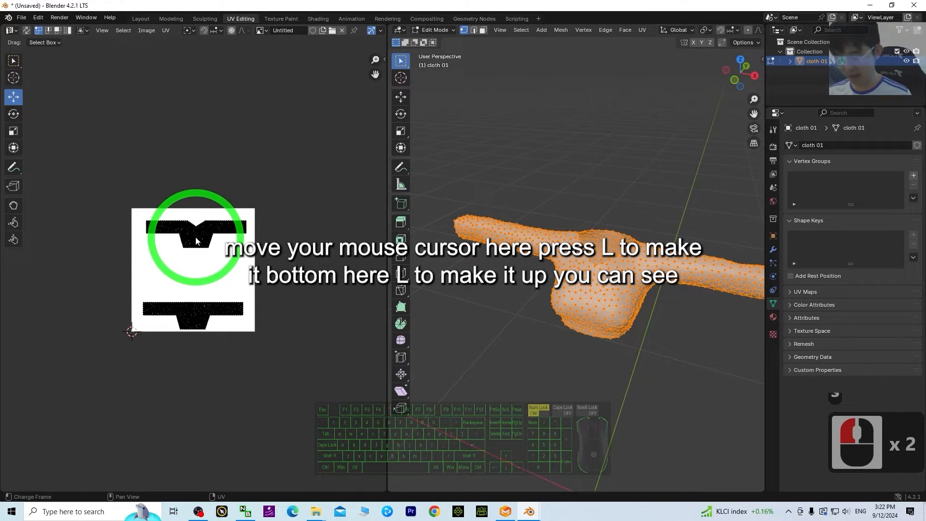
# Step: Move the front piece's UV island slightly down and the back piece's island slightly up, within the white image
pyautogui.press('l')
pyautogui.moveTo(197, 237); pyautogui.dragTo(193, 251)
pyautogui.click(279, 325)
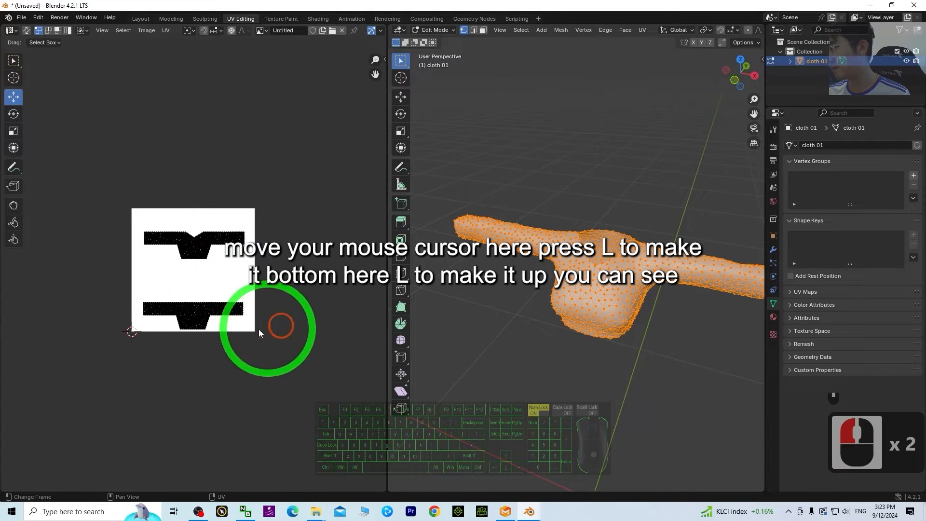
pyautogui.press('l')
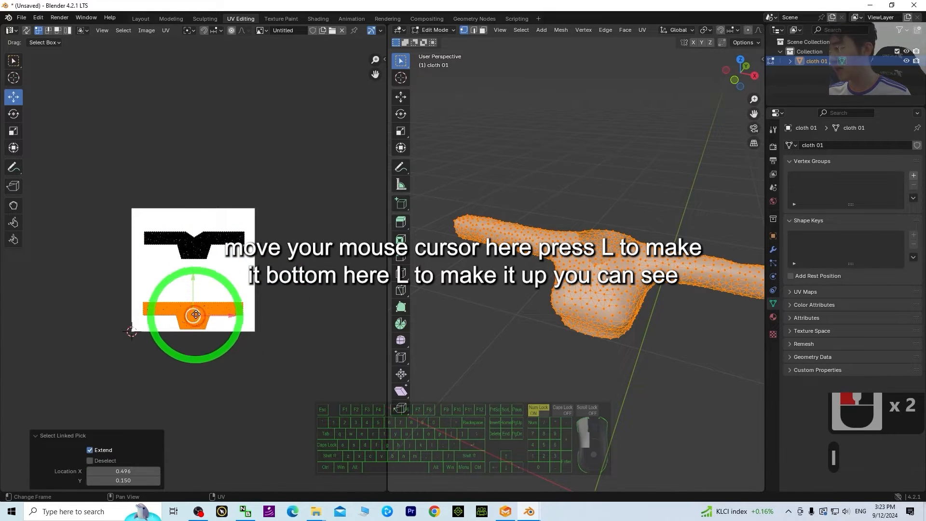
pyautogui.moveTo(195, 314); pyautogui.dragTo(197, 299)
pyautogui.click(309, 263)
pyautogui.scroll(4, 206, 270)
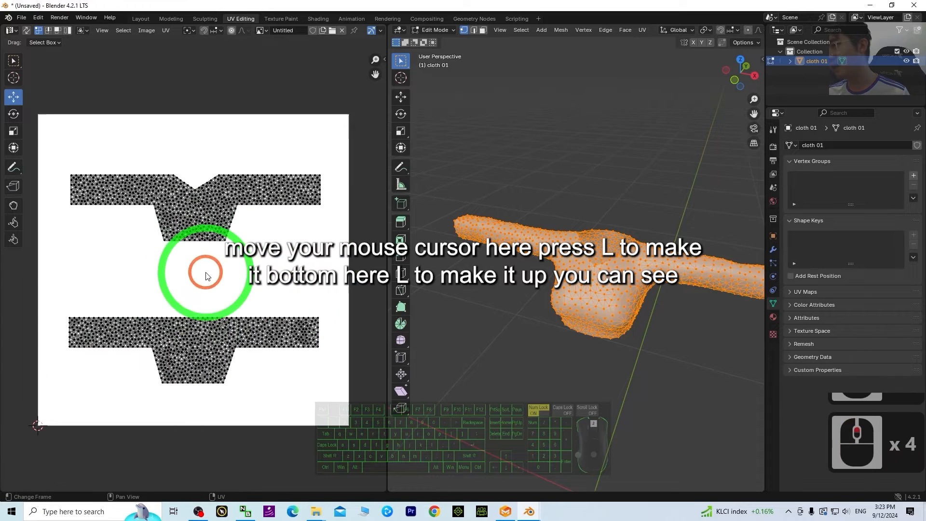
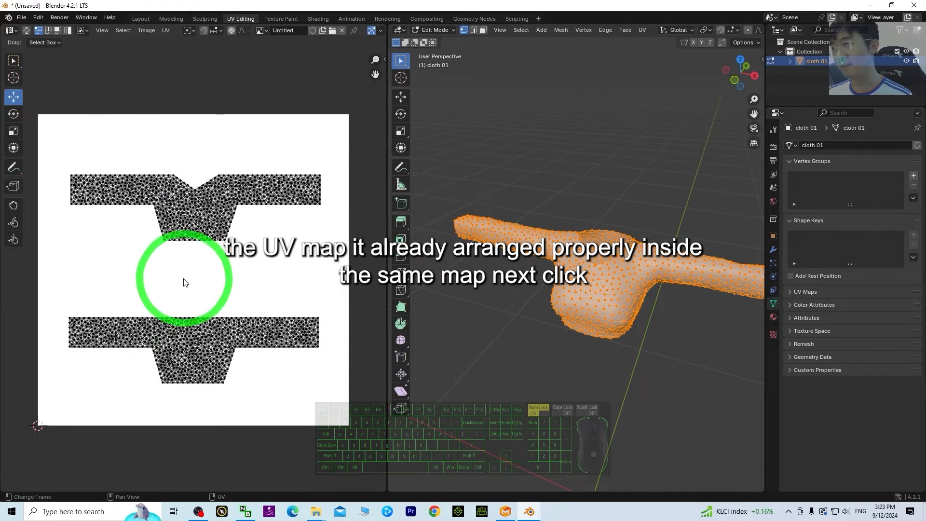
# Step: Reselect the whole garment mesh in the 3D view so the UV layout includes both pieces
pyautogui.click(662, 399)
pyautogui.click(564, 379)
pyautogui.click(564, 379)
pyautogui.click(564, 379)
pyautogui.click(564, 379)
pyautogui.click(564, 379)
pyautogui.press('a')
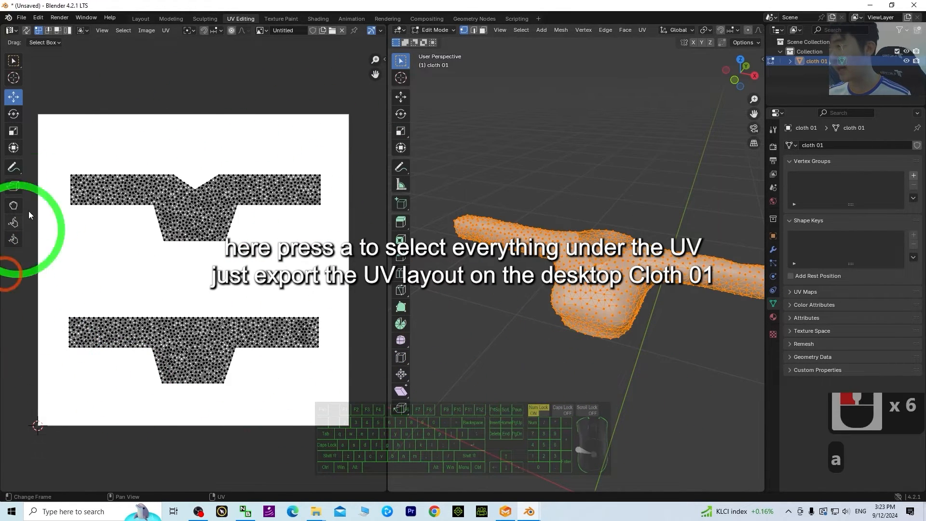
pyautogui.scroll(-3, 252, 222)
pyautogui.scroll(3, 246, 207)
# Step: Start a UV layout export and set the Desktop as its destination folder
pyautogui.click(166, 29)
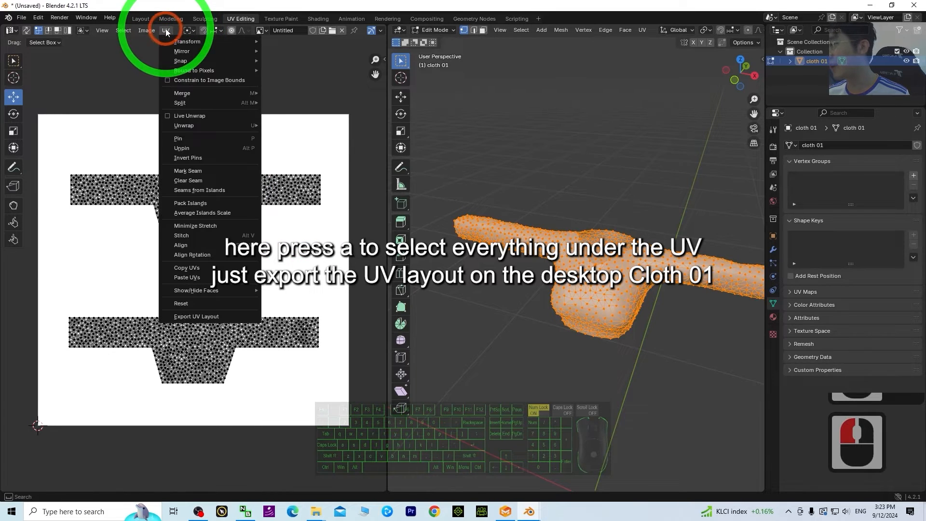
pyautogui.click(188, 31)
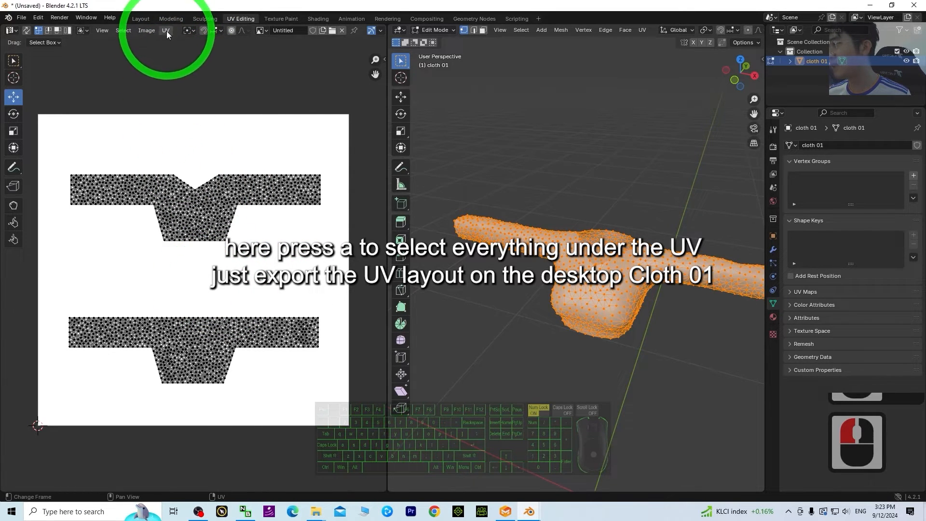
pyautogui.click(166, 31)
pyautogui.click(184, 309)
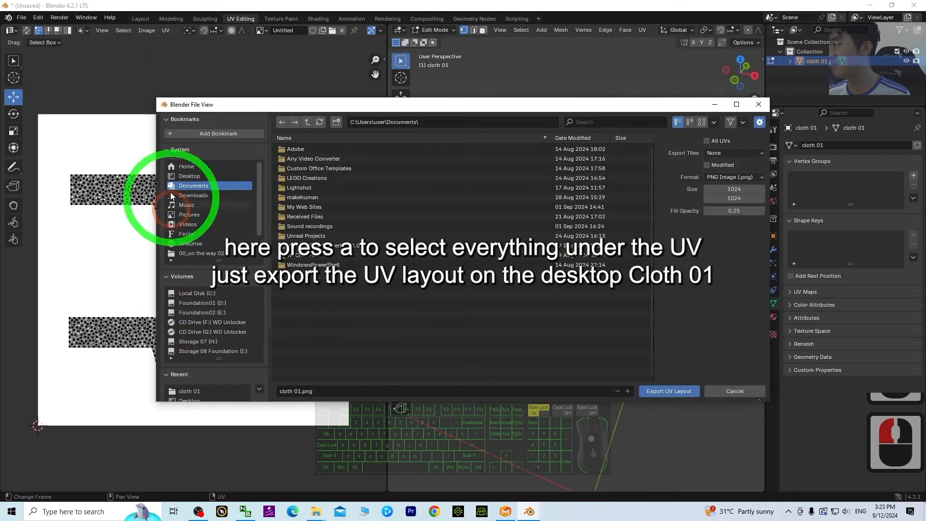
pyautogui.click(188, 176)
# Step: Name the export file "cloth 01 UV layout.png" and export the UV layout
pyautogui.click(307, 391)
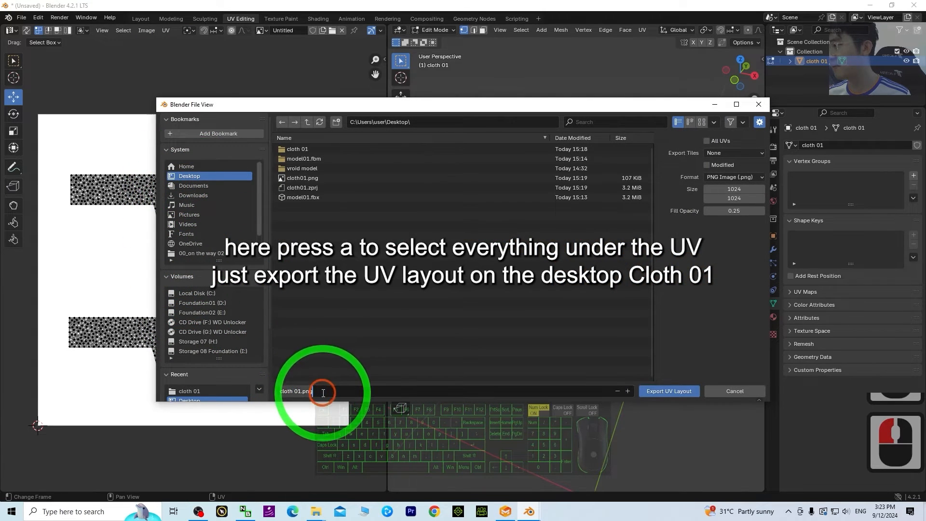
pyautogui.click(300, 392)
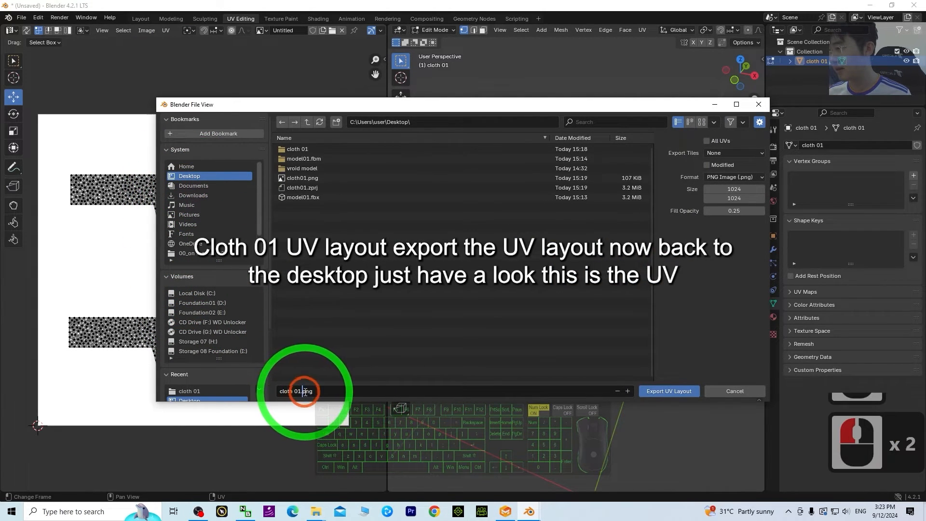
pyautogui.click(301, 391)
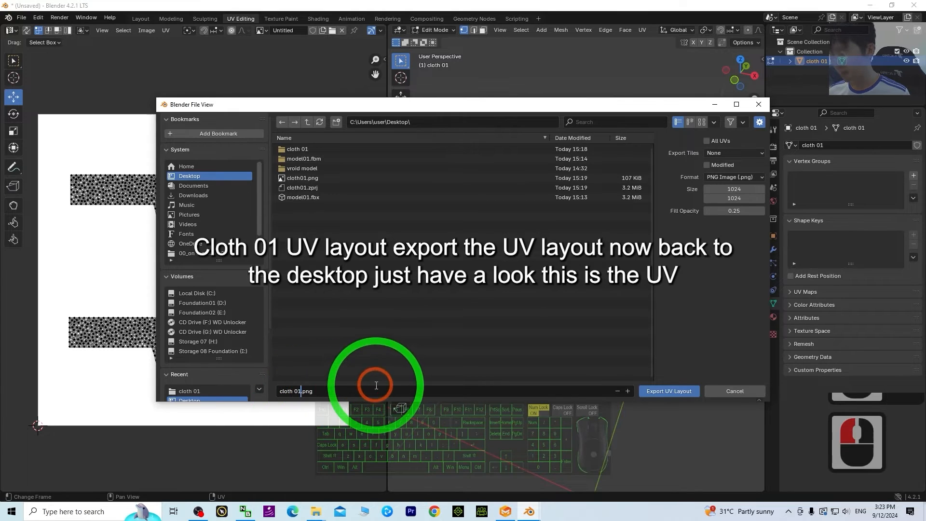
pyautogui.write('UV layout')
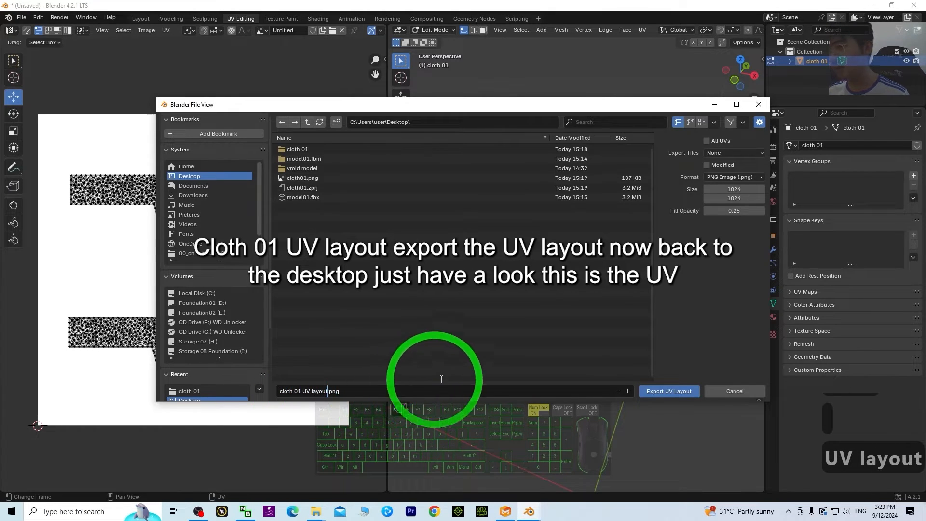
pyautogui.doubleClick(658, 391)
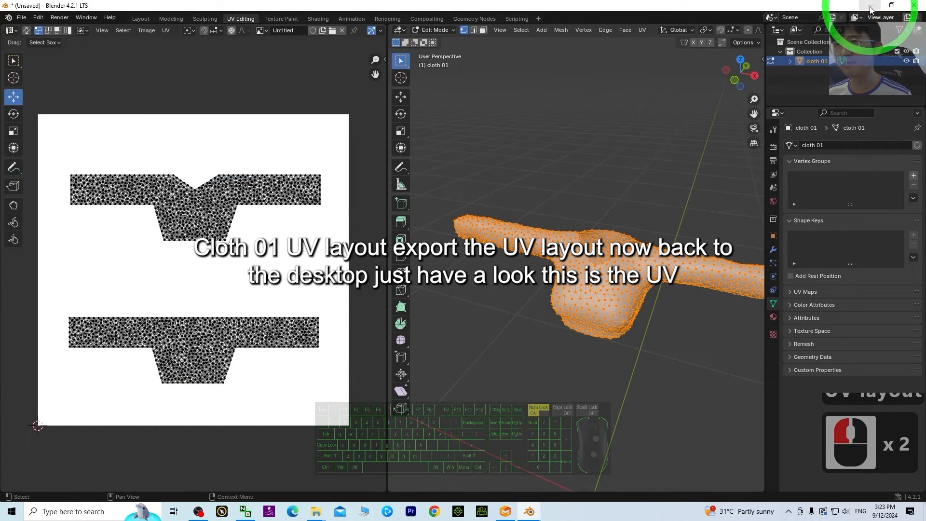
# Step: Switch to the Windows desktop and close the cloth 01 folder window
pyautogui.click(870, 6)
pyautogui.click(871, 6)
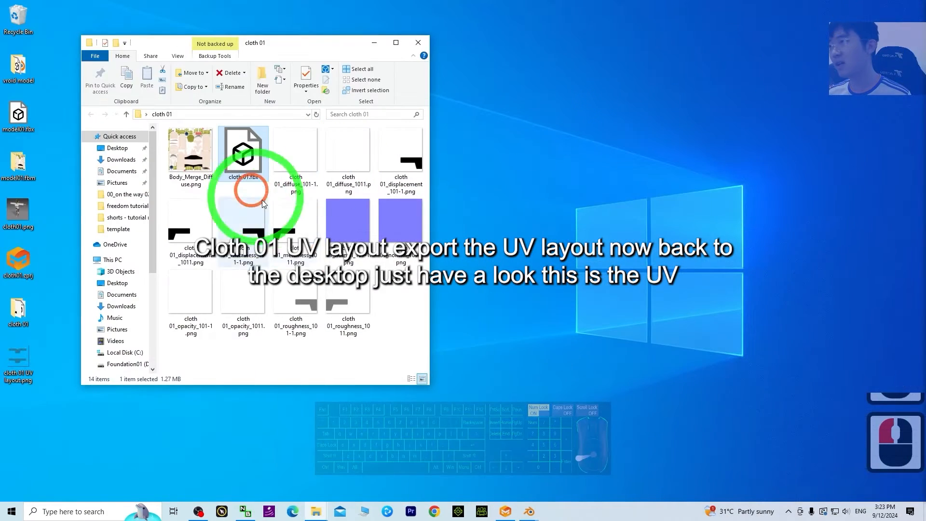
pyautogui.click(418, 43)
# Step: Open the exported cloth 01 UV layout.png to check the front and back layout, and close the viewer
pyautogui.doubleClick(7, 370)
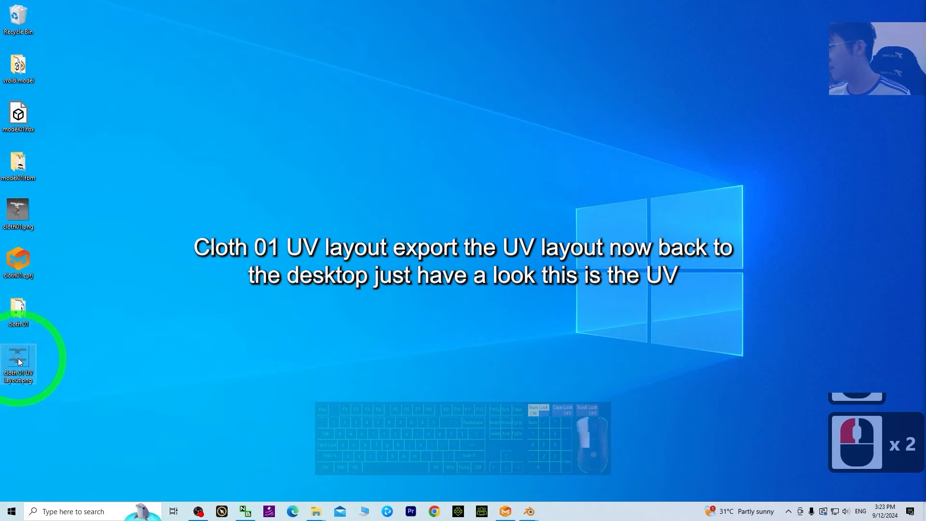
pyautogui.click(113, 369)
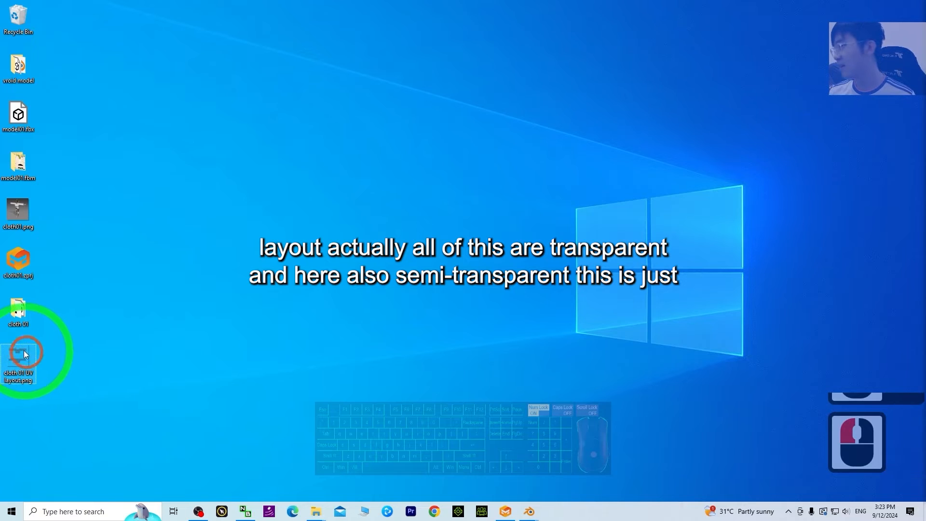
pyautogui.doubleClick(23, 350)
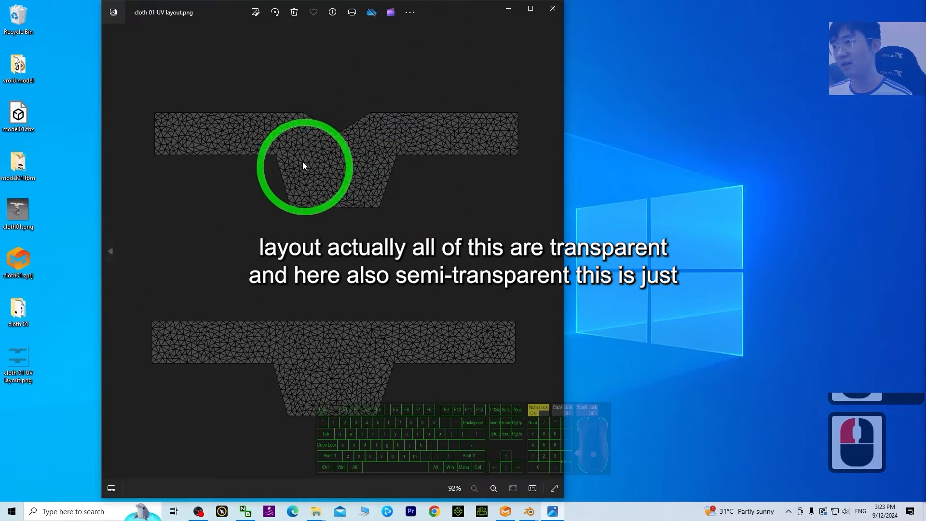
pyautogui.click(550, 11)
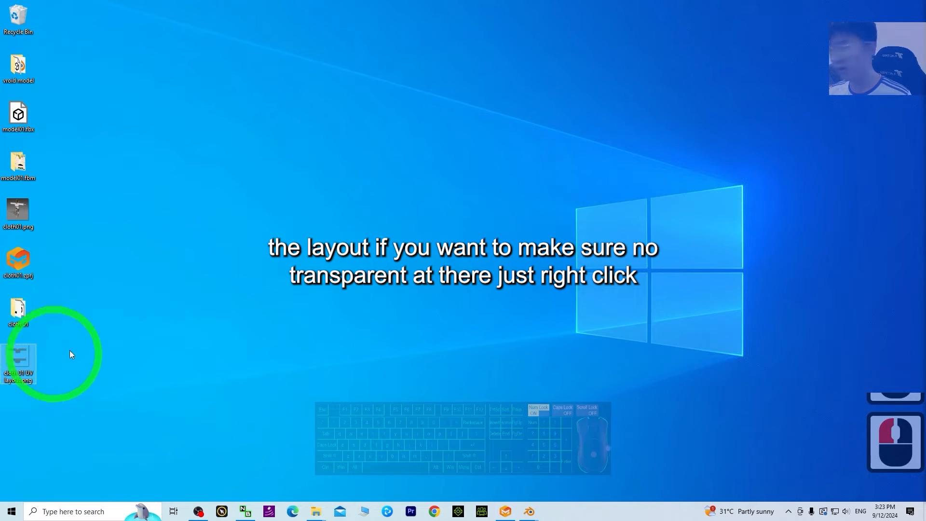
# Step: Duplicate cloth 01 UV layout.png on the desktop
pyautogui.rightClick(14, 363)
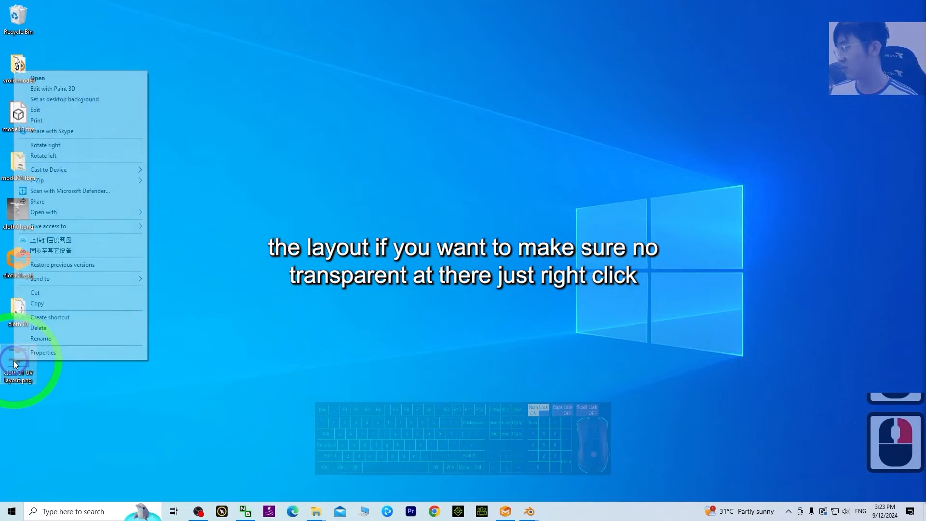
pyautogui.click(183, 333)
pyautogui.click(13, 359)
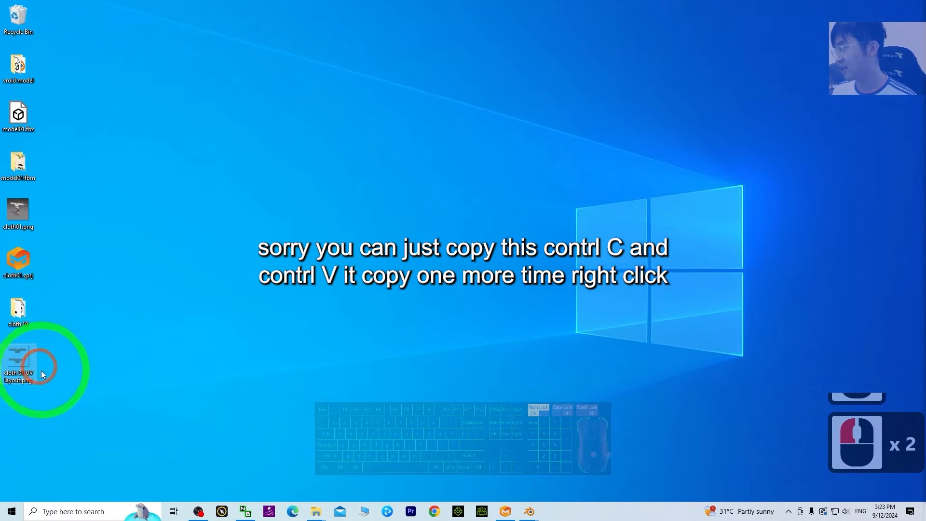
pyautogui.hotkey('ctrl', 'c')
pyautogui.hotkey('ctrl', 'v')
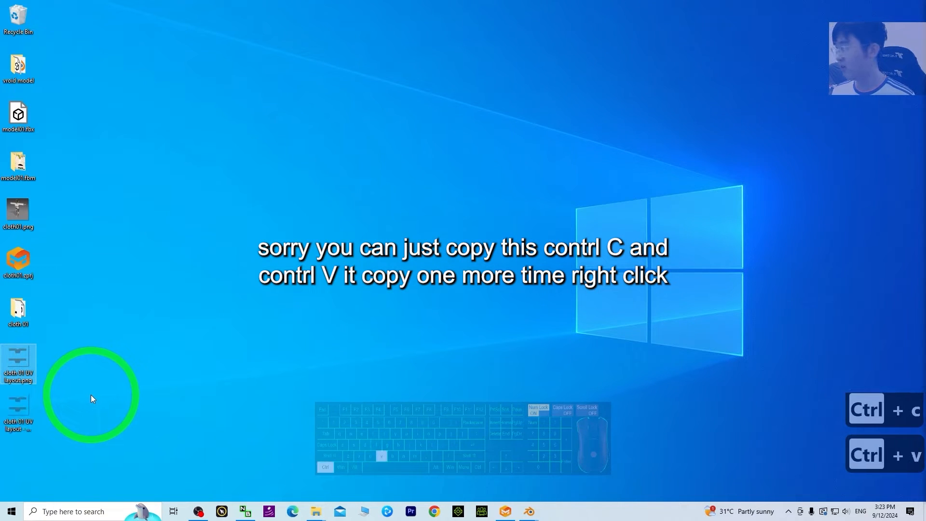
# Step: Open the duplicated UV layout image in Paint and save it to remove its transparency
pyautogui.click(29, 413)
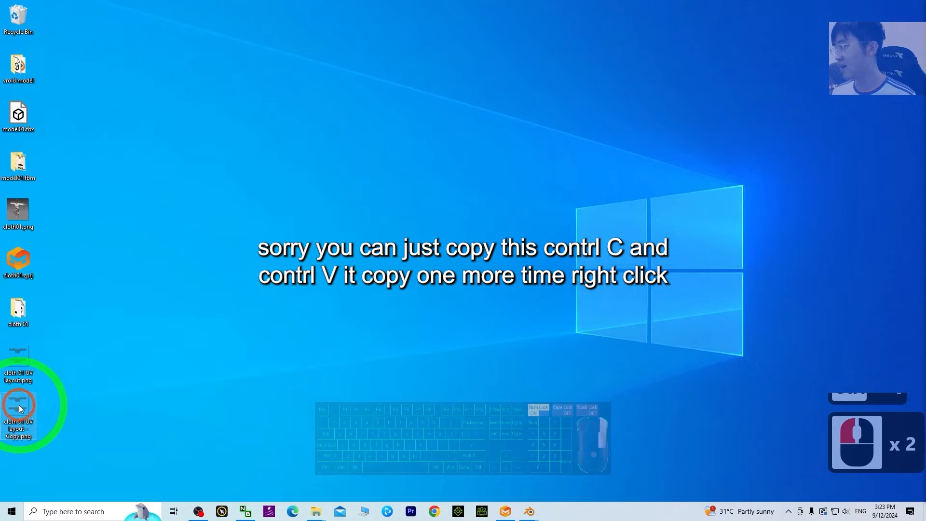
pyautogui.rightClick(19, 405)
pyautogui.click(145, 257)
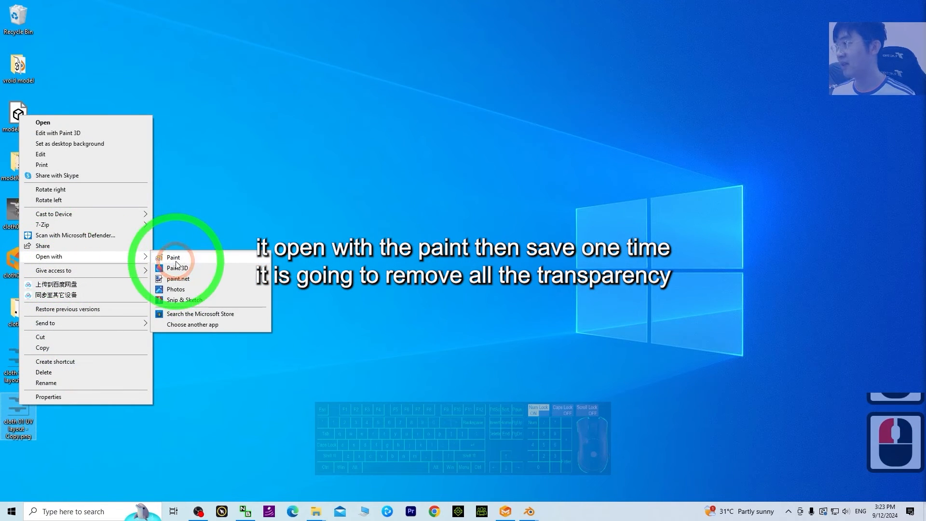
pyautogui.click(173, 258)
pyautogui.scroll(-4, 325, 268)
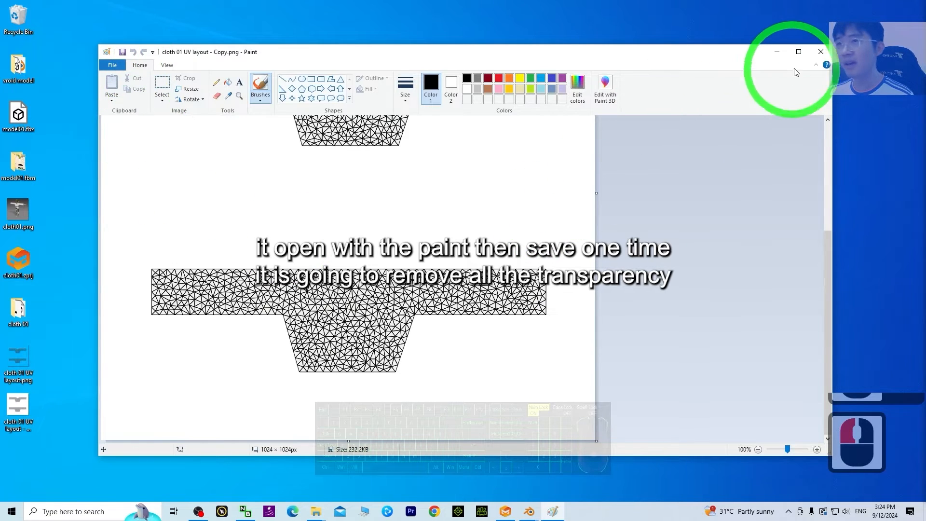
pyautogui.scroll(4, 438, 244)
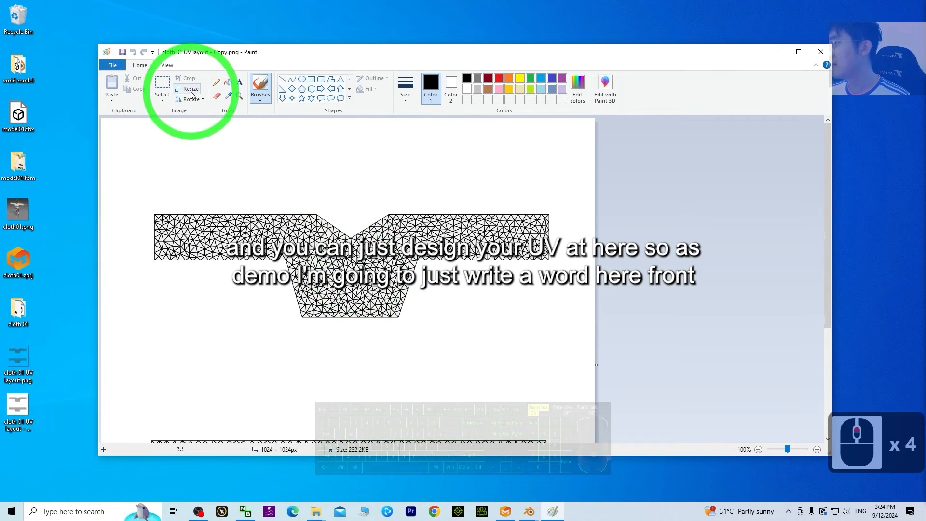
# Step: Add the text "front" in red to the middle of the front UV island
pyautogui.click(240, 83)
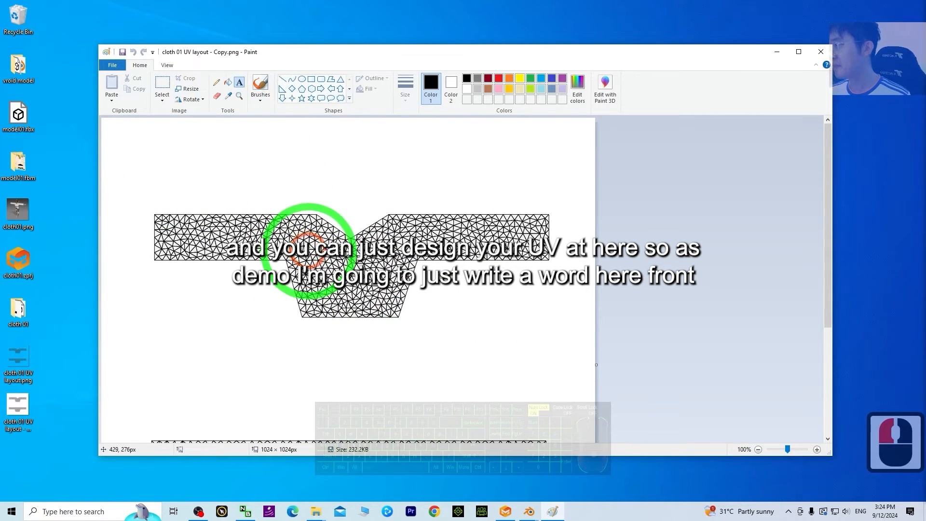
pyautogui.click(311, 264)
pyautogui.click(323, 291)
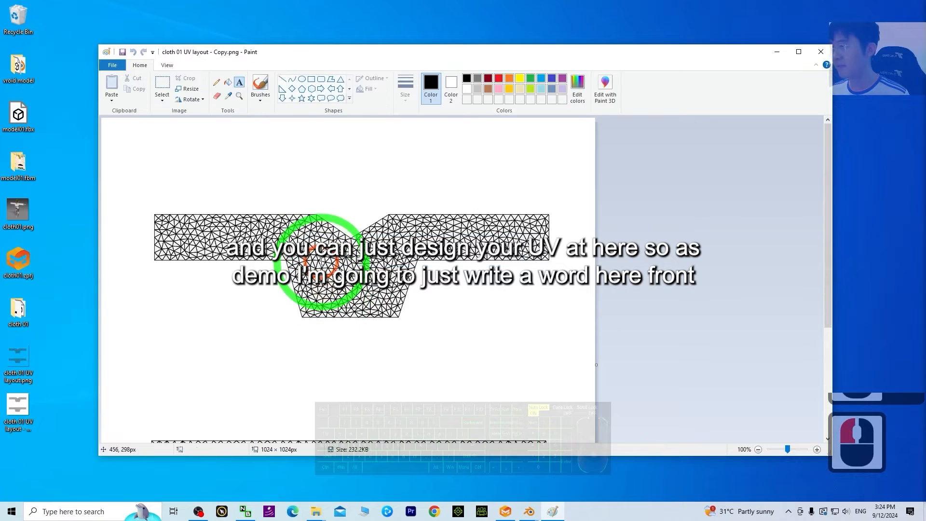
pyautogui.click(325, 263)
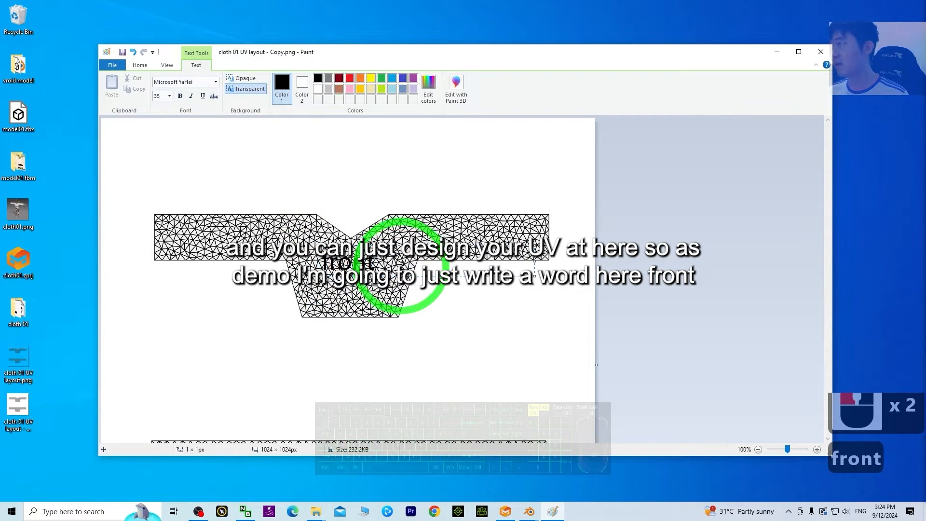
pyautogui.click(350, 78)
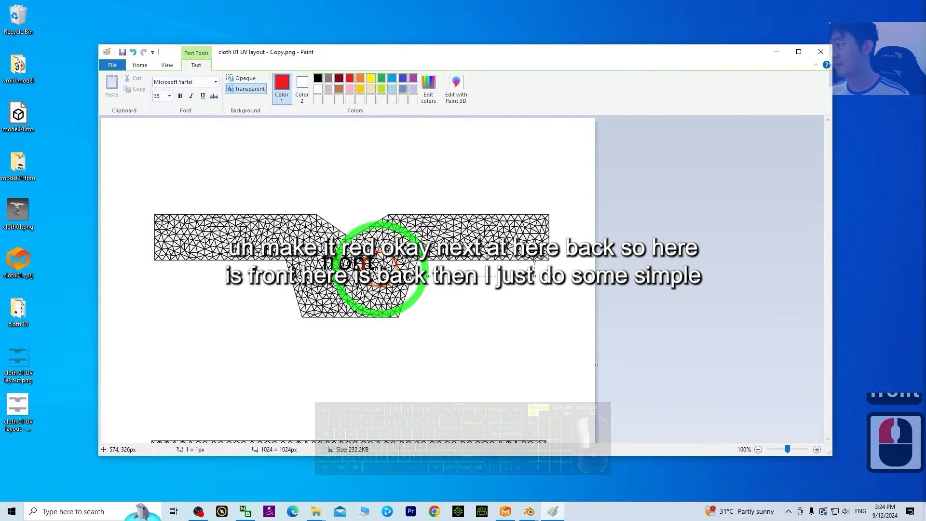
pyautogui.moveTo(380, 269); pyautogui.dragTo(252, 244)
pyautogui.click(350, 80)
pyautogui.click(432, 161)
# Step: Add the red text "back" to the middle of the back UV island
pyautogui.scroll(-3, 455, 315)
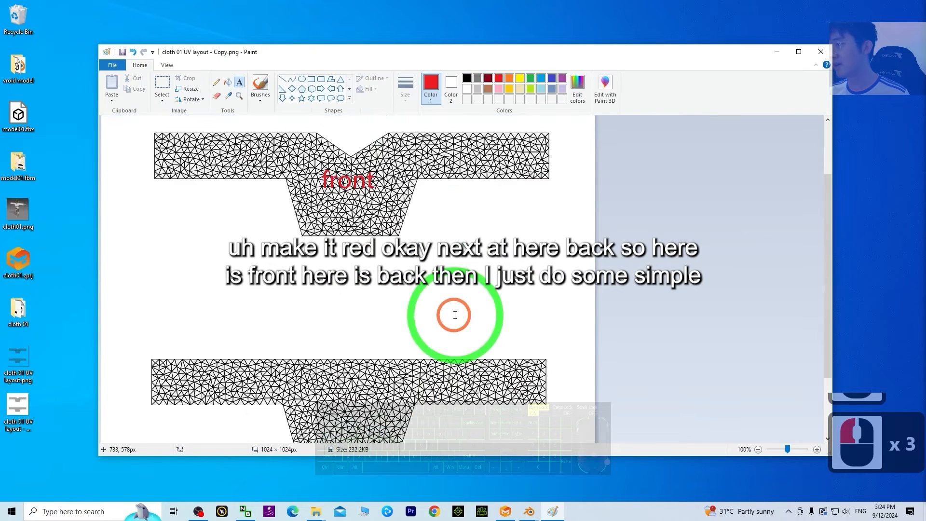
pyautogui.scroll(-1, 455, 315)
pyautogui.click(313, 311)
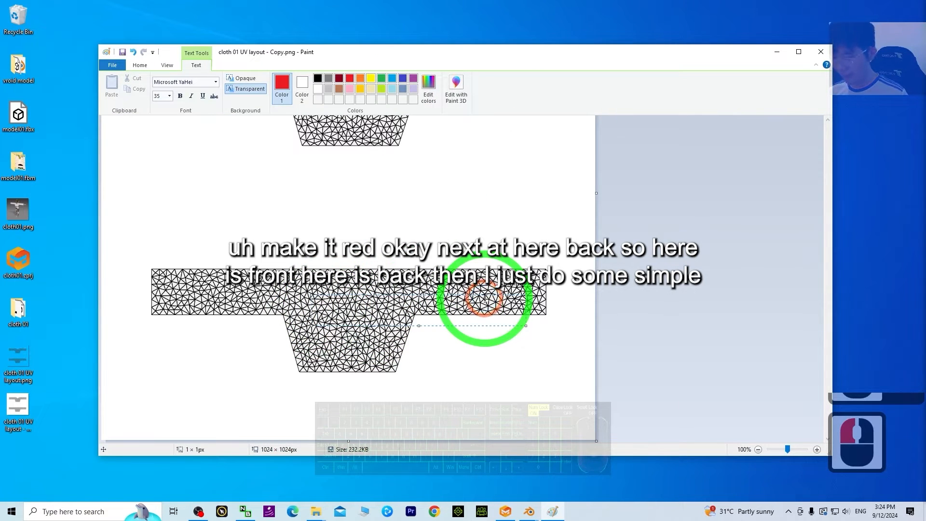
pyautogui.write('back')
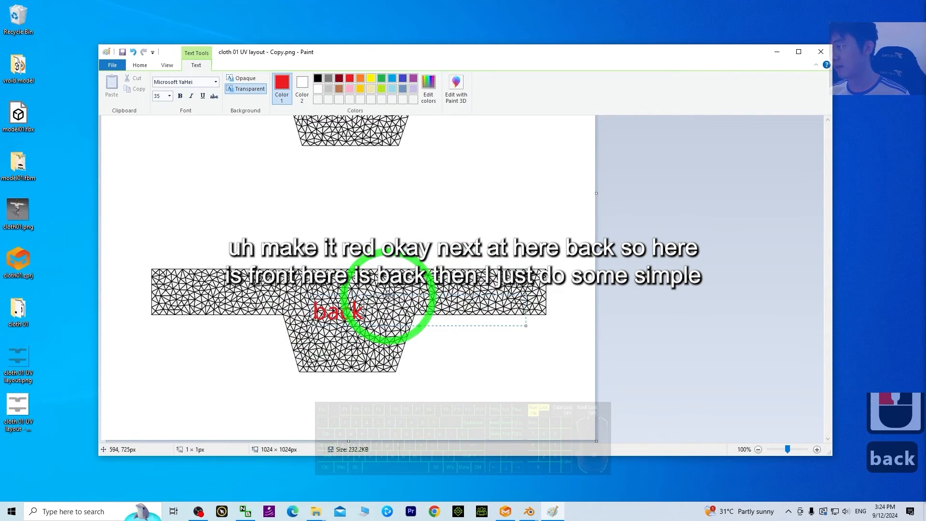
pyautogui.moveTo(395, 298); pyautogui.dragTo(397, 298)
pyautogui.click(436, 219)
# Step: Maximize the window and brush a green scribble on each side of the "front" label
pyautogui.scroll(3, 454, 211)
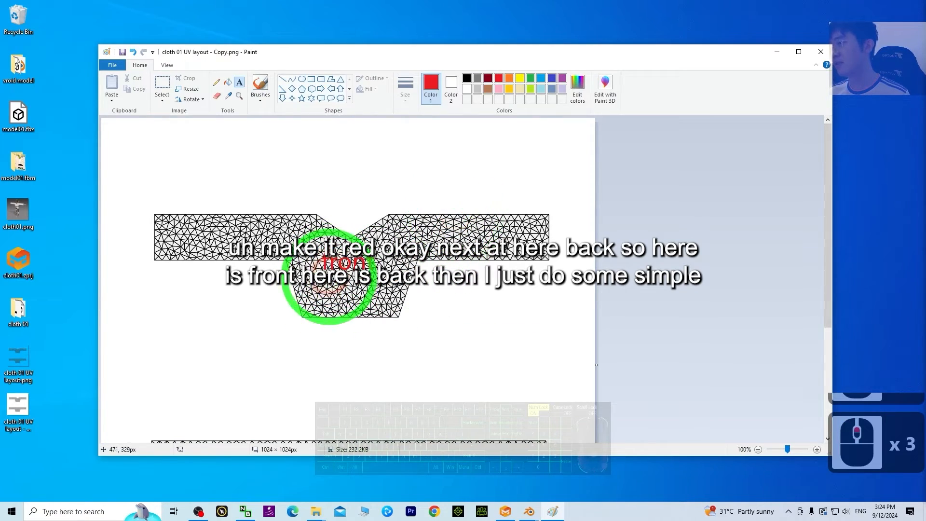
pyautogui.scroll(-3, 376, 318)
pyautogui.scroll(2, 375, 316)
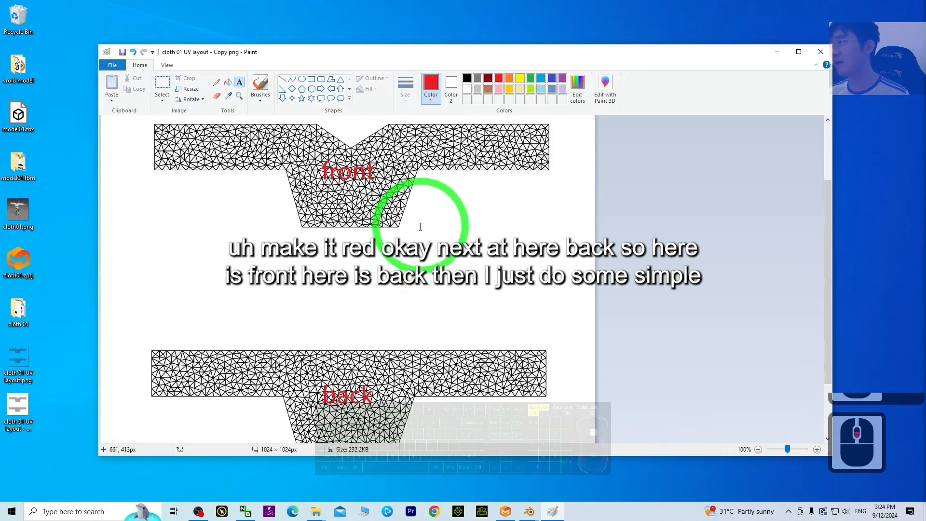
pyautogui.click(799, 52)
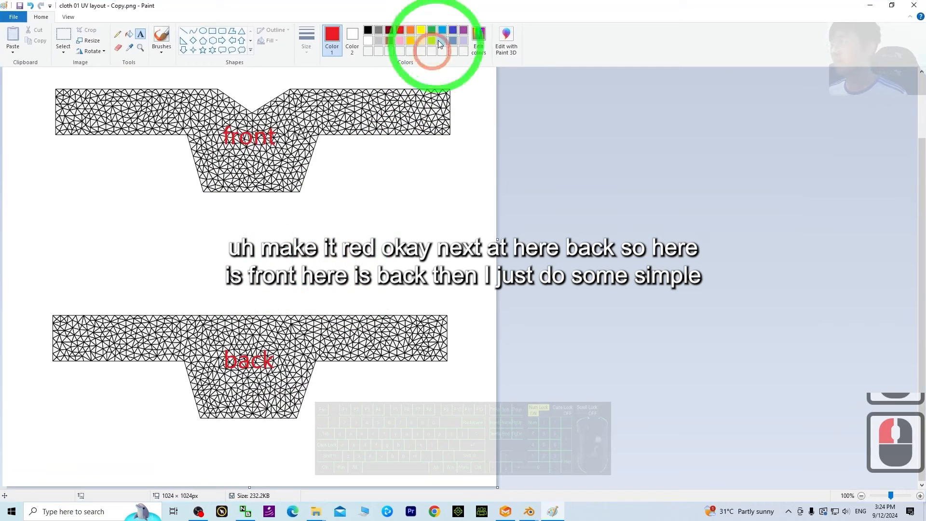
pyautogui.click(432, 31)
pyautogui.click(160, 36)
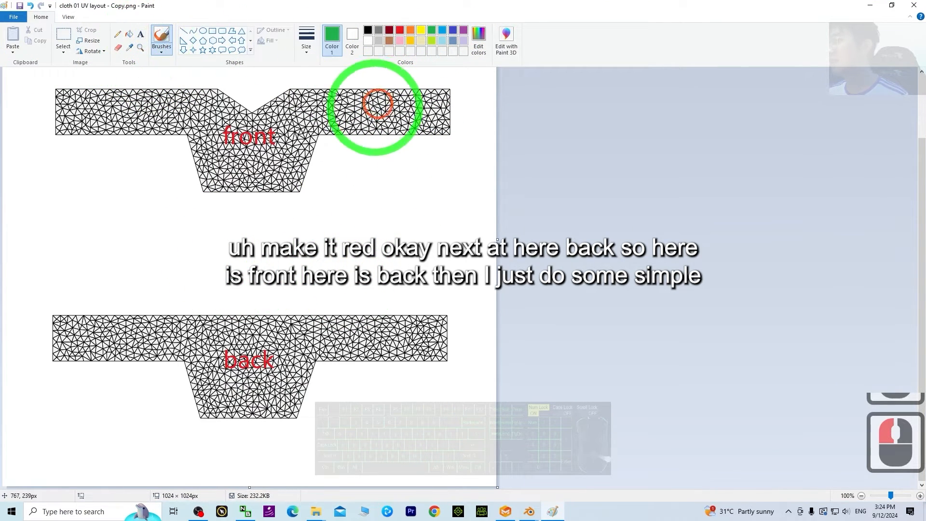
pyautogui.moveTo(292, 111)
pyautogui.mouseDown()
pyautogui.moveTo(292, 126)
pyautogui.moveTo(342, 113)
pyautogui.mouseUp()
pyautogui.moveTo(194, 112)
pyautogui.mouseDown()
pyautogui.moveTo(145, 103)
pyautogui.moveTo(136, 116)
pyautogui.mouseUp()
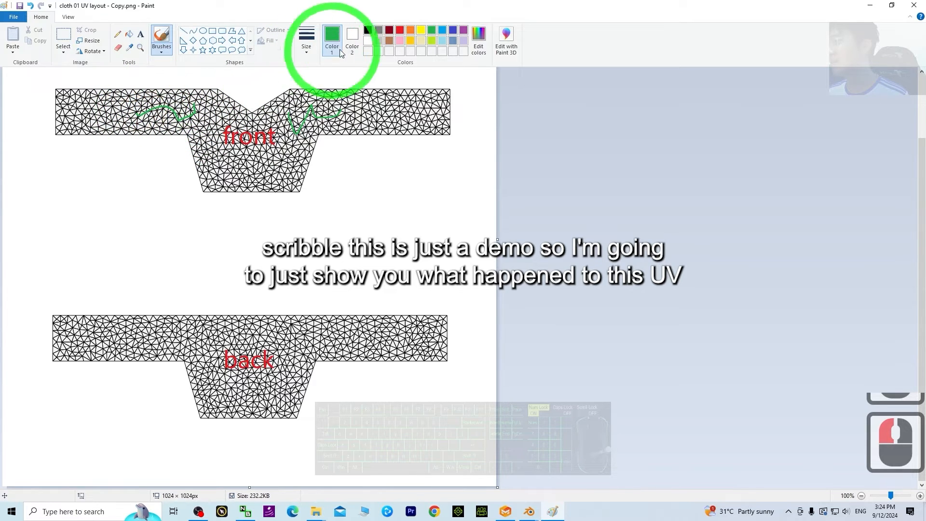
# Step: Brush a light blue scribble on each side of the "back" label
pyautogui.click(411, 30)
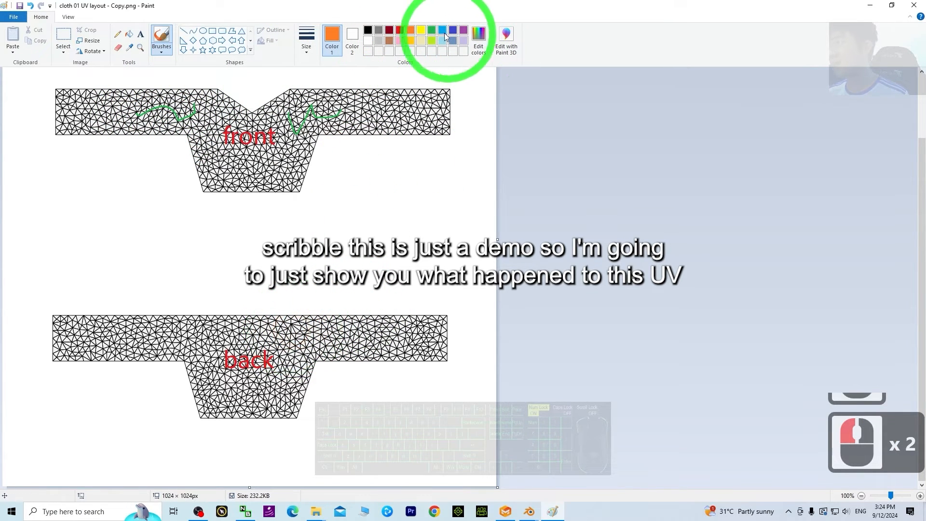
pyautogui.click(442, 33)
pyautogui.moveTo(292, 328)
pyautogui.mouseDown()
pyautogui.moveTo(312, 341)
pyautogui.moveTo(343, 337)
pyautogui.mouseUp()
pyautogui.moveTo(197, 330)
pyautogui.mouseDown()
pyautogui.moveTo(162, 333)
pyautogui.moveTo(158, 343)
pyautogui.mouseUp()
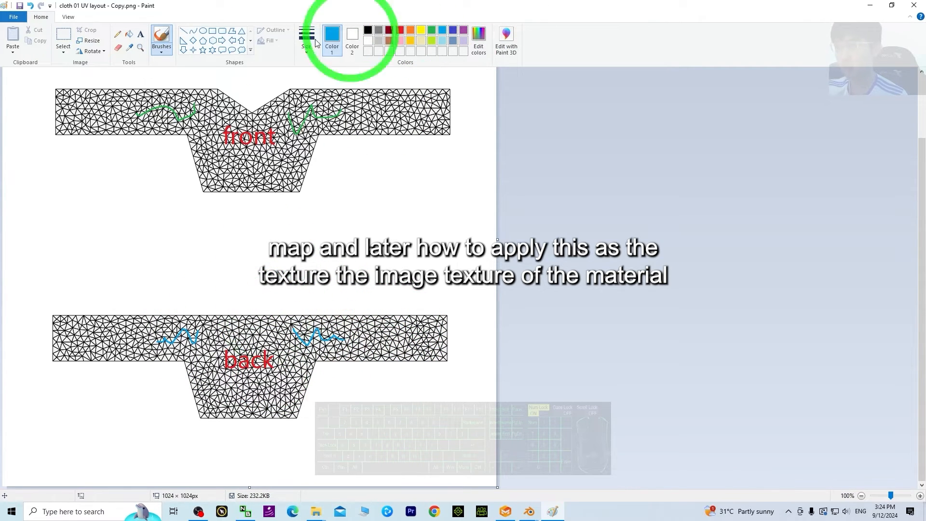
# Step: Save and close the painted UV layout copy, and switch to Blender
pyautogui.click(21, 5)
pyautogui.click(919, 6)
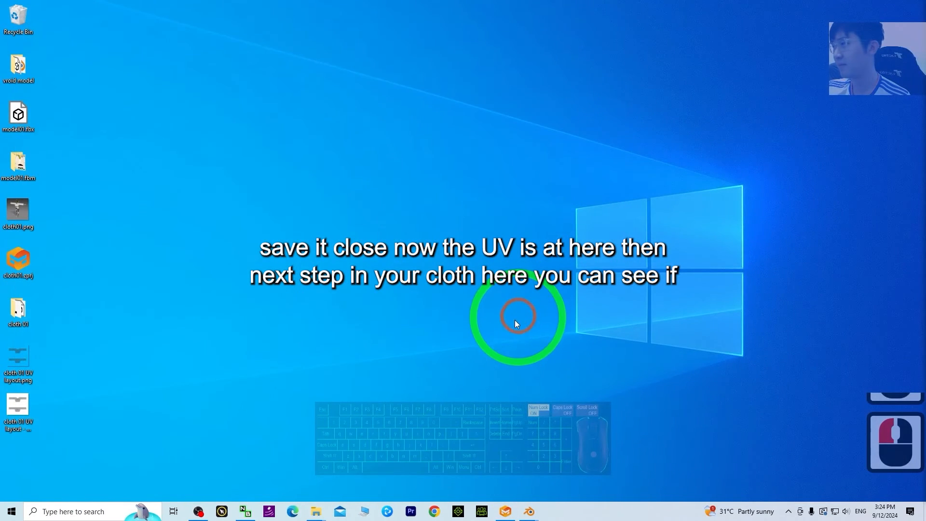
pyautogui.doubleClick(20, 409)
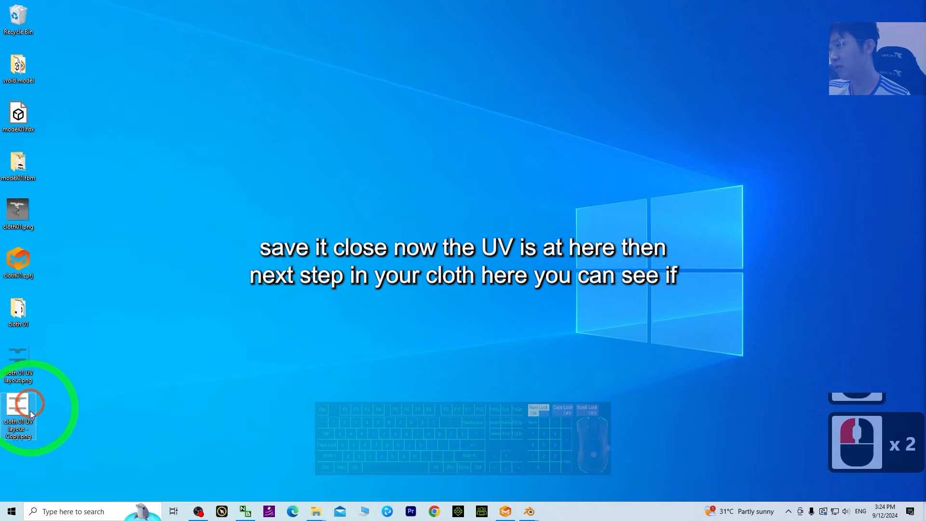
pyautogui.click(530, 512)
pyautogui.click(566, 469)
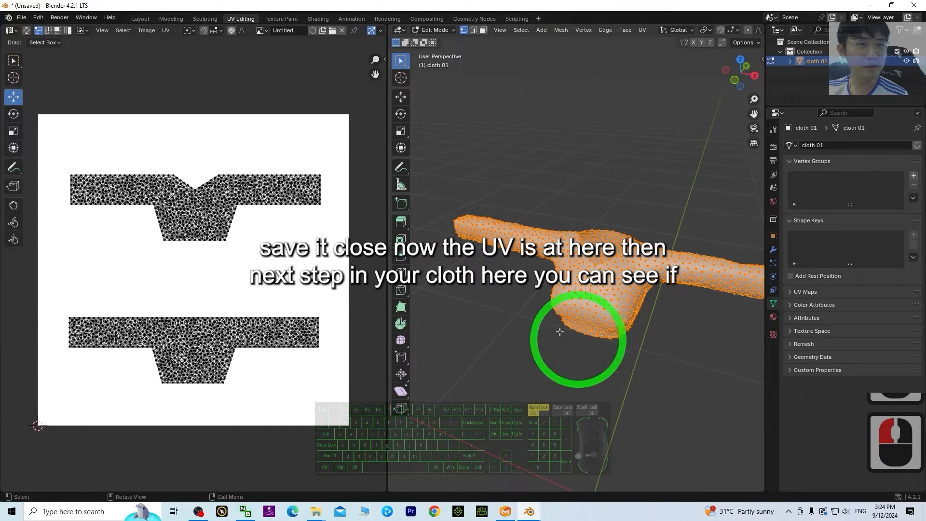
# Step: Deselect the whole garment mesh and select only the linked vertices of its front panel
pyautogui.scroll(-2, 628, 289)
pyautogui.scroll(3, 639, 310)
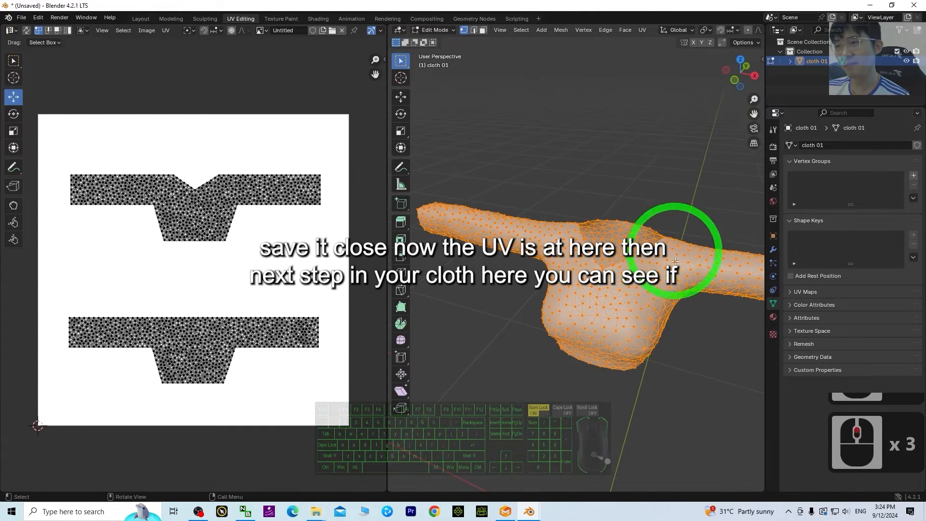
pyautogui.click(682, 345)
pyautogui.click(658, 334)
pyautogui.scroll(-5, 678, 356)
pyautogui.scroll(3, 687, 360)
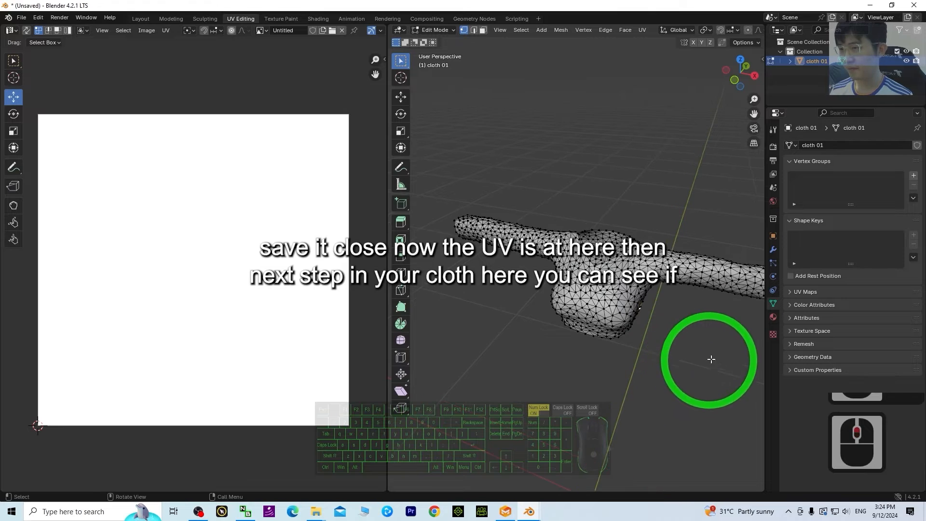
pyautogui.keyDown('shift'); pyautogui.moveTo(711, 360); pyautogui.dragTo(631, 367, button='middle'); pyautogui.keyUp('shift')
pyautogui.click(632, 367)
pyautogui.click(632, 366)
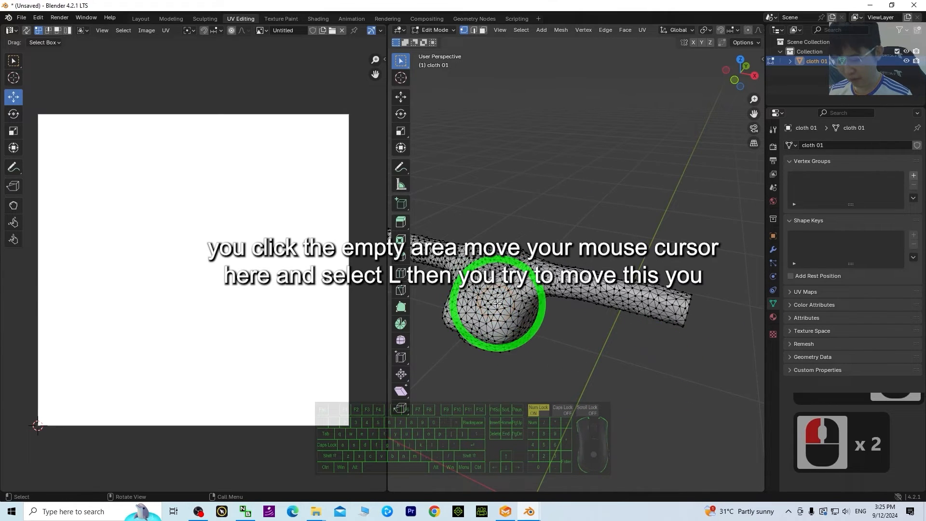
pyautogui.click(613, 377)
pyautogui.click(613, 377)
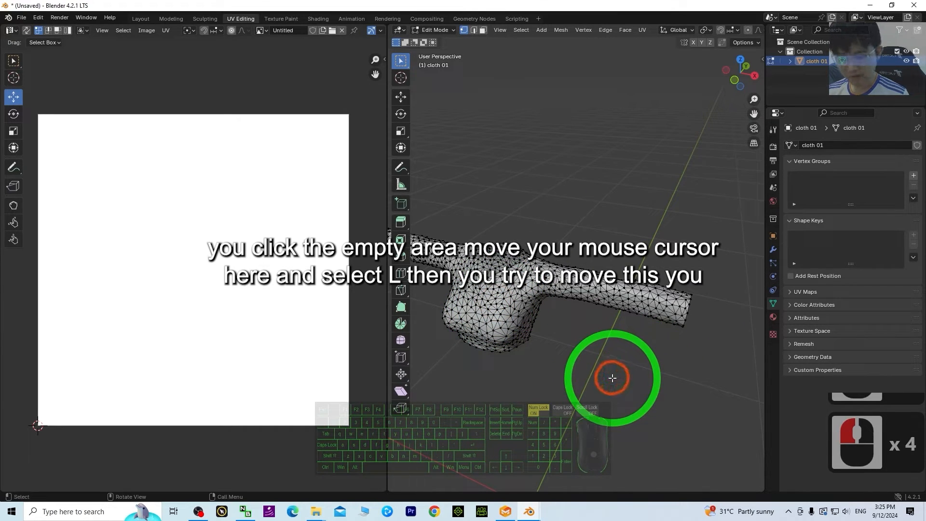
pyautogui.press('l')
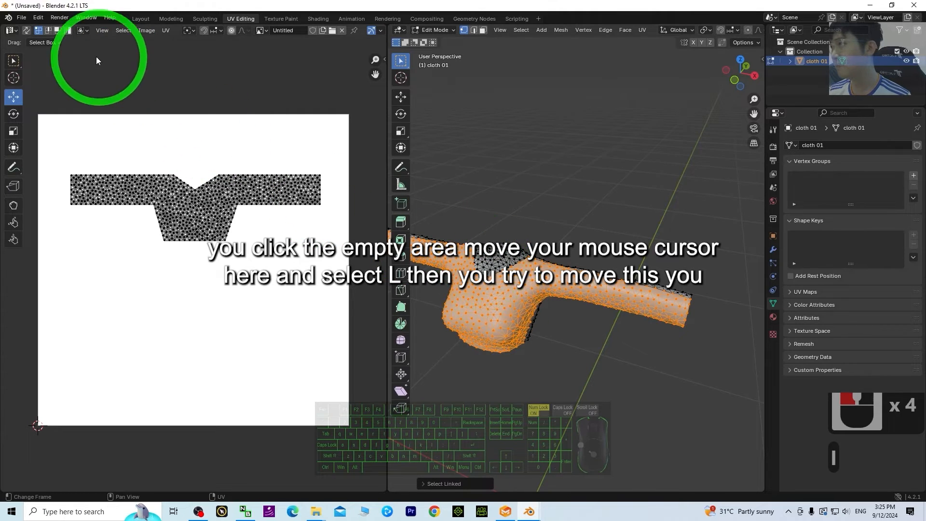
# Step: Move the front panel away from the back panel to check whether they are joined, and undo the move
pyautogui.scroll(-4, 566, 325)
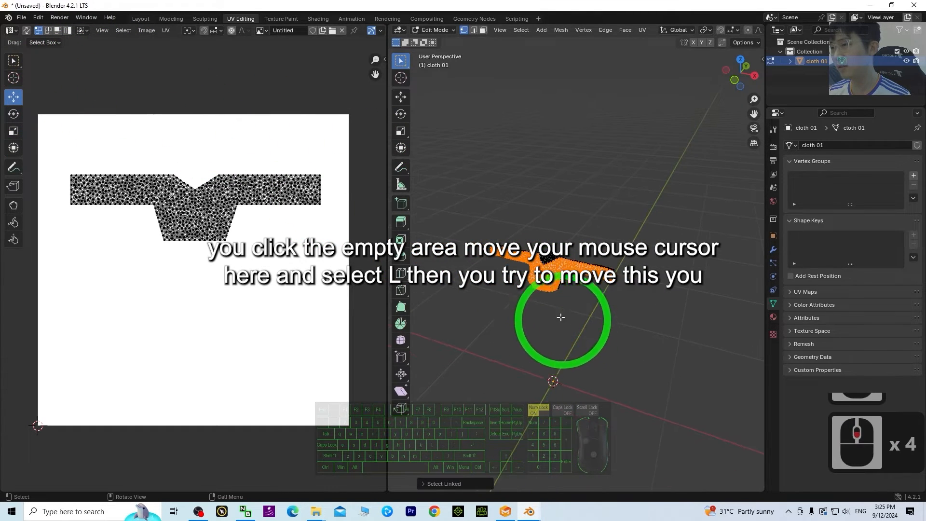
pyautogui.scroll(3, 560, 319)
pyautogui.click(401, 97)
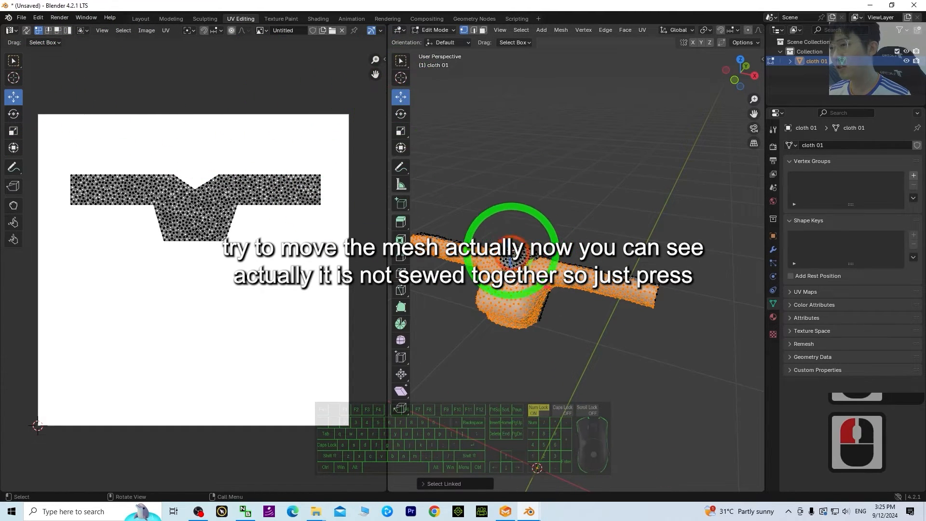
pyautogui.moveTo(512, 251); pyautogui.dragTo(501, 274)
pyautogui.moveTo(664, 204); pyautogui.dragTo(599, 192, button='middle')
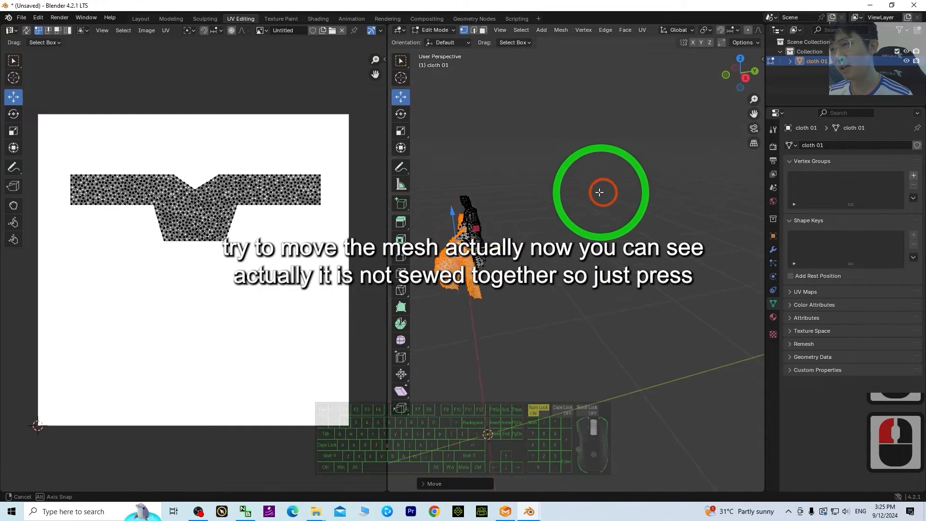
pyautogui.scroll(5, 548, 294)
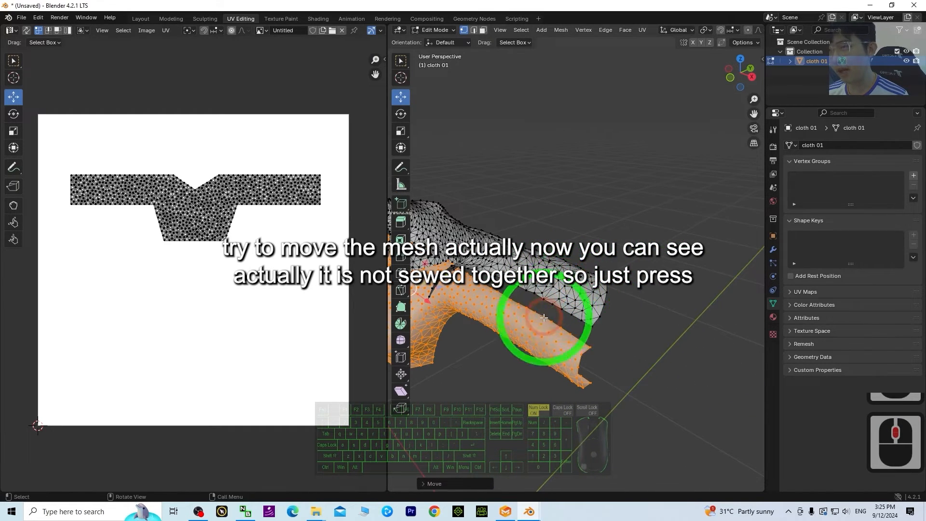
pyautogui.moveTo(543, 318); pyautogui.dragTo(619, 407, button='middle')
pyautogui.hotkey('ctrl', 'z')
# Step: Select all vertices of the garment mesh and merge them by distance
pyautogui.click(599, 260)
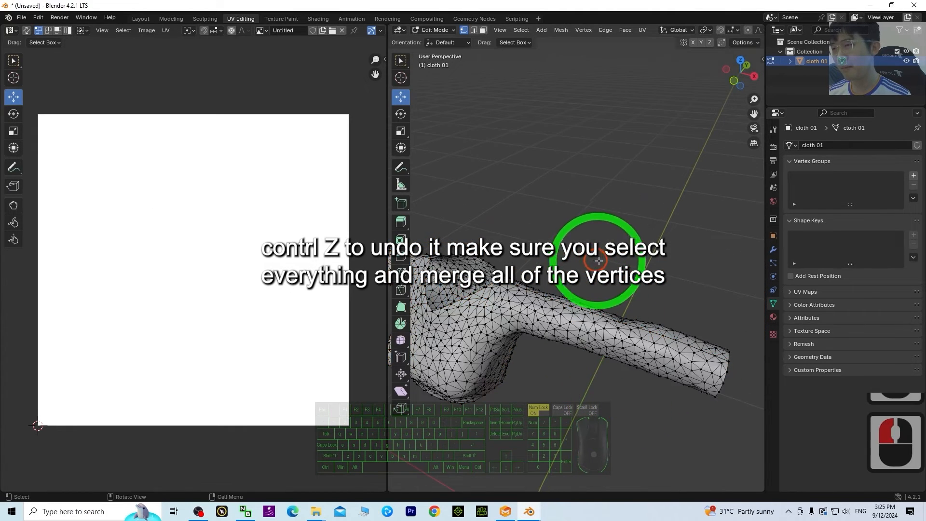
pyautogui.press('a')
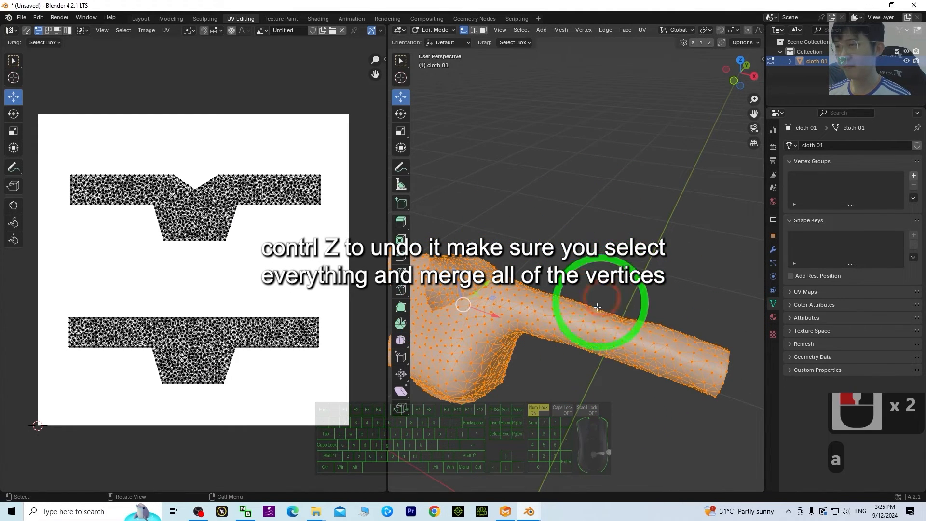
pyautogui.moveTo(650, 281); pyautogui.dragTo(611, 306, button='middle')
pyautogui.keyDown('shift'); pyautogui.moveTo(517, 334); pyautogui.dragTo(592, 288, button='middle'); pyautogui.keyUp('shift')
pyautogui.scroll(2, 654, 249)
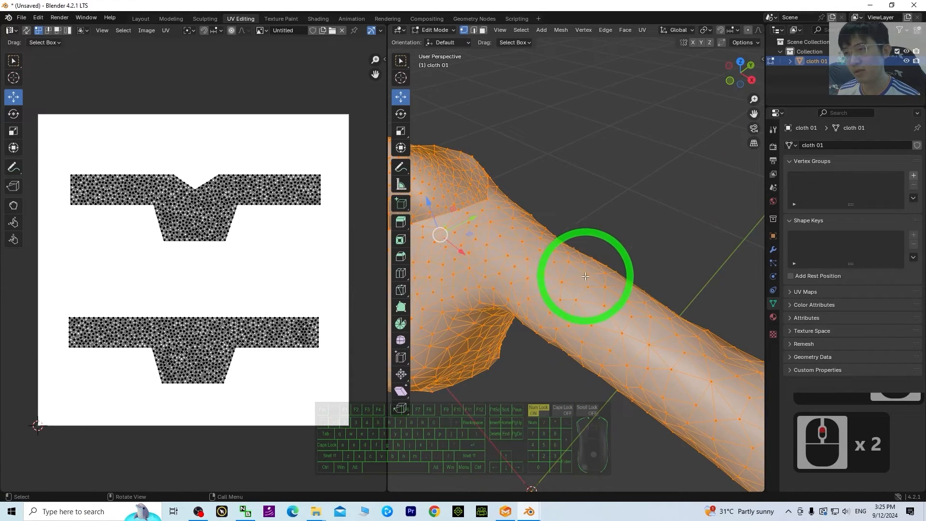
pyautogui.rightClick(551, 275)
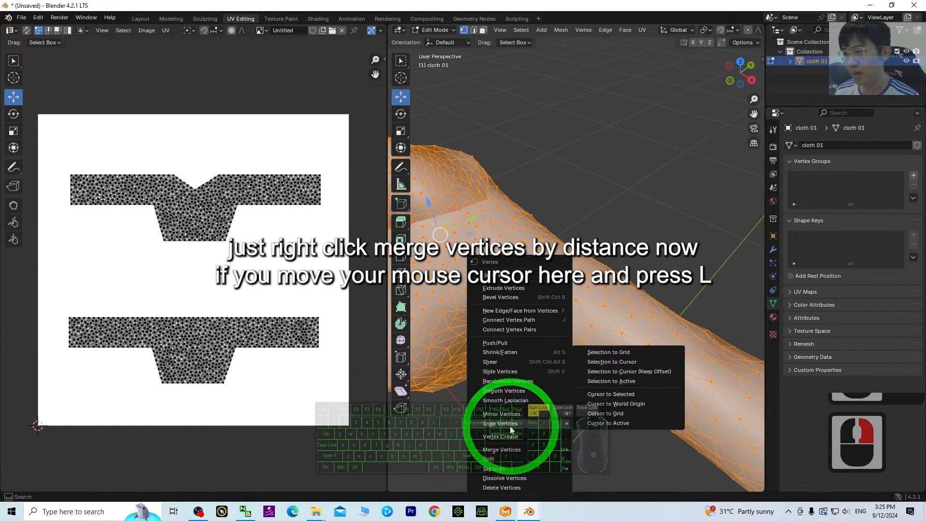
pyautogui.moveTo(511, 450)
pyautogui.click(595, 452)
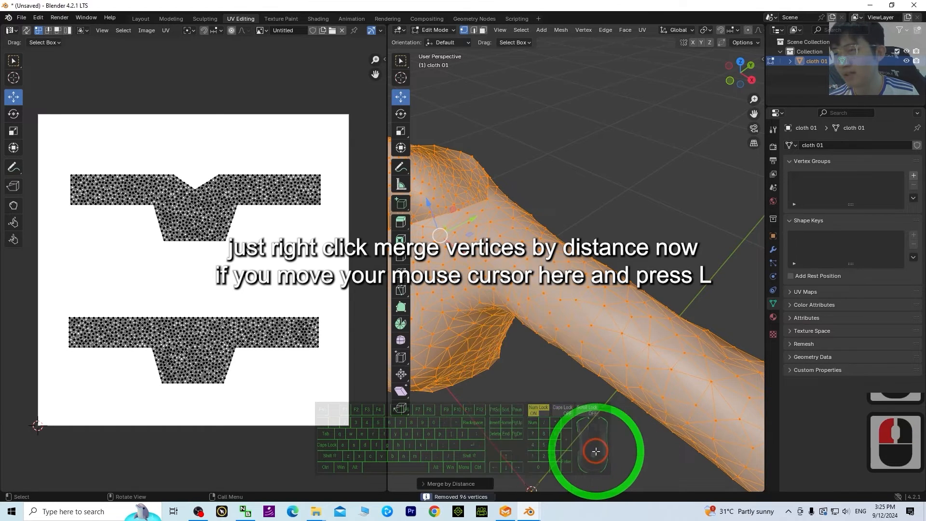
# Step: Deselect everything and select linked vertices from the garment's body to check that front and back are joined
pyautogui.scroll(-5, 574, 410)
pyautogui.click(557, 373)
pyautogui.click(560, 372)
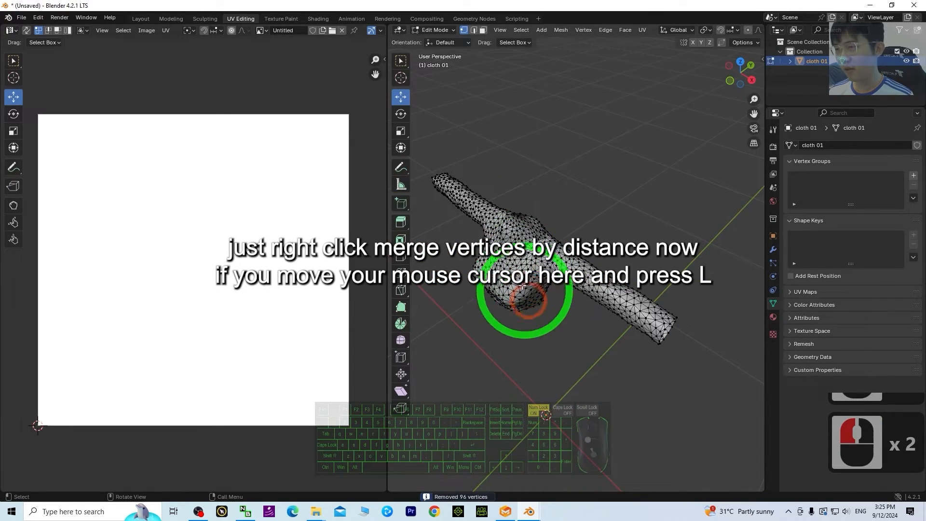
pyautogui.press('l')
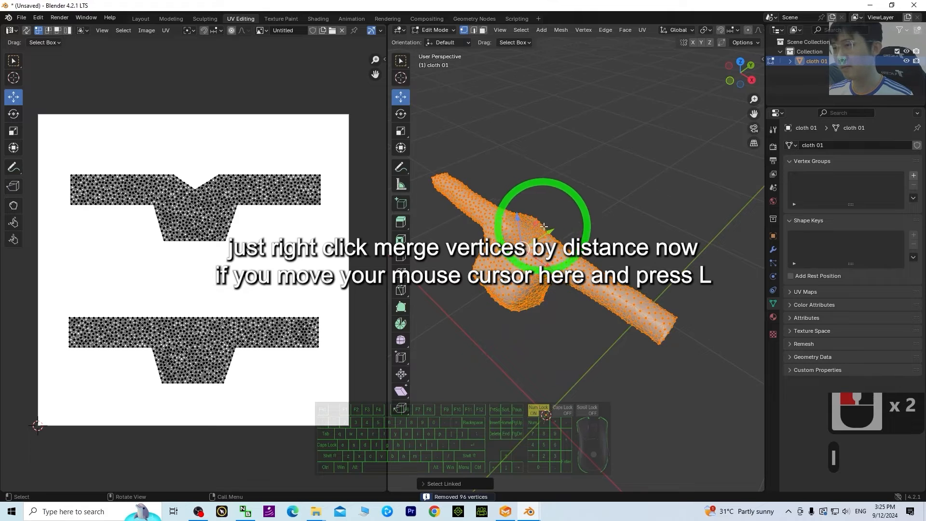
pyautogui.scroll(3, 668, 267)
pyautogui.scroll(-2, 487, 252)
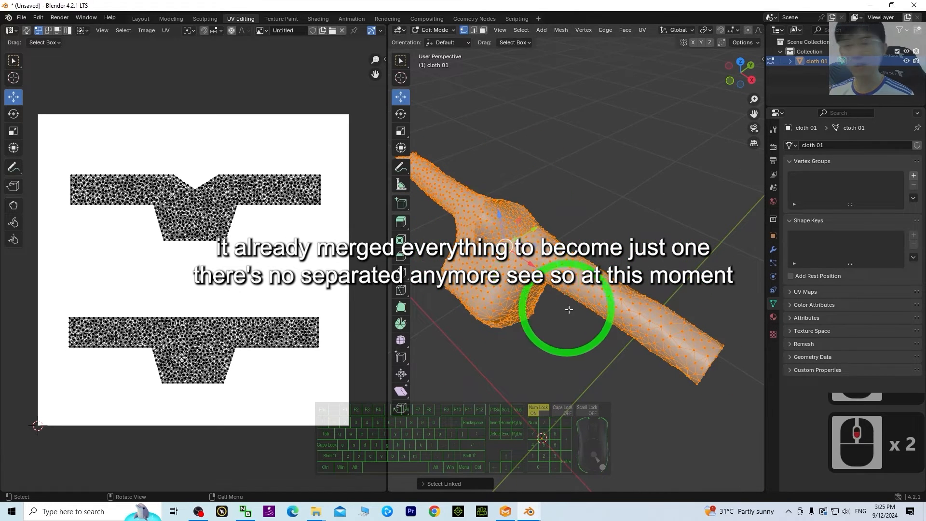
pyautogui.moveTo(624, 250); pyautogui.dragTo(541, 207, button='middle')
pyautogui.scroll(-5, 585, 267)
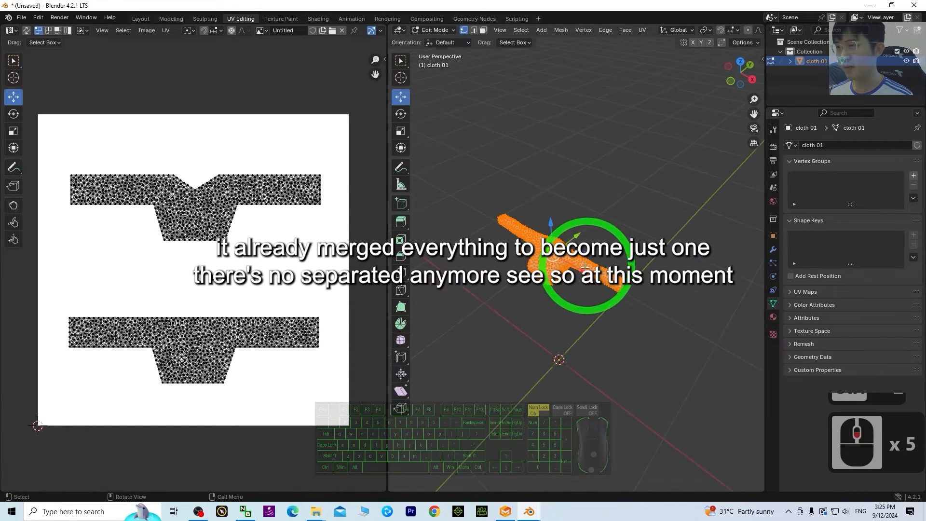
# Step: Deselect the mesh, return to the Layout workspace, and replace the garment's existing material with a new one
pyautogui.click(612, 345)
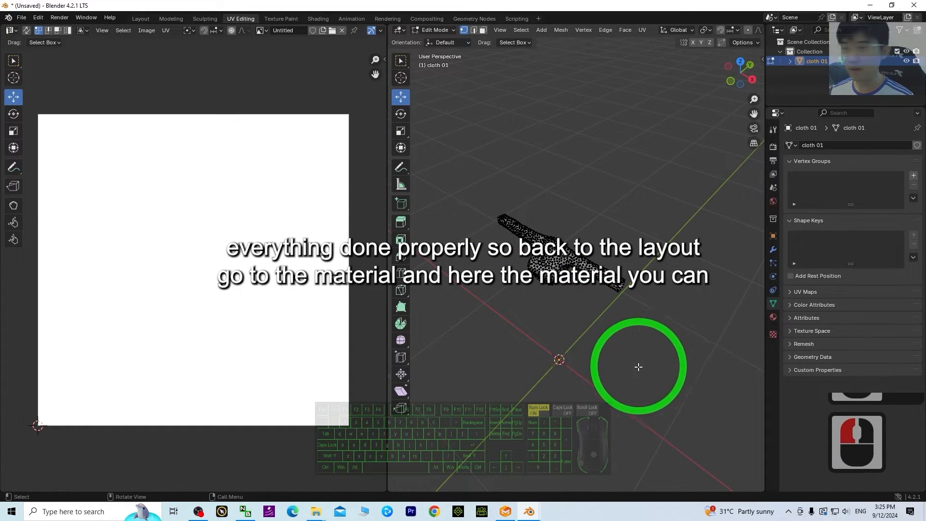
pyautogui.click(140, 18)
pyautogui.scroll(2, 424, 207)
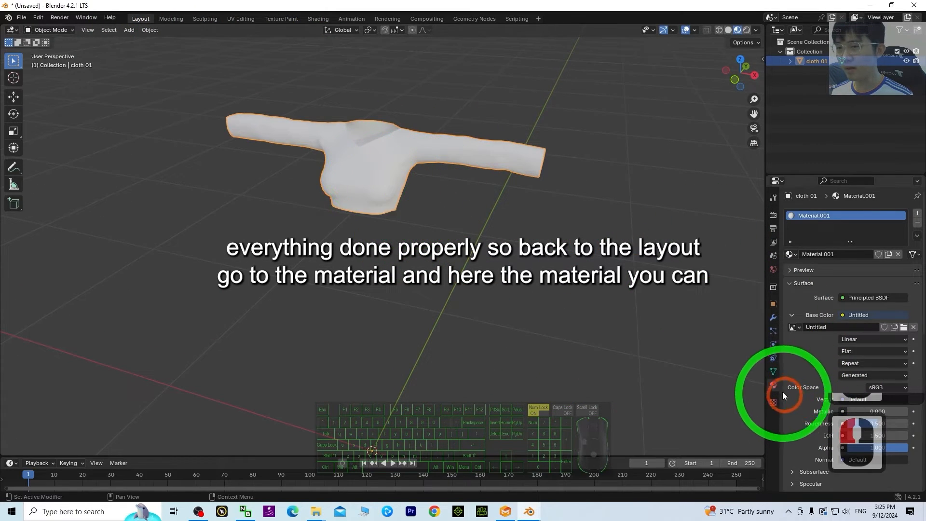
pyautogui.click(801, 215)
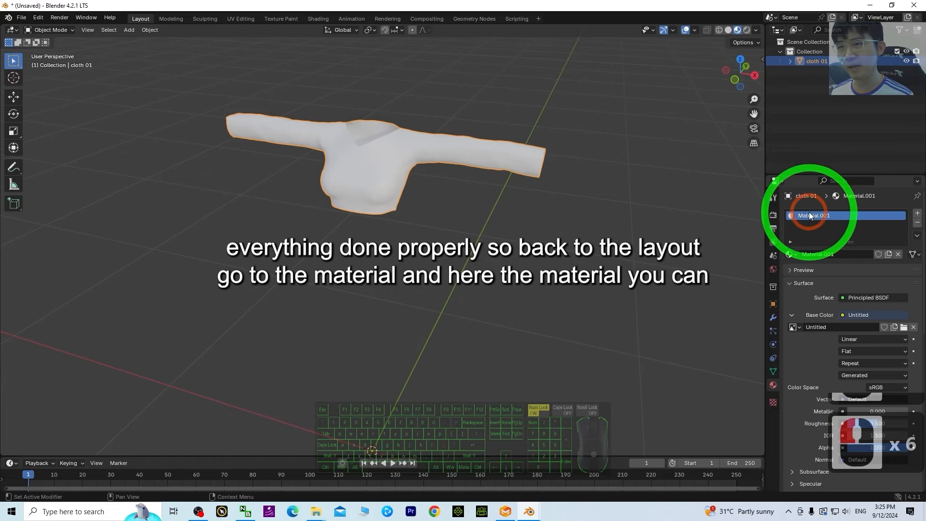
pyautogui.click(808, 213)
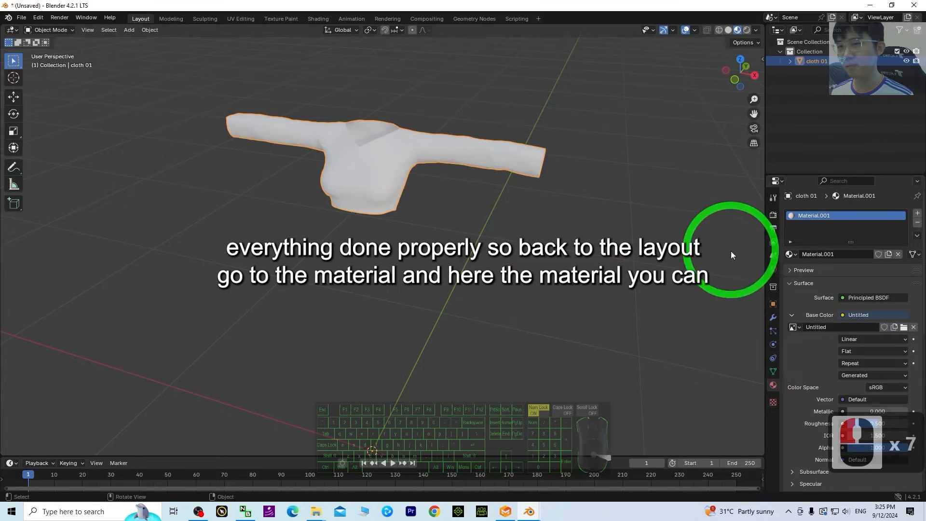
pyautogui.click(917, 222)
pyautogui.click(832, 257)
# Step: View the painted UV layout copy from the desktop, close it, and return to the full-size Blender window
pyautogui.moveTo(379, 2); pyautogui.dragTo(543, 49)
pyautogui.doubleClick(34, 426)
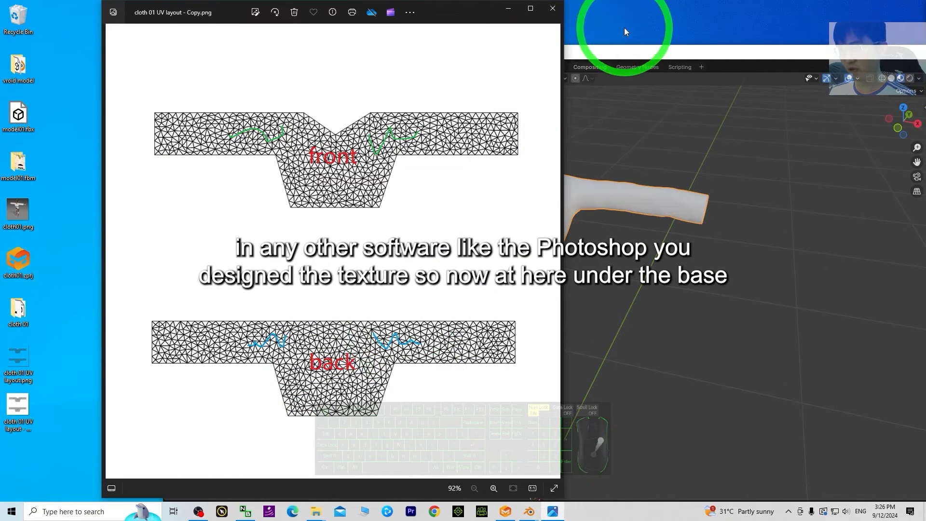
pyautogui.click(550, 14)
pyautogui.moveTo(562, 51); pyautogui.dragTo(517, 68)
pyautogui.doubleClick(347, 70)
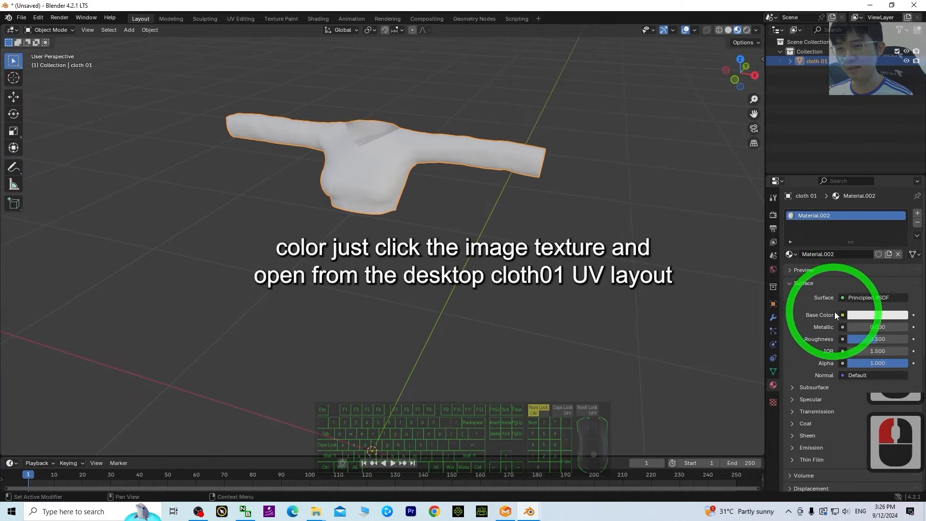
# Step: Assign an image texture to the material's base color using cloth 01 UV layout - Copy.png from the Desktop
pyautogui.click(842, 315)
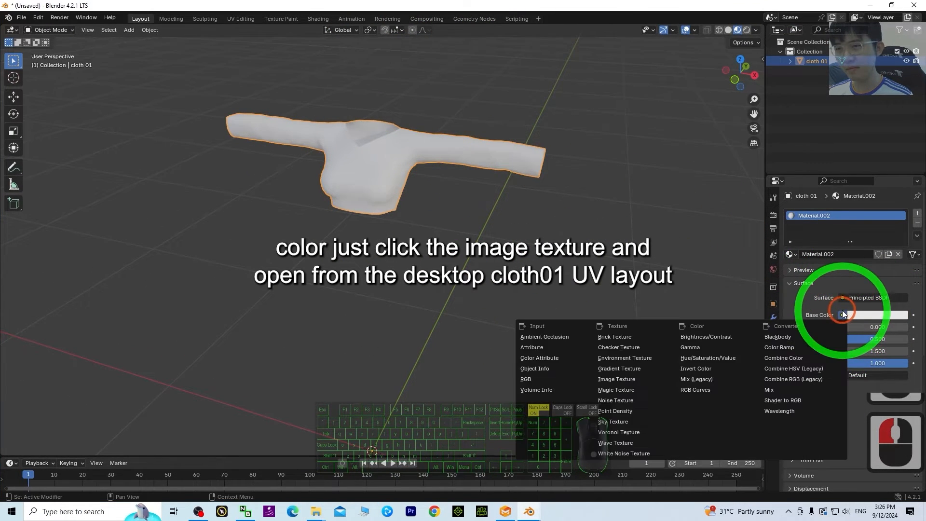
pyautogui.click(610, 380)
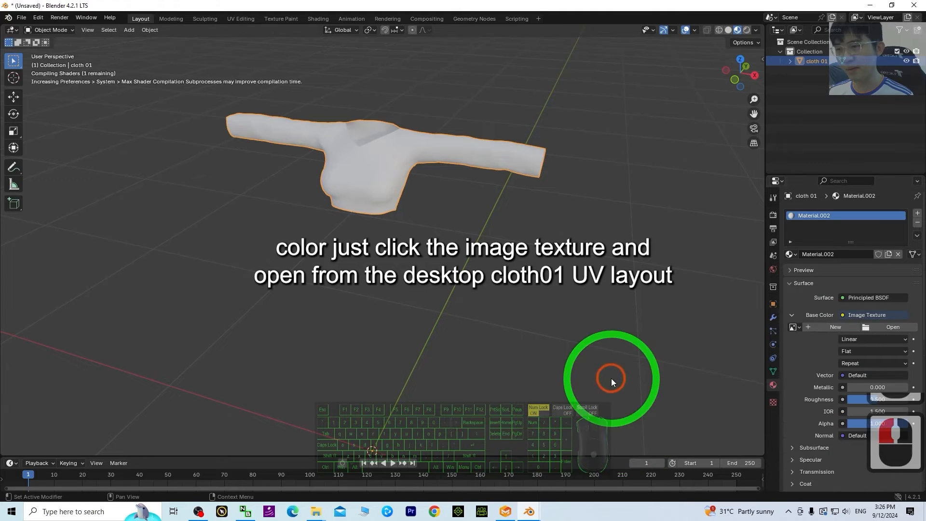
pyautogui.click(878, 328)
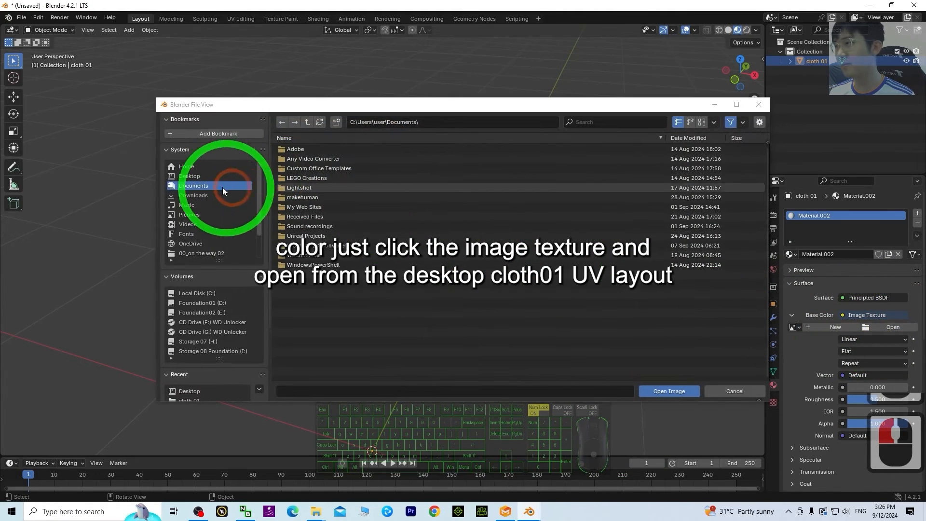
pyautogui.click(189, 176)
pyautogui.click(304, 198)
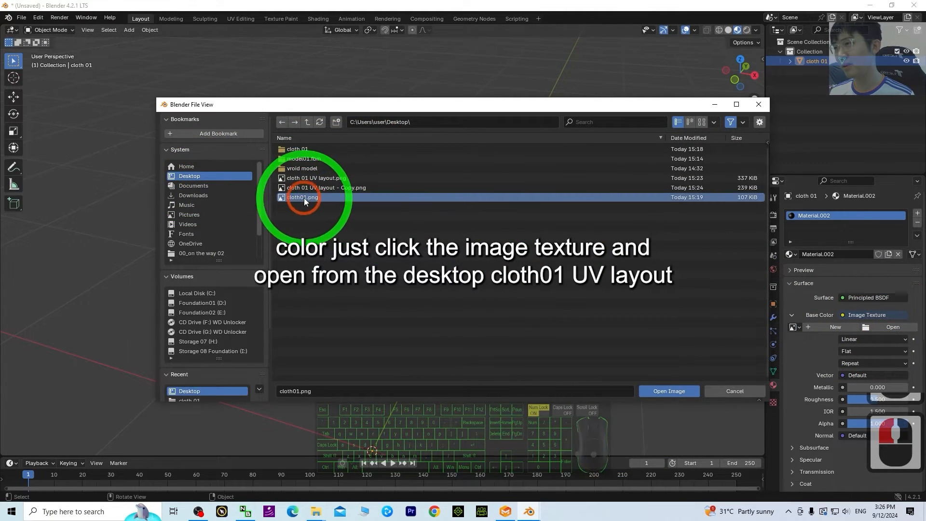
pyautogui.click(309, 188)
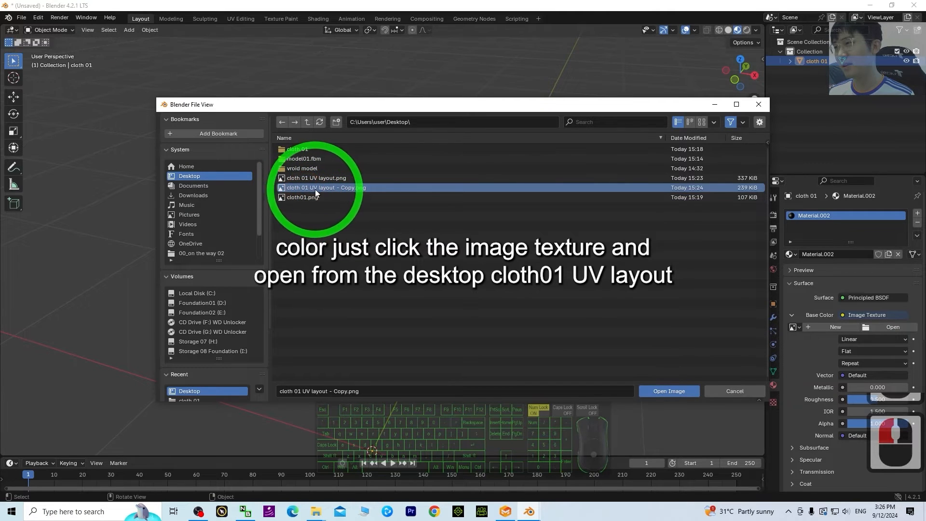
pyautogui.doubleClick(355, 190)
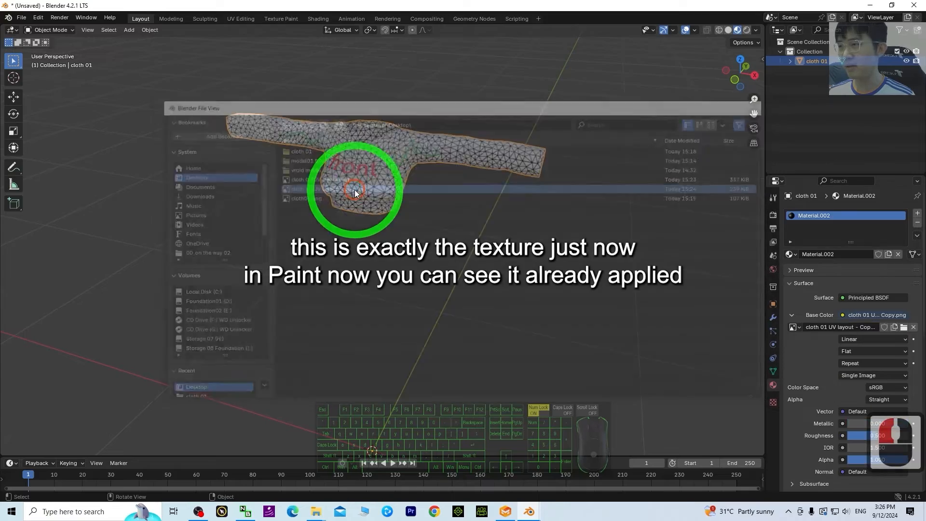
# Step: Set the garment material's roughness to 1.000
pyautogui.scroll(3, 588, 224)
pyautogui.moveTo(446, 150); pyautogui.dragTo(511, 331, button='middle')
pyautogui.moveTo(526, 292); pyautogui.dragTo(574, 232, button='middle')
pyautogui.scroll(-16, 854, 323)
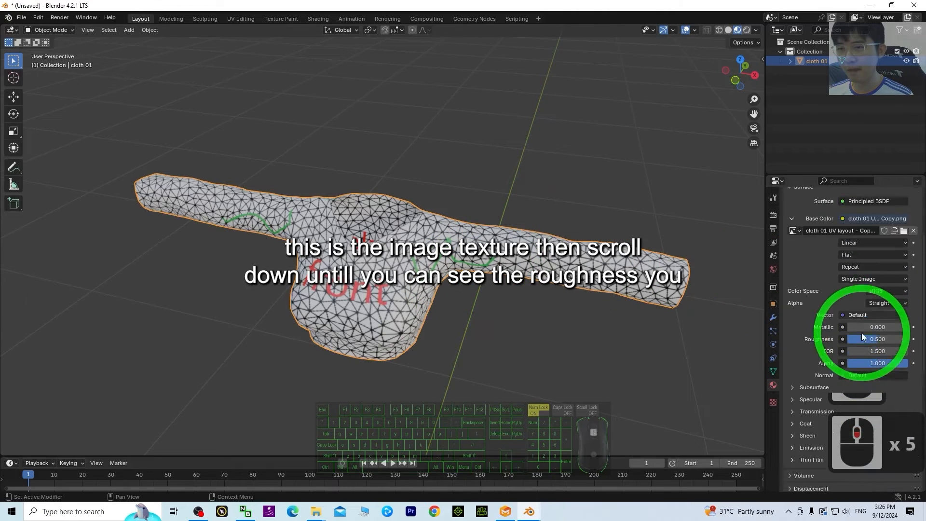
pyautogui.moveTo(878, 262); pyautogui.dragTo(806, 259)
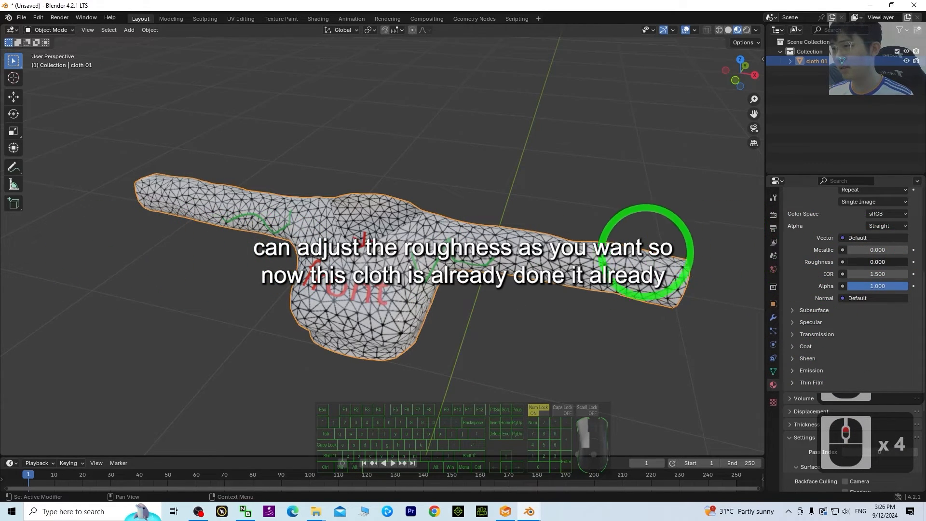
pyautogui.moveTo(646, 252); pyautogui.dragTo(243, 244)
pyautogui.scroll(-2, 878, 262)
pyautogui.scroll(-3, 425, 303)
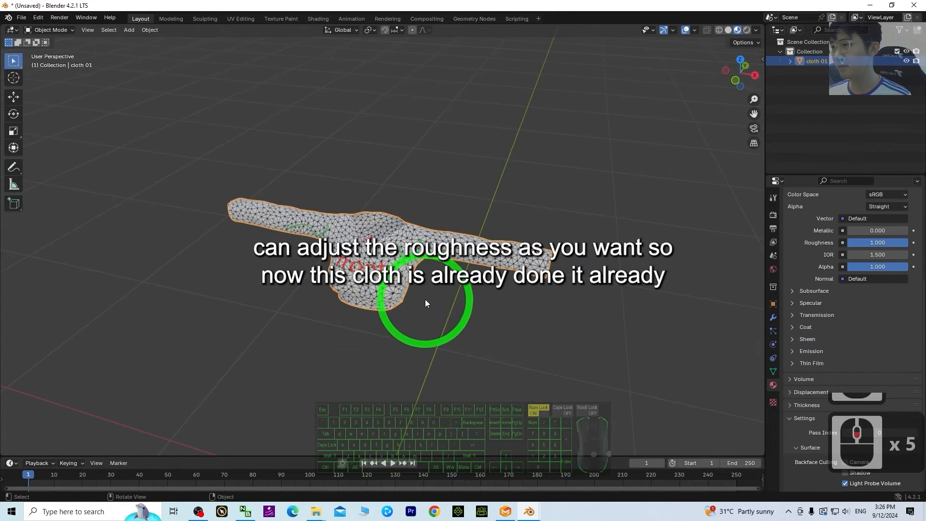
pyautogui.scroll(2, 384, 315)
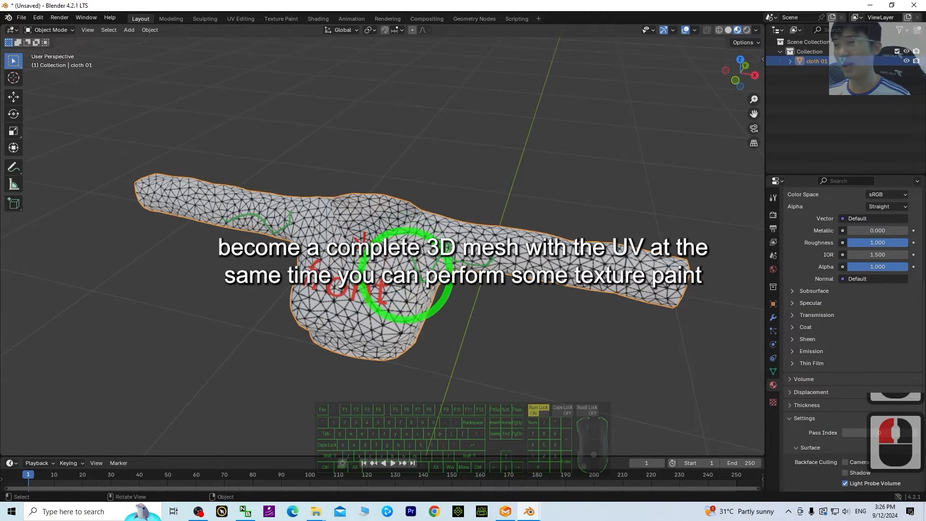
# Step: Check the textured layout in the UV Editing workspace and bring up the garment's front close-up in Texture Paint
pyautogui.click(239, 19)
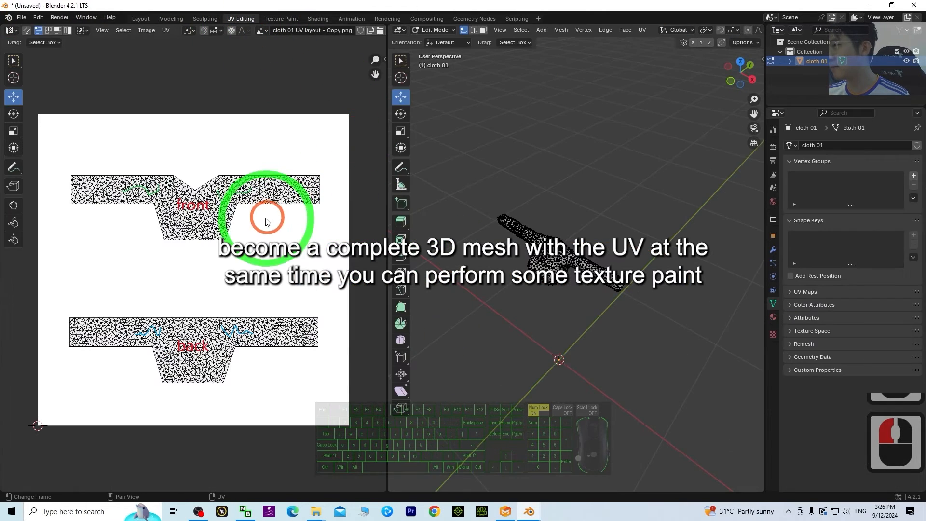
pyautogui.scroll(5, 598, 287)
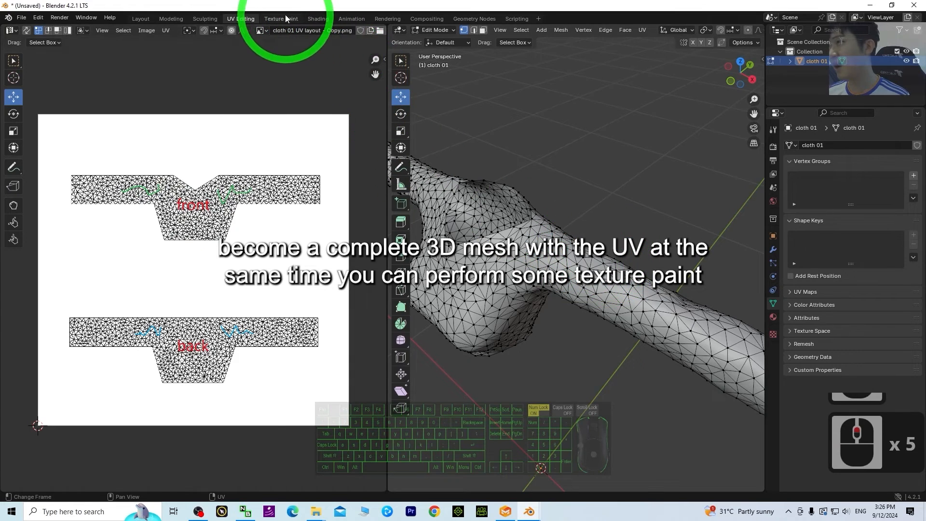
pyautogui.click(285, 17)
pyautogui.scroll(-3, 598, 202)
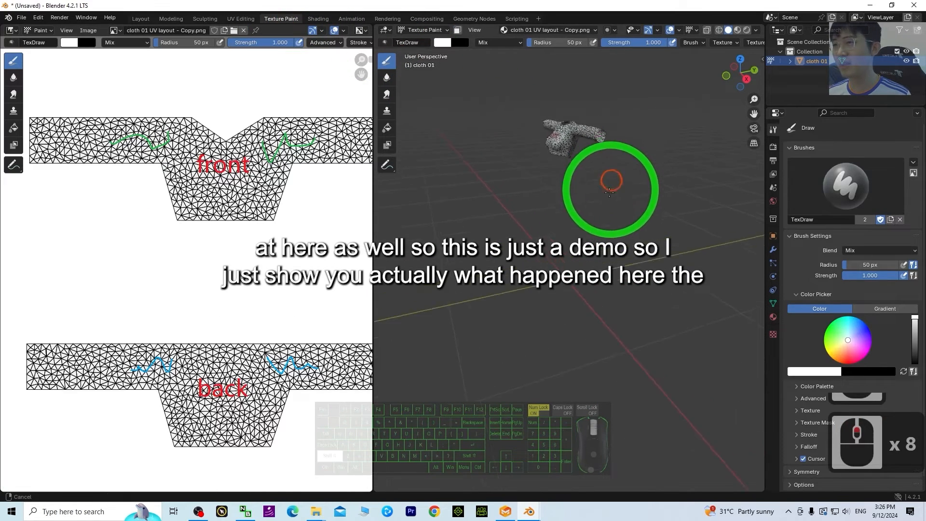
pyautogui.keyDown('shift'); pyautogui.moveTo(609, 192); pyautogui.dragTo(605, 305, button='middle'); pyautogui.keyUp('shift')
pyautogui.scroll(4, 627, 309)
pyautogui.moveTo(620, 408); pyautogui.dragTo(685, 342, button='middle')
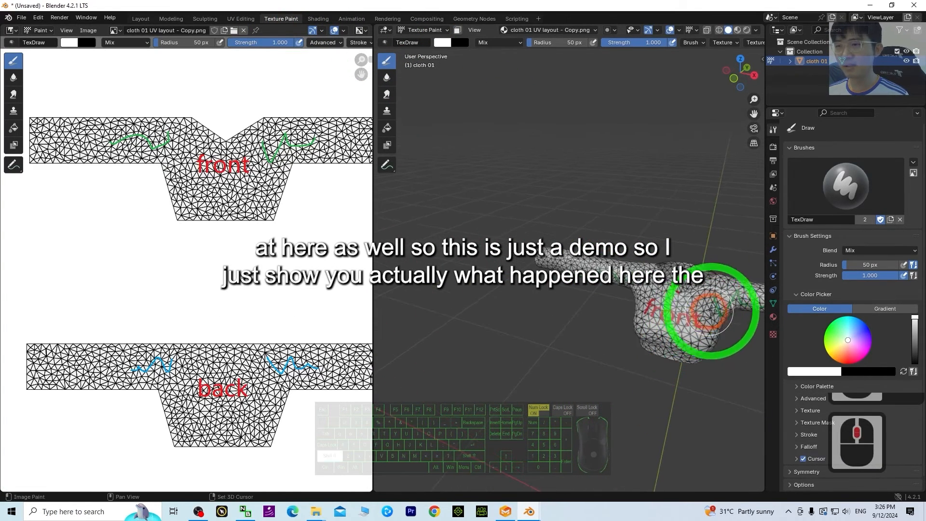
pyautogui.keyDown('shift'); pyautogui.moveTo(712, 310); pyautogui.dragTo(621, 289, button='middle'); pyautogui.keyUp('shift')
pyautogui.scroll(4, 585, 331)
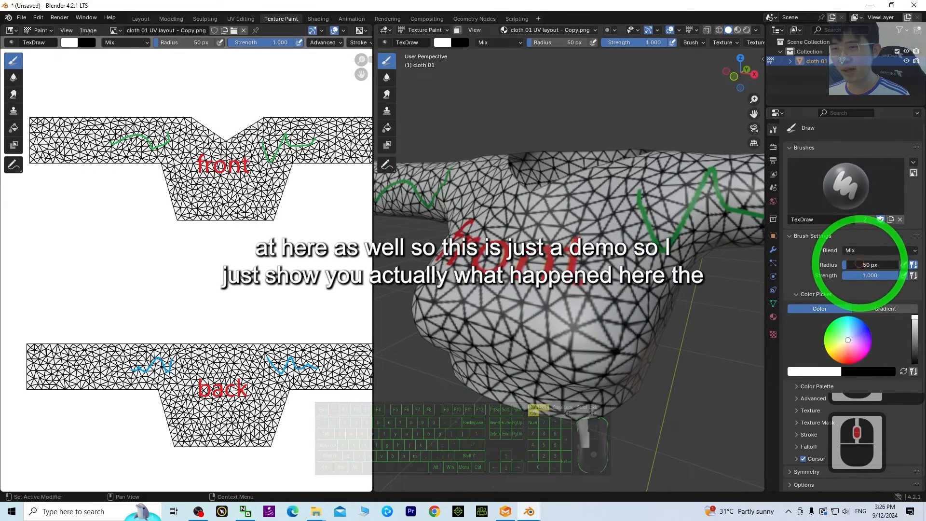
# Step: Set the Draw brush to a 37 px radius and yellow, and scribble a zigzag below the front label on the garment
pyautogui.moveTo(860, 264); pyautogui.dragTo(848, 265)
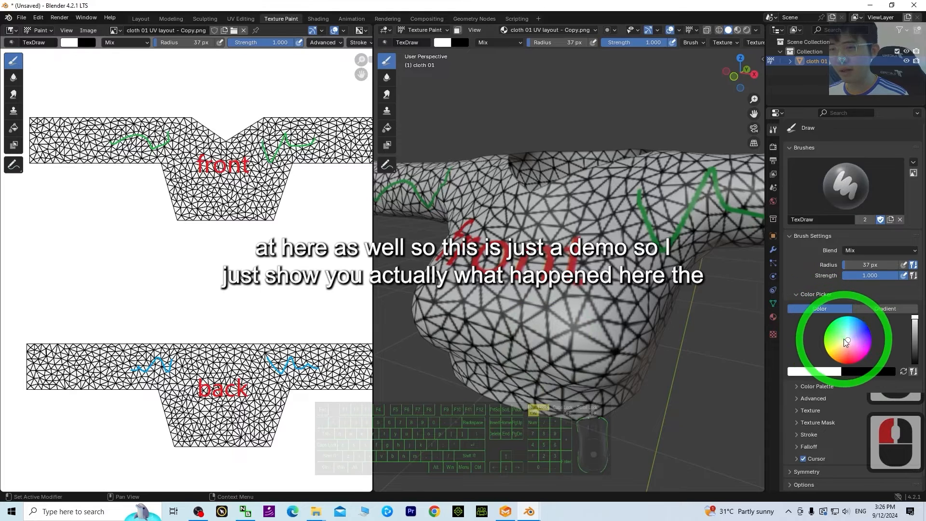
pyautogui.click(834, 353)
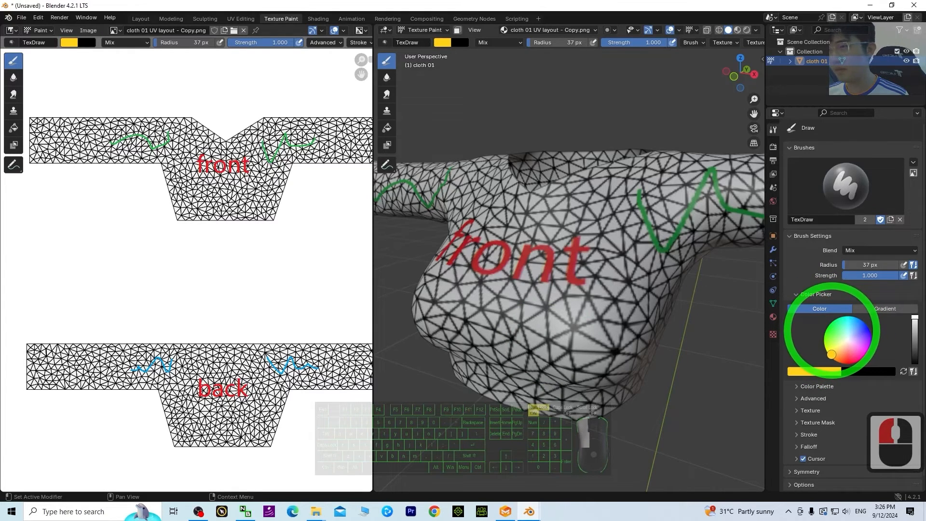
pyautogui.moveTo(502, 345)
pyautogui.mouseDown()
pyautogui.moveTo(548, 337)
pyautogui.moveTo(603, 345)
pyautogui.mouseUp()
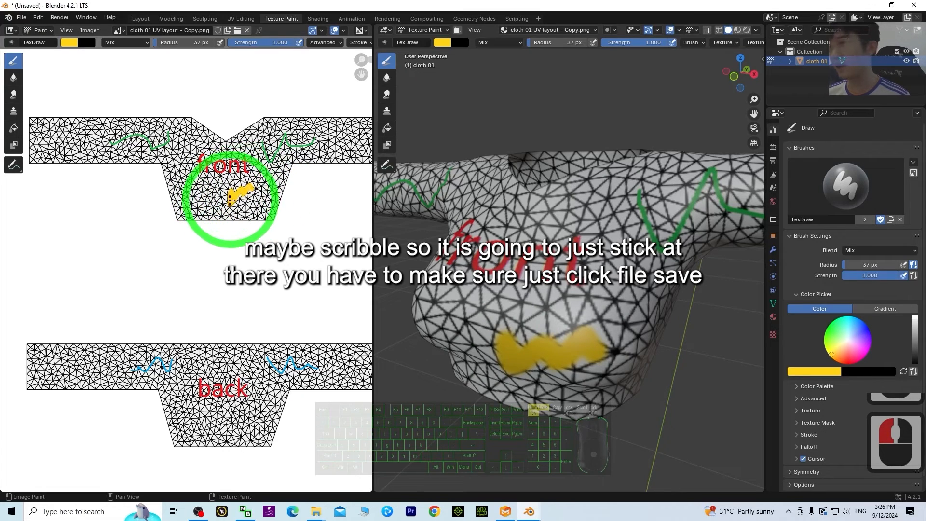
# Step: Save the project on the Desktop as cloth 01.blend
pyautogui.click(22, 17)
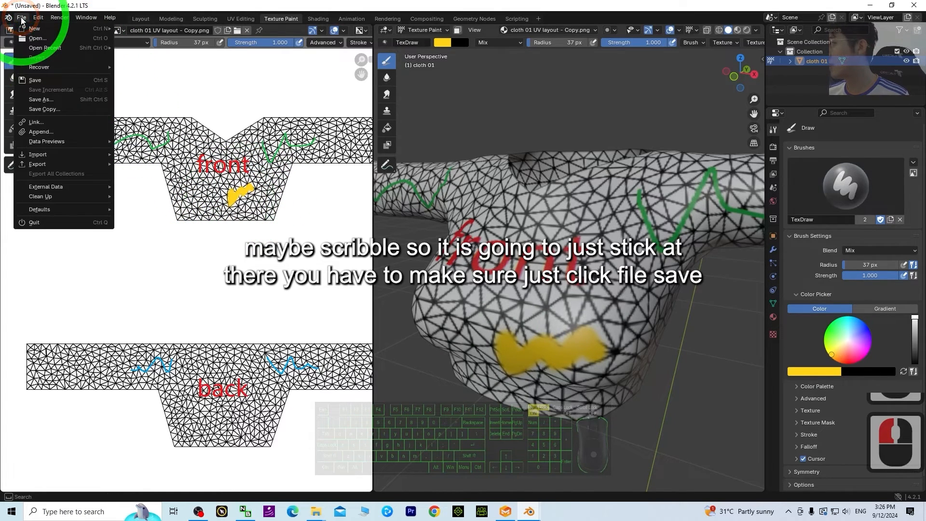
pyautogui.click(39, 100)
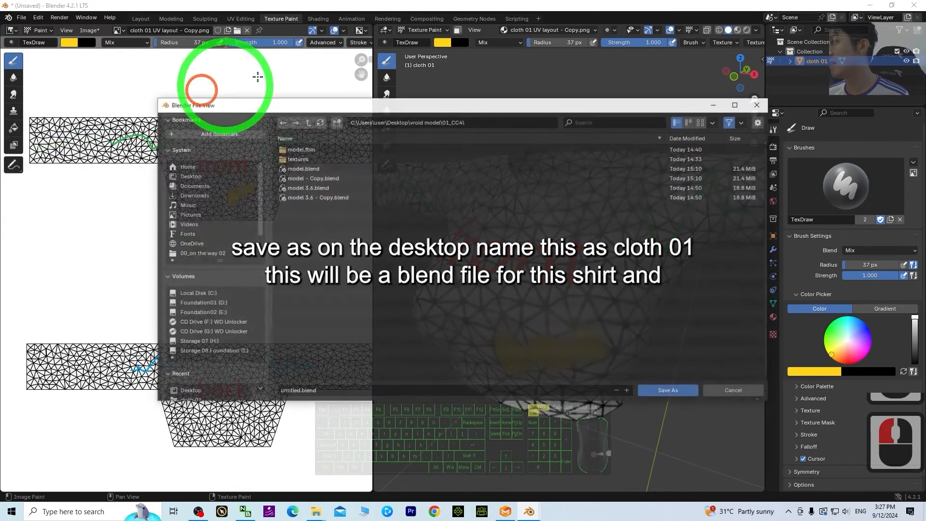
pyautogui.click(193, 176)
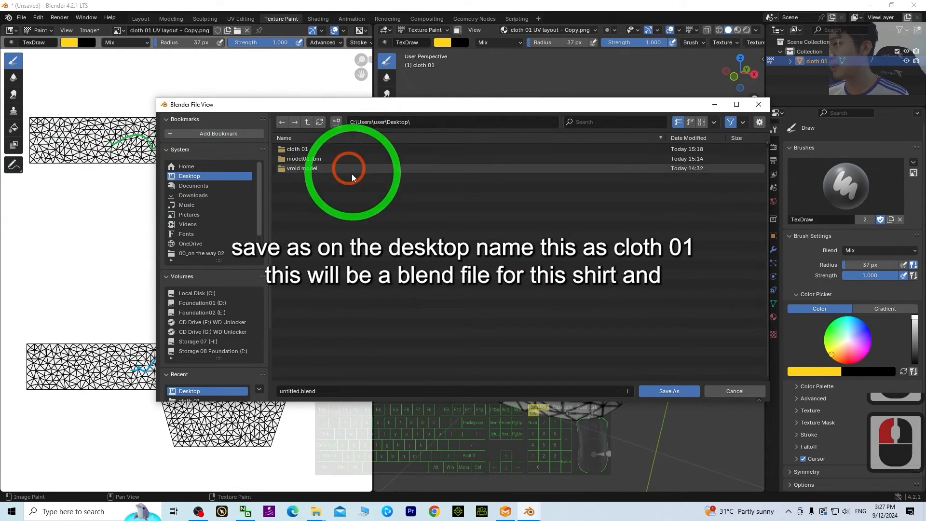
pyautogui.click(328, 392)
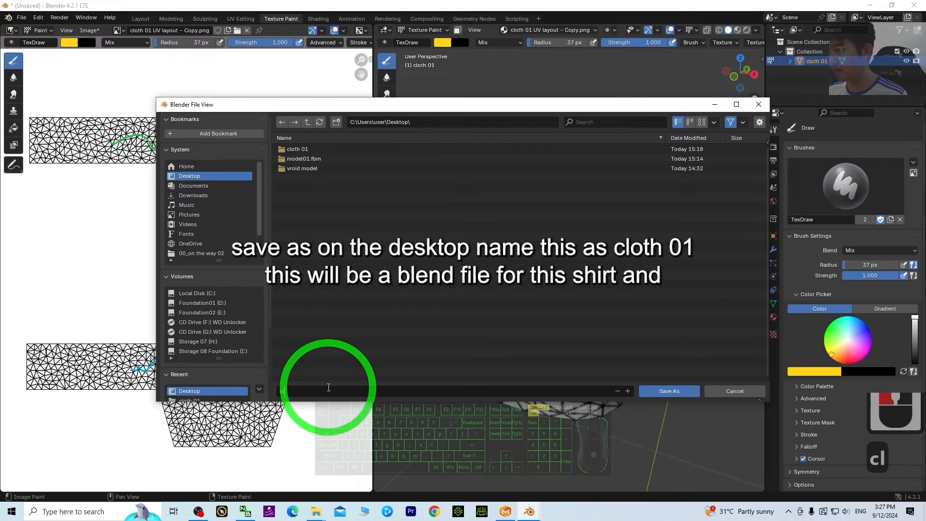
pyautogui.write('cloth01')
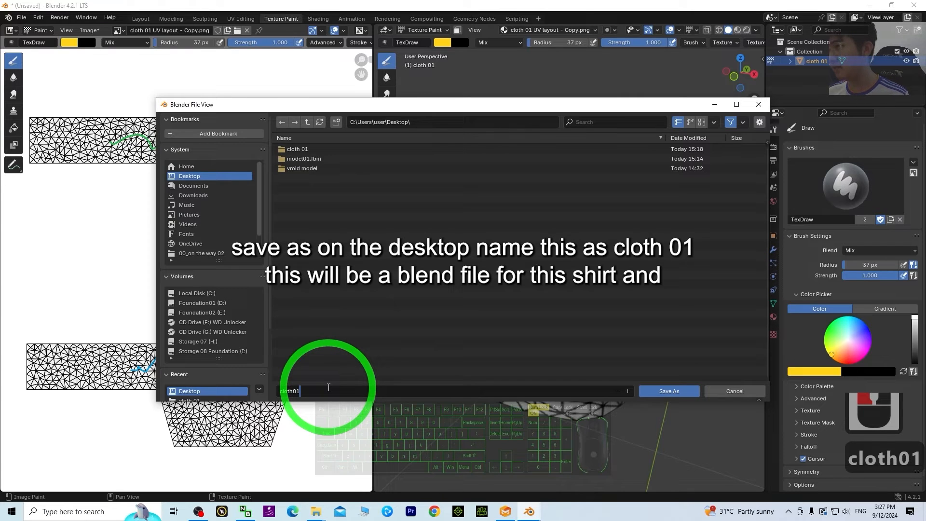
pyautogui.click(293, 392)
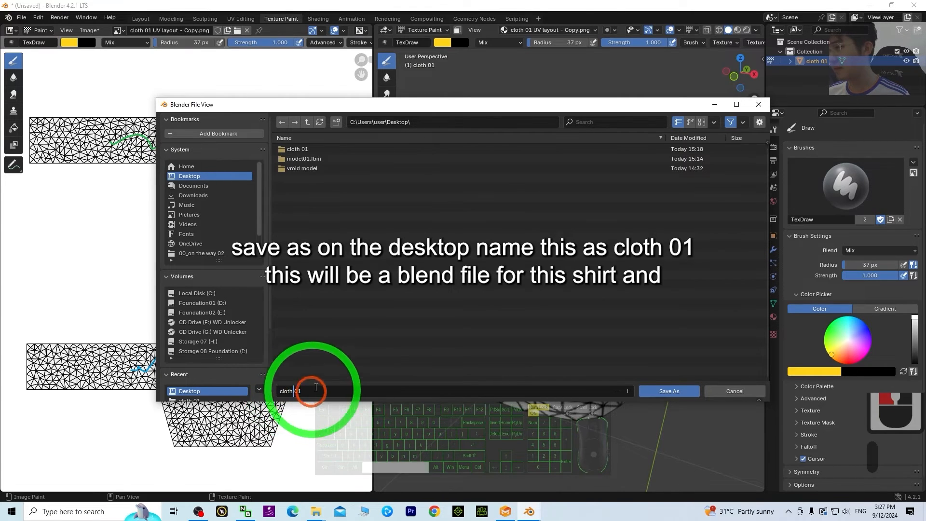
pyautogui.click(671, 391)
# Step: Examine the painted garment in the UV Editing, Layout and Texture Paint workspaces
pyautogui.scroll(-3, 521, 303)
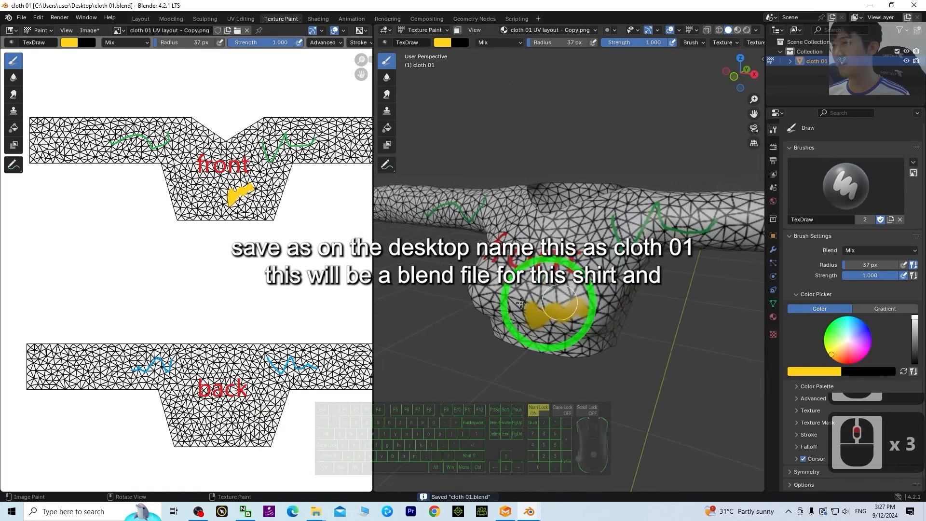
pyautogui.click(233, 18)
pyautogui.scroll(-3, 671, 310)
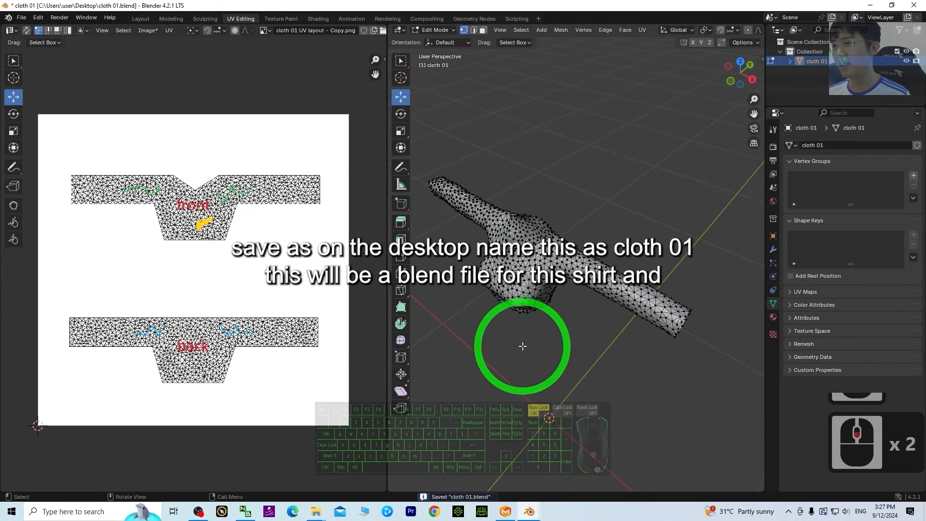
pyautogui.click(138, 18)
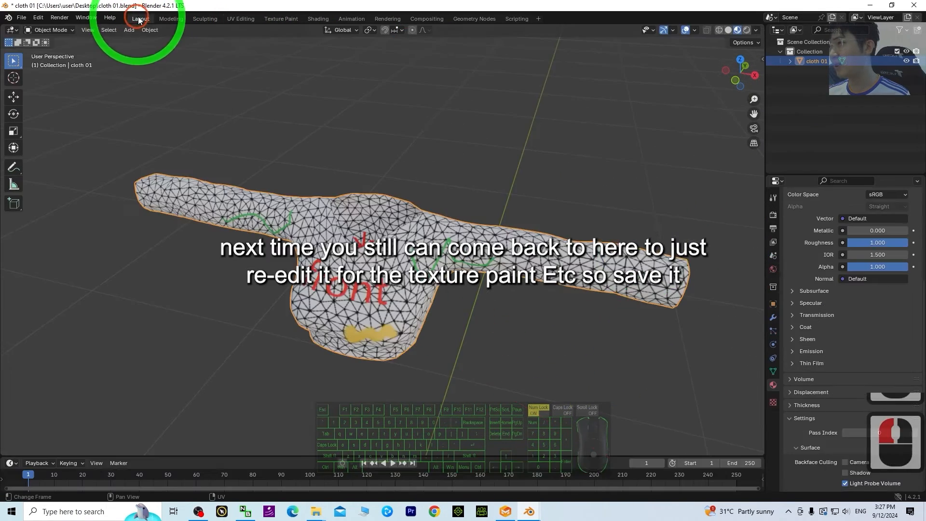
pyautogui.scroll(-2, 482, 263)
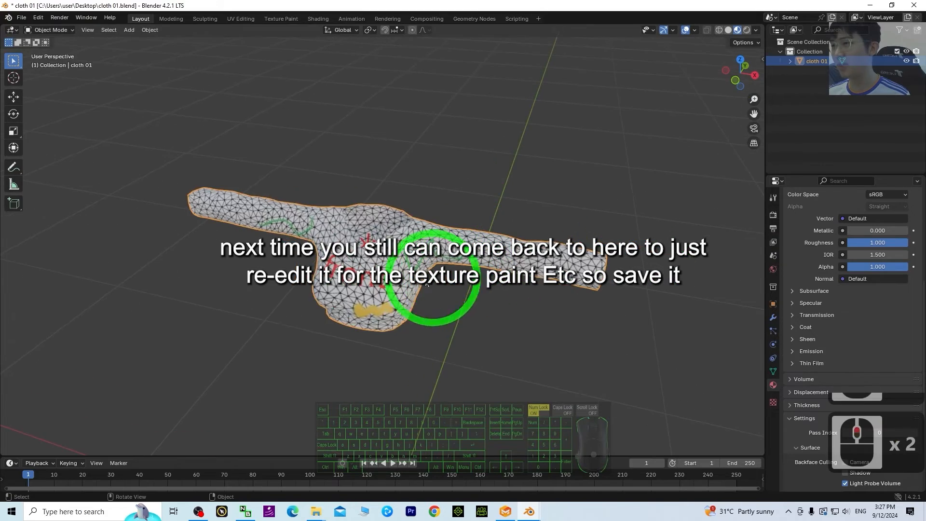
pyautogui.click(285, 18)
pyautogui.scroll(-3, 517, 219)
pyautogui.scroll(2, 661, 186)
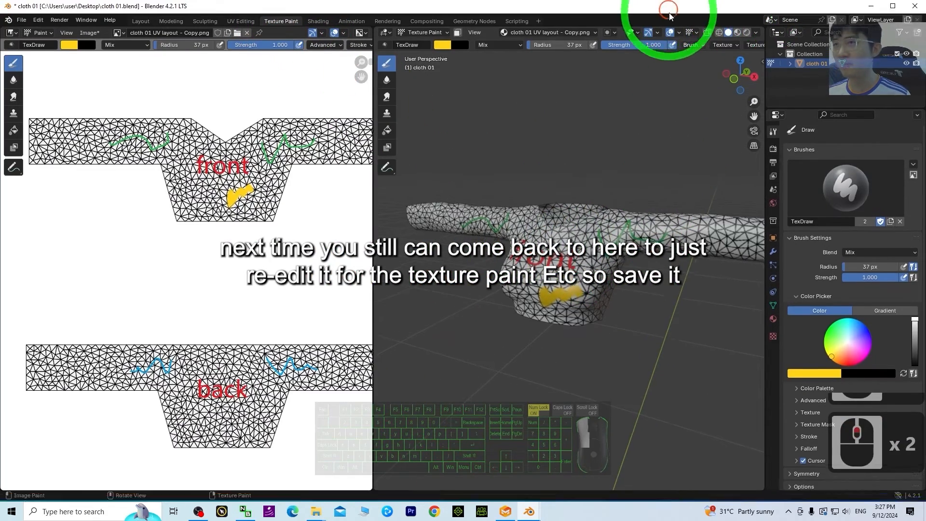
# Step: Save and close the project along with its modified image, and reopen cloth 01.blend from the desktop in the Layout workspace
pyautogui.doubleClick(670, 14)
pyautogui.hotkey('ctrl', 's')
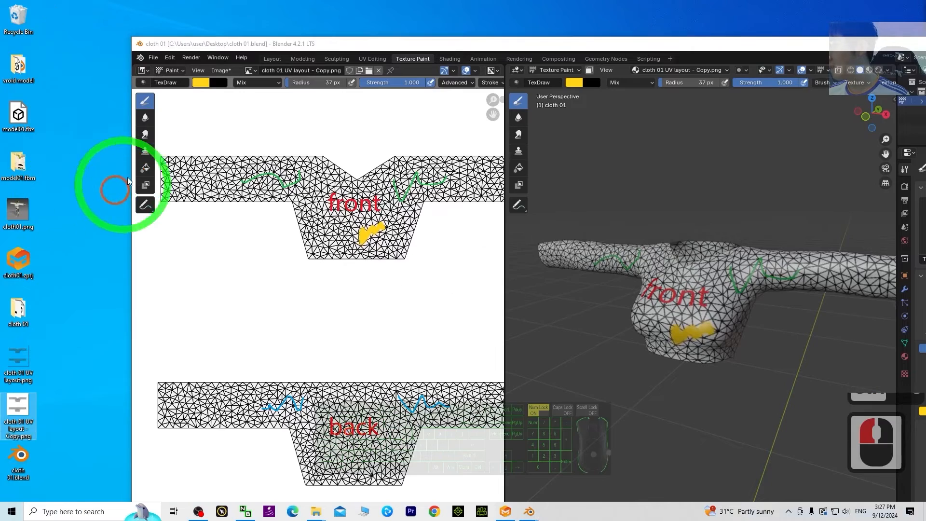
pyautogui.moveTo(647, 43); pyautogui.dragTo(403, 155)
pyautogui.click(800, 149)
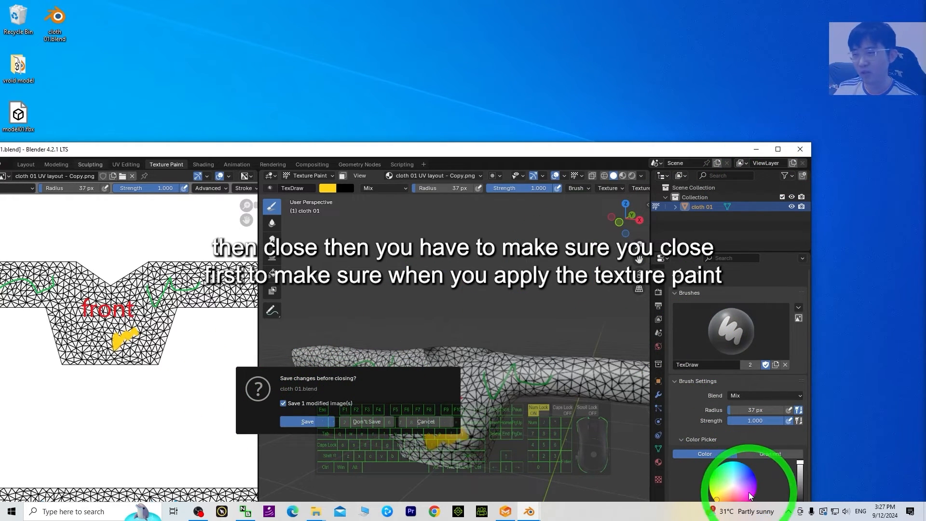
pyautogui.moveTo(362, 375); pyautogui.dragTo(399, 356)
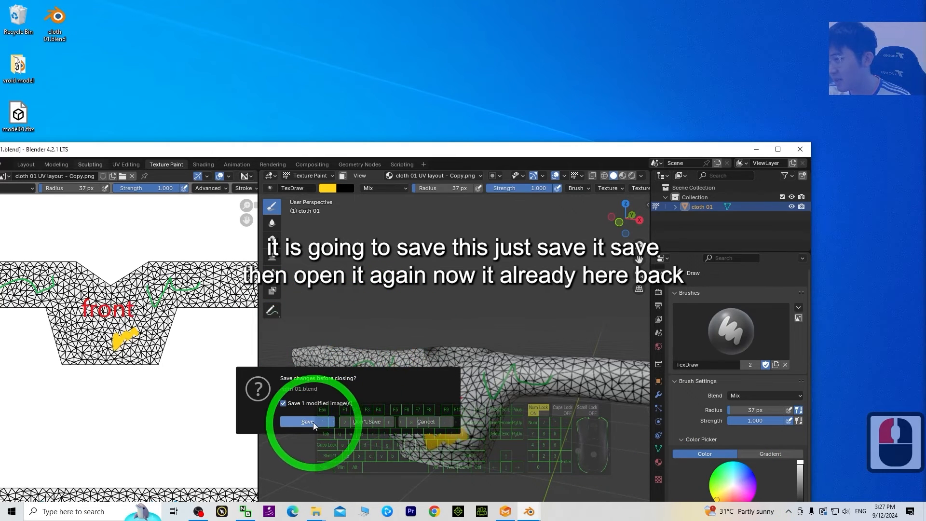
pyautogui.click(297, 424)
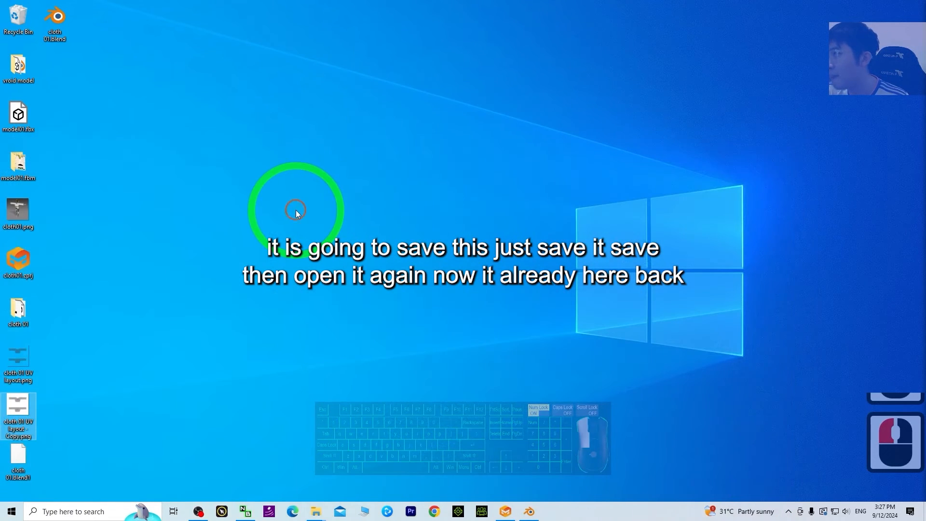
pyautogui.doubleClick(55, 17)
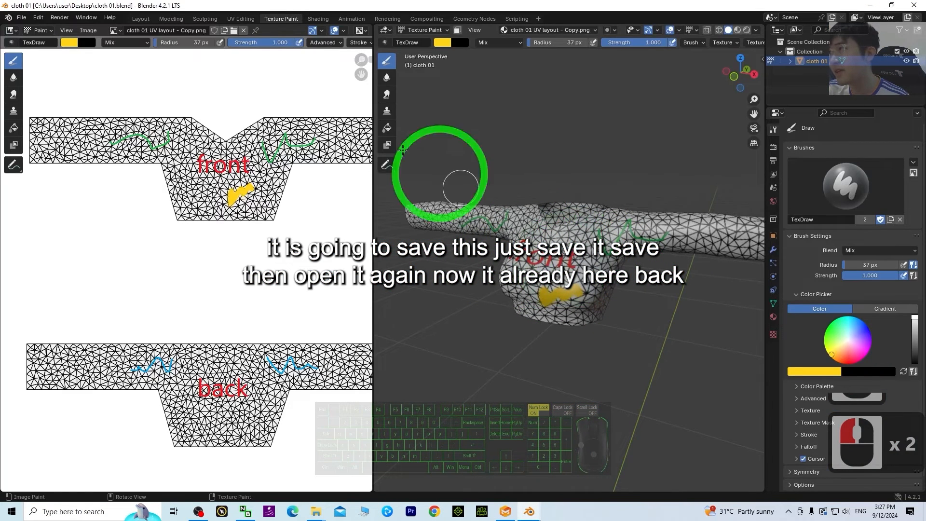
pyautogui.click(141, 18)
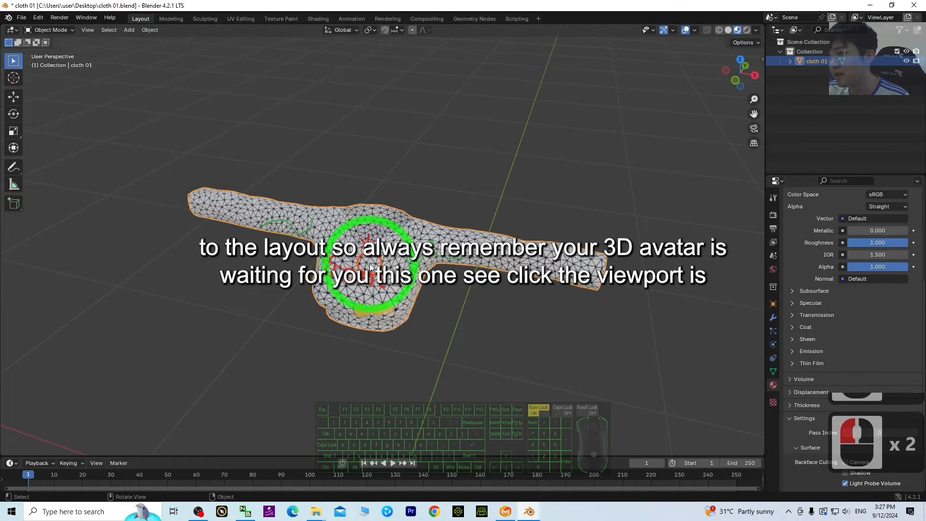
# Step: Switch to the Blender window with the avatar and set the model01 armature to display in front of the body
pyautogui.click(536, 513)
pyautogui.click(484, 473)
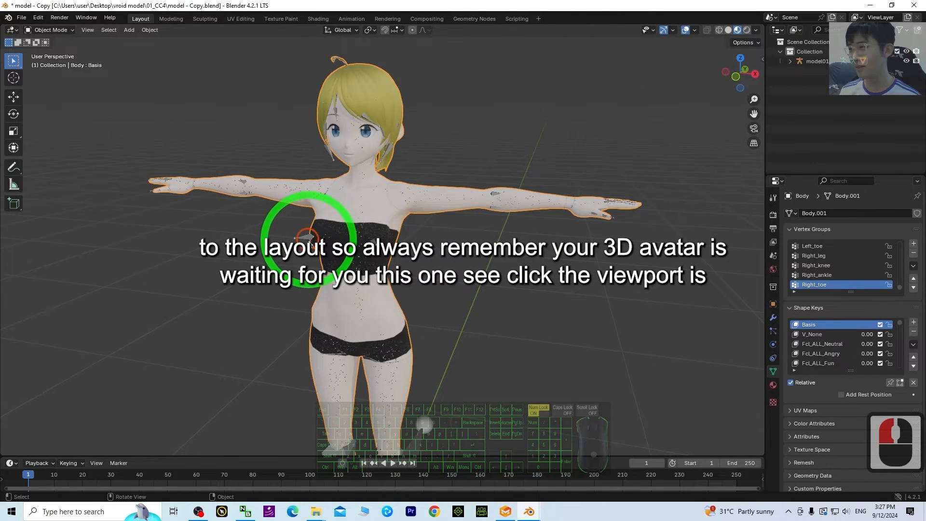
pyautogui.click(327, 240)
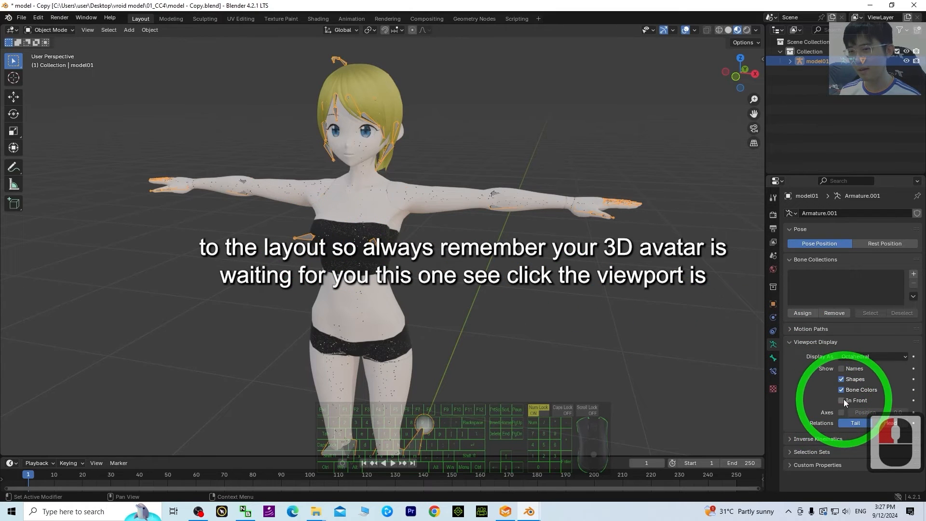
pyautogui.click(842, 400)
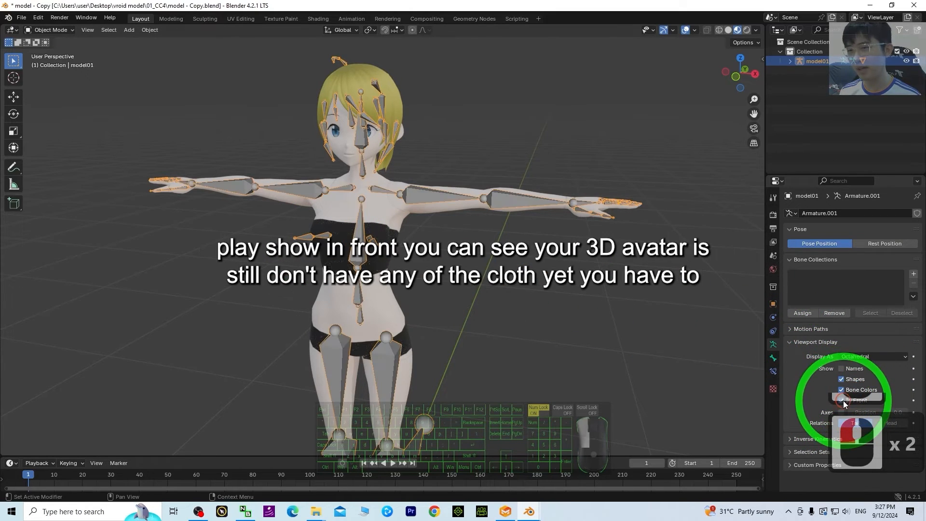
pyautogui.moveTo(453, 231); pyautogui.dragTo(495, 273, button='middle')
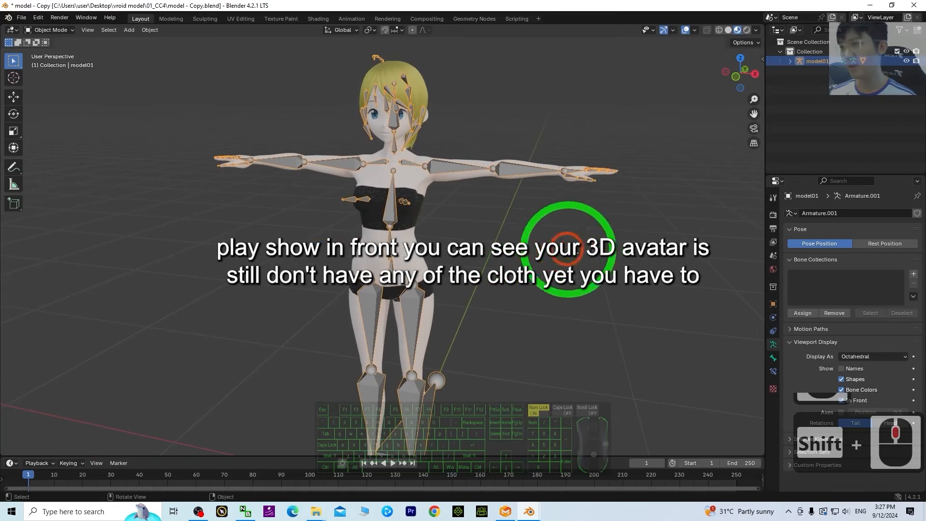
pyautogui.moveTo(558, 238); pyautogui.dragTo(486, 279, button='middle')
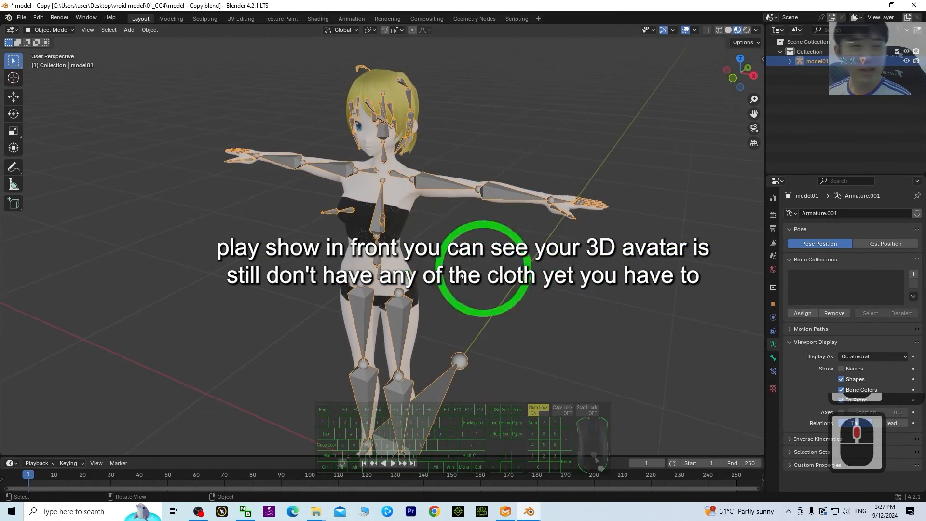
pyautogui.scroll(3, 502, 170)
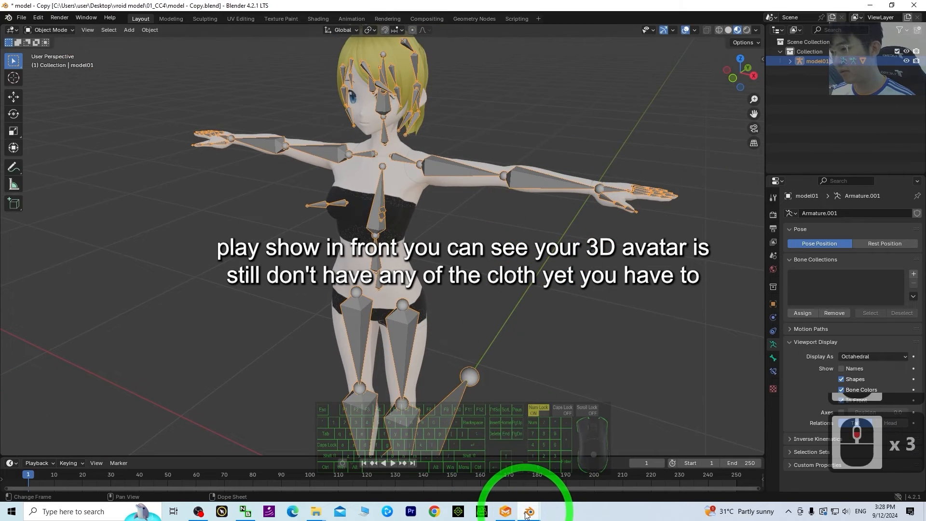
# Step: Switch to the cloth 01.blend window and copy the painted garment mesh
pyautogui.moveTo(529, 512)
pyautogui.click(565, 485)
pyautogui.click(419, 221)
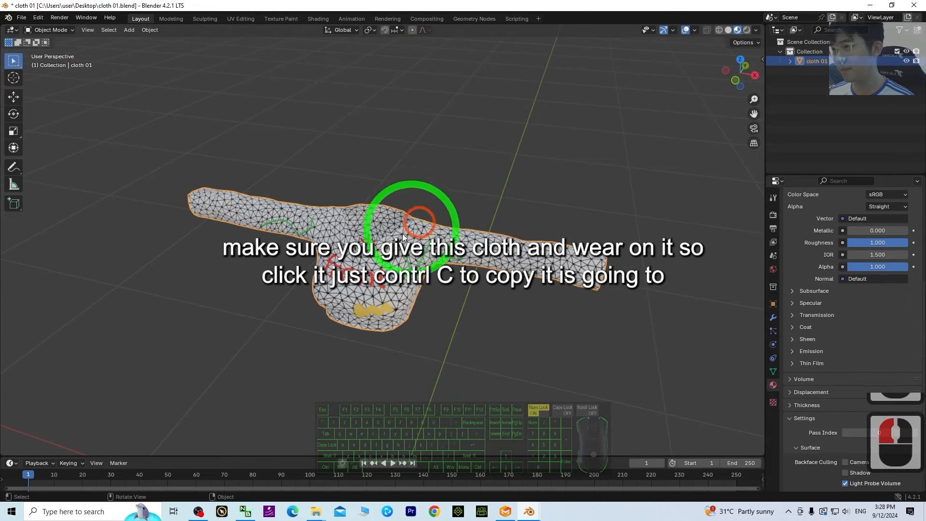
pyautogui.click(402, 266)
pyautogui.hotkey('ctrl', 'c')
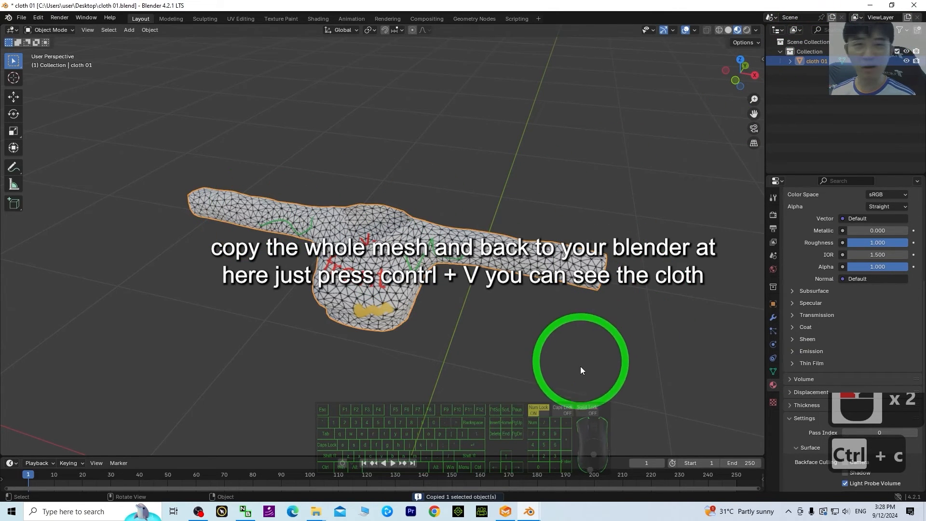
# Step: Paste the garment into the avatar's file and select it on the avatar's upper body
pyautogui.moveTo(528, 514)
pyautogui.click(496, 485)
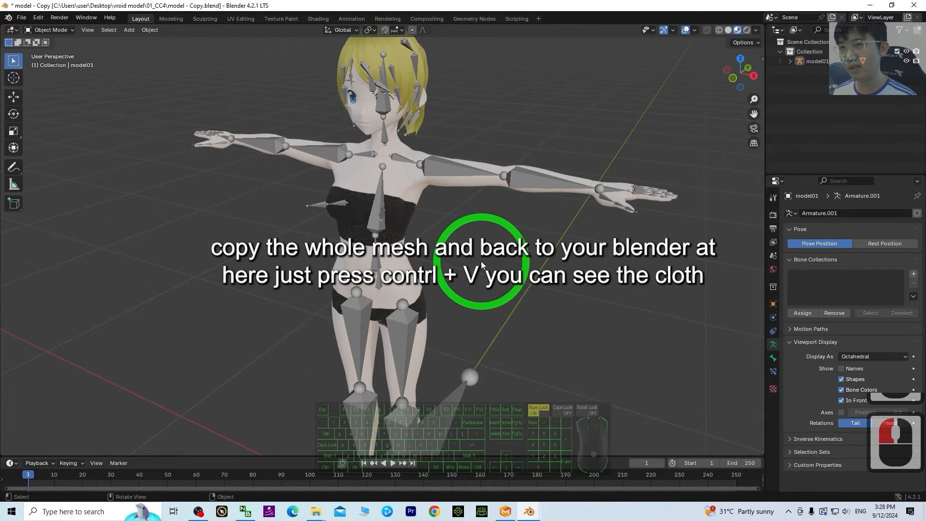
pyautogui.hotkey('ctrl', 'v')
pyautogui.moveTo(555, 236); pyautogui.dragTo(723, 121, button='middle')
pyautogui.click(815, 61)
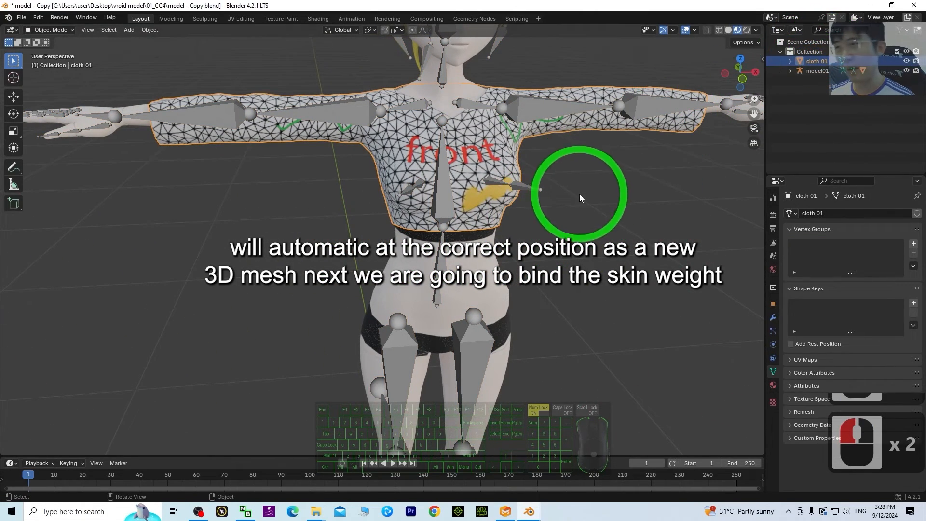
pyautogui.moveTo(580, 194); pyautogui.dragTo(578, 371, button='middle')
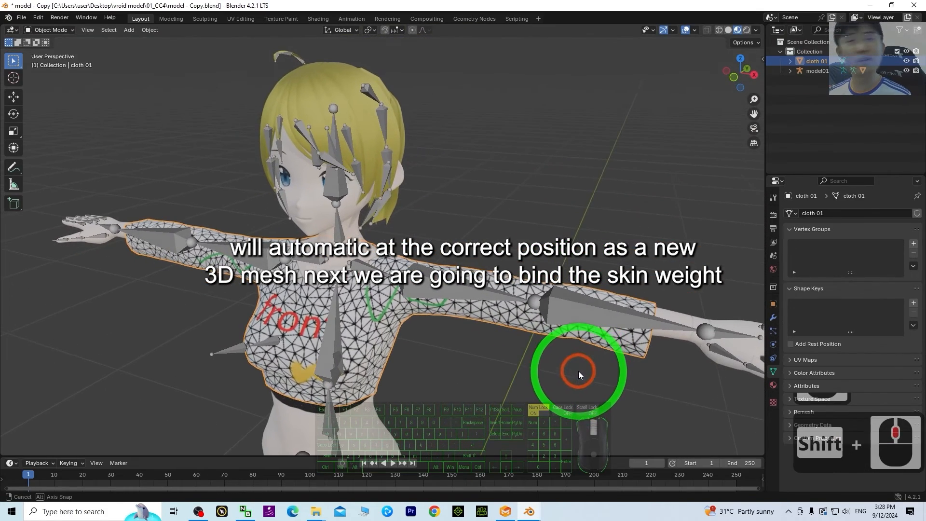
# Step: Parent the garment to the avatar's armature with the Armature Deform option
pyautogui.click(436, 430)
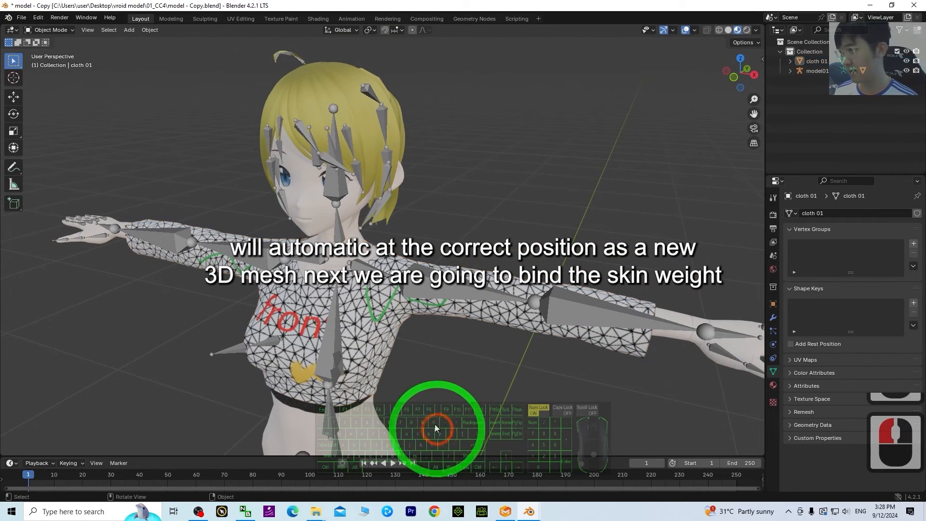
pyautogui.click(390, 338)
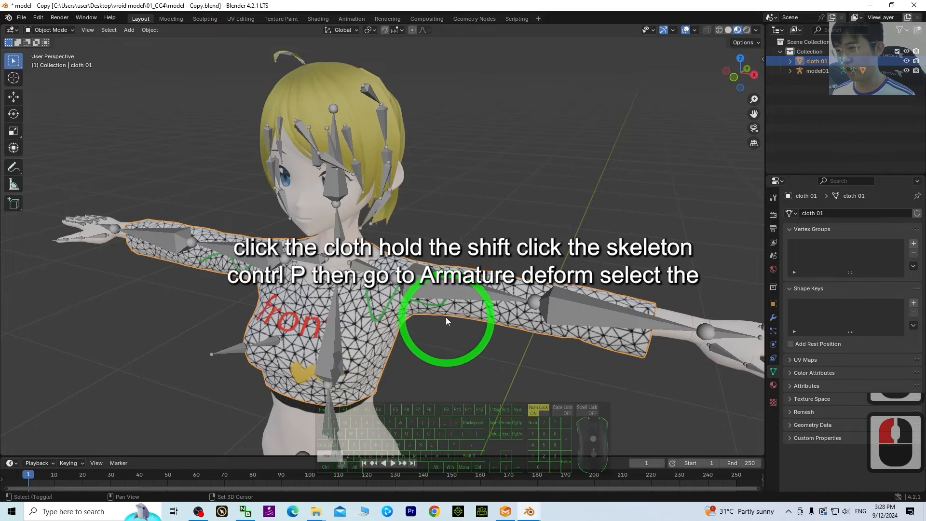
pyautogui.keyDown('shift'); pyautogui.click(444, 284); pyautogui.keyUp('shift')
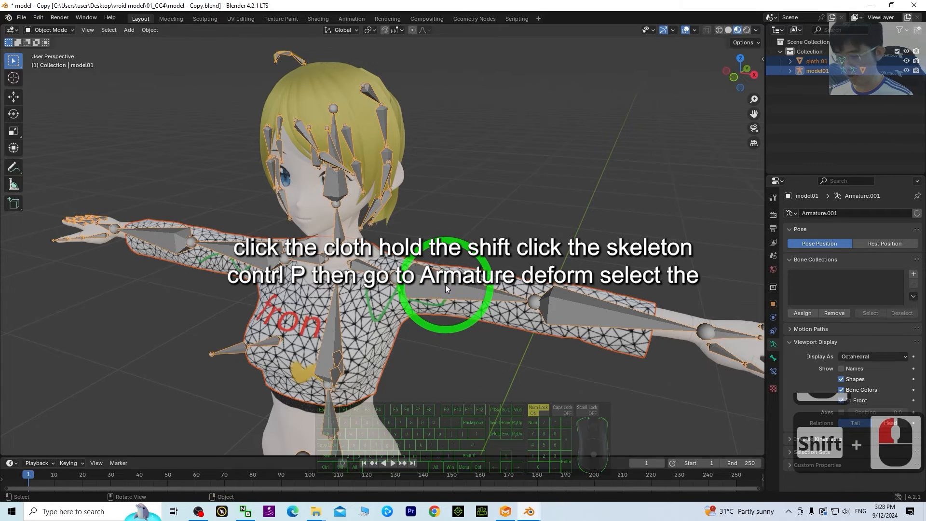
pyautogui.hotkey('ctrl', 'p')
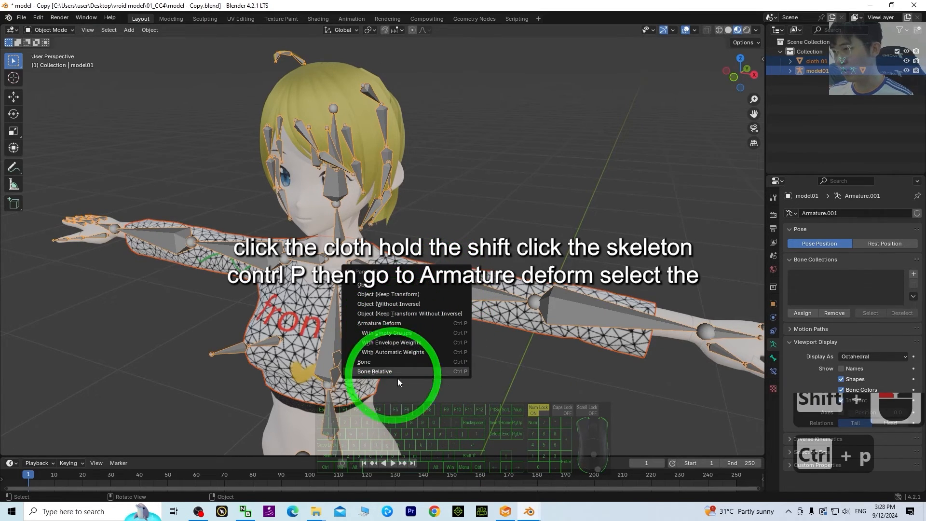
pyautogui.click(380, 325)
# Step: Transfer weights from the avatar's body to the garment in Weight Paint mode
pyautogui.scroll(-2, 513, 400)
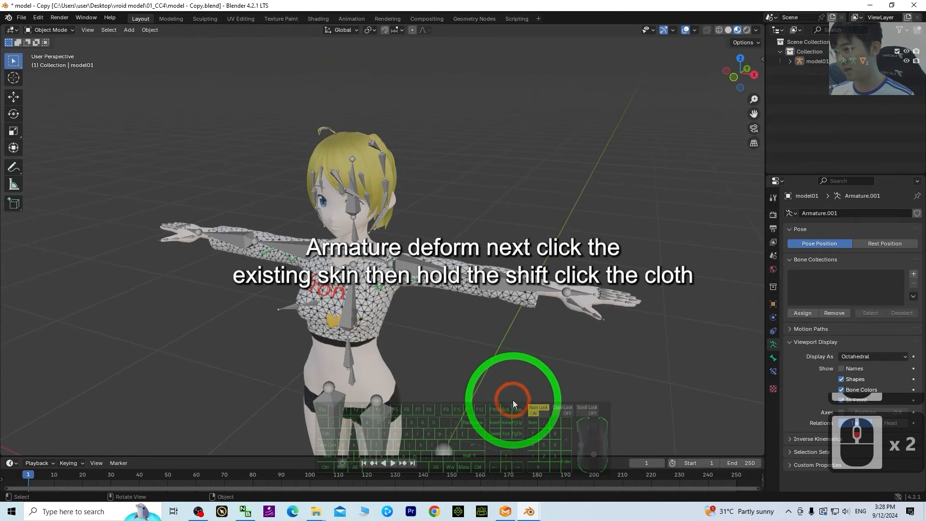
pyautogui.keyDown('shift'); pyautogui.moveTo(490, 384); pyautogui.dragTo(480, 308, button='middle'); pyautogui.keyUp('shift')
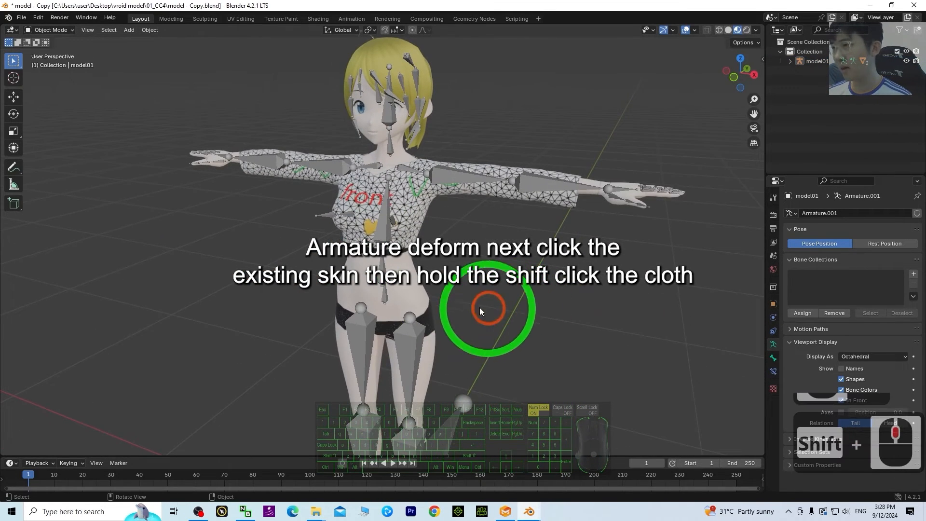
pyautogui.click(406, 285)
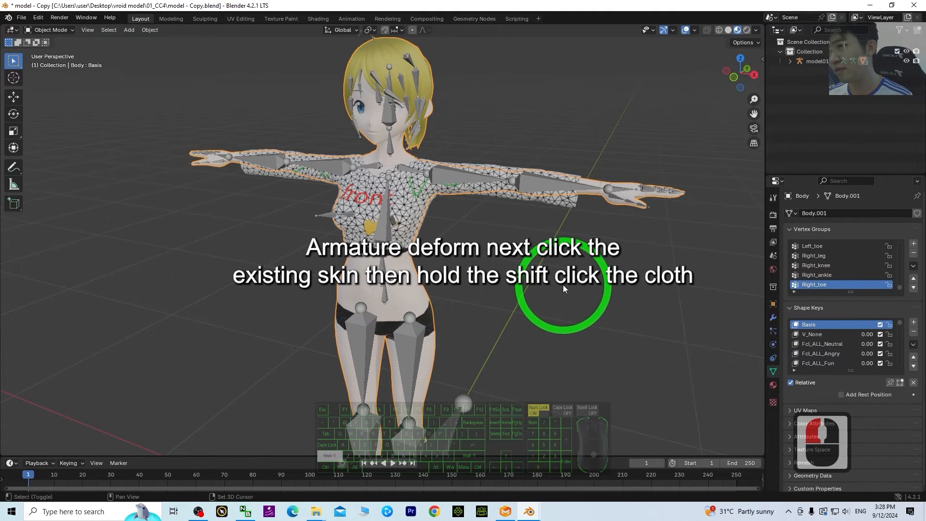
pyautogui.keyDown('shift'); pyautogui.click(414, 205); pyautogui.keyUp('shift')
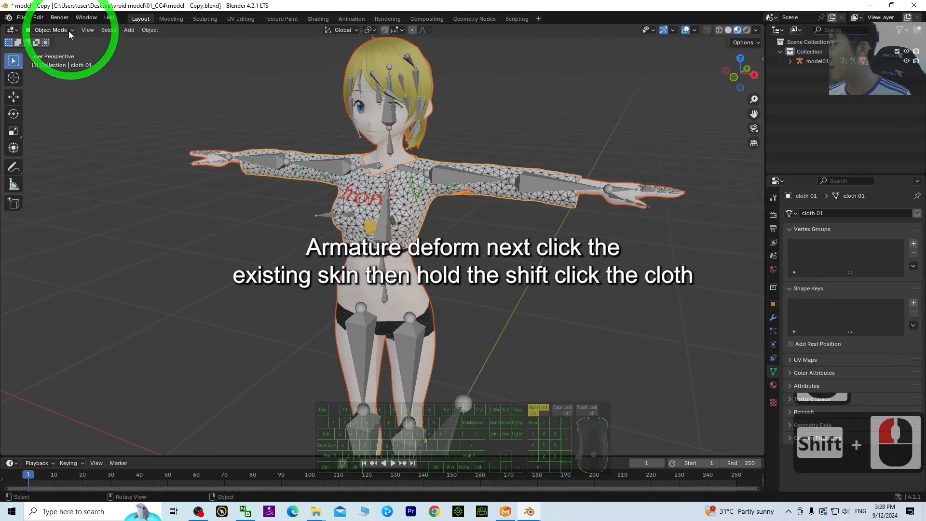
pyautogui.click(49, 30)
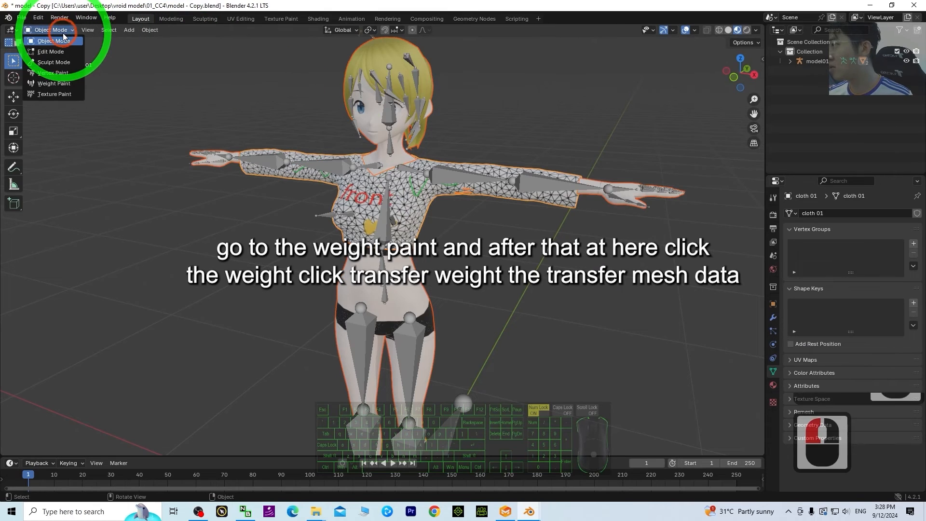
pyautogui.click(55, 84)
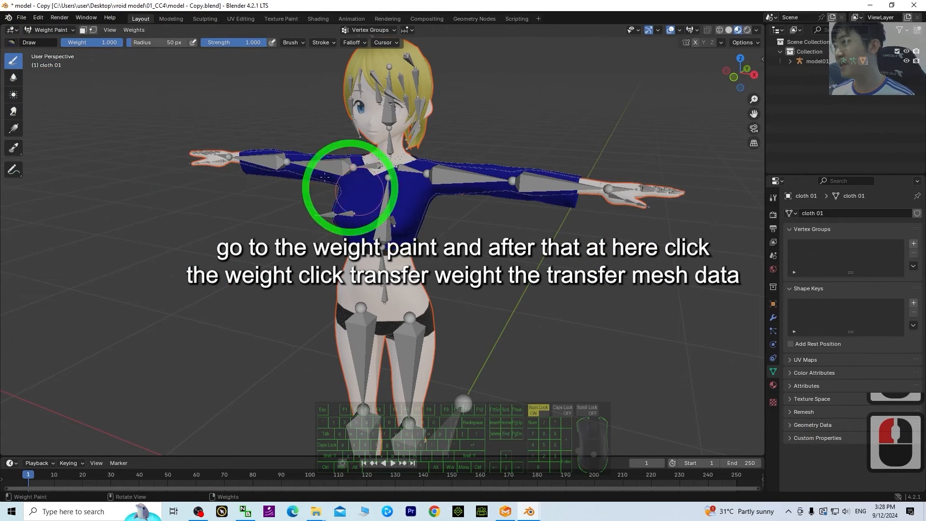
pyautogui.click(131, 30)
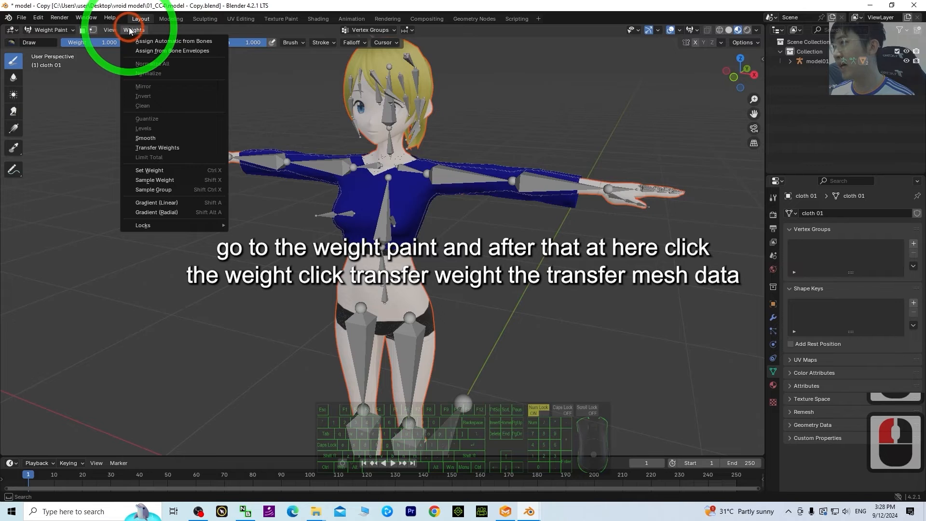
pyautogui.click(155, 148)
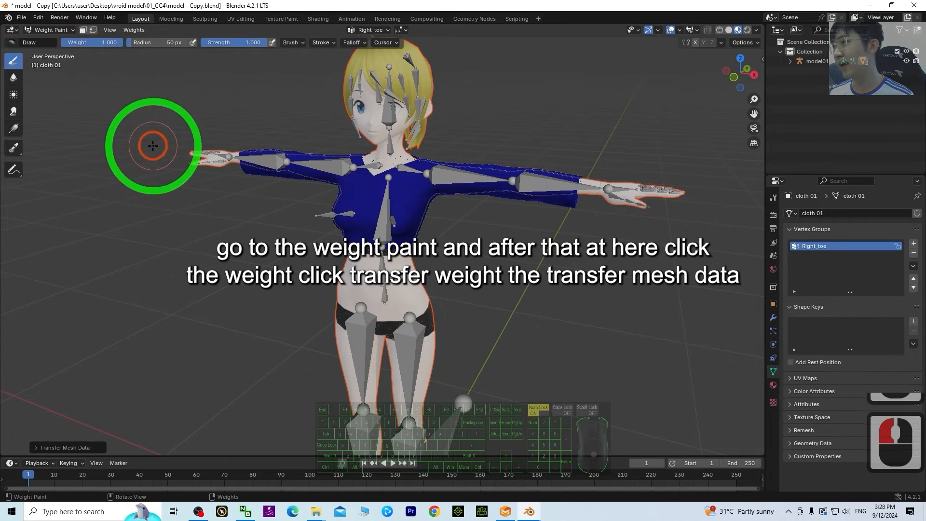
# Step: Set the weight transfer to Nearest Face Interpolated vertex mapping, a 5 m ray radius, source layers By Name and destination All Layers
pyautogui.click(65, 447)
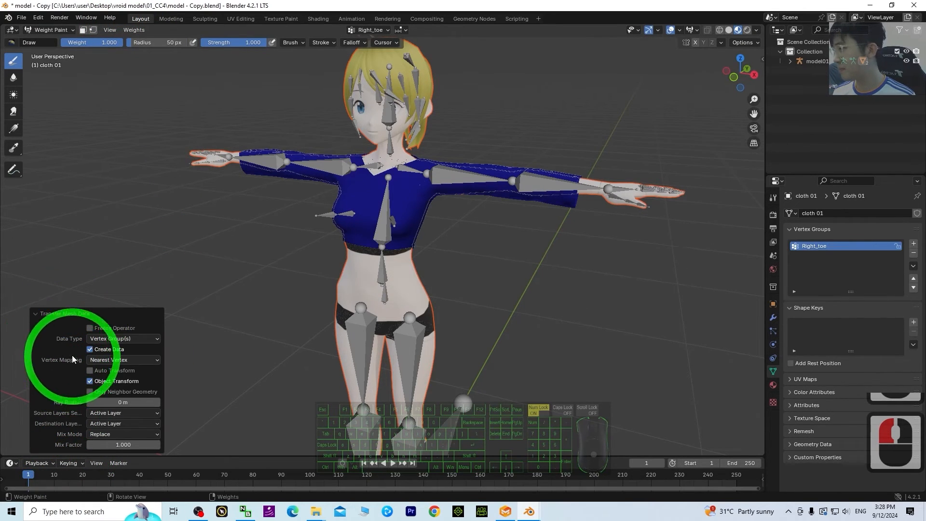
pyautogui.click(98, 359)
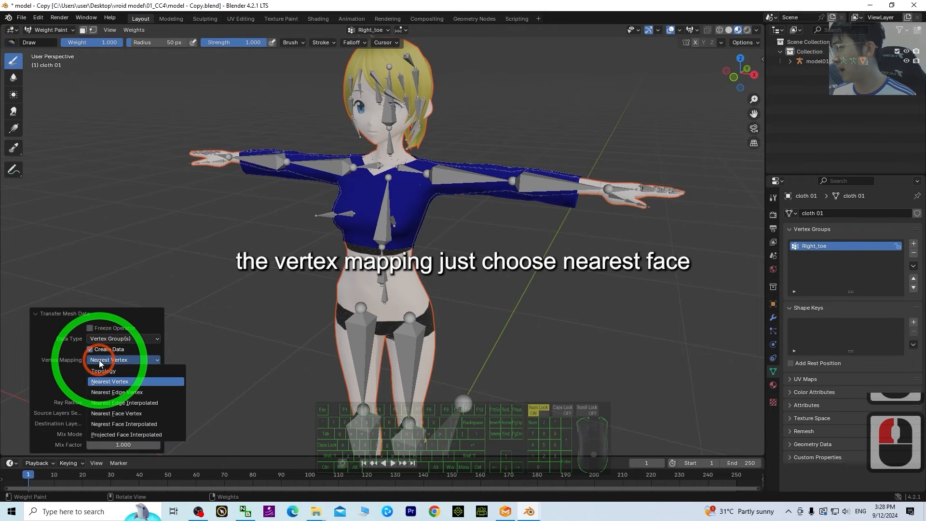
pyautogui.click(130, 425)
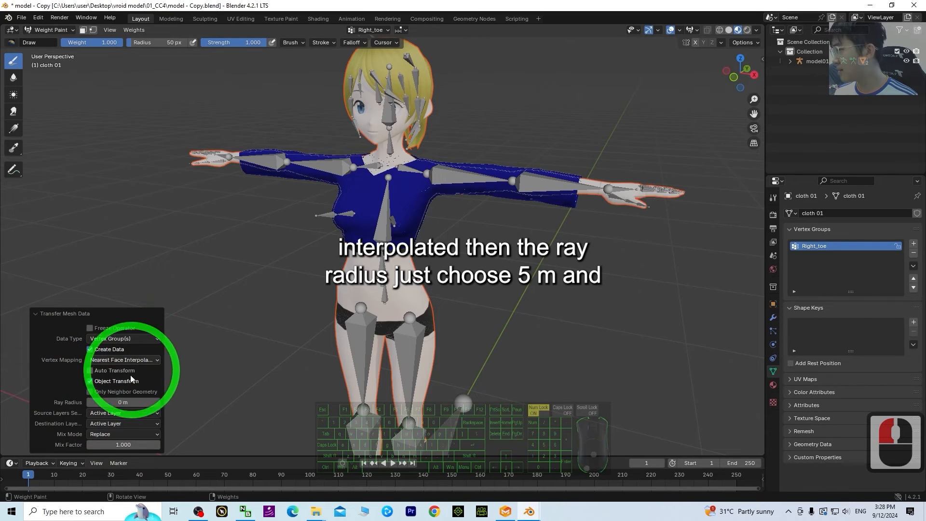
pyautogui.click(123, 402)
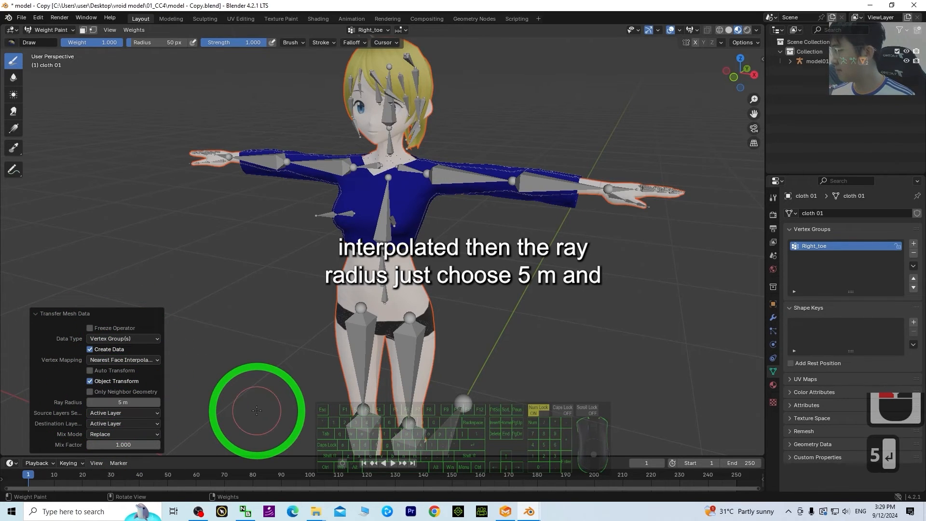
pyautogui.click(104, 426)
pyautogui.click(105, 427)
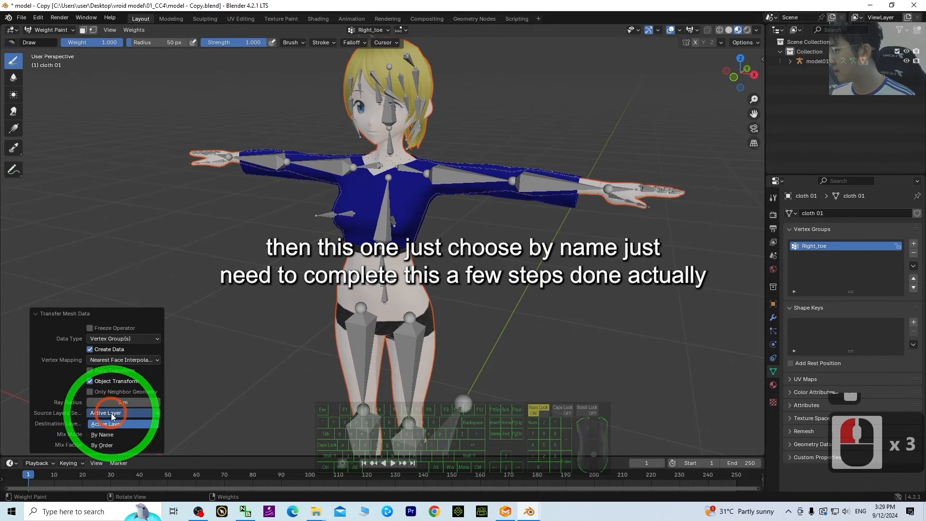
pyautogui.click(106, 437)
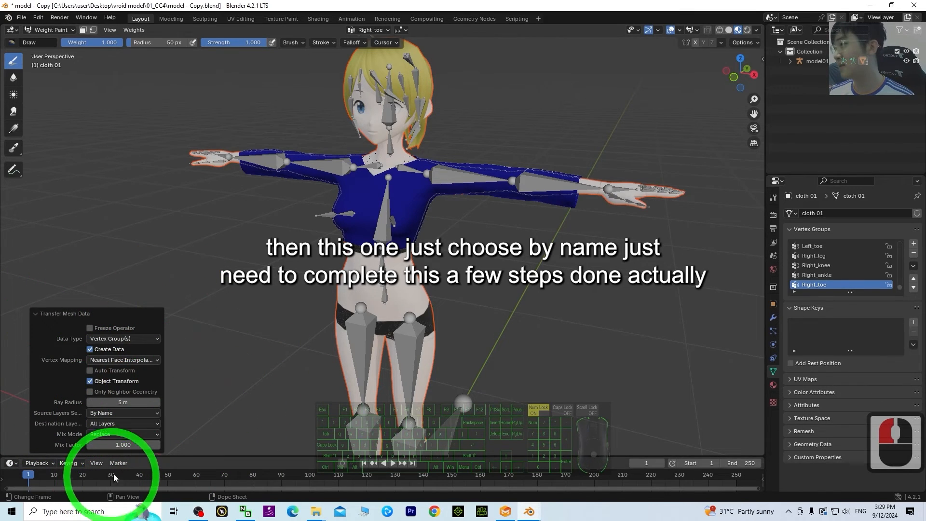
# Step: Return the garment from Weight Paint mode to Object Mode
pyautogui.click(208, 359)
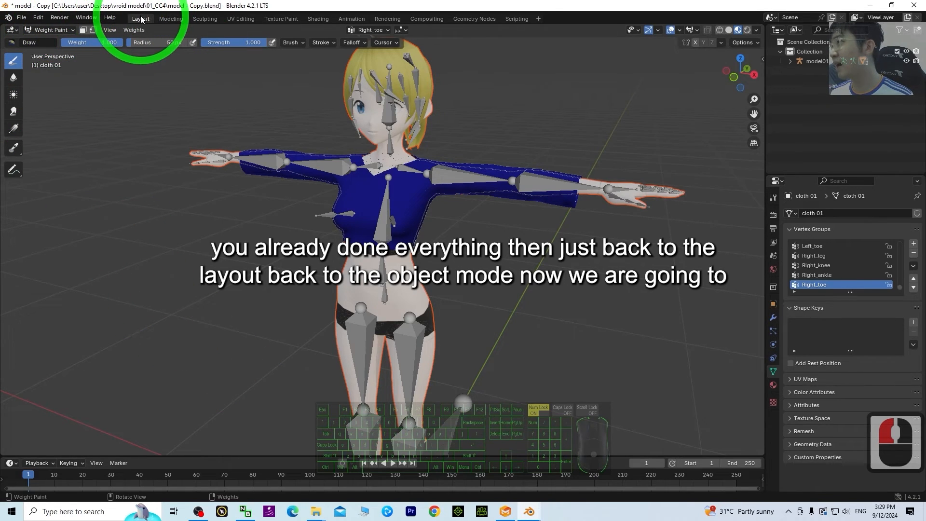
pyautogui.click(48, 30)
pyautogui.click(43, 46)
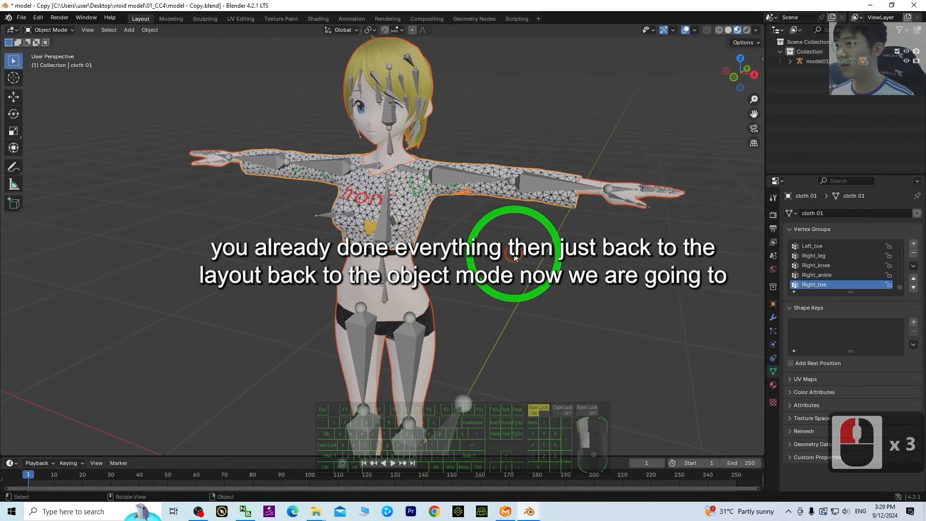
# Step: Select the avatar's armature and put it in Pose Mode
pyautogui.click(450, 177)
pyautogui.click(483, 166)
pyautogui.moveTo(565, 288); pyautogui.dragTo(465, 157, button='middle')
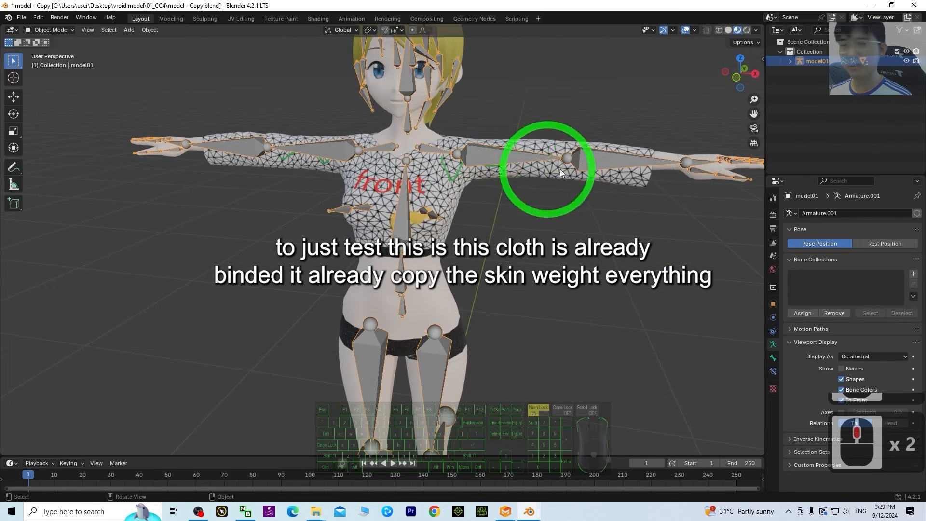
pyautogui.keyDown('shift'); pyautogui.moveTo(660, 268); pyautogui.dragTo(545, 299, button='middle'); pyautogui.keyUp('shift')
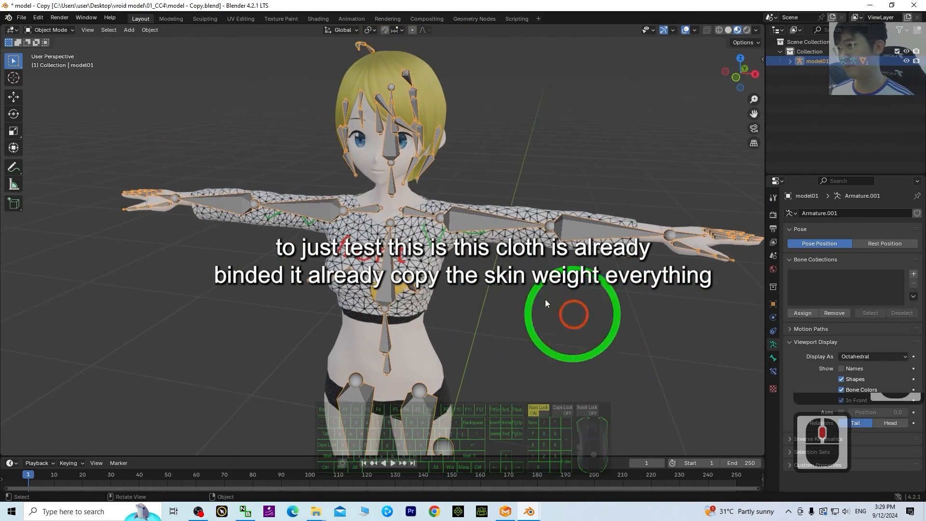
pyautogui.click(465, 221)
pyautogui.click(50, 30)
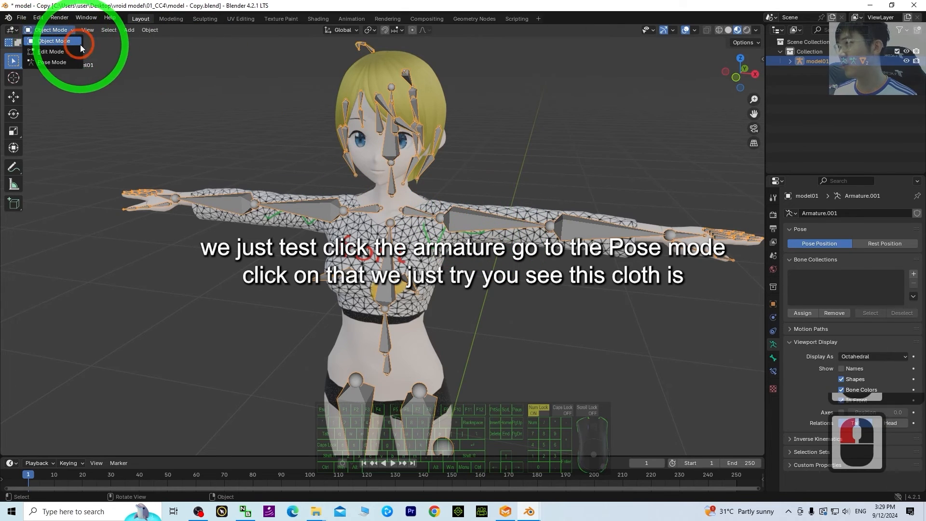
pyautogui.click(51, 62)
# Step: Rotate the avatar's left upper arm bone down about 67° around the global Y axis
pyautogui.click(441, 213)
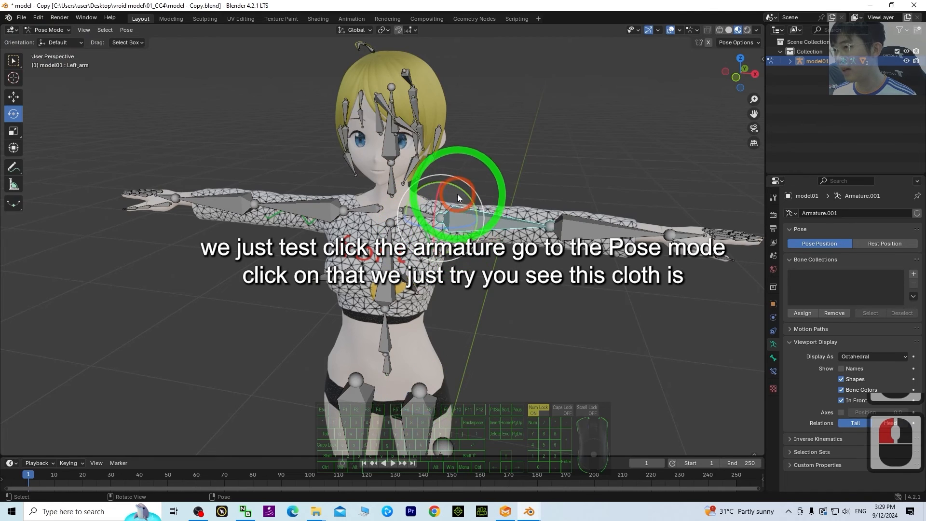
pyautogui.moveTo(457, 194); pyautogui.dragTo(461, 258)
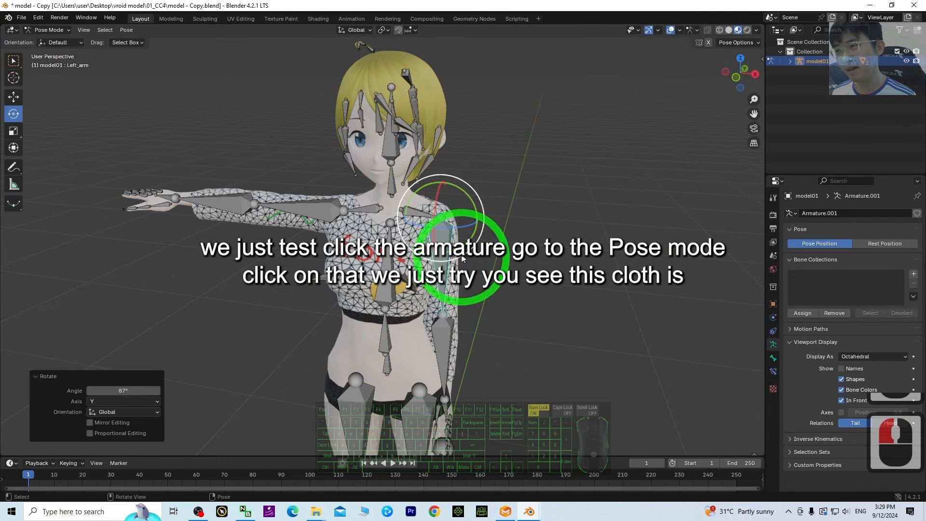
pyautogui.moveTo(461, 193); pyautogui.dragTo(456, 186)
# Step: Bend the left elbow bone forward about 90° around the global X axis
pyautogui.moveTo(565, 297); pyautogui.dragTo(416, 354, button='middle')
pyautogui.click(416, 353)
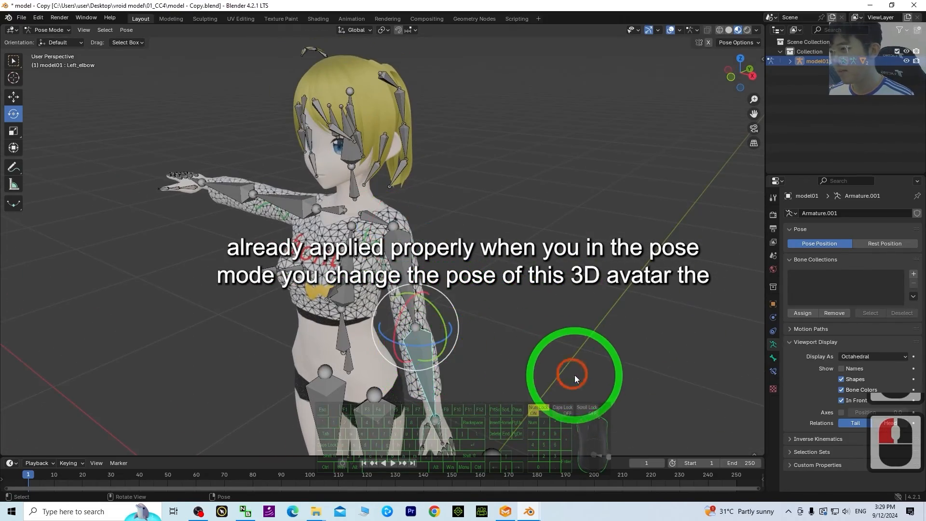
pyautogui.moveTo(575, 379); pyautogui.dragTo(527, 368, button='middle')
pyautogui.moveTo(346, 285); pyautogui.dragTo(348, 384)
pyautogui.moveTo(348, 384); pyautogui.dragTo(517, 376, button='middle')
pyautogui.scroll(2, 256, 246)
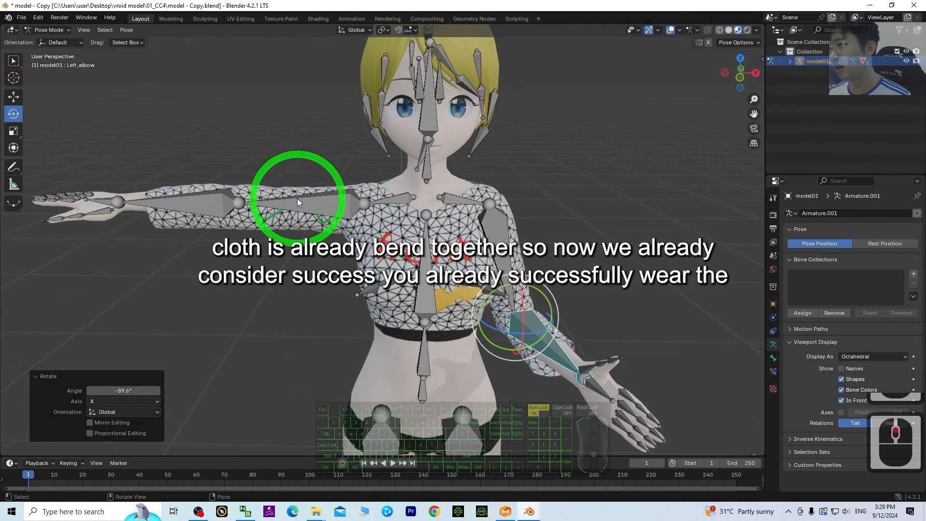
# Step: Rotate the right upper arm bone down beside the body and leave no bone selected
pyautogui.click(339, 187)
pyautogui.moveTo(331, 182); pyautogui.dragTo(307, 300)
pyautogui.click(286, 322)
pyautogui.moveTo(447, 416); pyautogui.dragTo(471, 422, button='middle')
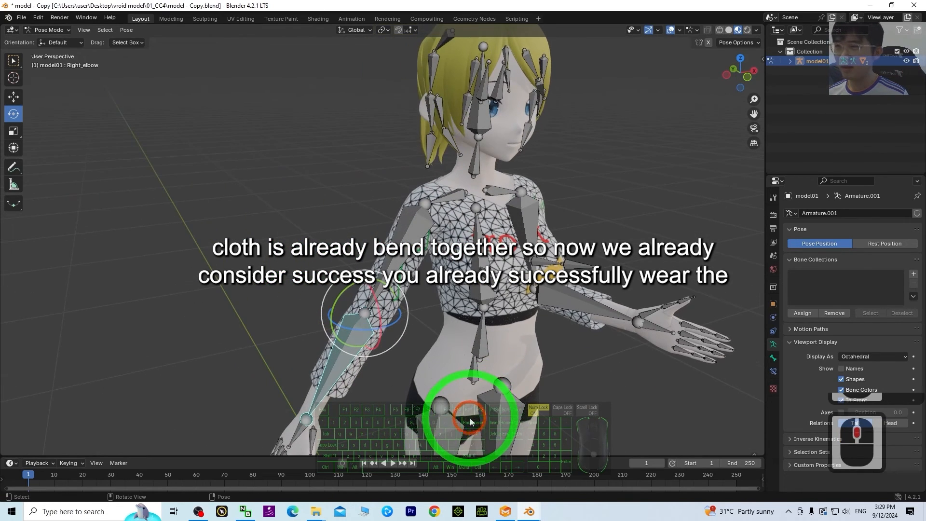
pyautogui.click(464, 254)
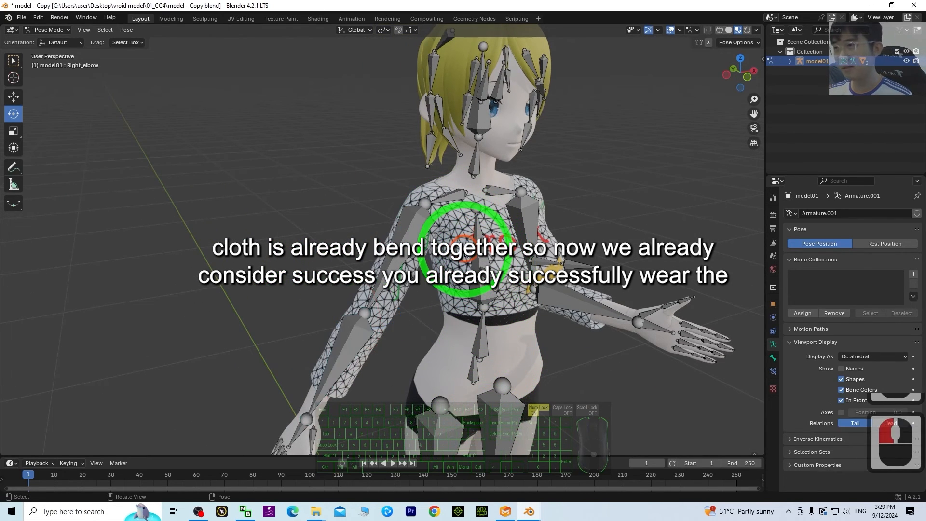
# Step: Switch the armature back to Object Mode and select the garment on the posed avatar
pyautogui.click(47, 30)
pyautogui.click(47, 42)
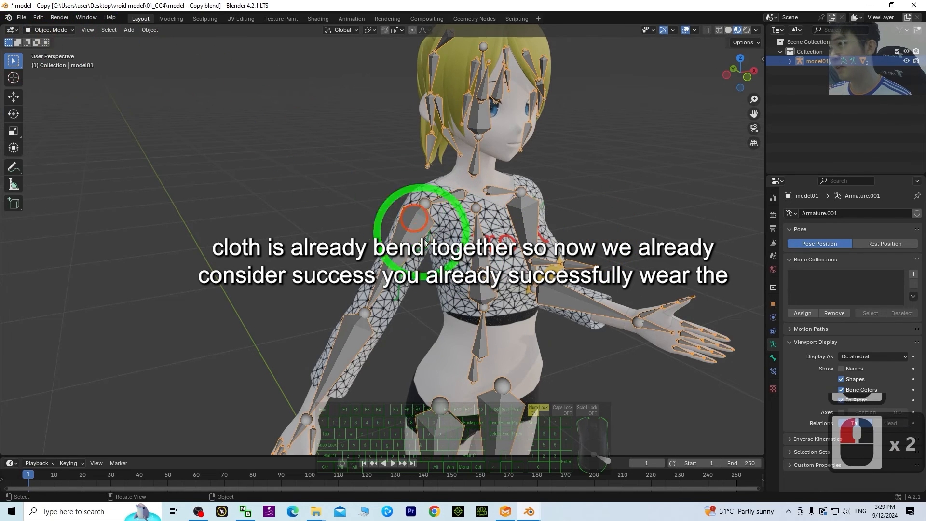
pyautogui.click(451, 262)
pyautogui.moveTo(513, 285)
pyautogui.mouseDown(button='middle')
pyautogui.moveTo(623, 234)
pyautogui.moveTo(586, 232)
pyautogui.moveTo(507, 301)
pyautogui.mouseUp(button='middle')
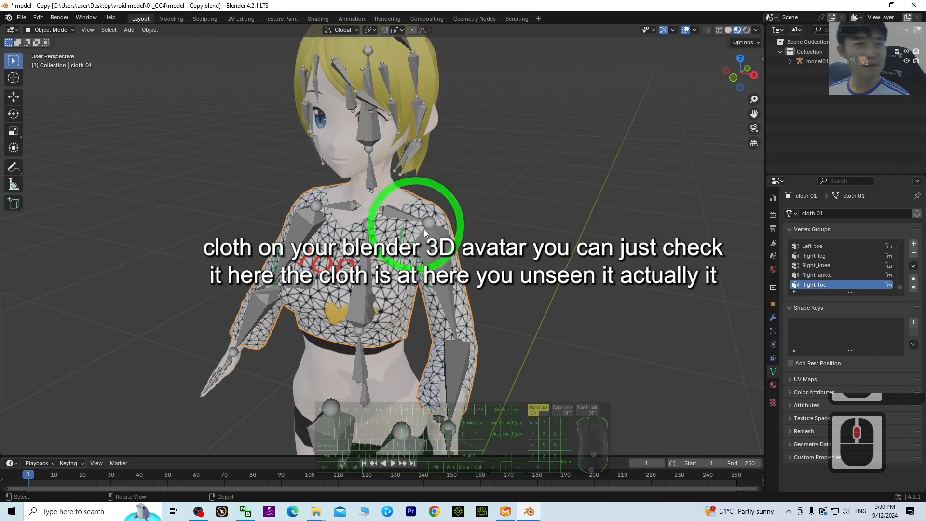
pyautogui.scroll(2, 486, 268)
pyautogui.scroll(-4, 517, 261)
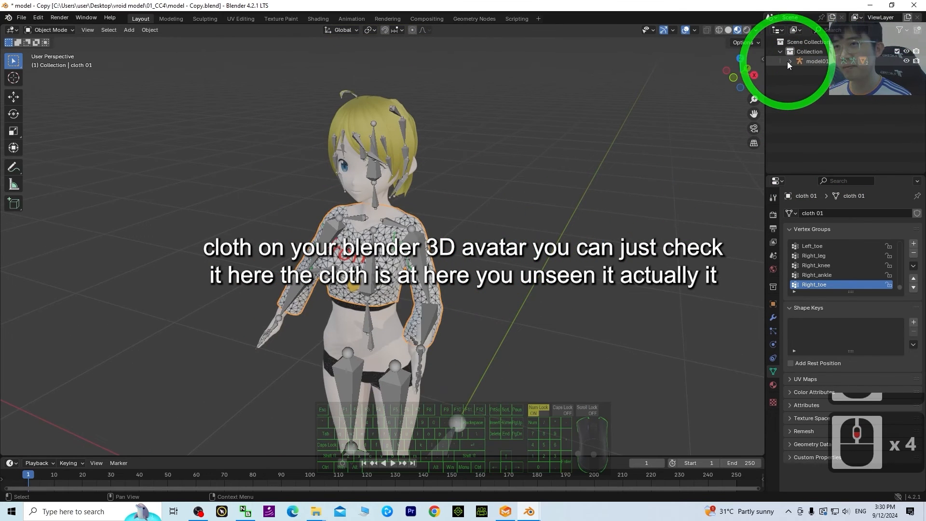
# Step: Expand the armature's hierarchy in the outliner and toggle the visibility of cloth 01, leaving it shown
pyautogui.click(800, 101)
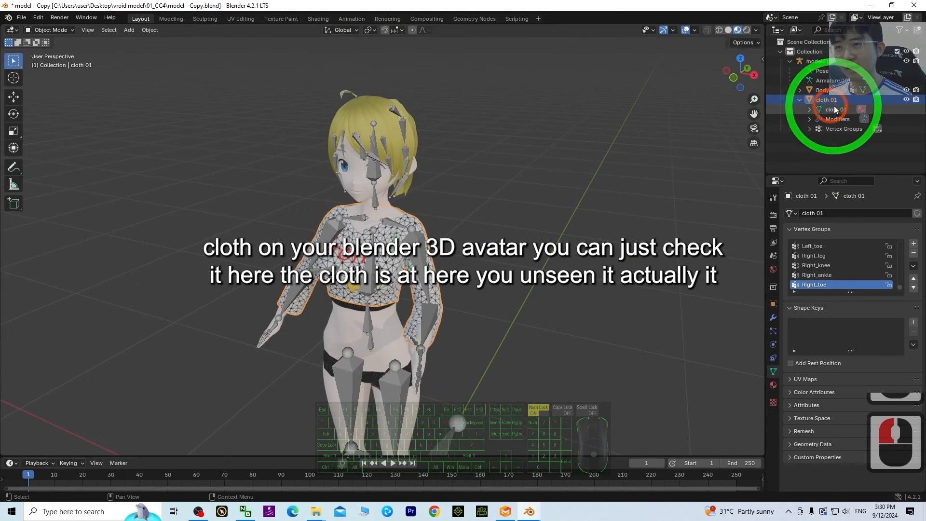
pyautogui.click(906, 100)
pyautogui.click(906, 100)
pyautogui.doubleClick(906, 100)
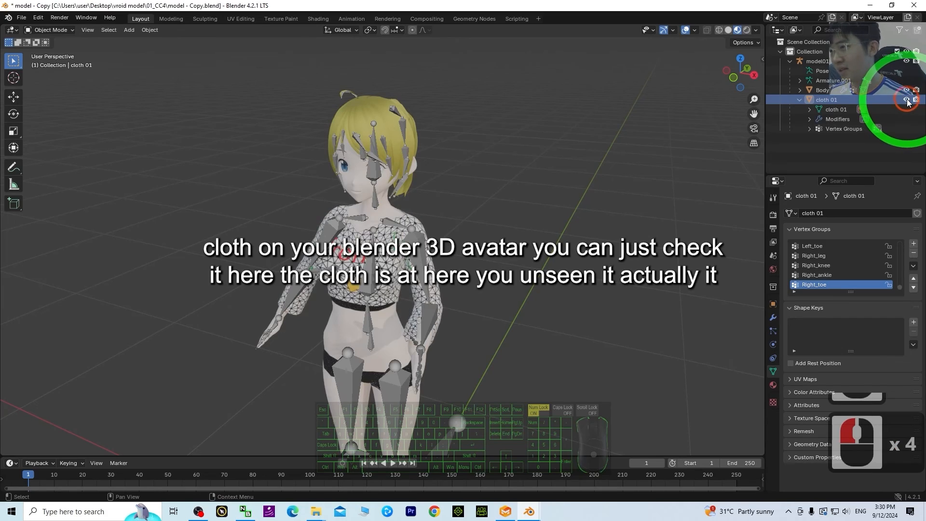
pyautogui.click(907, 100)
# Step: Inspect the garment on the posed body, hiding and showing cloth 01 repeatedly to compare it with the body underneath
pyautogui.scroll(3, 521, 317)
pyautogui.moveTo(576, 332); pyautogui.dragTo(513, 330, button='middle')
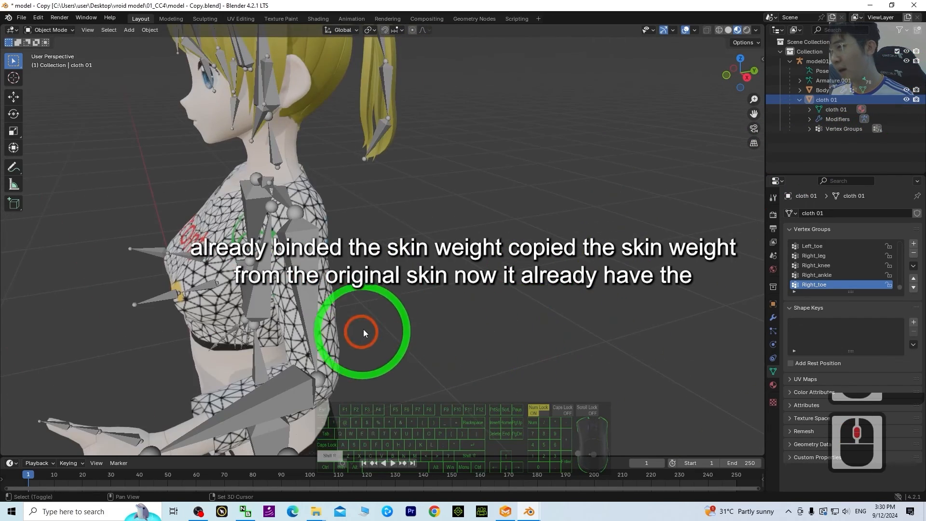
pyautogui.keyDown('shift'); pyautogui.moveTo(363, 329); pyautogui.dragTo(477, 263, button='middle'); pyautogui.keyUp('shift')
pyautogui.click(404, 292)
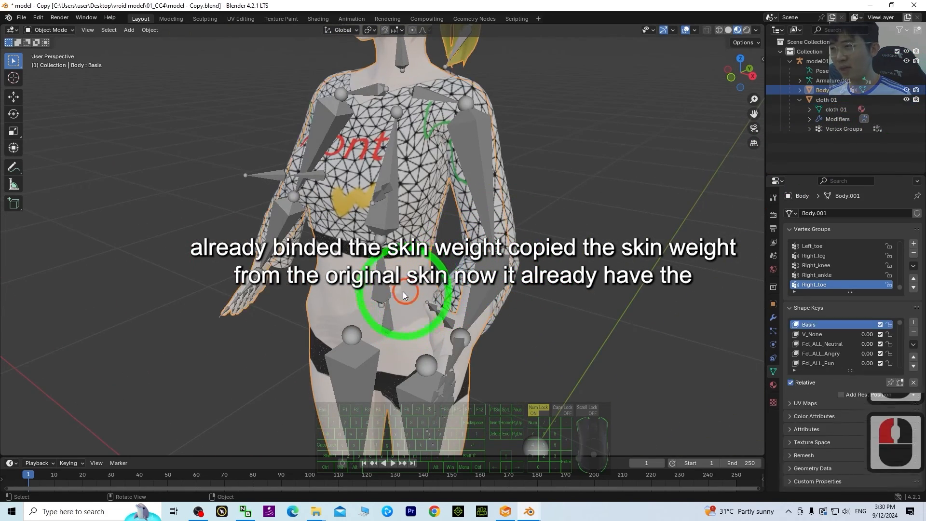
pyautogui.click(460, 195)
pyautogui.click(906, 100)
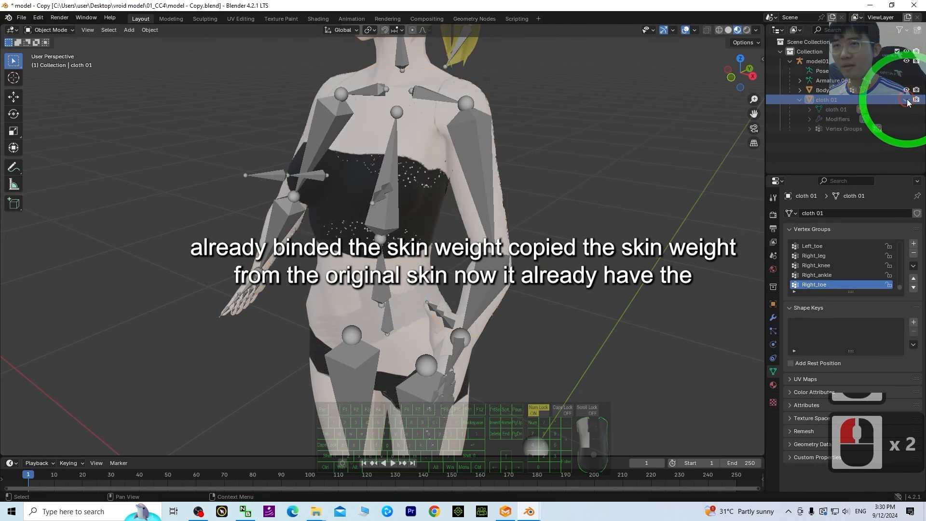
pyautogui.click(907, 99)
pyautogui.click(907, 100)
pyautogui.click(907, 99)
pyautogui.click(907, 99)
pyautogui.click(906, 100)
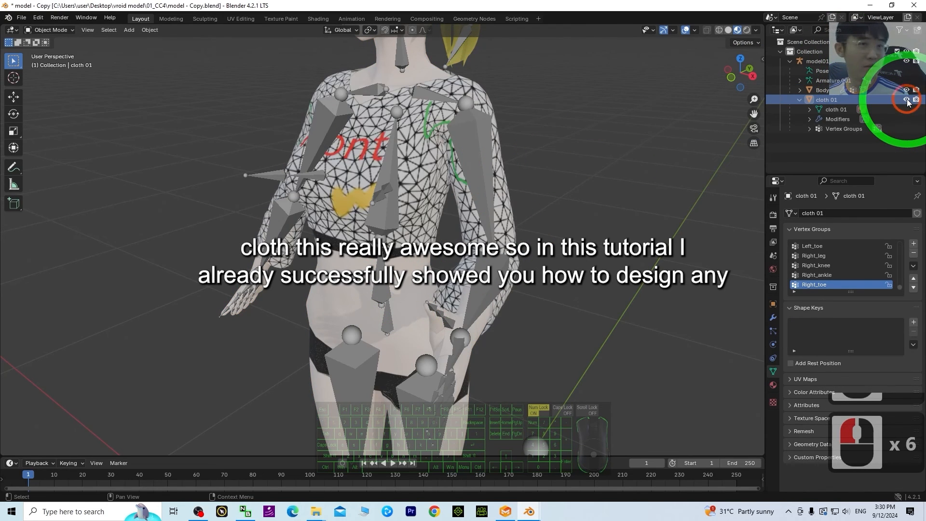
pyautogui.click(907, 100)
pyautogui.click(907, 100)
pyautogui.moveTo(343, 259); pyautogui.dragTo(417, 212, button='middle')
pyautogui.scroll(-2, 555, 207)
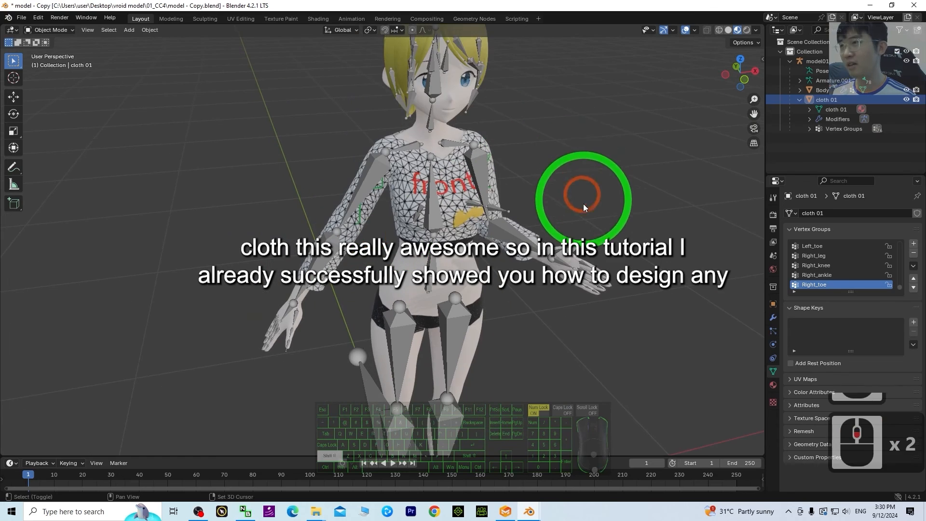
pyautogui.keyDown('shift'); pyautogui.moveTo(583, 203); pyautogui.dragTo(534, 471, button='middle'); pyautogui.keyUp('shift')
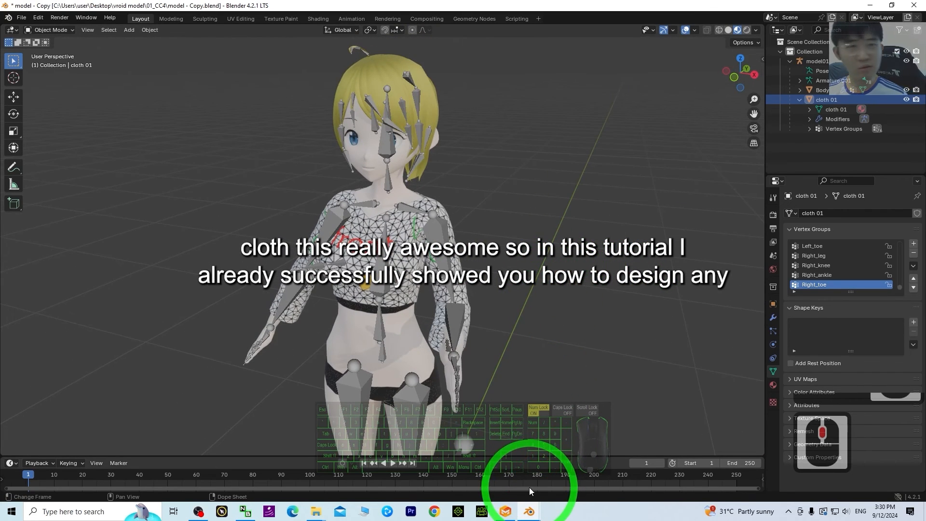
# Step: Switch to Marvelous Designer to view the garment's pattern pieces on the avatar, and return to the model file in Blender
pyautogui.moveTo(514, 516)
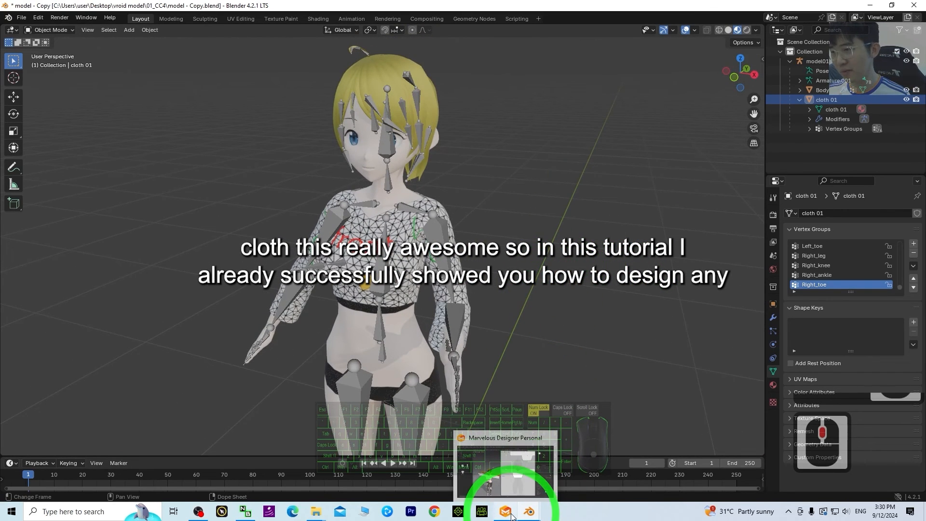
pyautogui.click(512, 516)
pyautogui.scroll(10, 320, 306)
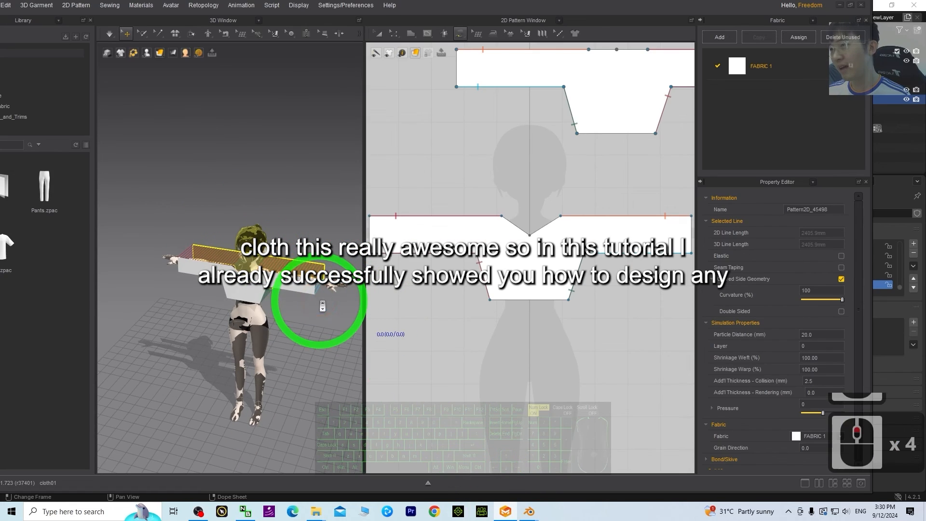
pyautogui.moveTo(312, 394); pyautogui.dragTo(286, 379, button='middle')
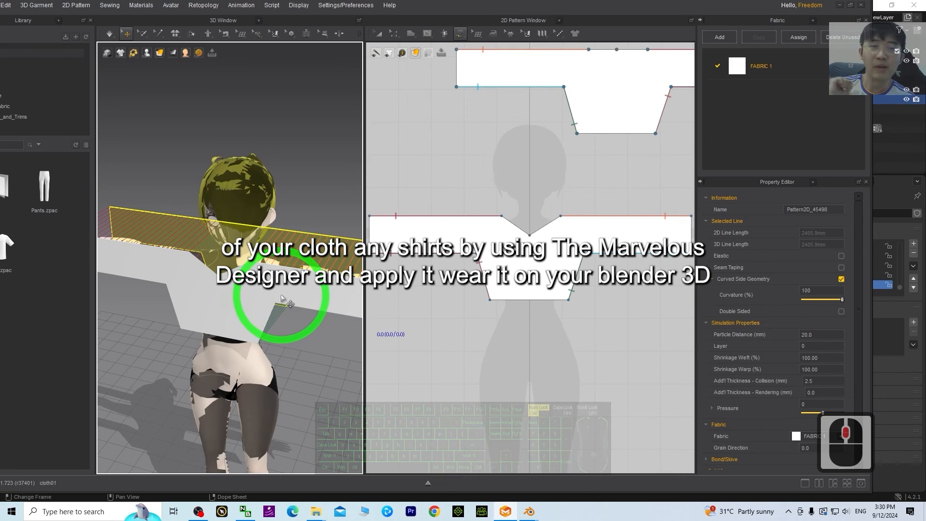
pyautogui.click(530, 511)
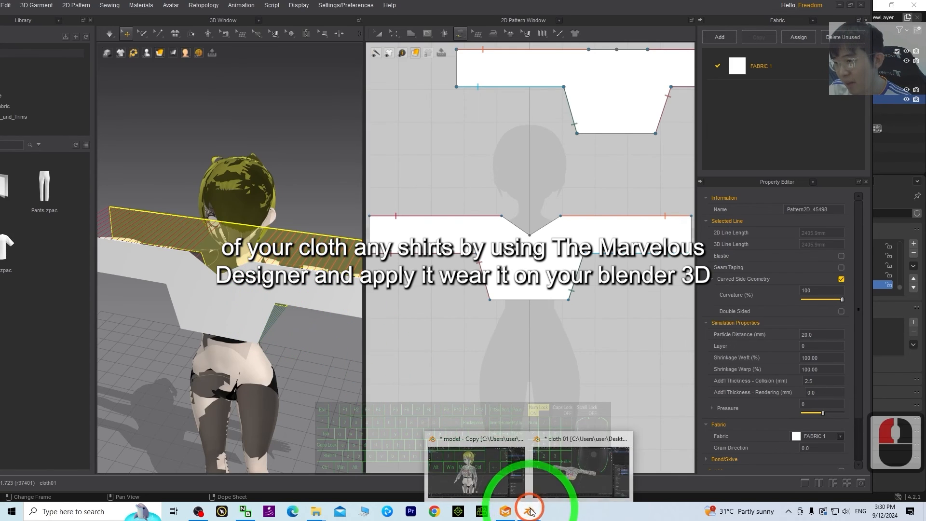
pyautogui.click(502, 474)
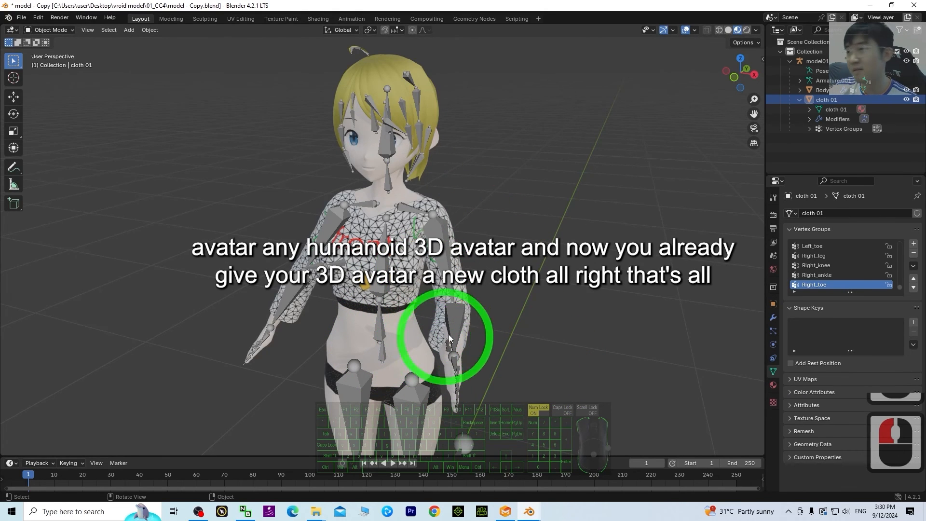
# Step: Select the garment on the posed avatar and examine its fit from several angles
pyautogui.moveTo(449, 338); pyautogui.dragTo(376, 270, button='middle')
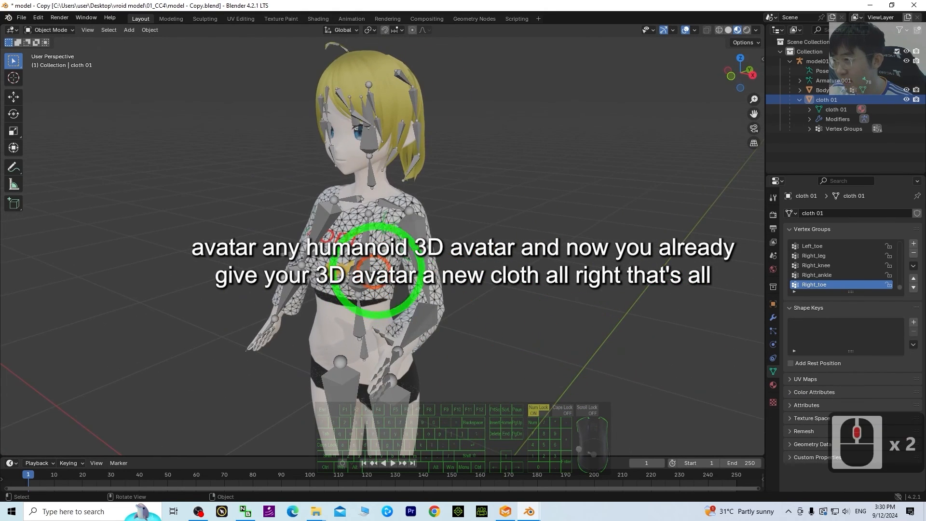
pyautogui.click(412, 225)
pyautogui.moveTo(308, 154); pyautogui.dragTo(453, 248, button='middle')
pyautogui.click(453, 250)
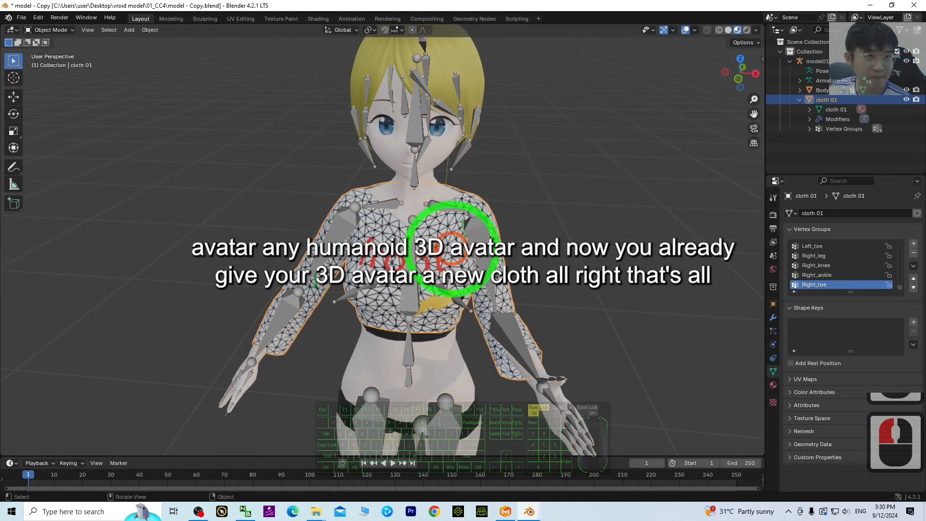
pyautogui.click(505, 511)
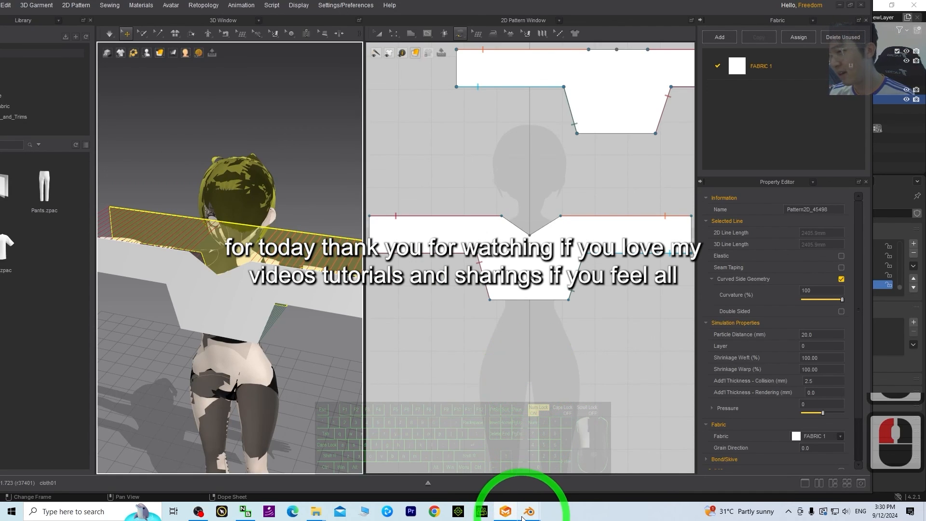
pyautogui.click(531, 472)
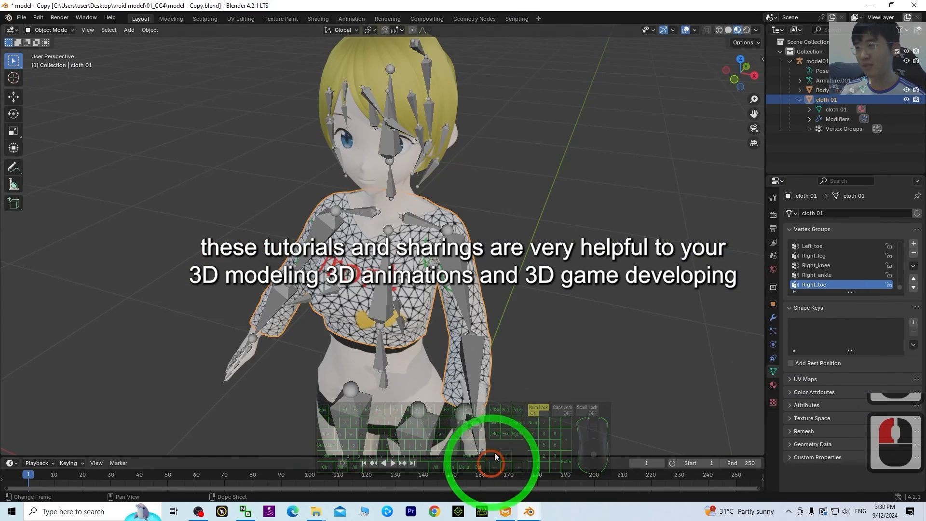
# Step: Put the armature in Pose Mode and rotate the left elbow bone about 9.5° around the global X axis
pyautogui.click(468, 358)
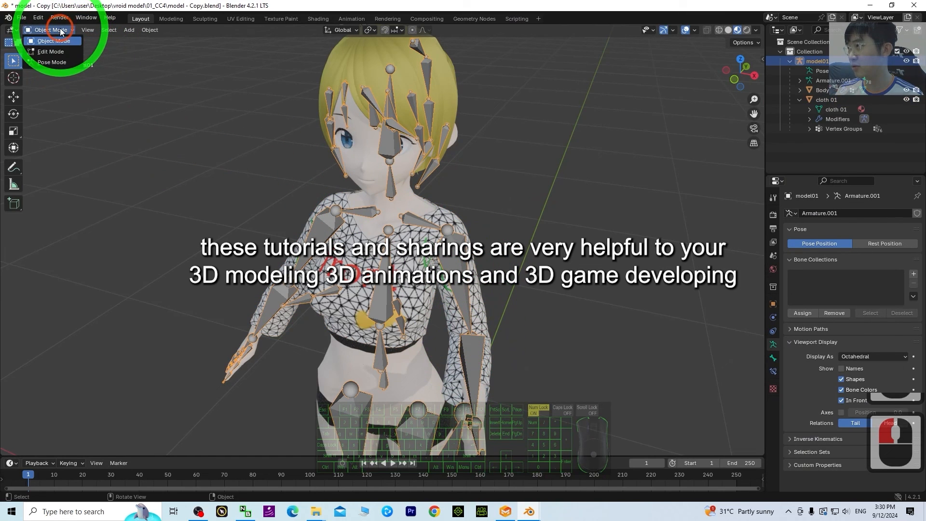
pyautogui.click(51, 62)
pyautogui.click(473, 355)
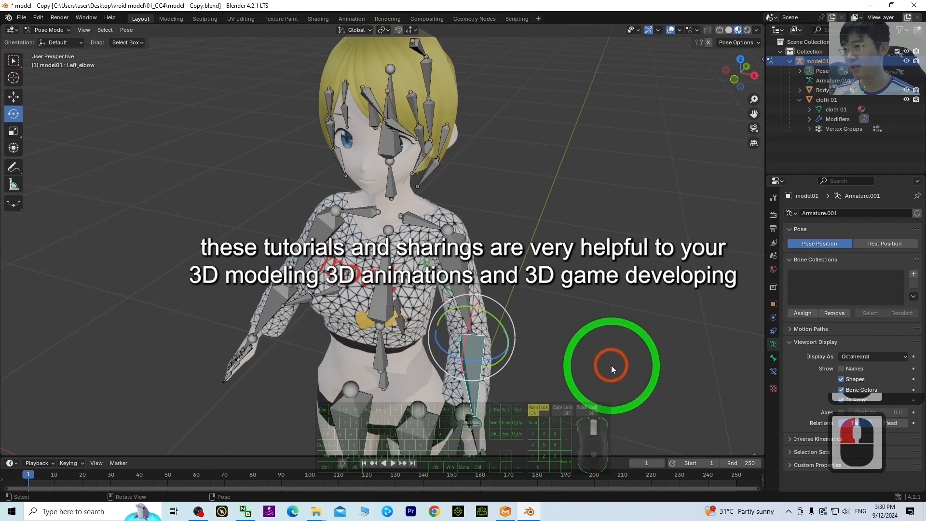
pyautogui.moveTo(609, 368); pyautogui.dragTo(580, 352, button='middle')
pyautogui.moveTo(390, 312)
pyautogui.mouseDown()
pyautogui.moveTo(392, 352)
pyautogui.moveTo(372, 310)
pyautogui.moveTo(381, 313)
pyautogui.mouseUp()
pyautogui.moveTo(620, 290); pyautogui.dragTo(676, 286, button='middle')
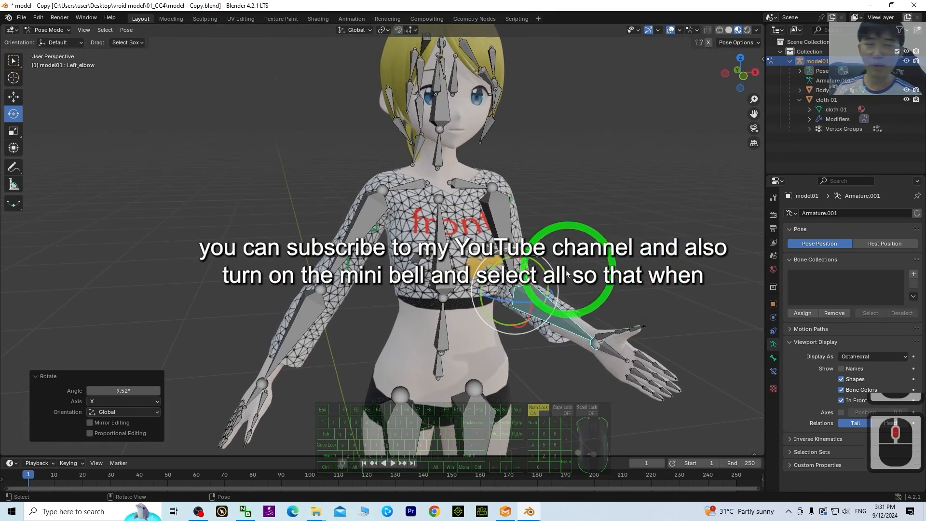
pyautogui.moveTo(567, 273); pyautogui.dragTo(572, 237, button='middle')
# Step: Select the avatar's head bone and rotate it to test the pose, and switch to Marvelous Designer
pyautogui.click(457, 131)
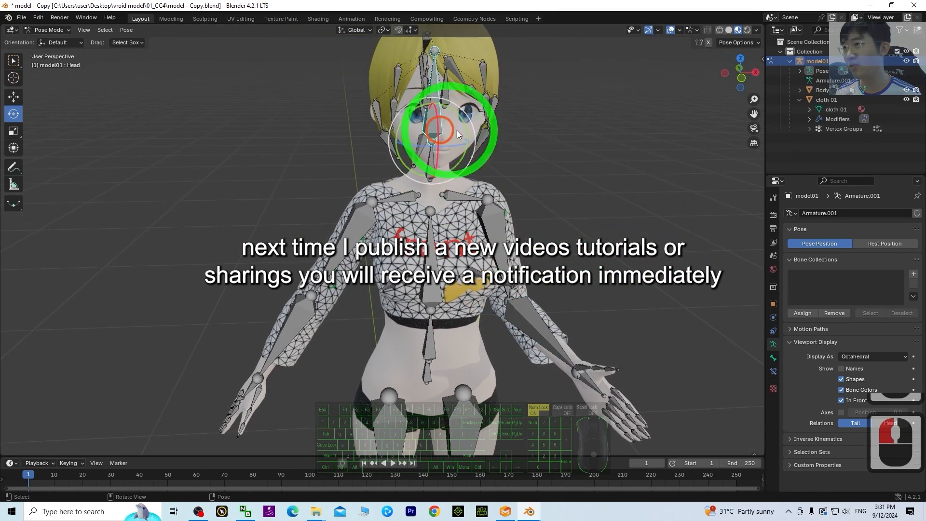
pyautogui.moveTo(452, 147); pyautogui.dragTo(517, 262)
pyautogui.doubleClick(504, 249)
pyautogui.moveTo(508, 175); pyautogui.dragTo(661, 207)
pyautogui.moveTo(661, 207)
pyautogui.mouseDown(button='middle')
pyautogui.moveTo(634, 221)
pyautogui.moveTo(658, 207)
pyautogui.moveTo(665, 224)
pyautogui.mouseUp(button='middle')
pyautogui.moveTo(603, 290); pyautogui.dragTo(507, 290, button='middle')
pyautogui.click(506, 511)
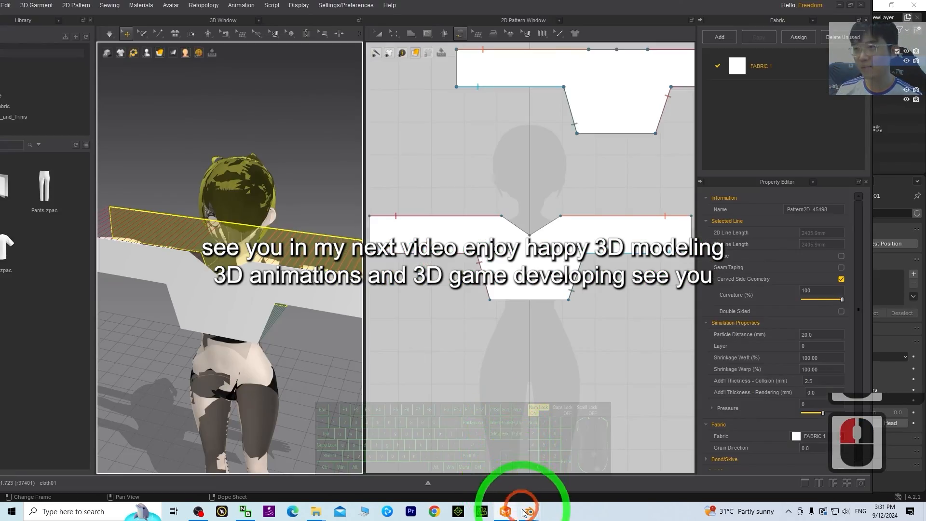